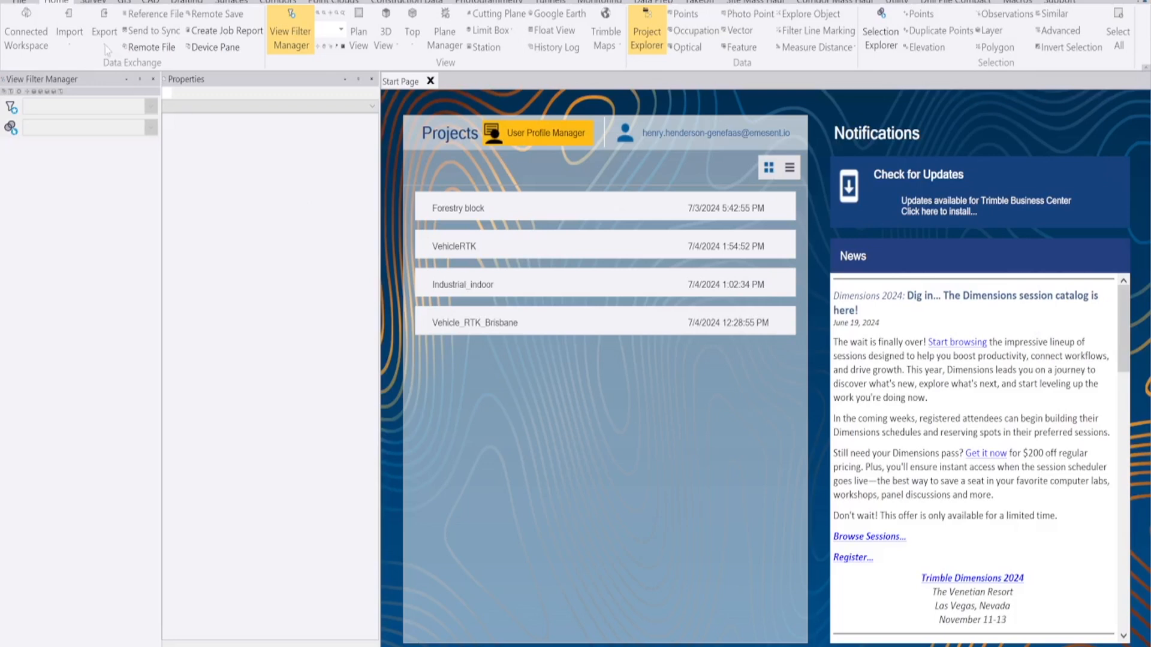
- Create a new project from the blank template
left_click(22, 2)
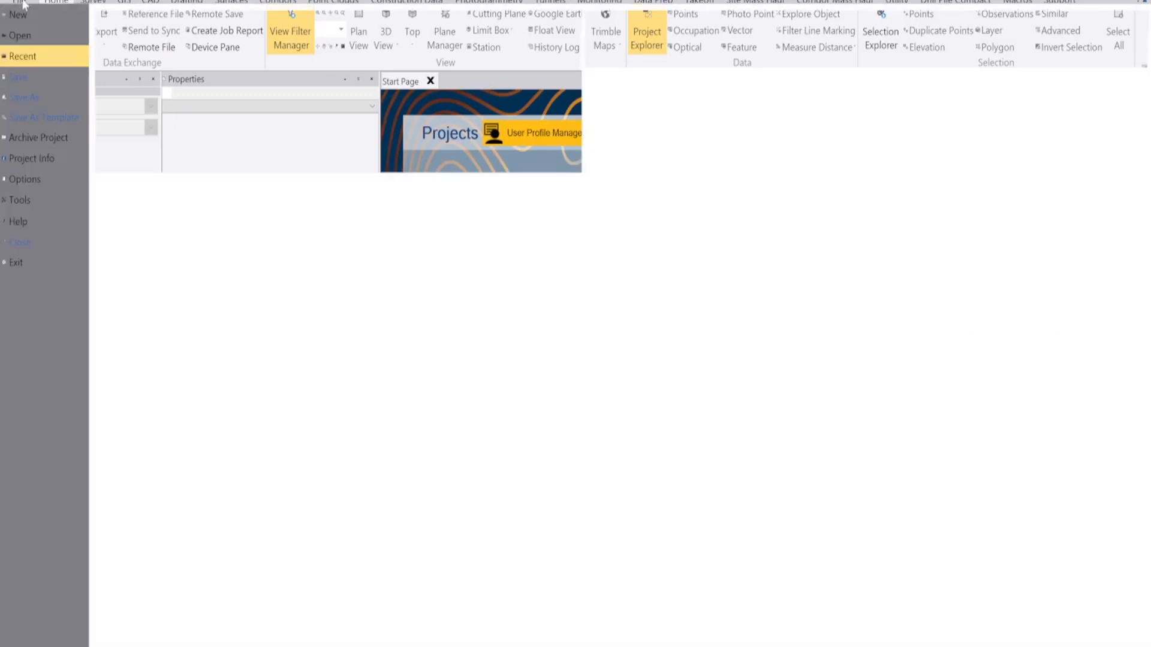
left_click(23, 15)
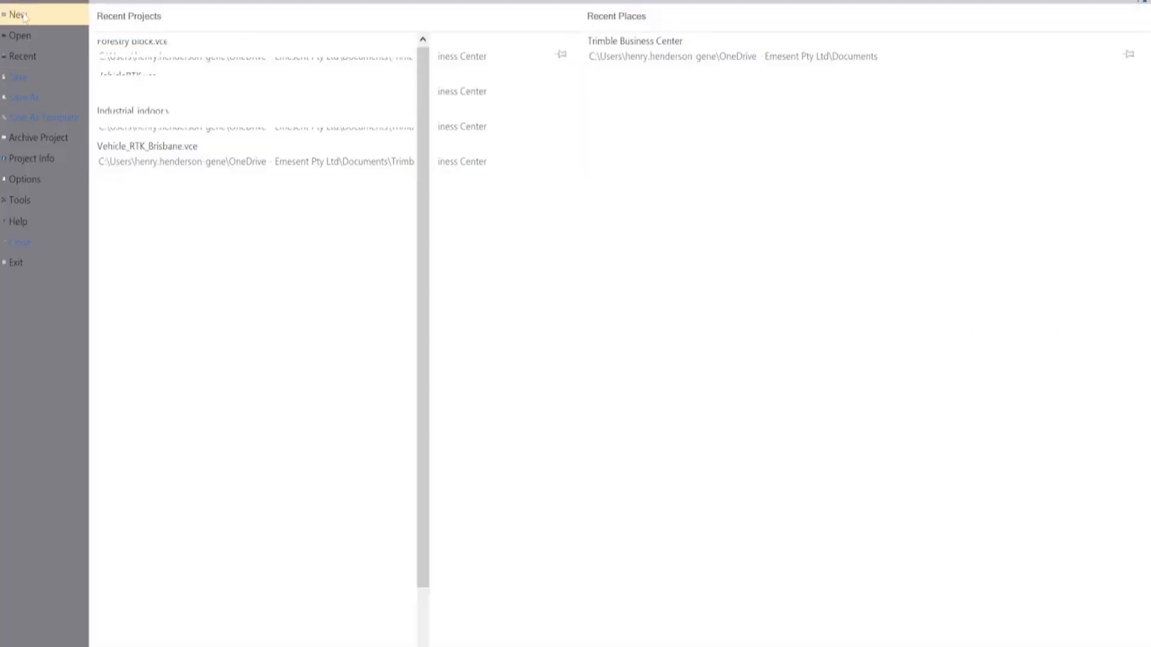
left_click(385, 390)
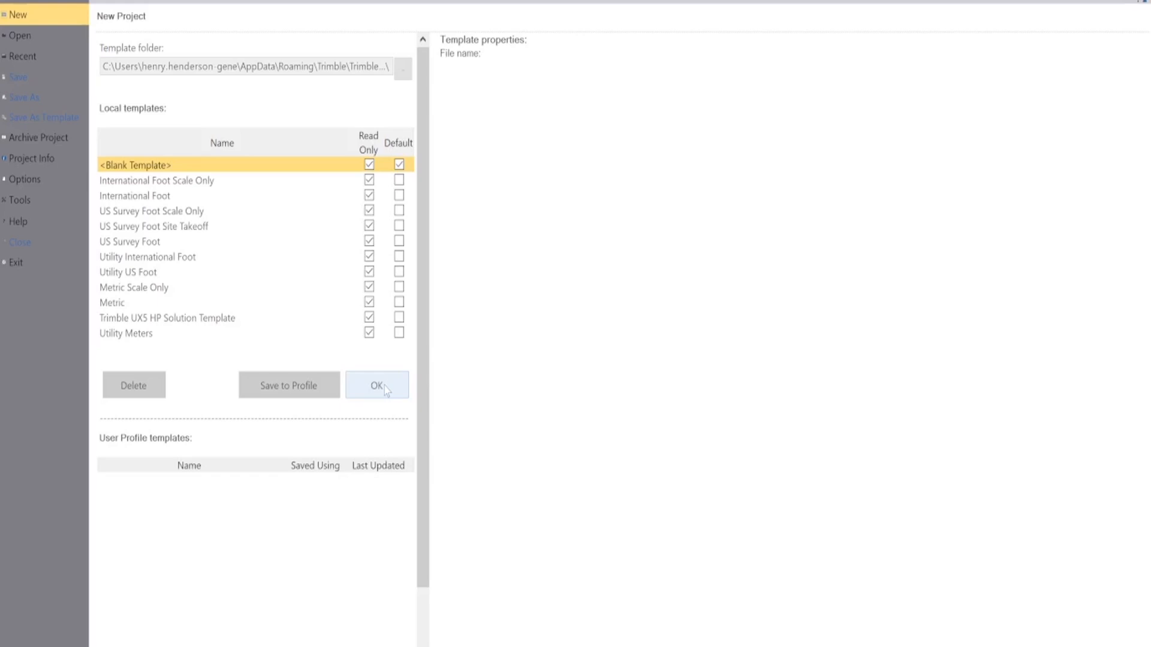
left_click(378, 386)
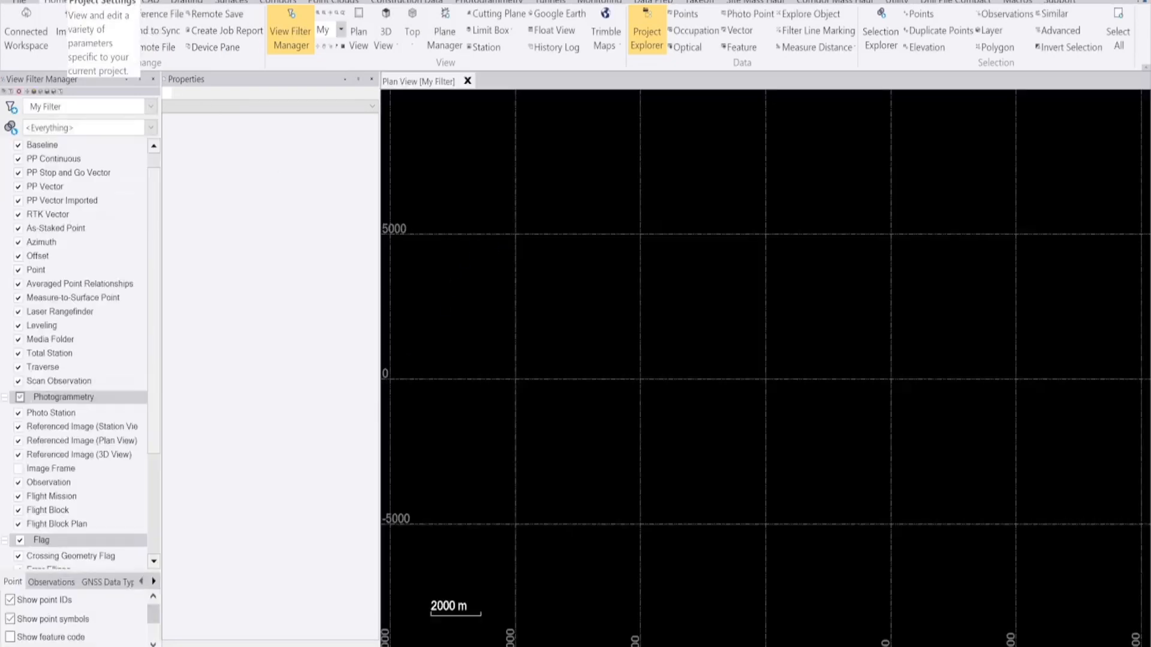
- Open the change dialog for the project's coordinate system from its projection settings and search for EPSG ID 3006
left_click(69, 0)
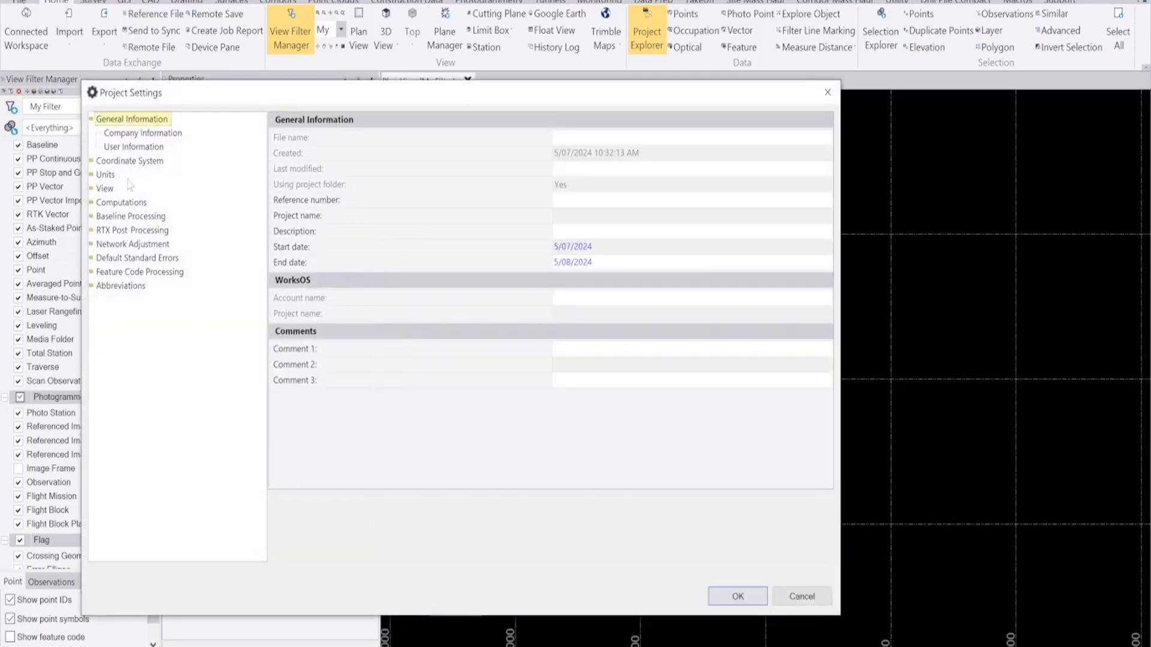
left_click(117, 162)
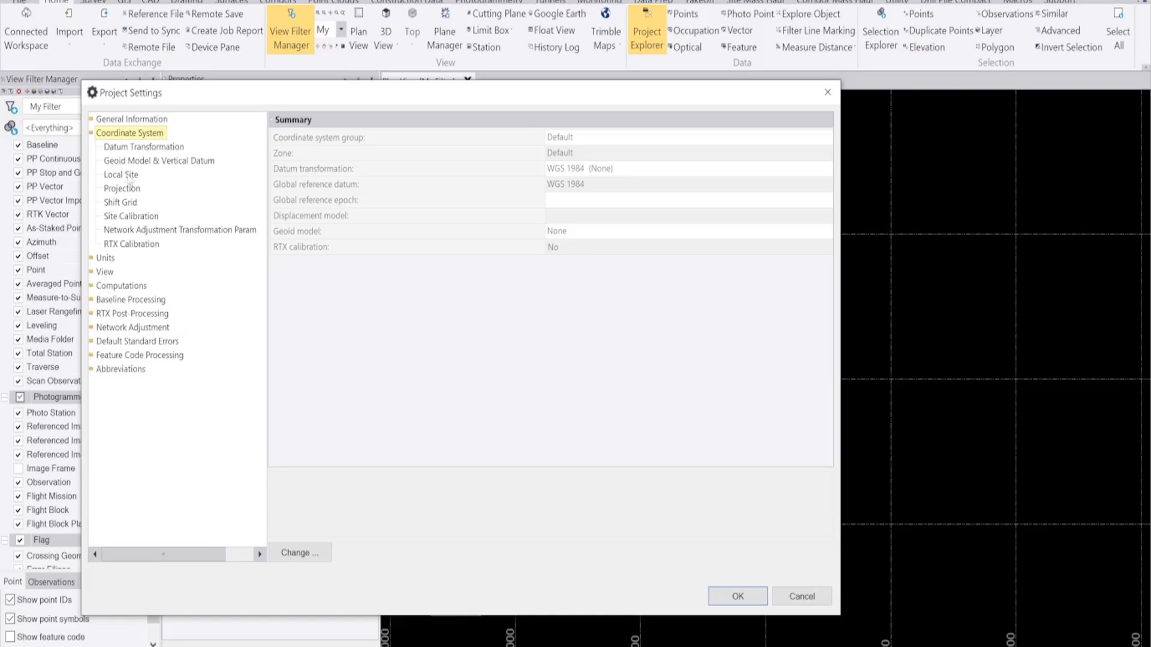
left_click(133, 190)
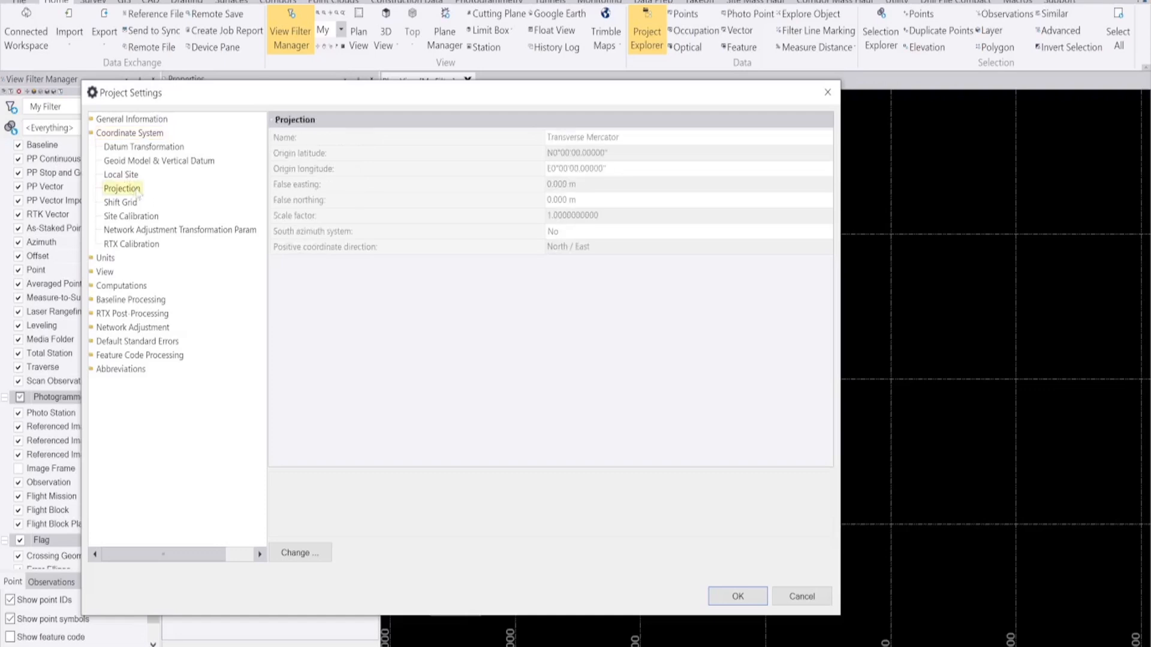
left_click(304, 554)
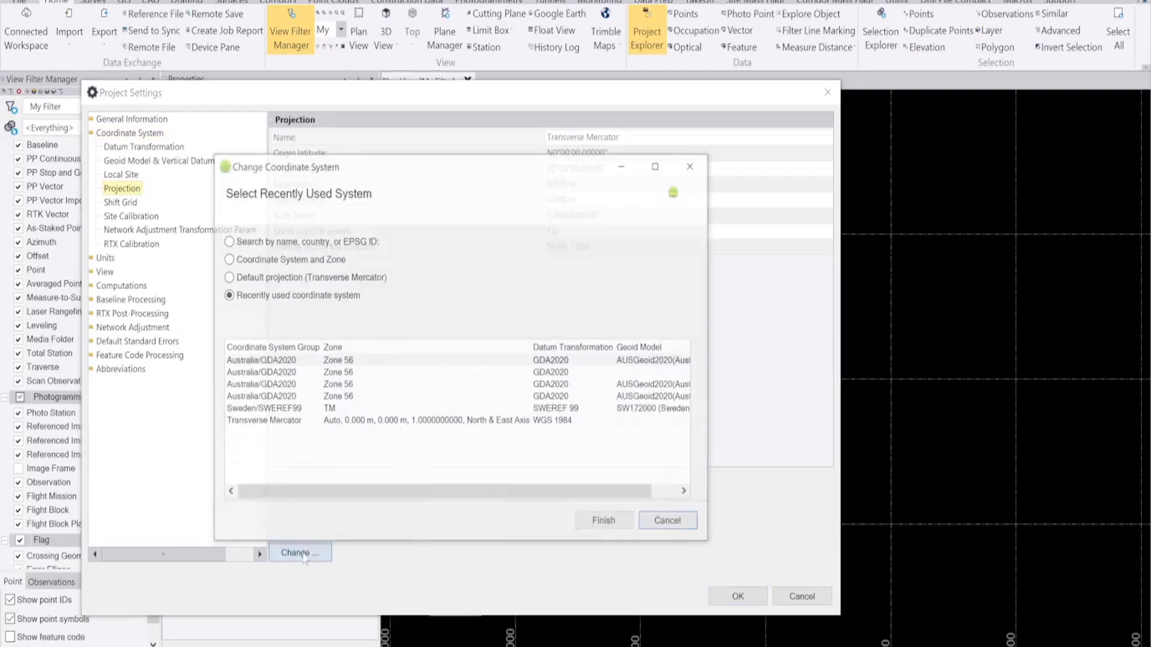
left_click(284, 242)
type("3006")
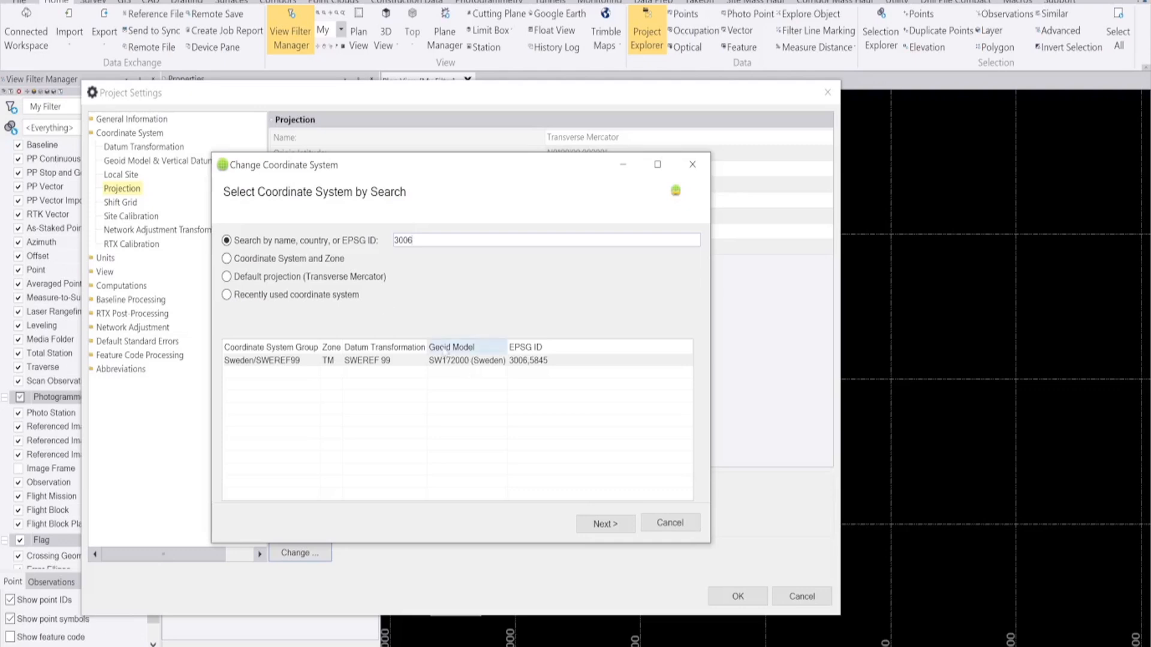
- Choose the Sweden/SWEREF99 coordinate system group with the TM zone and proceed to the geoid model selection
left_click(278, 258)
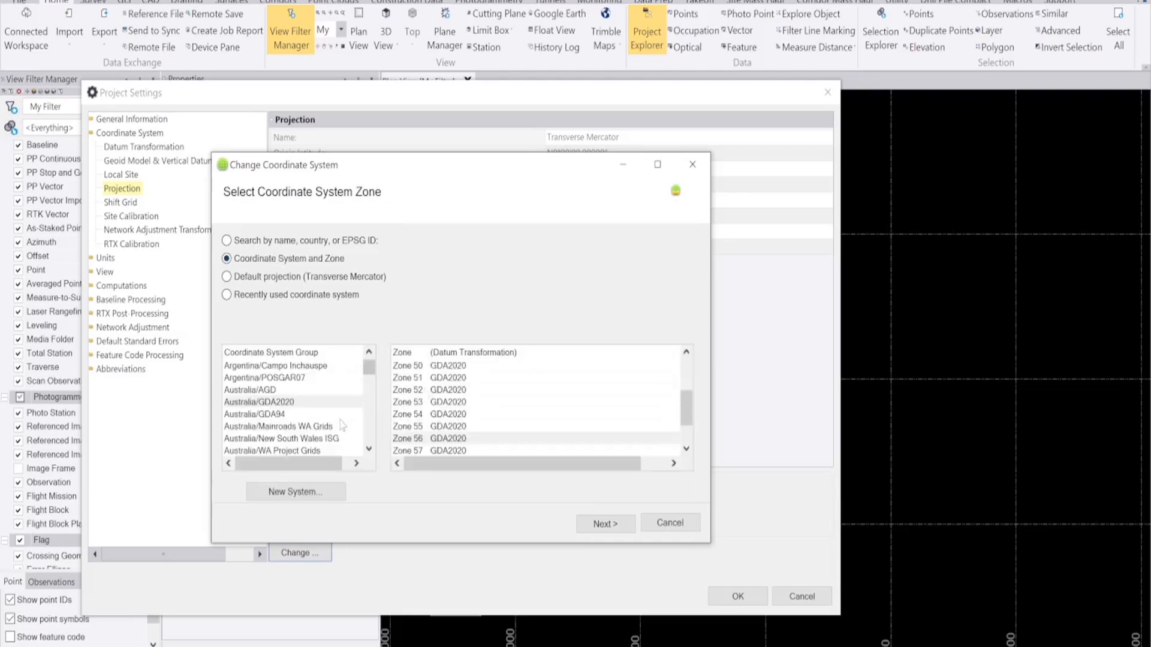
left_click_drag(368, 366, 368, 424)
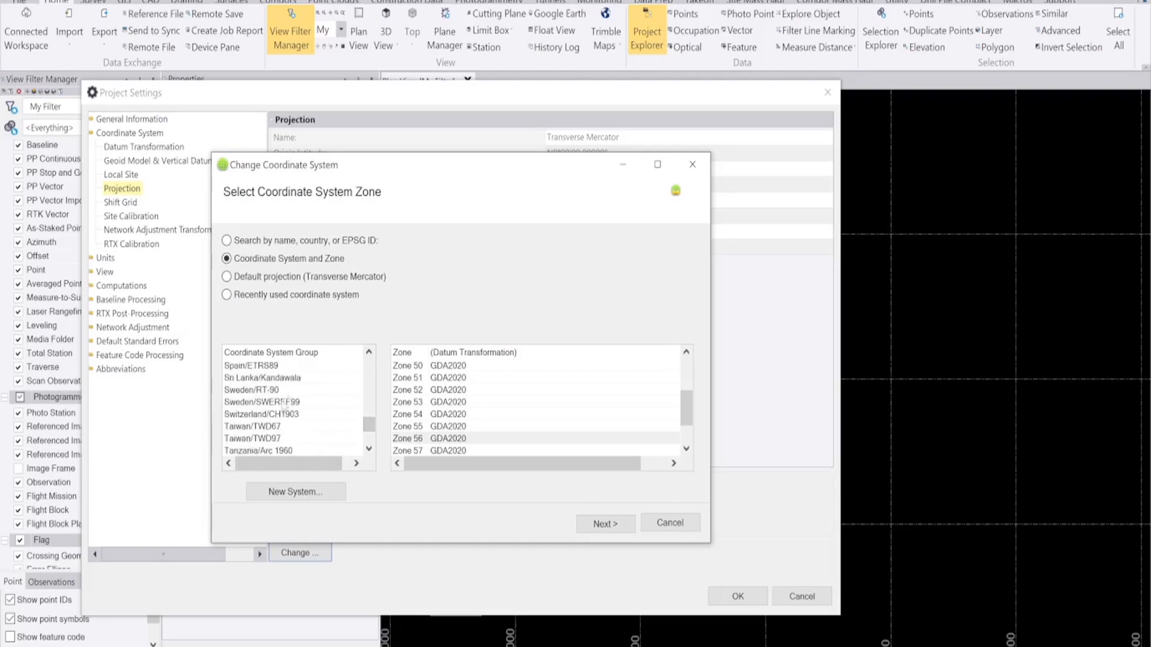
left_click(285, 401)
scroll(466, 407, "down", 2)
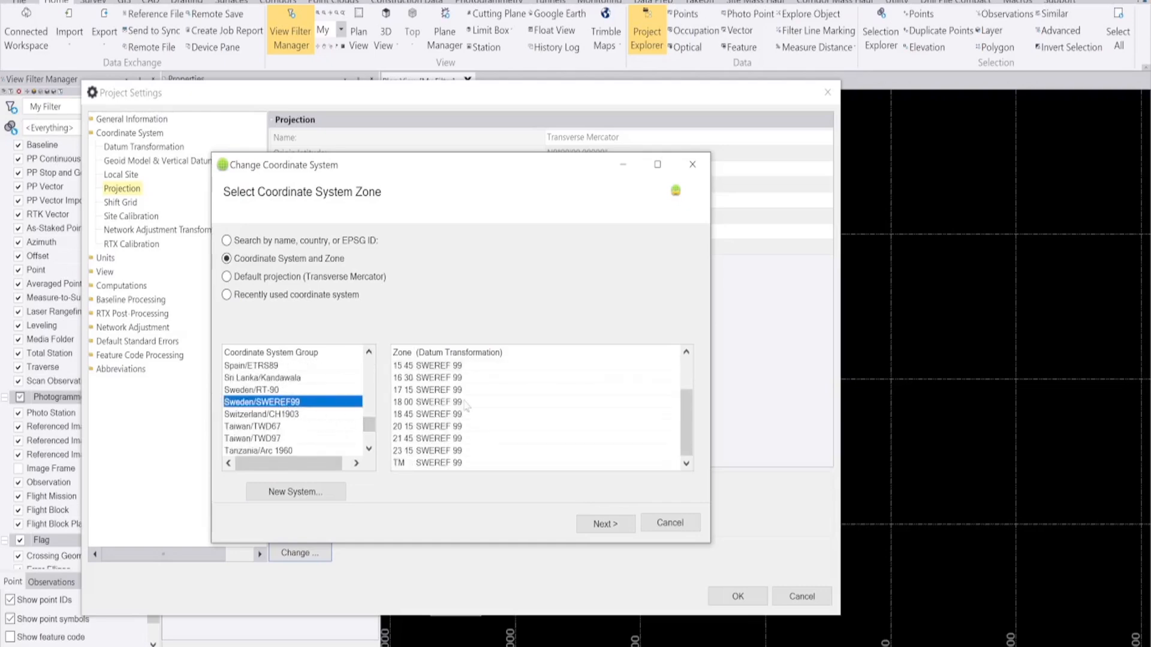
left_click(451, 463)
left_click(605, 523)
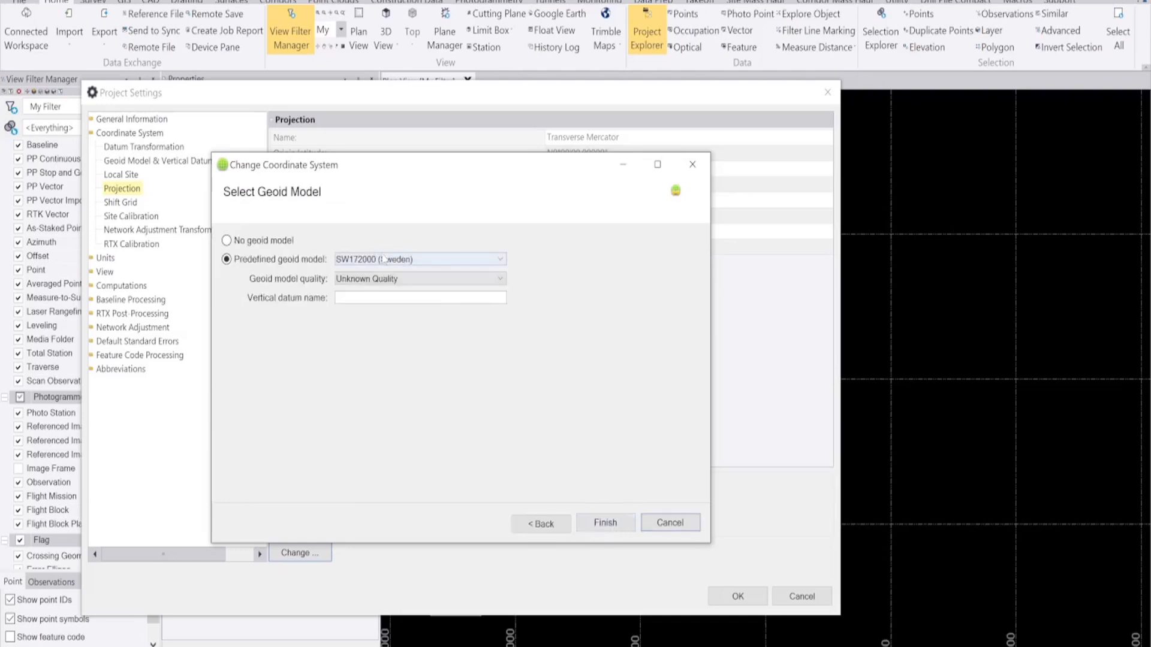
- Set the coordinate system to use no geoid model and apply the project settings
left_click(357, 279)
left_click(358, 281)
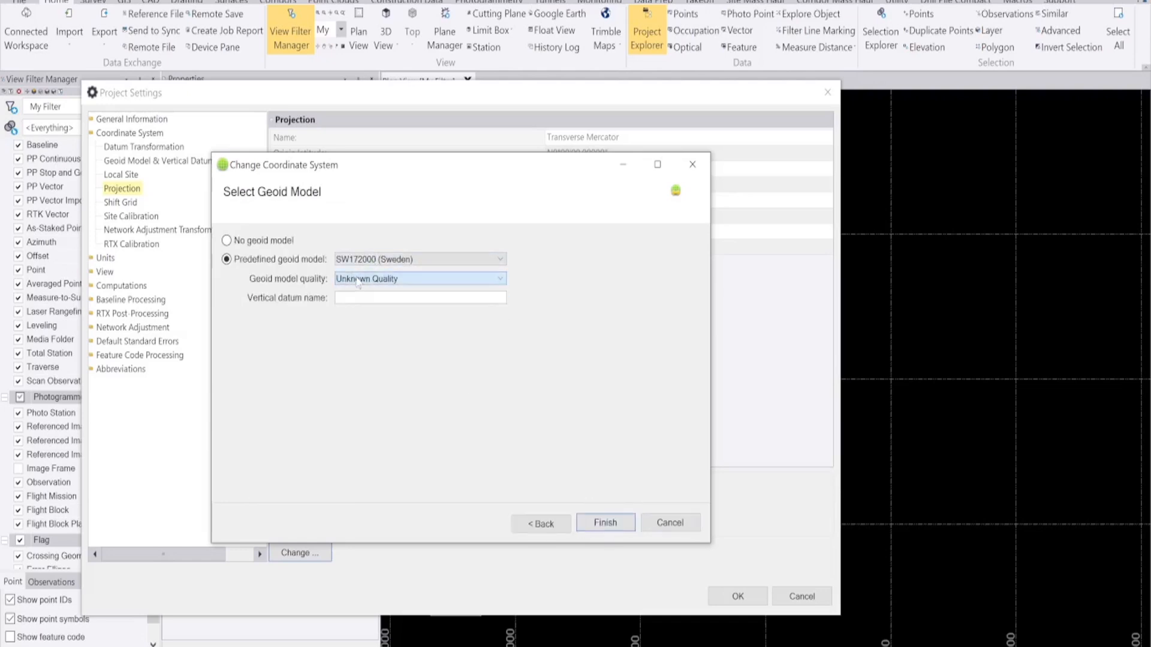
left_click(239, 244)
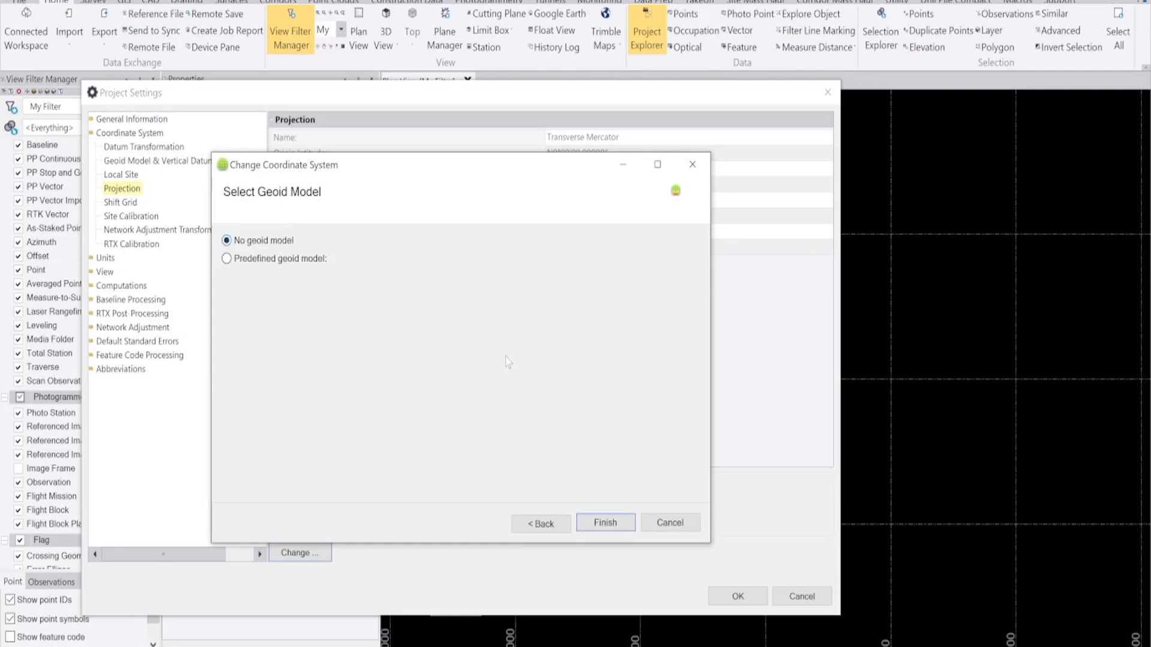
left_click(607, 524)
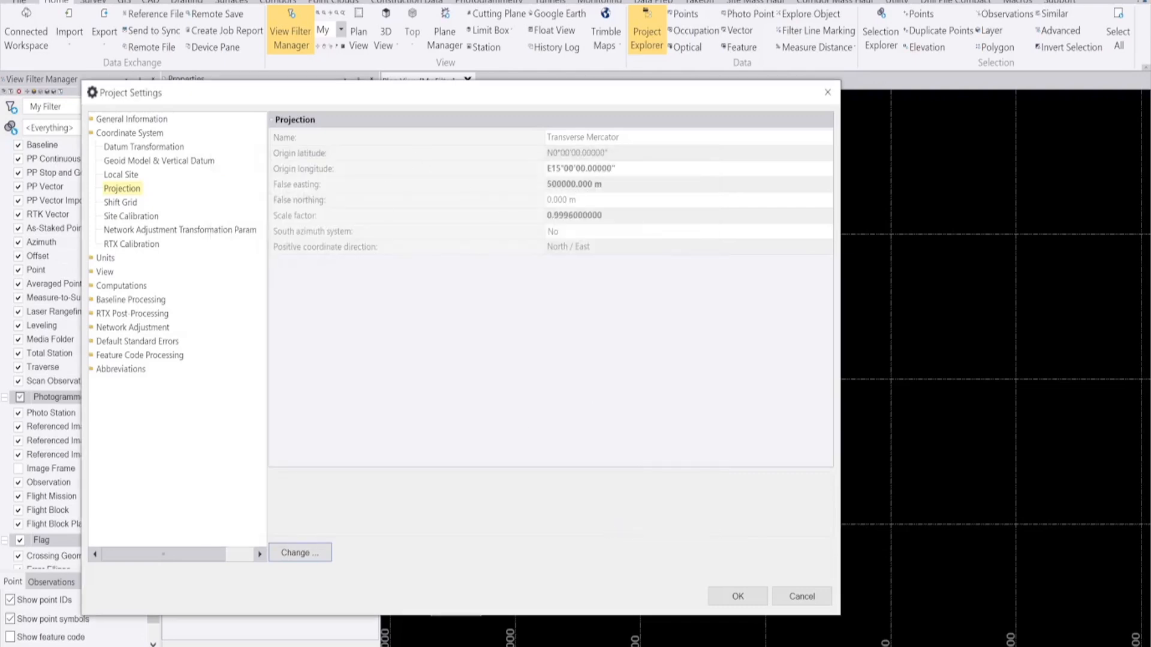
left_click(743, 601)
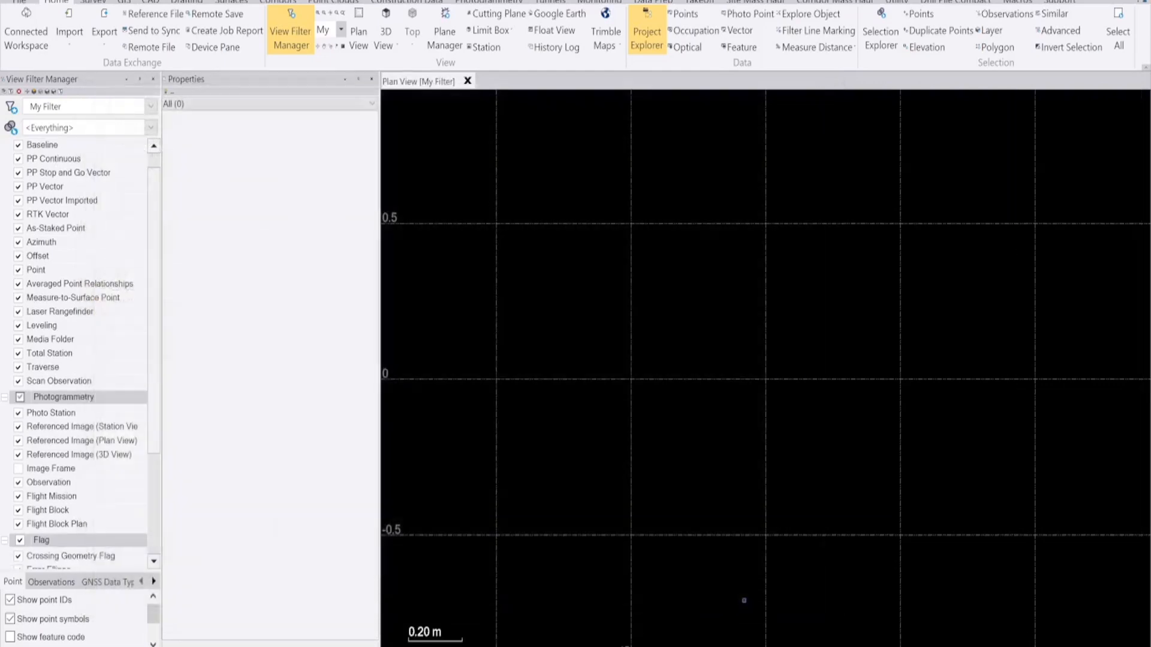
- Save the project as Forest_process in the Trimble Business Center documents folder
scroll(662, 497, "down", 5)
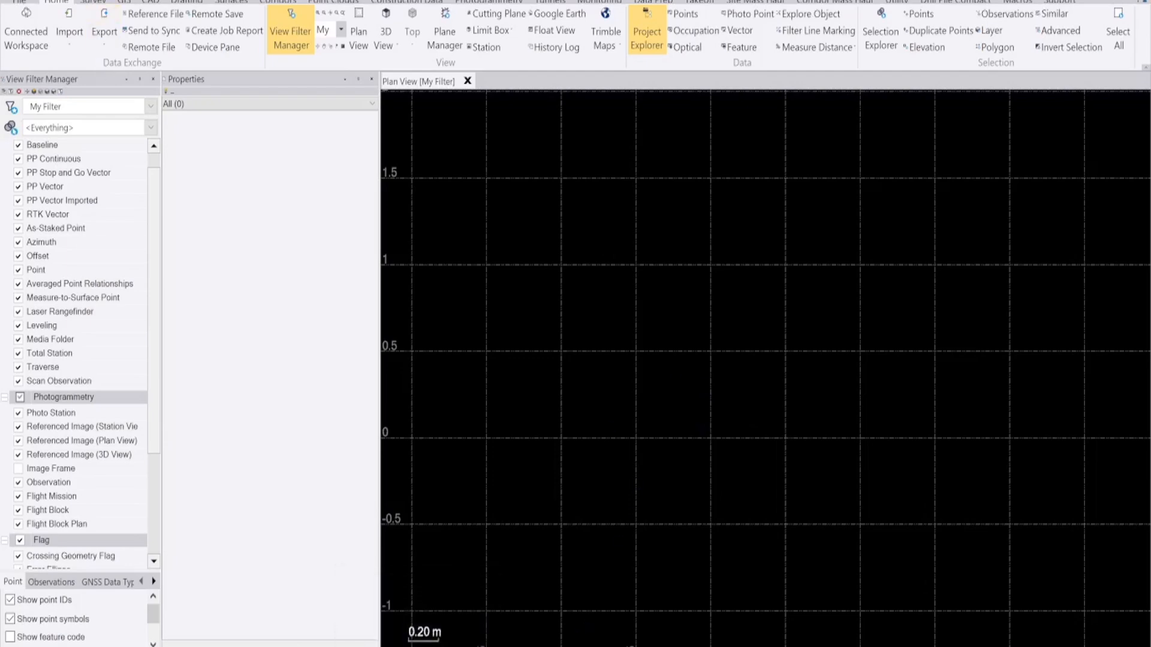
key("ctrl+s")
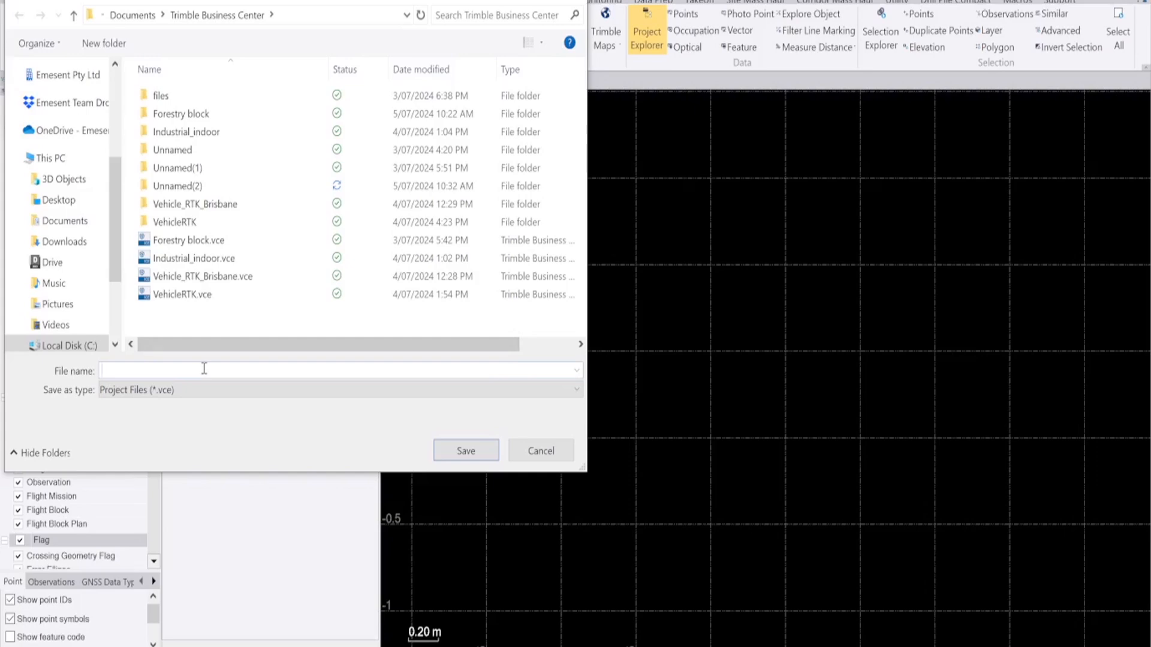
type("Forest_process")
left_click(466, 451)
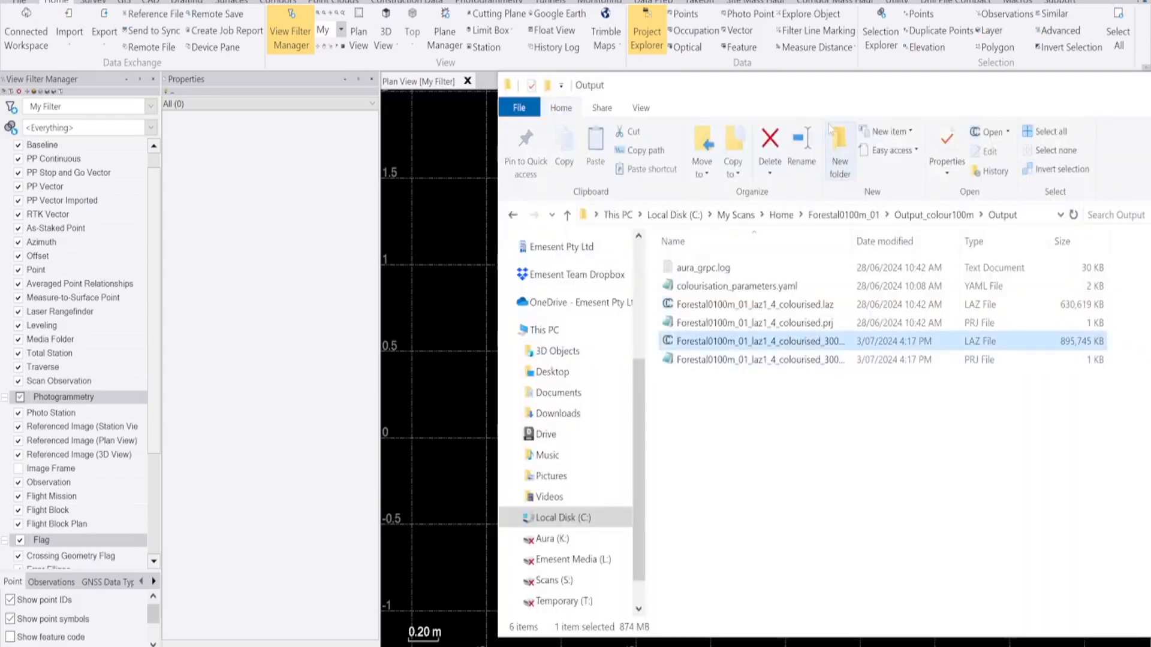
- Import Forestal0100m_01_laz1_4_colourised_3006.laz as a georeferenced point cloud, ground-scaled in the project's coordinate system
left_click_drag(827, 83, 914, 71)
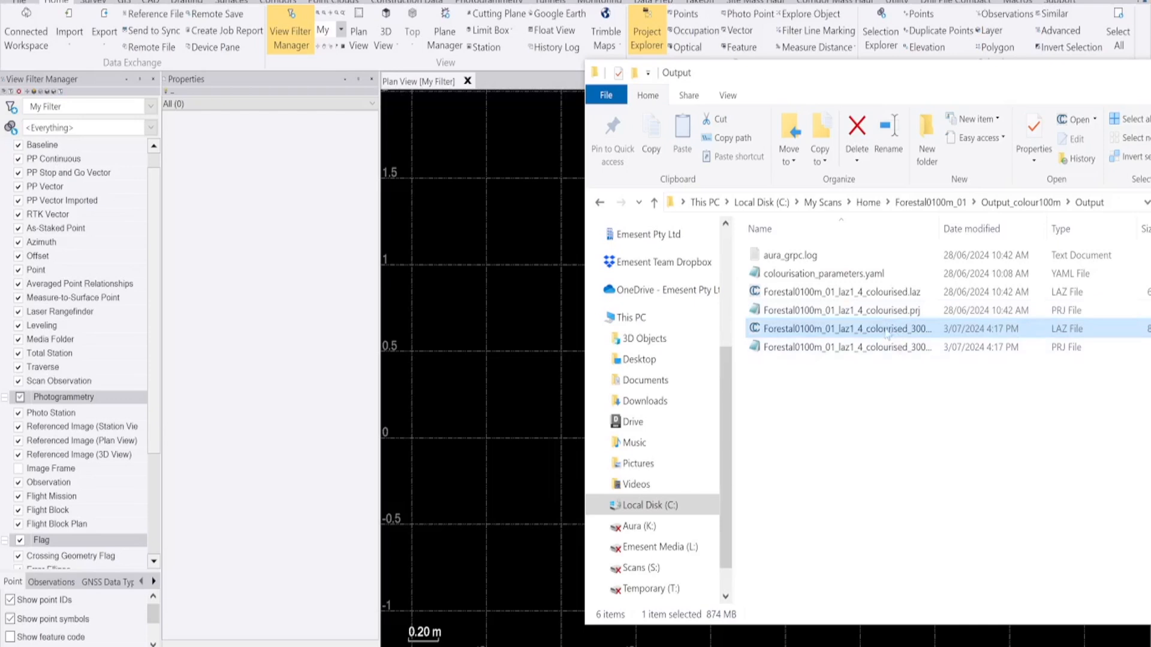
mouse_move(885, 336)
left_click_drag(886, 336, 517, 347)
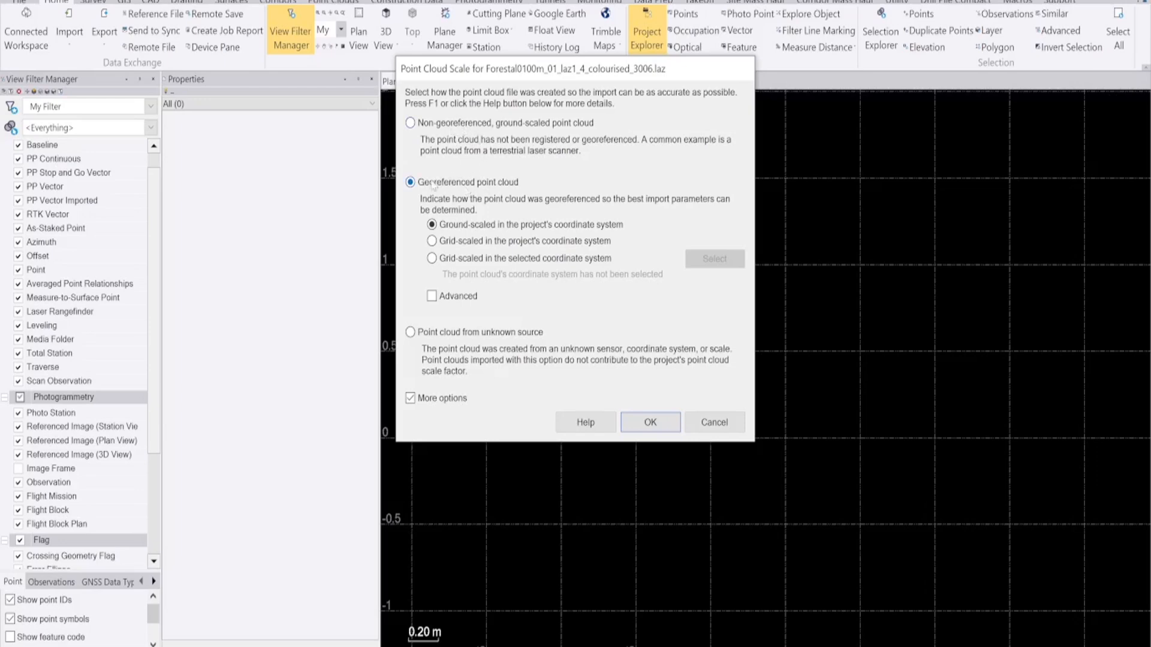
left_click(662, 425)
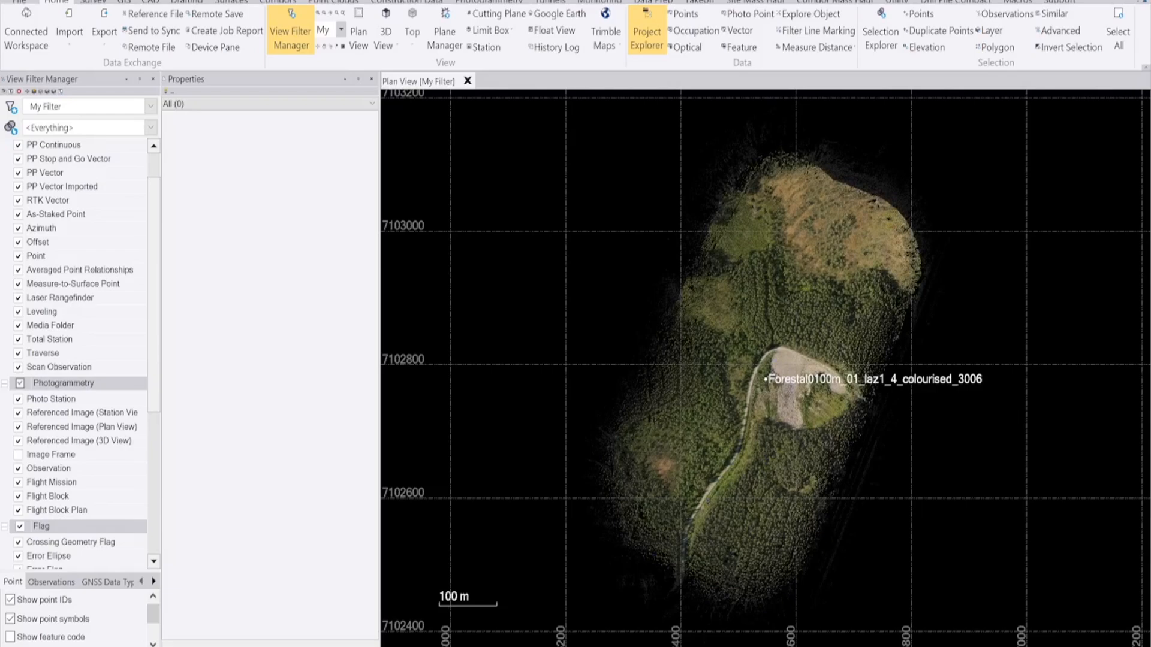
- Examine the point cloud in the 3D view and pick a ground location near the blue vehicle with Create Point to read its coordinates, without saving it
scroll(737, 419, "down", 1)
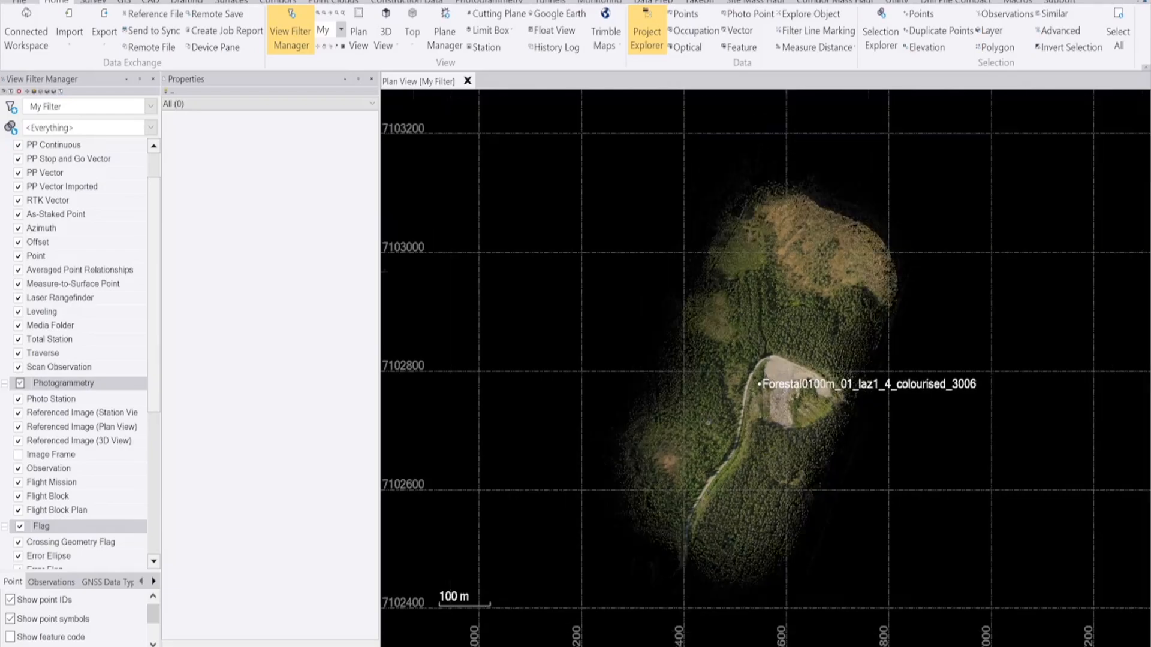
scroll(761, 393, "up", 8)
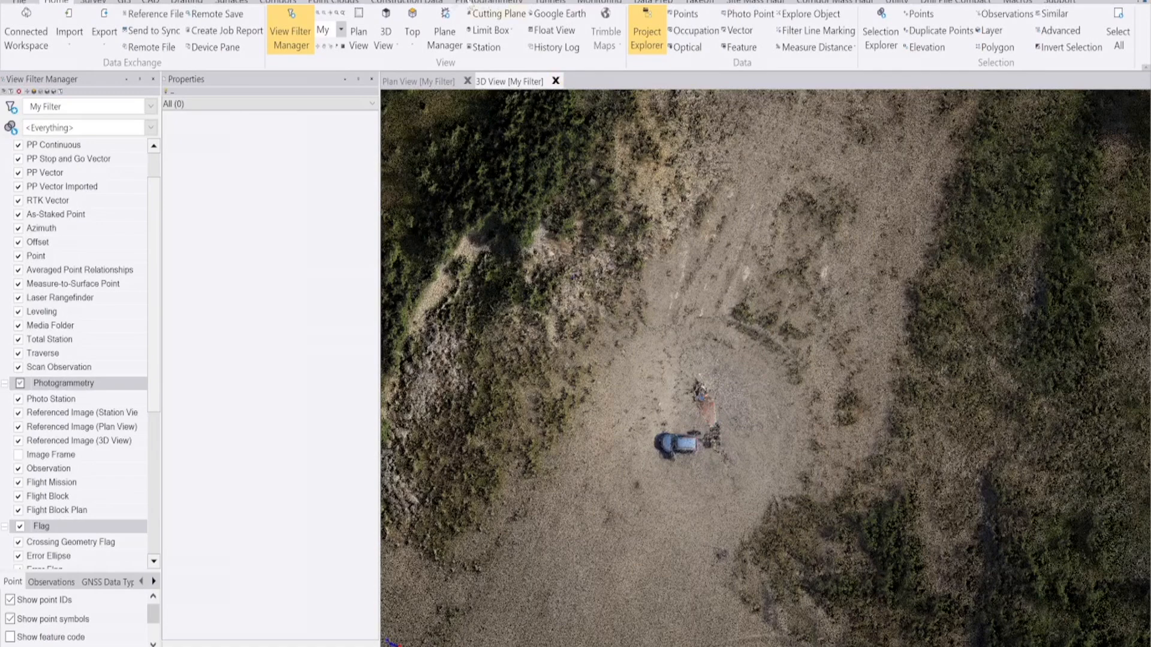
left_click(151, 2)
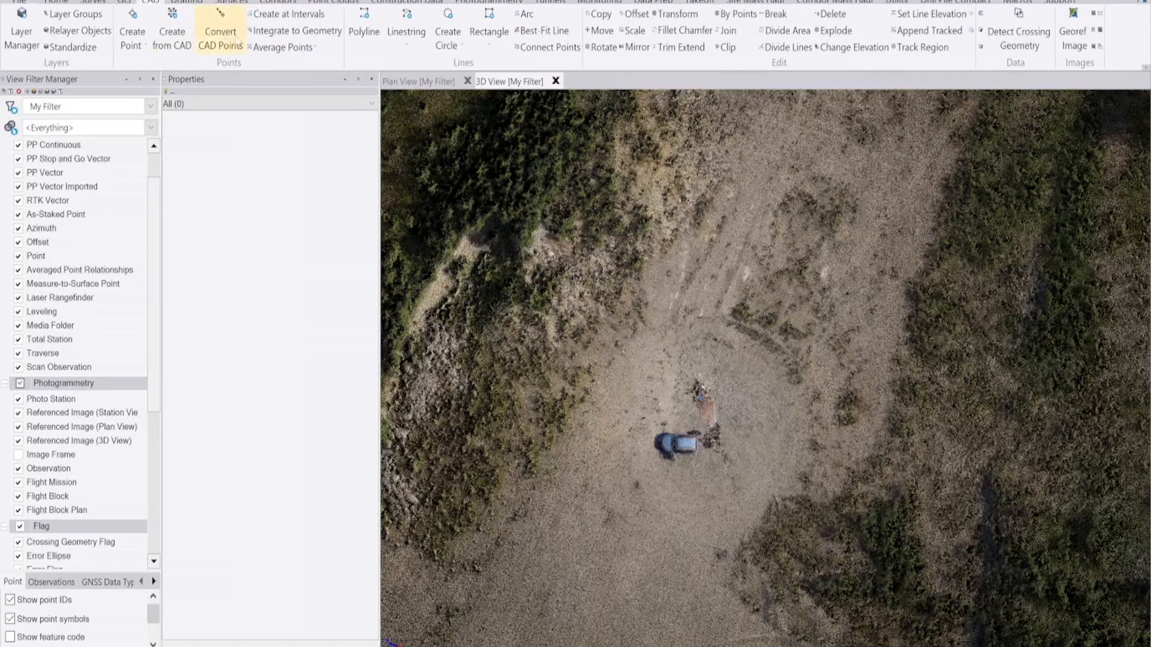
left_click(142, 38)
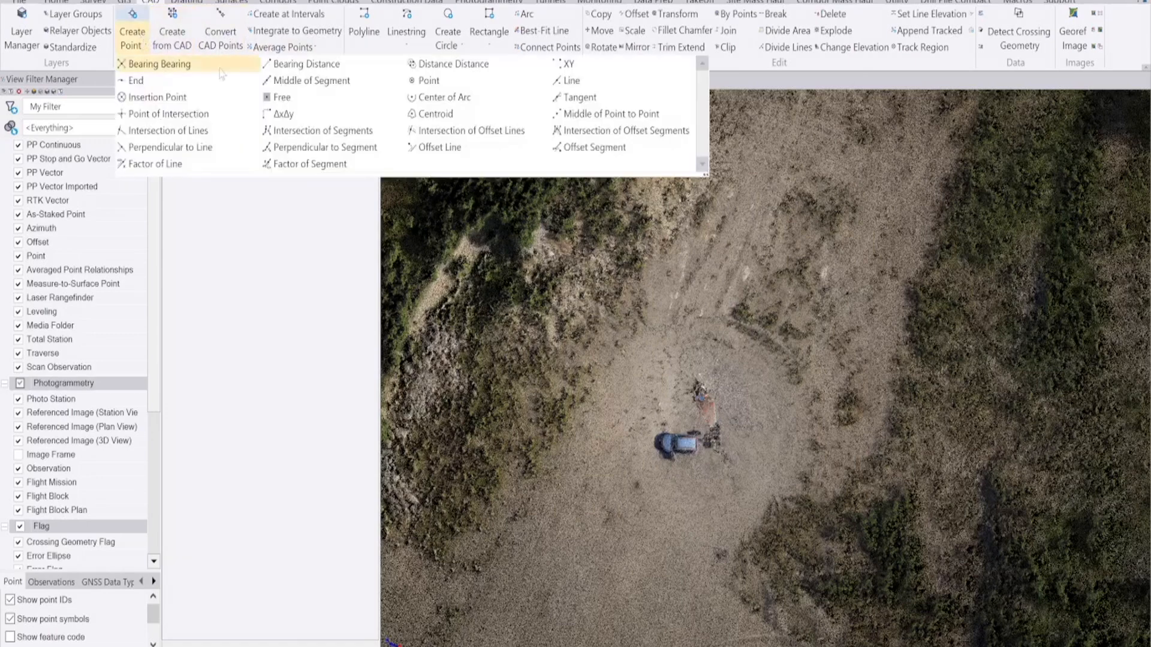
left_click(428, 80)
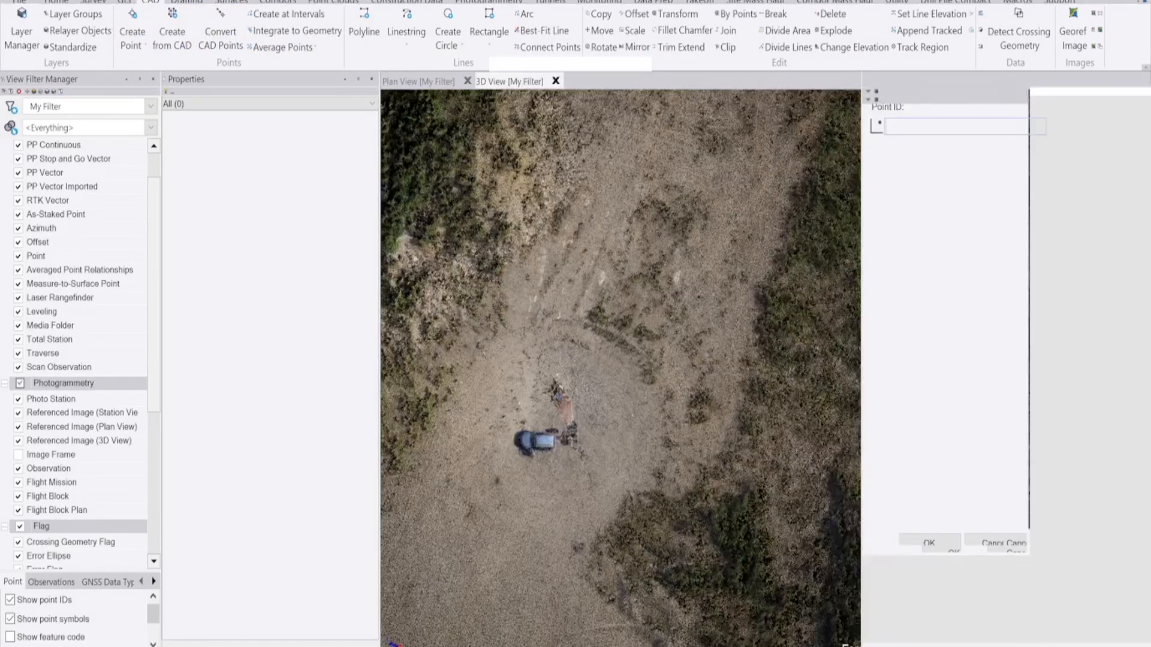
left_click(574, 368)
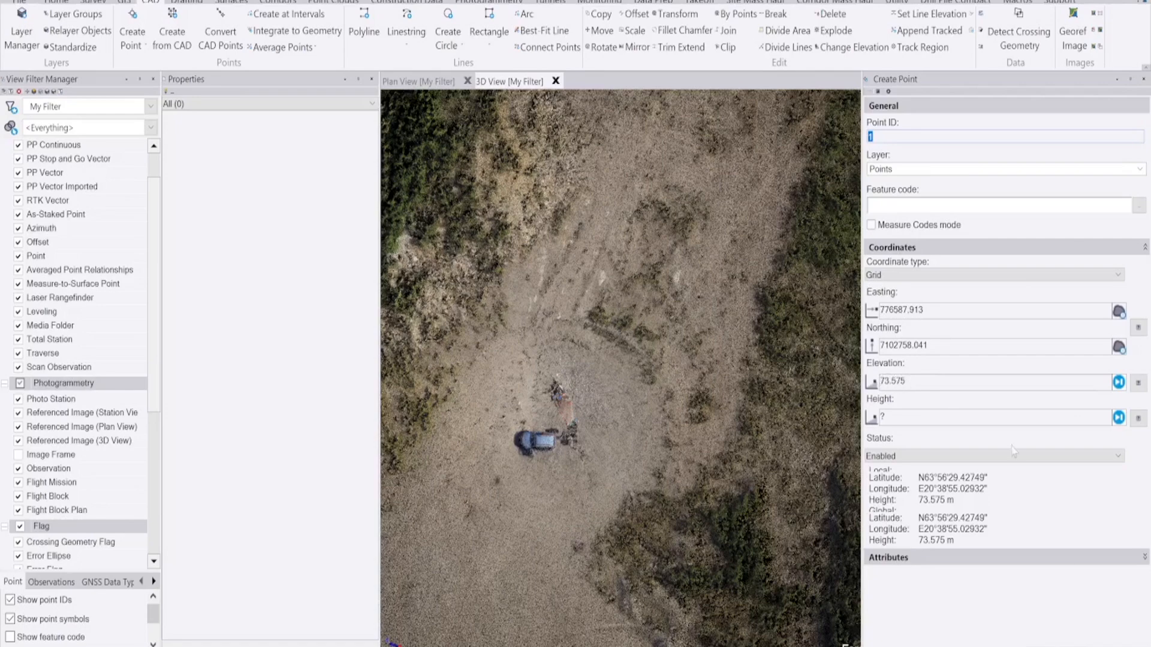
key("Escape")
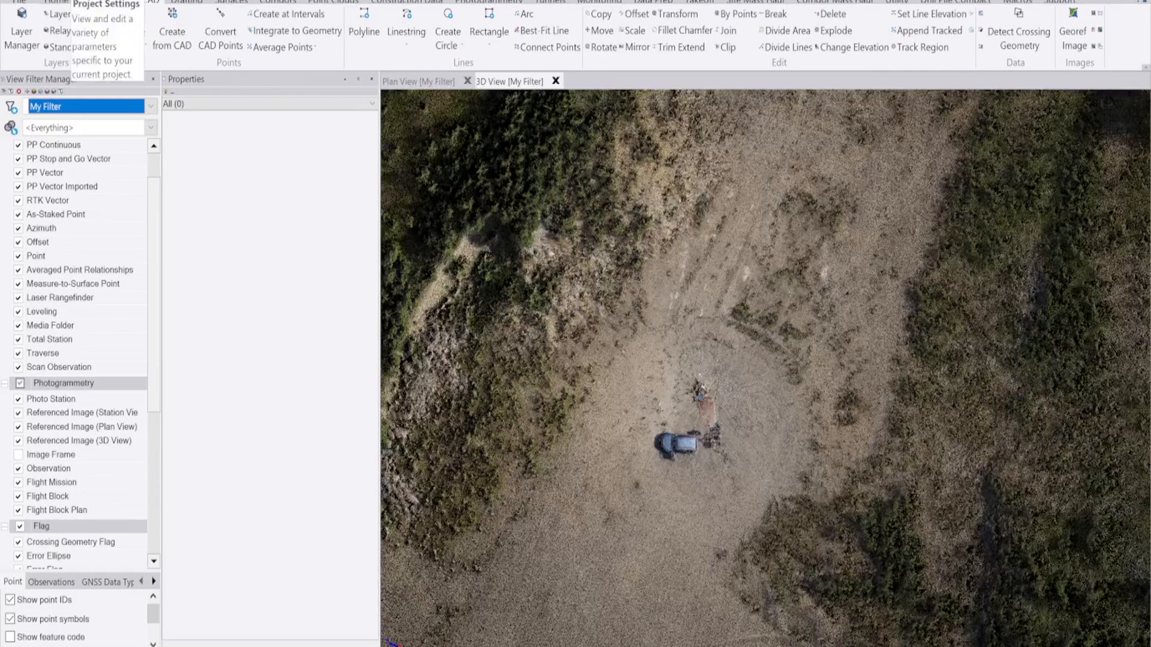
- Change the project's coordinate system by selecting the Sweden/SWEREF99 group with the TM (SWEREF 99) zone
left_click(77, 1)
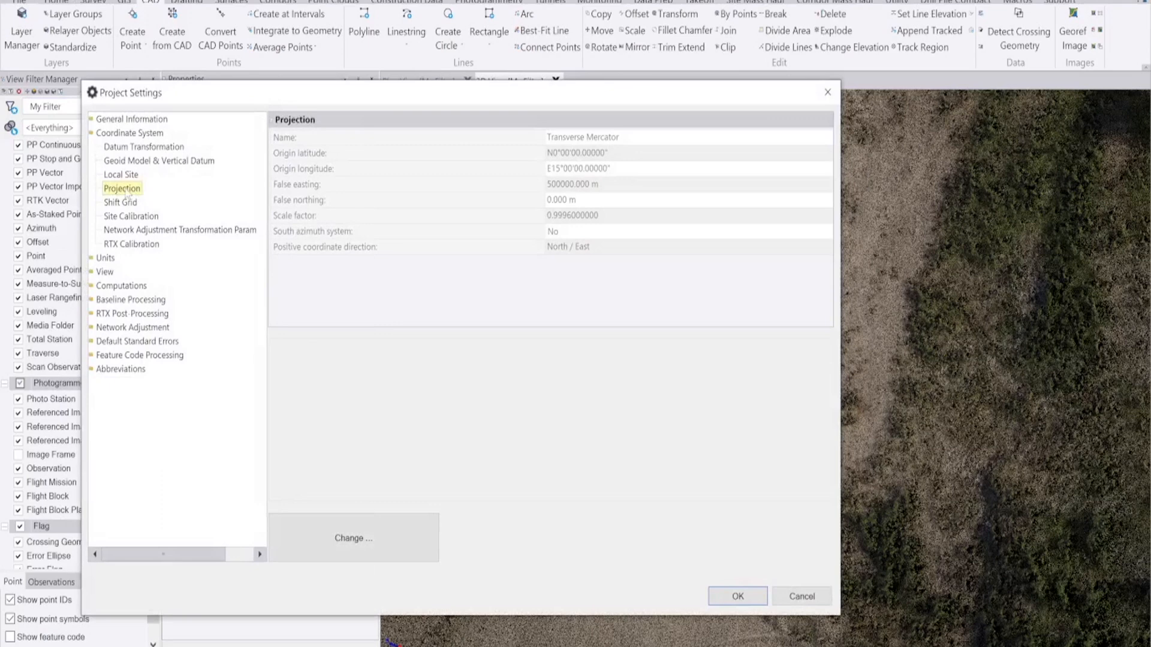
left_click(383, 545)
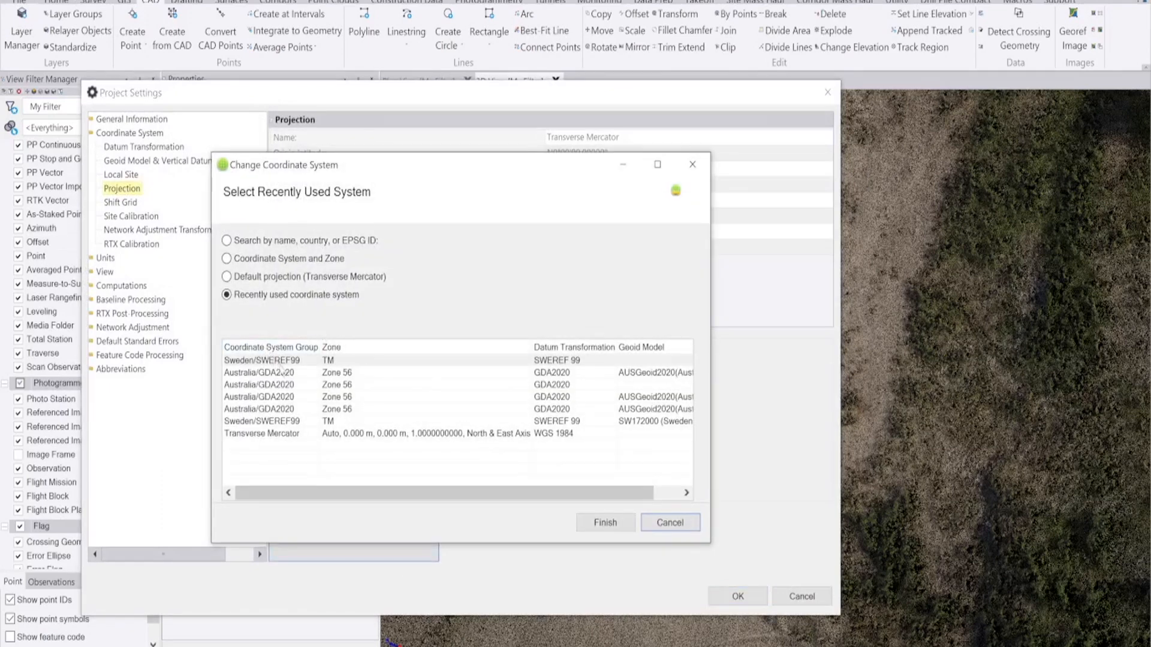
left_click(257, 260)
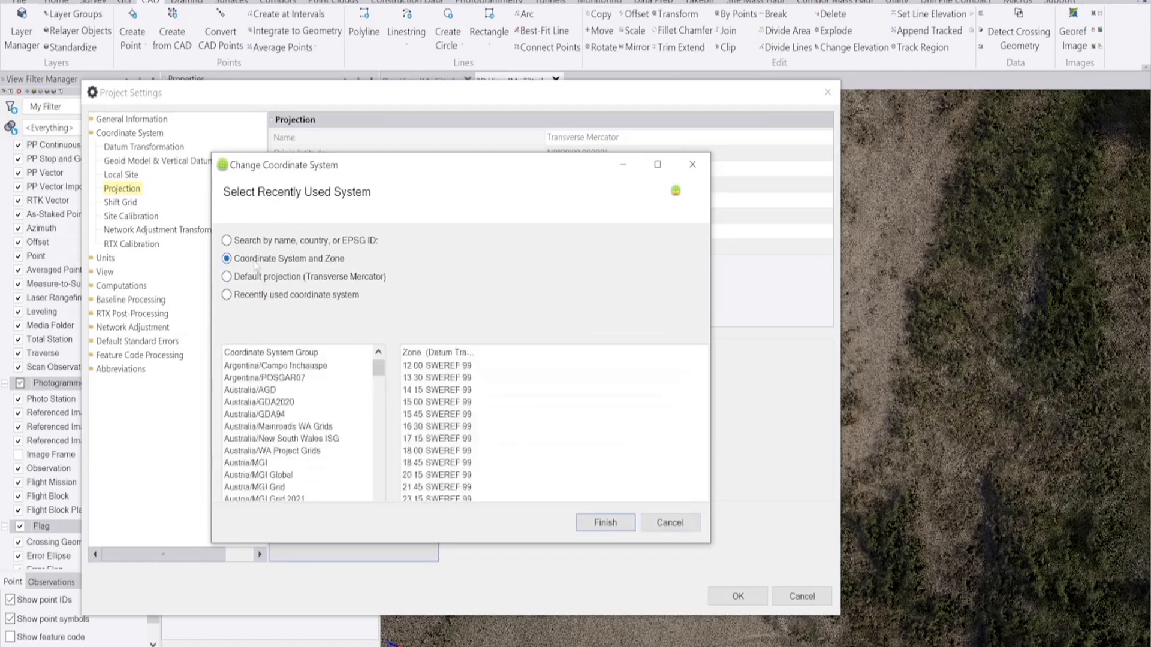
left_click(281, 439)
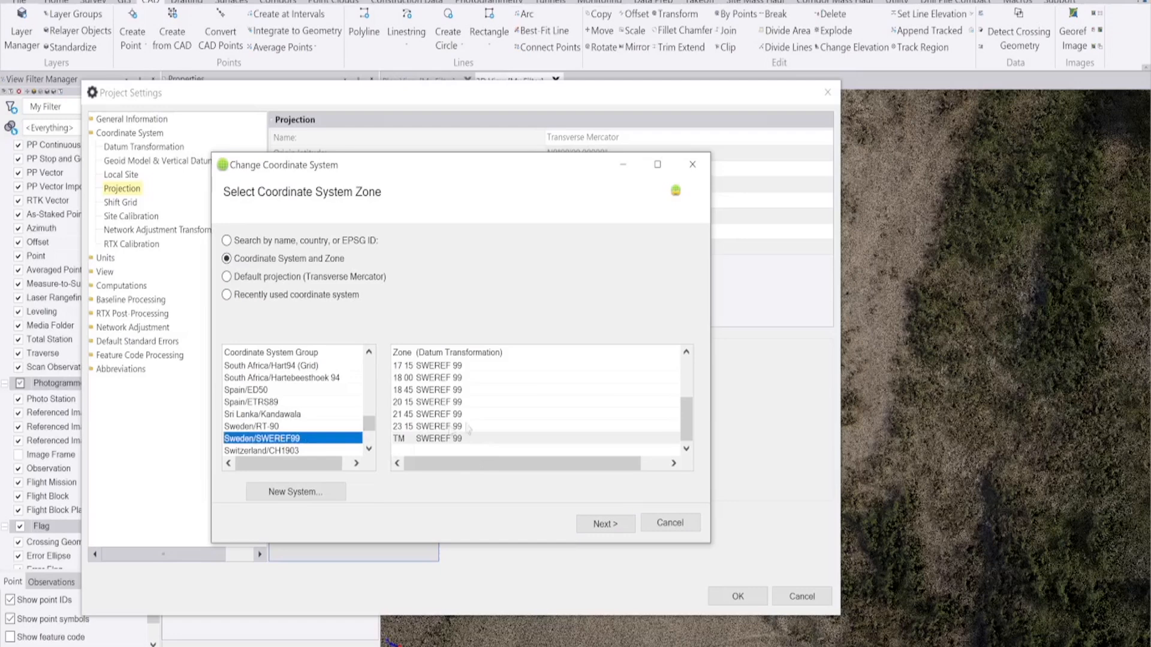
left_click(465, 440)
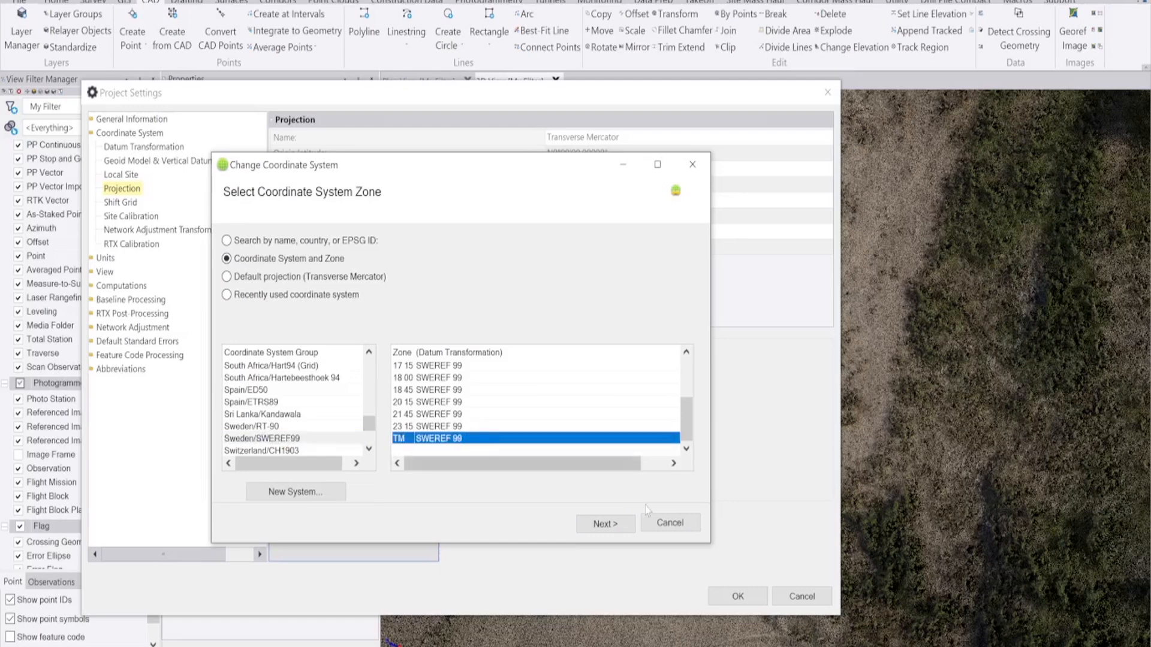
- Assign the predefined SW172000 (Sweden) geoid model, choose its quality, and apply the project settings
left_click(606, 524)
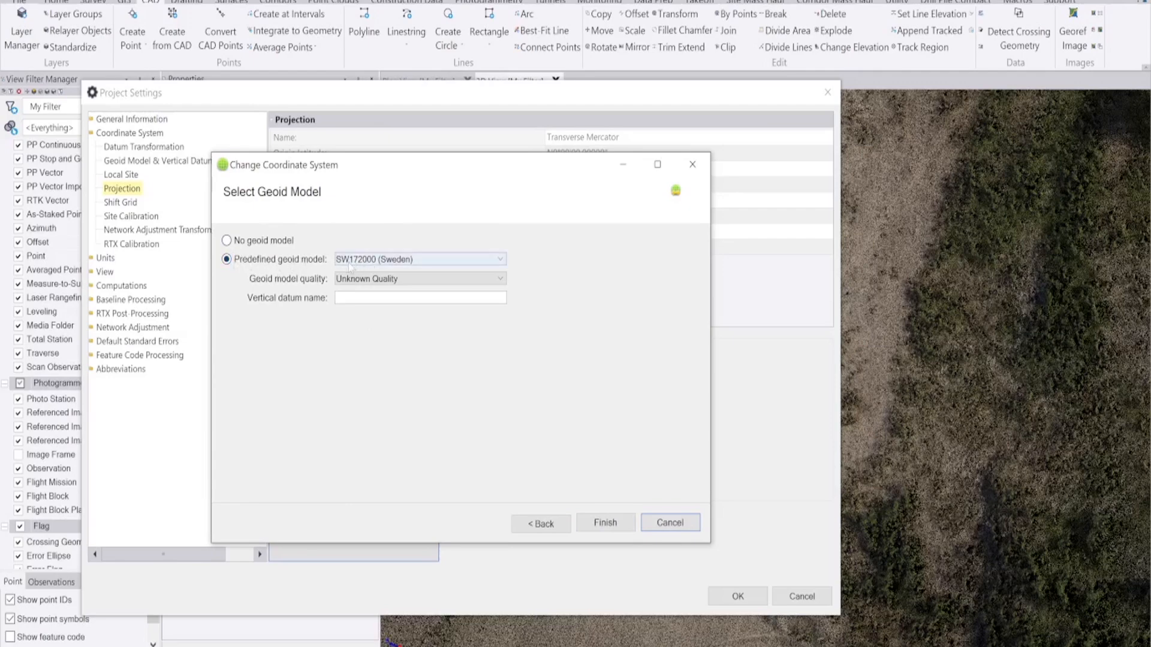
left_click(376, 280)
left_click(375, 313)
left_click(619, 524)
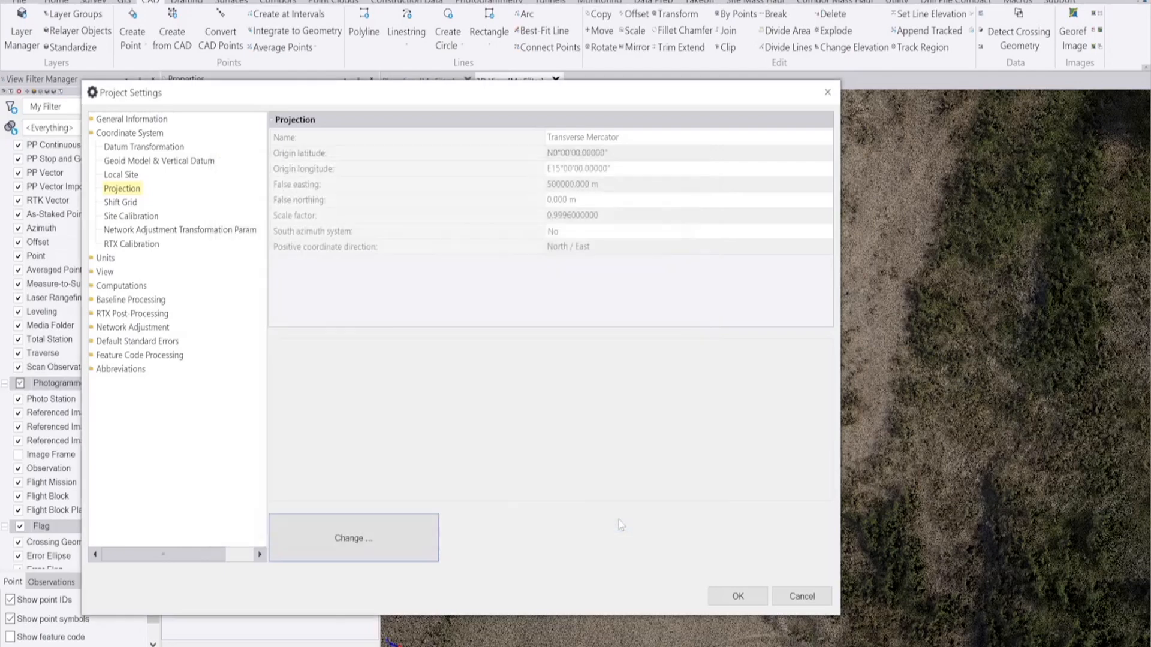
left_click(739, 598)
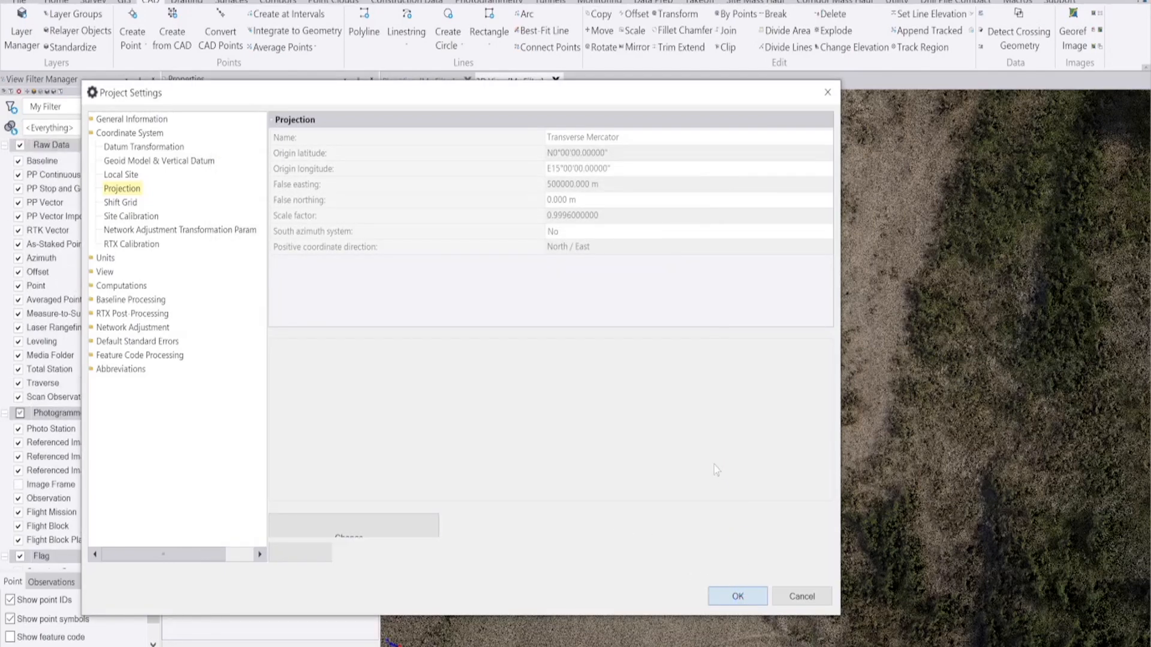
- Pick a ground point beside the blue vehicle with Create Point to read its elevation and height, without saving it
scroll(743, 371, "up", 10)
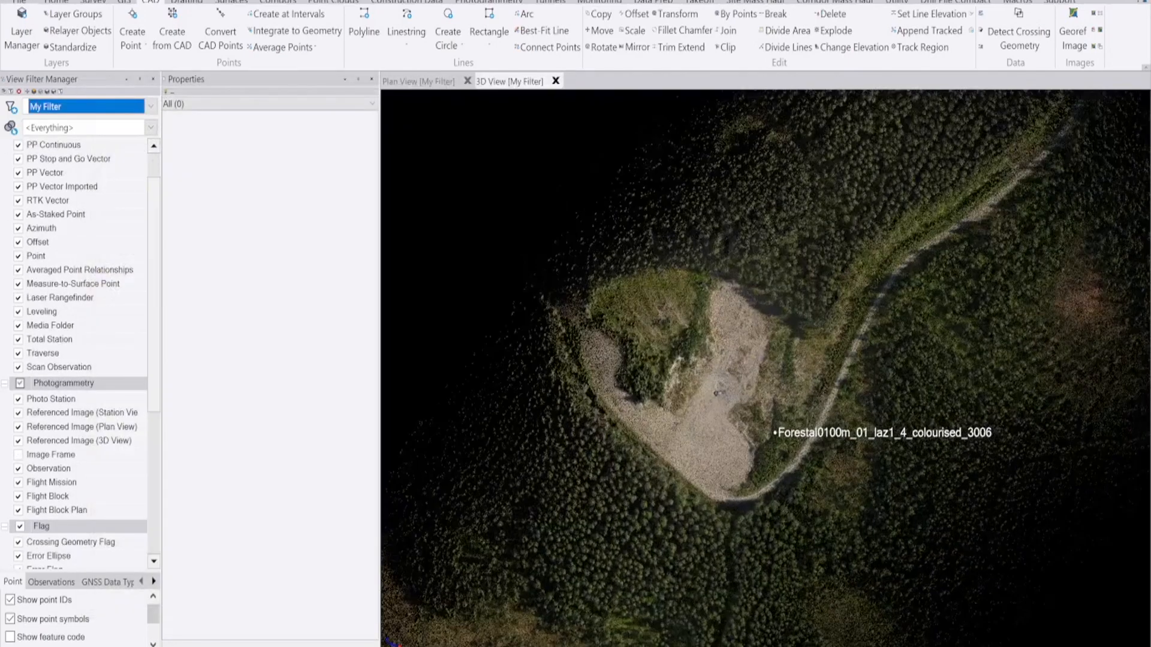
scroll(743, 371, "down", 5)
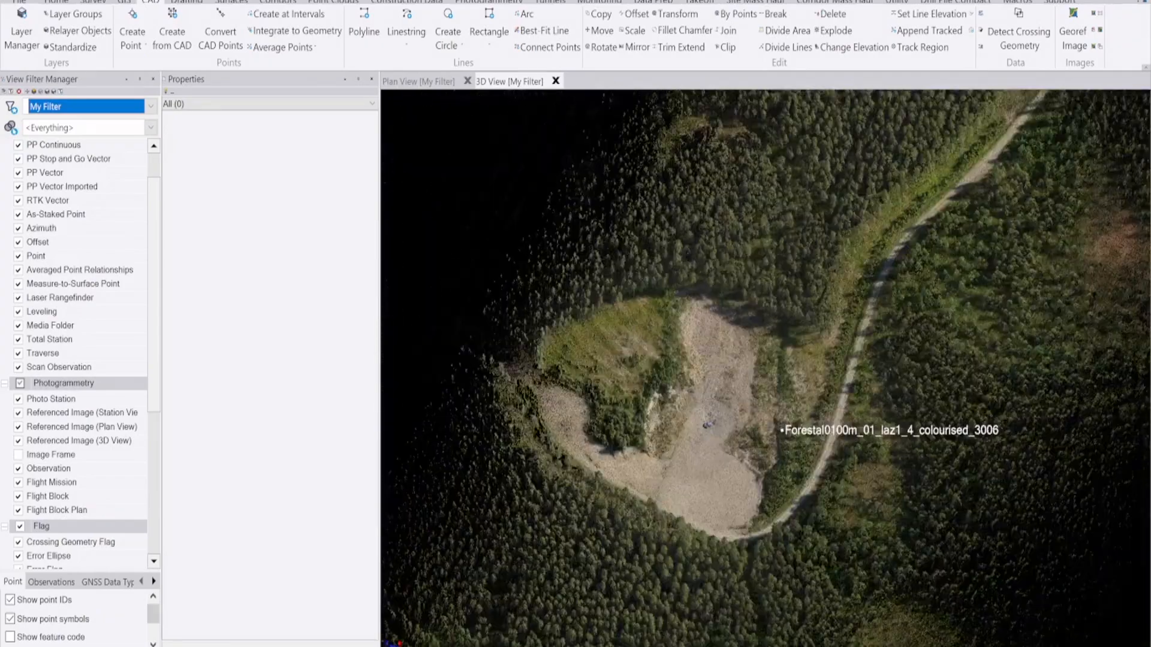
scroll(691, 356, "up", 8)
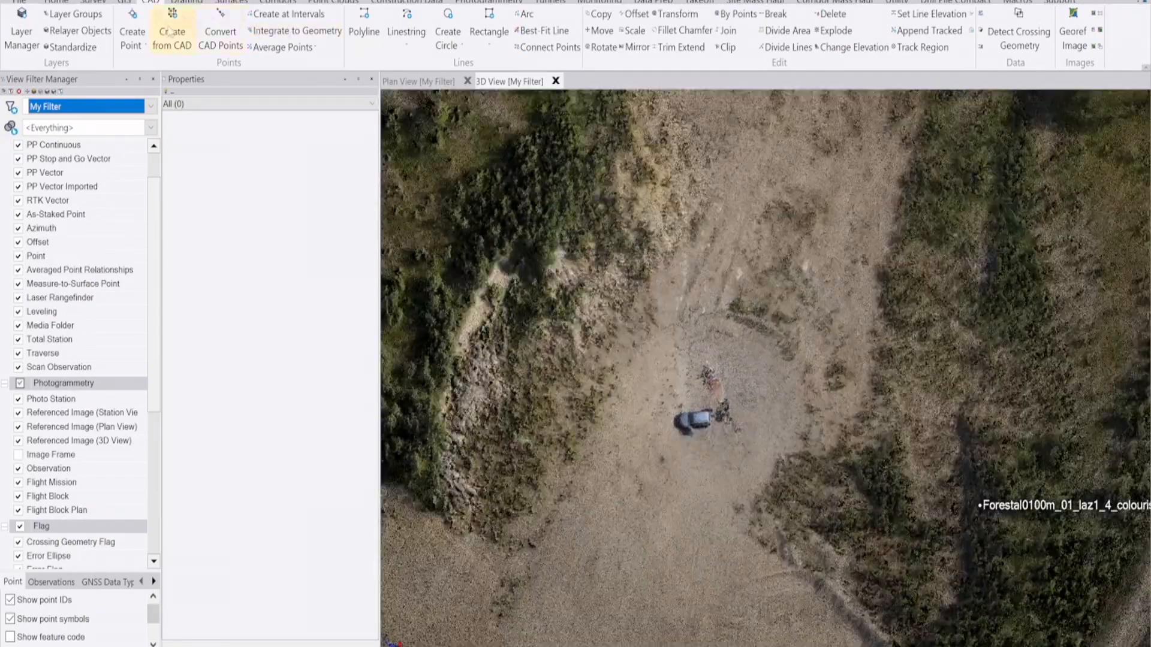
left_click(139, 42)
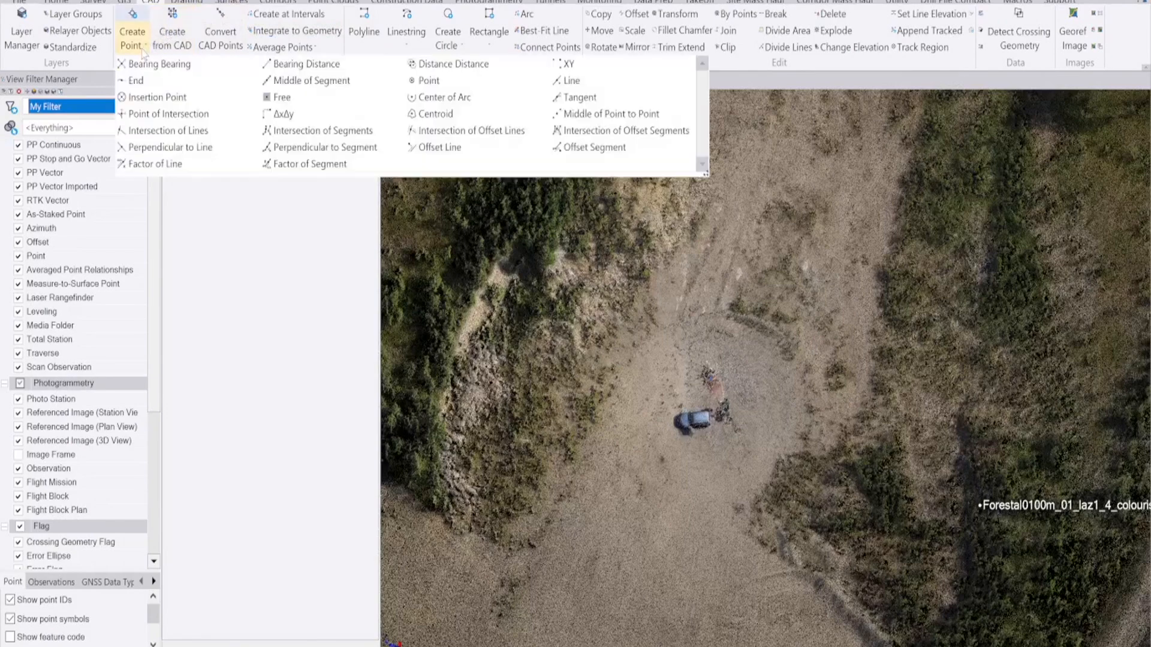
left_click(428, 82)
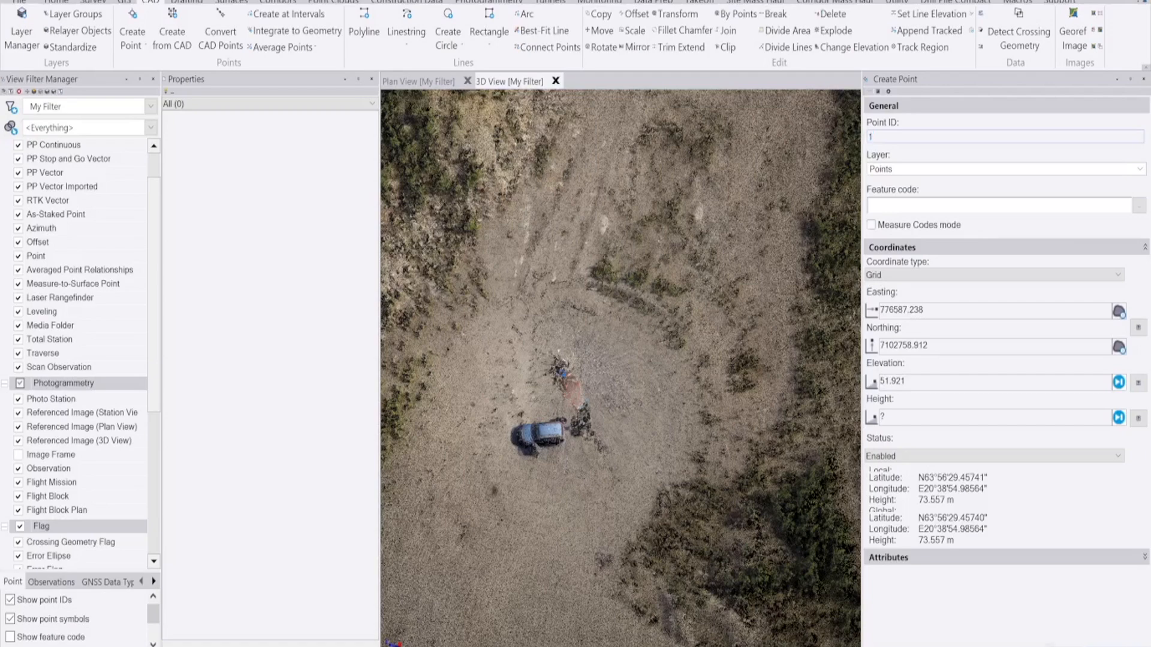
key("Escape")
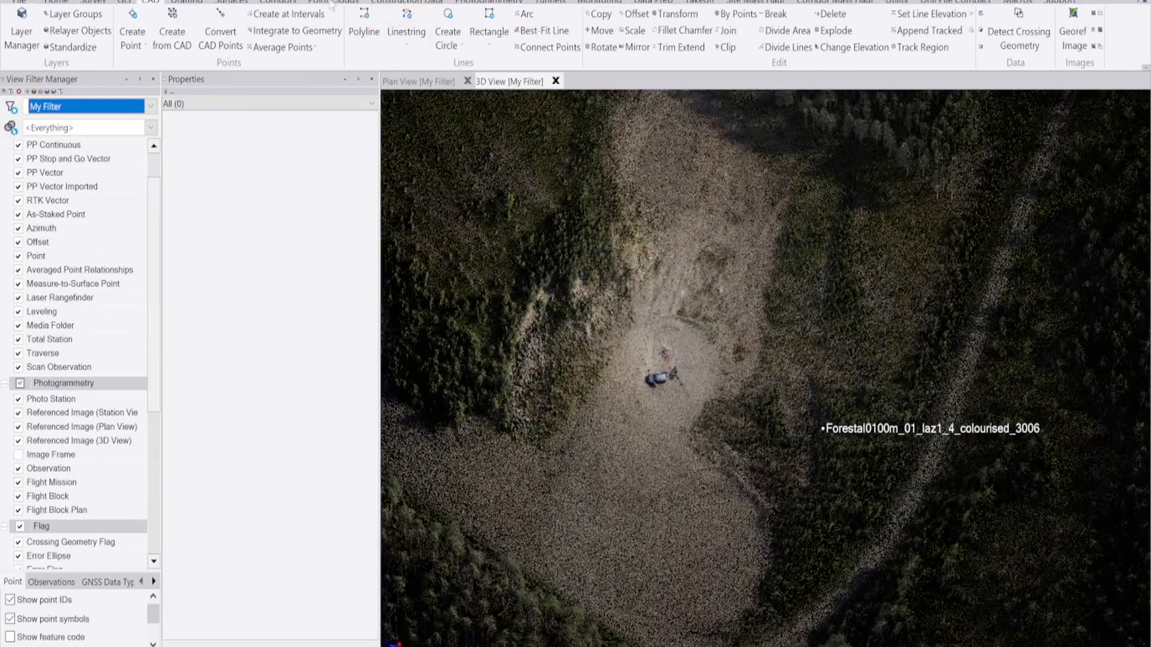
- Classify the Never Classified point cloud region as Outdoor (Aerial), with all classes and the Ground, Buildings, Stockpiles refinement enabled
left_click(331, 2)
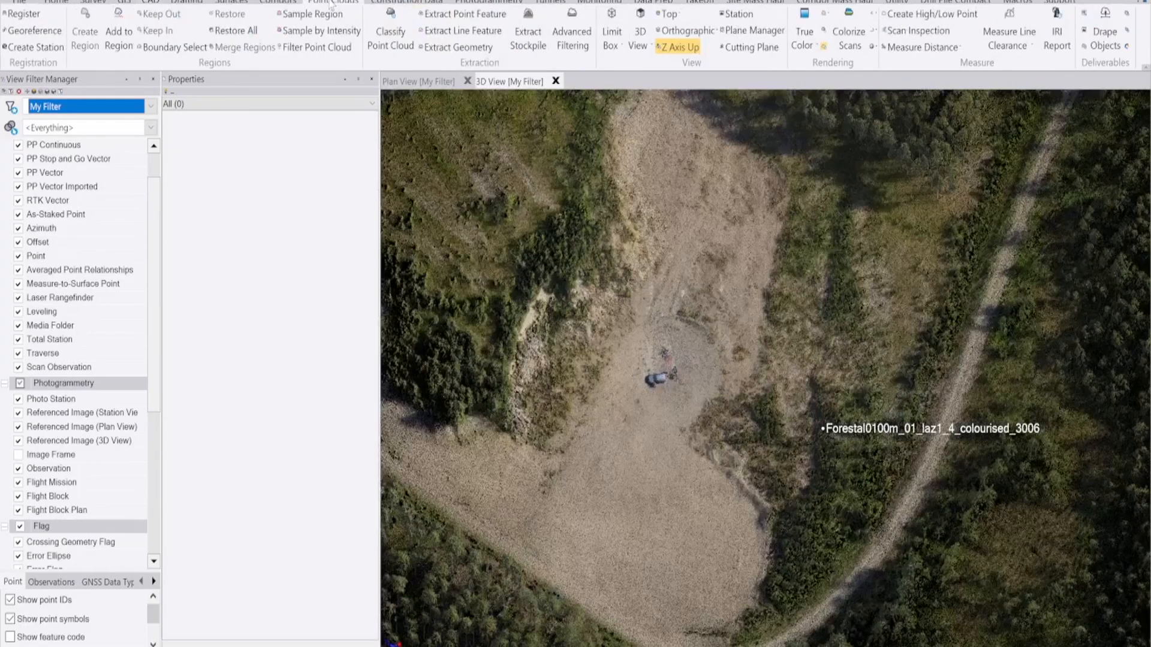
left_click(392, 35)
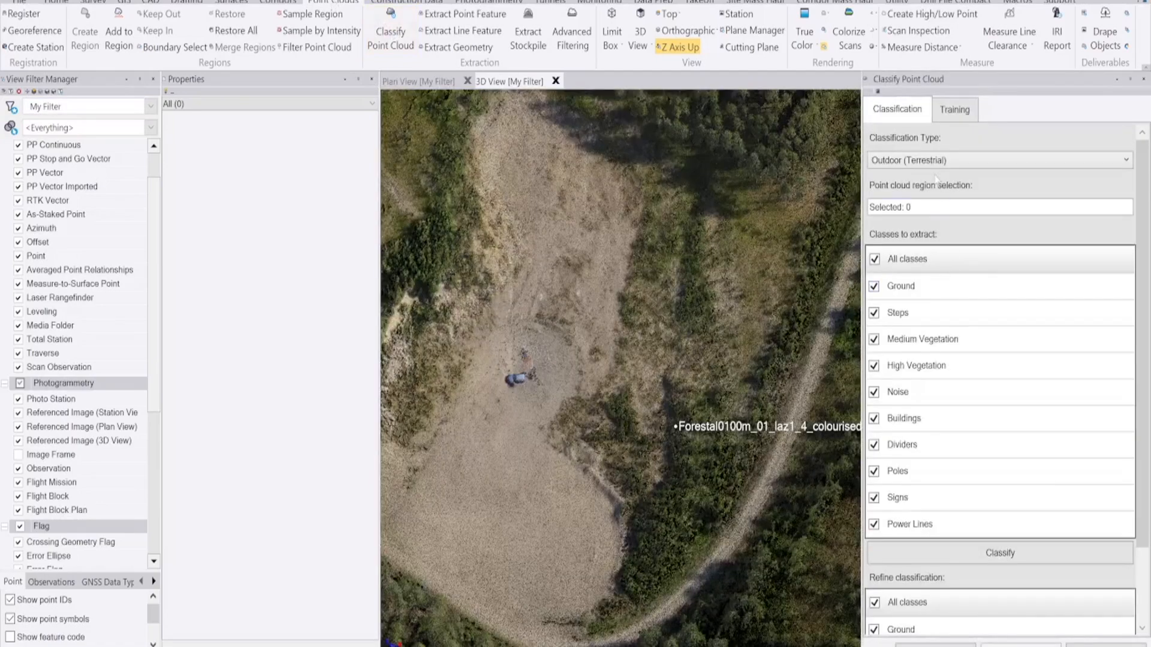
left_click(934, 161)
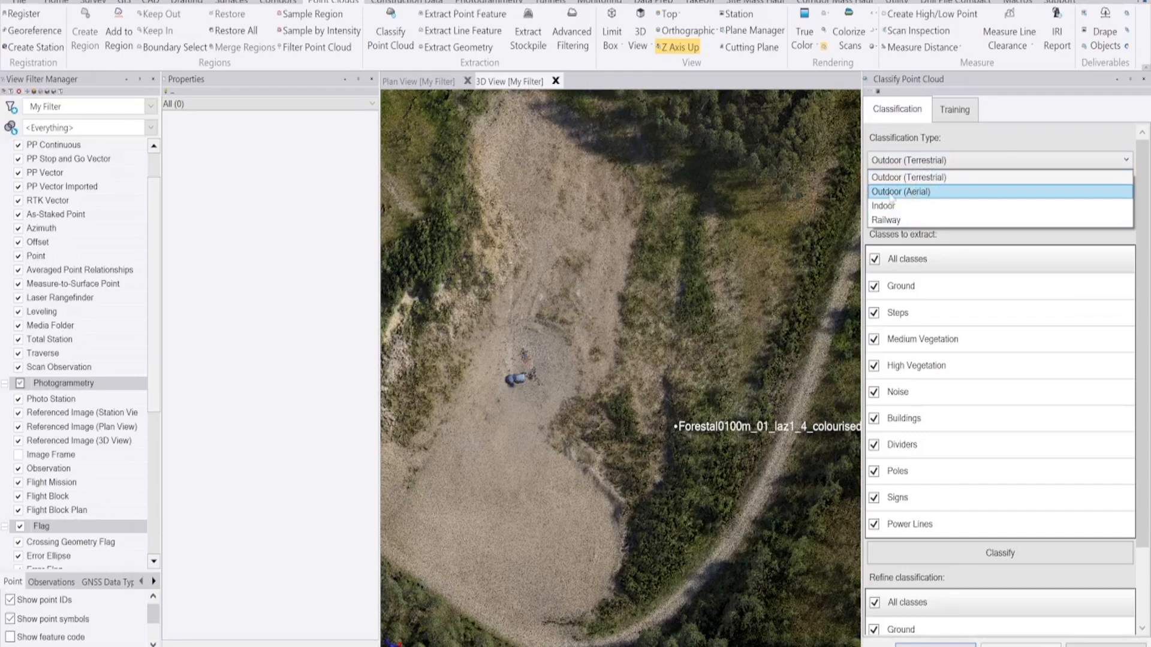
left_click(892, 192)
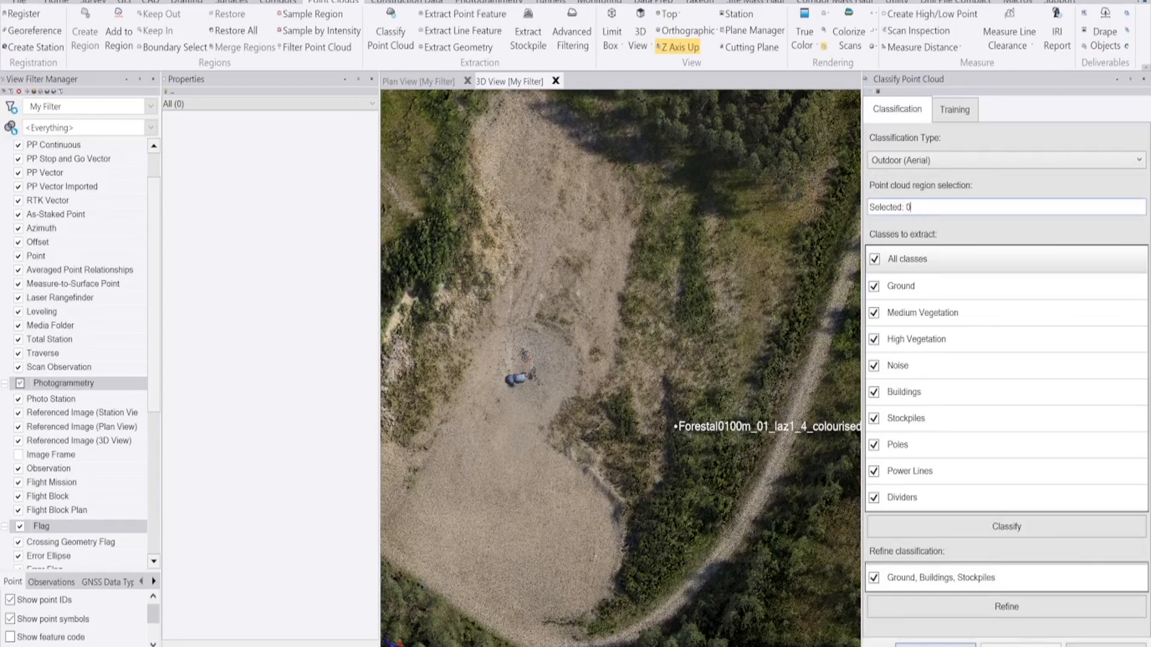
left_click(630, 228)
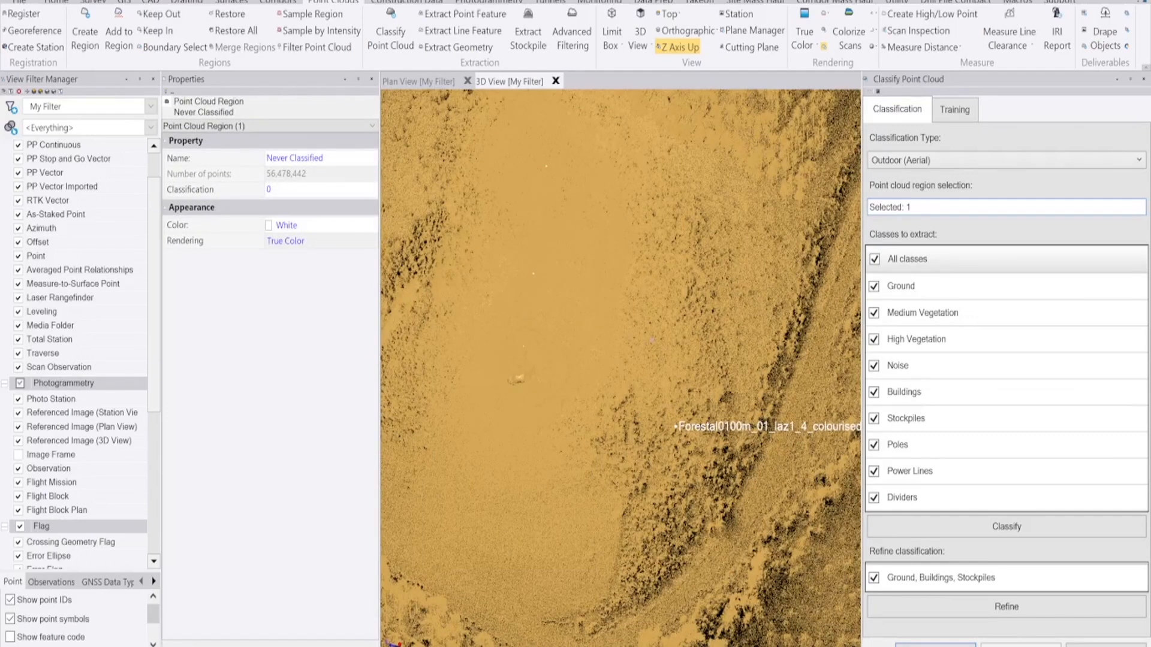
scroll(651, 341, "down", 3)
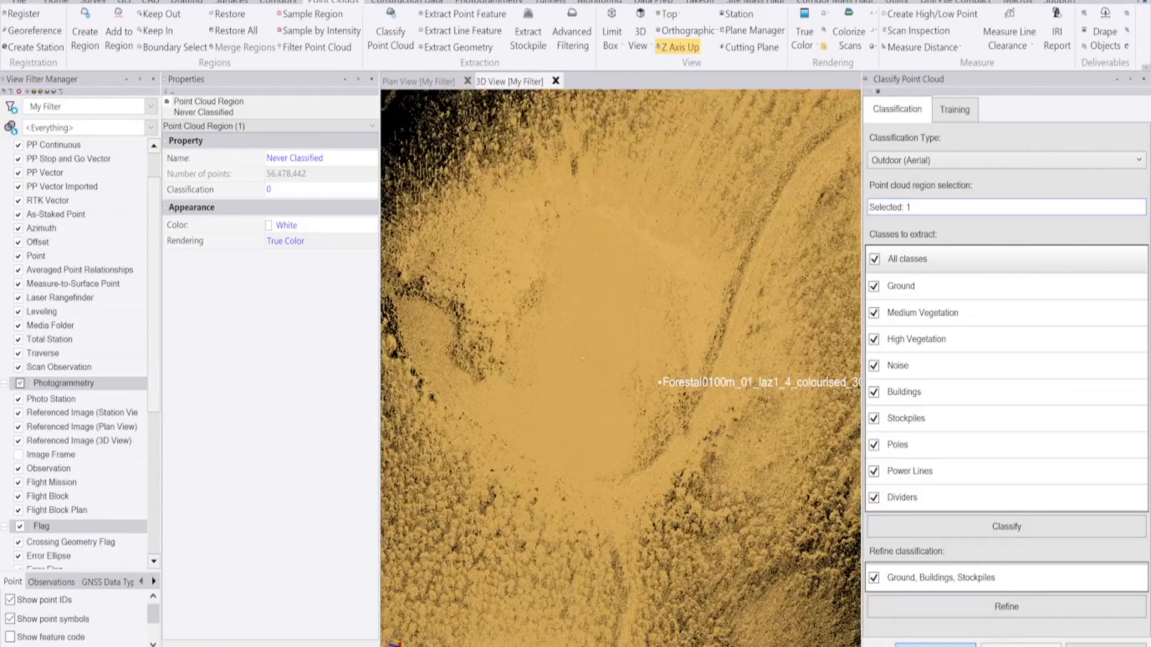
left_click(935, 646)
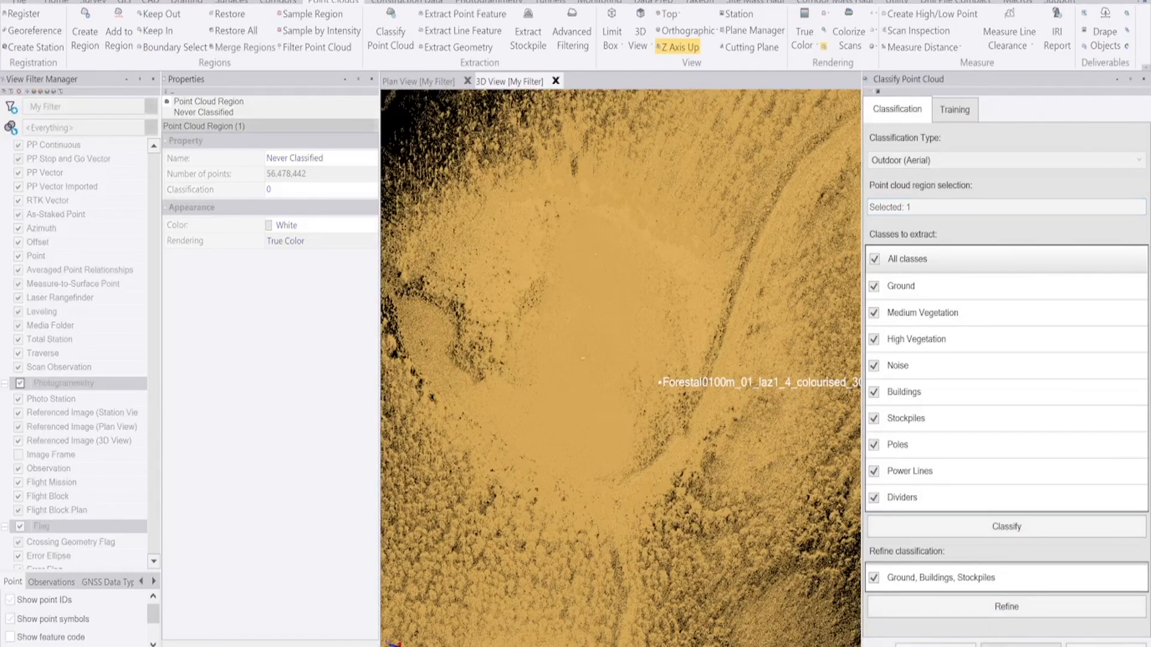
- Switch to the Clock app and time the classification run with the stopwatch, pausing it when processing finishes
key("alt+Tab")
left_click(972, 213)
left_click_drag(1013, 7, 244, 20)
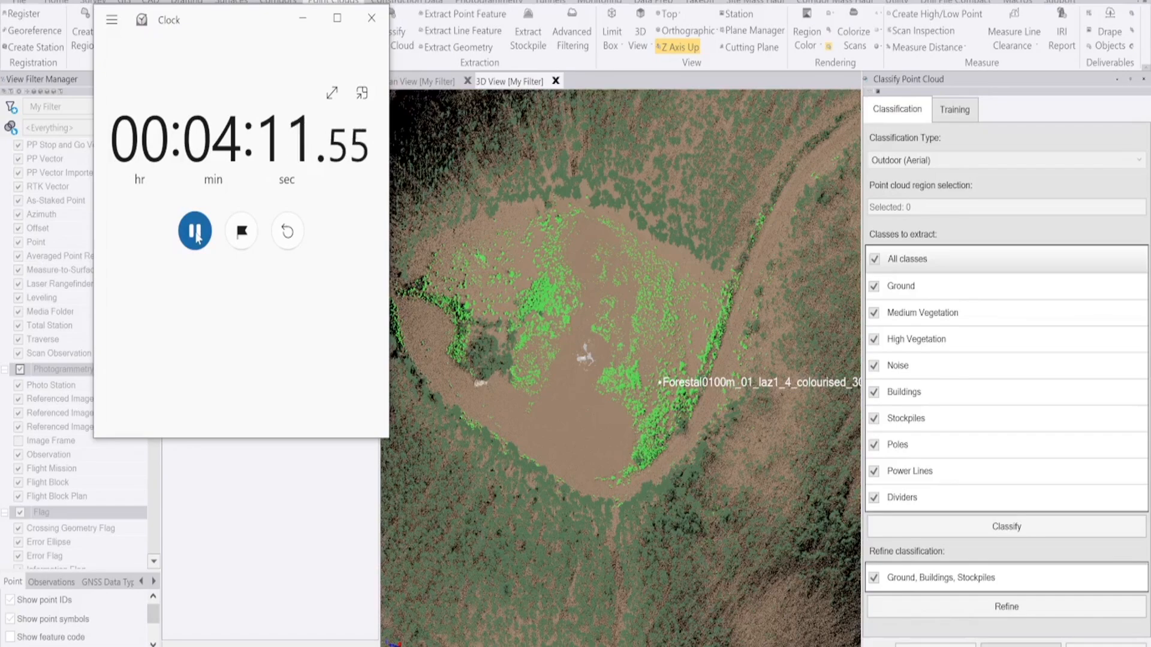
left_click(196, 232)
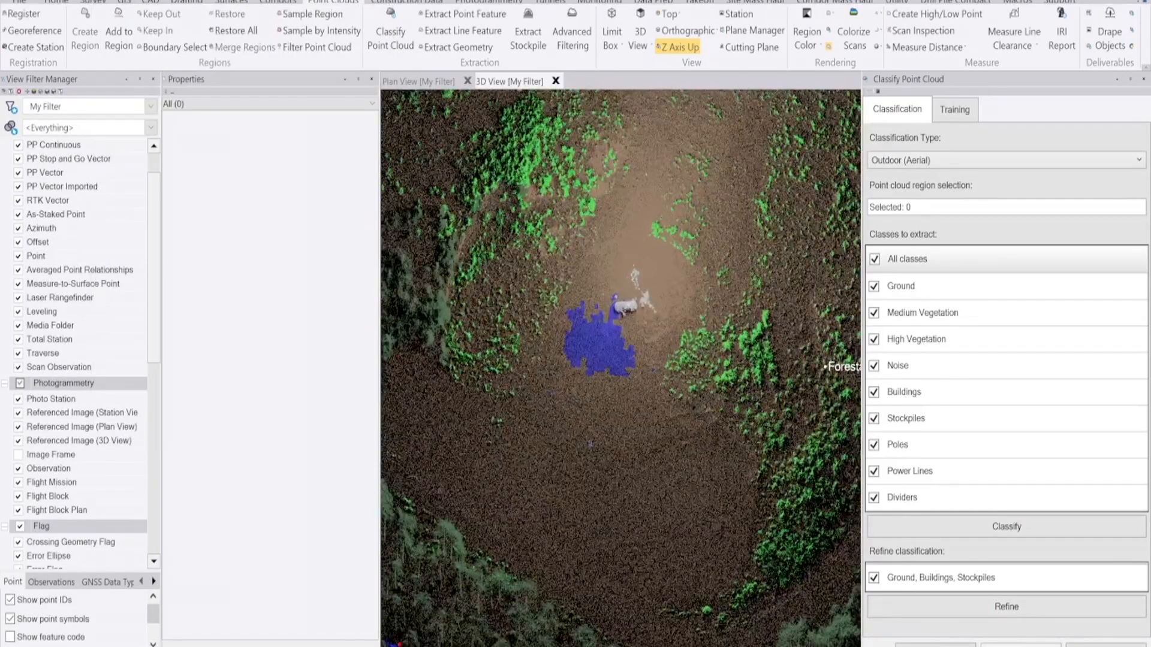
- Examine the classified point cloud around the vehicle in the 3D view and the list of point cloud regions
middle_click_drag(587, 437, 593, 398)
scroll(594, 398, "up", 5)
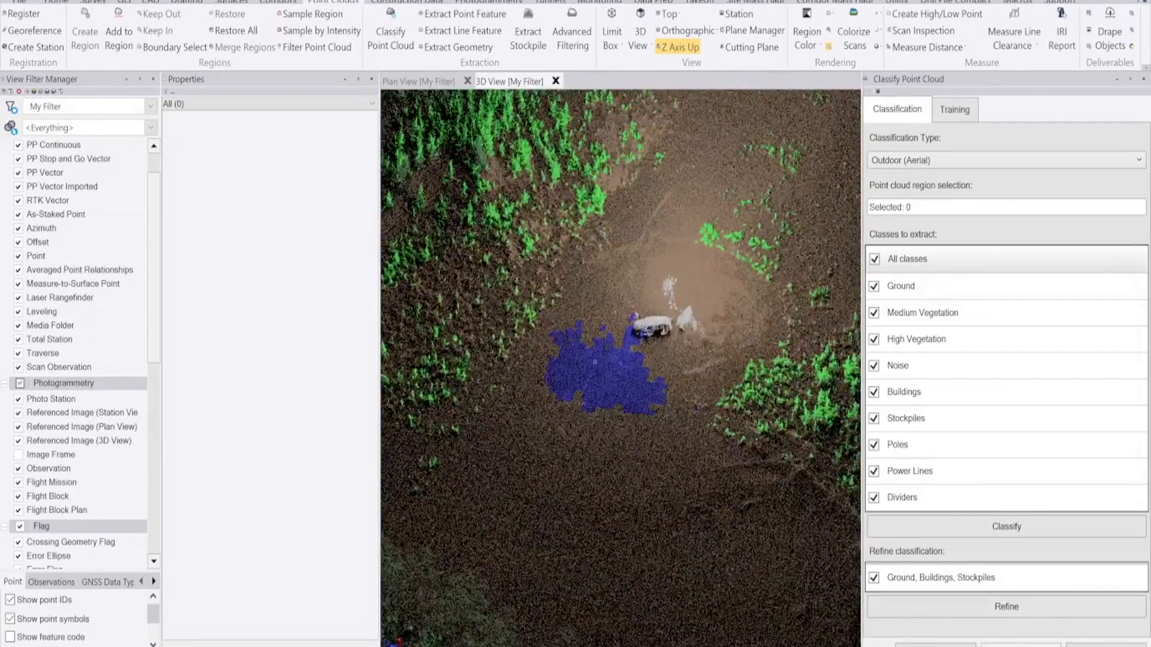
scroll(593, 389, "down", 6)
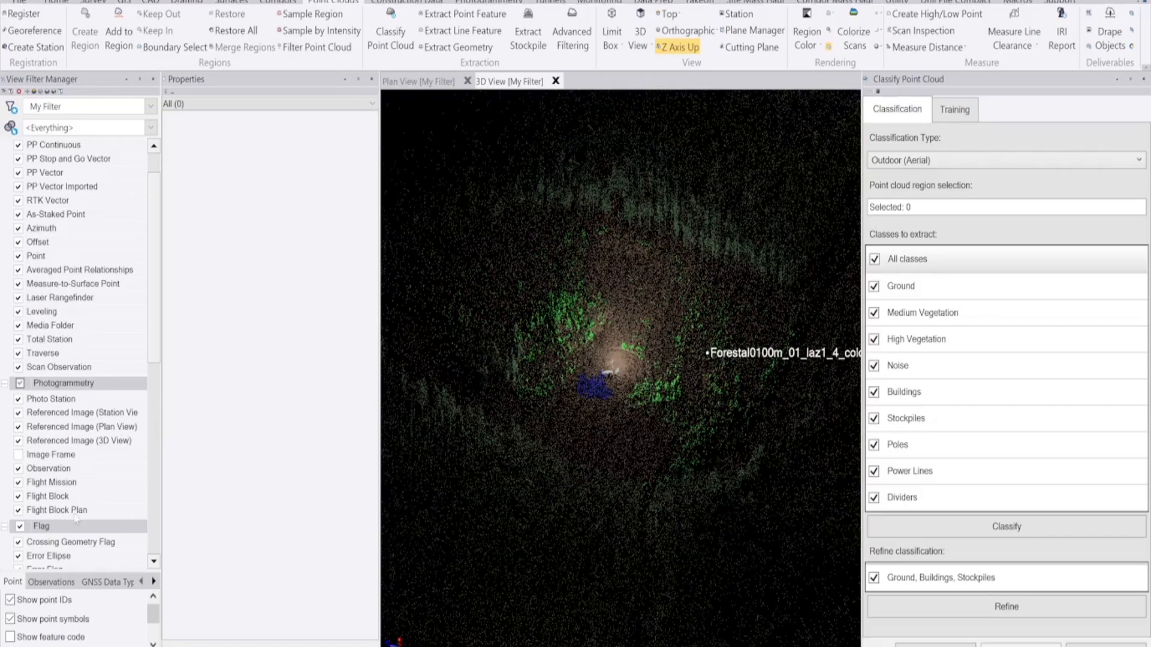
scroll(76, 518, "down", 7)
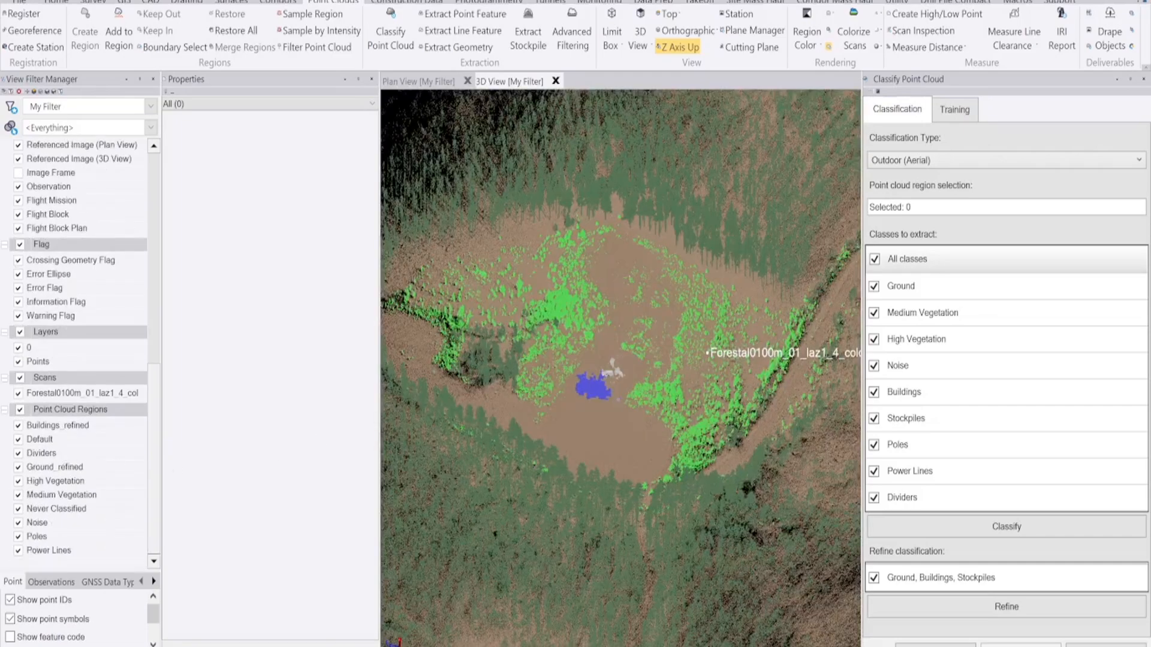
scroll(623, 371, "up", 10)
middle_click_drag(624, 370, 478, 473)
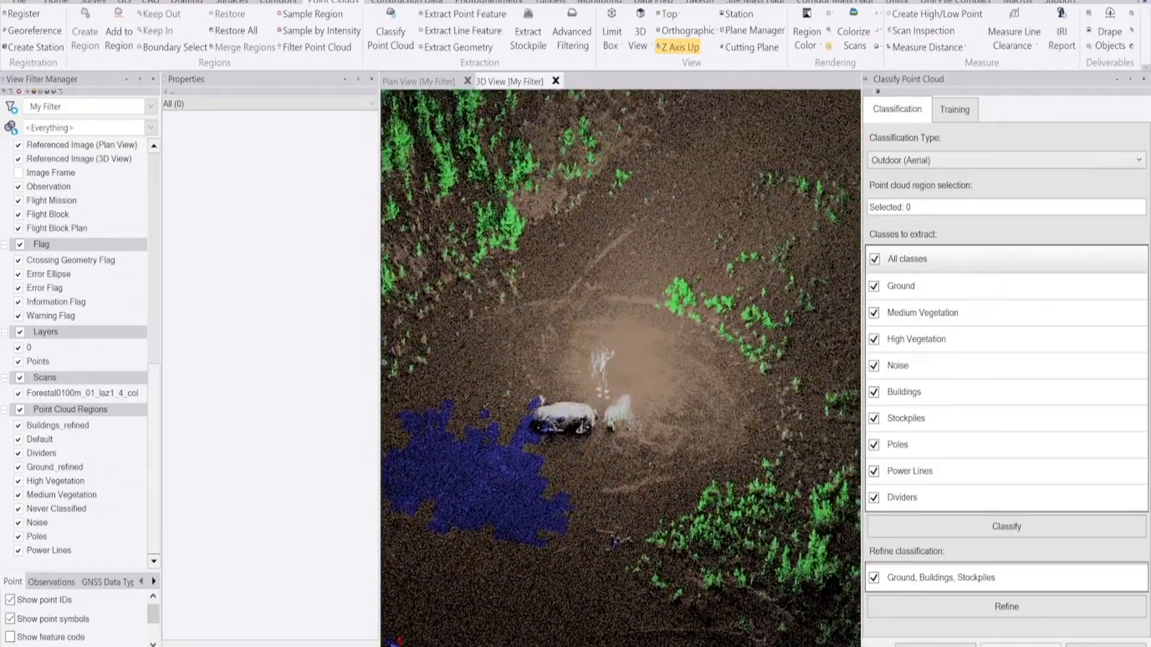
scroll(563, 414, "up", 4)
middle_click_drag(563, 415, 696, 419)
middle_click_drag(606, 386, 677, 402)
- Hide the Noise point cloud region and check the ground where the vehicle and people were scanned
left_click(18, 522)
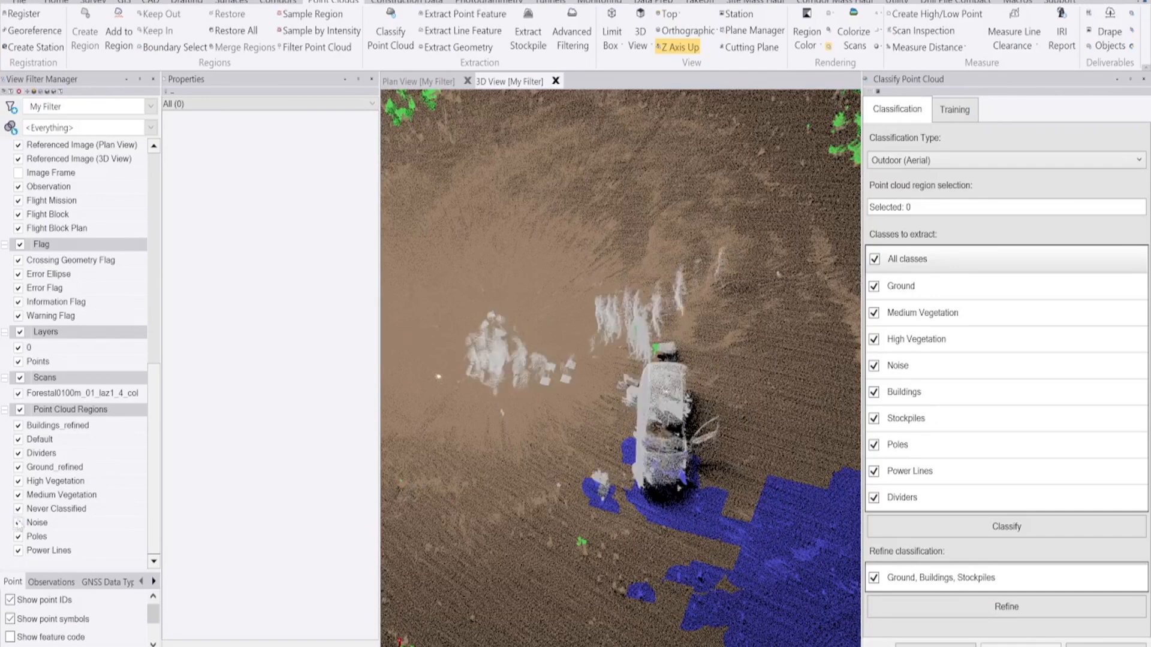
scroll(624, 360, "down", 3)
middle_click_drag(625, 360, 713, 348)
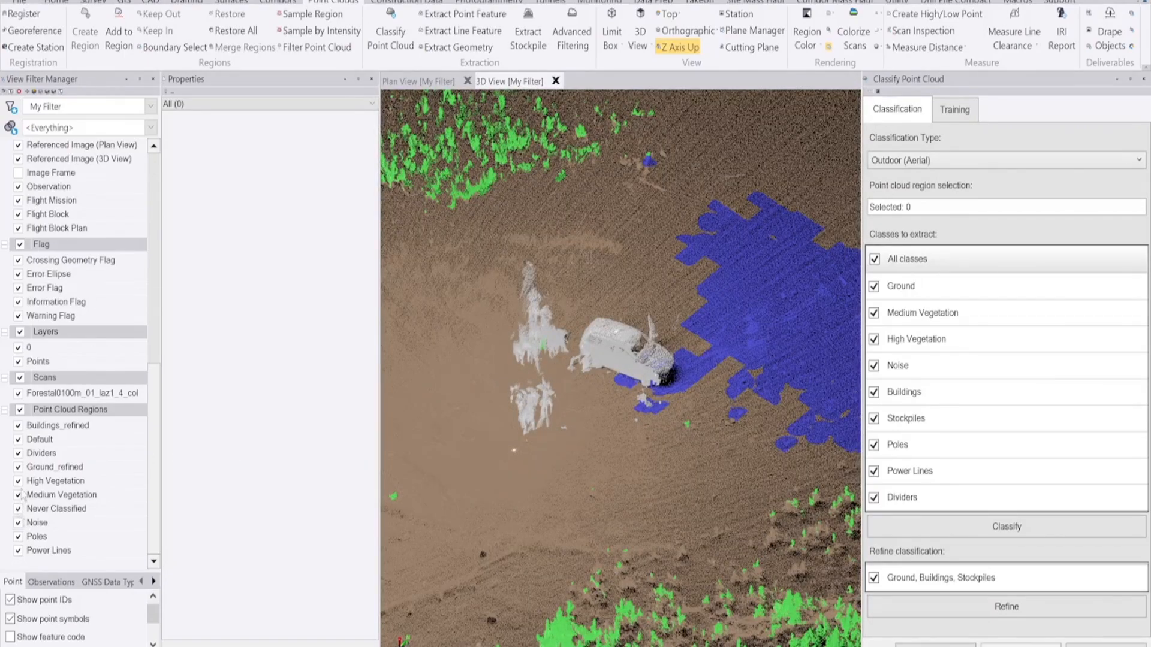
left_click(19, 524)
scroll(606, 389, "down", 3)
middle_click_drag(605, 390, 642, 419)
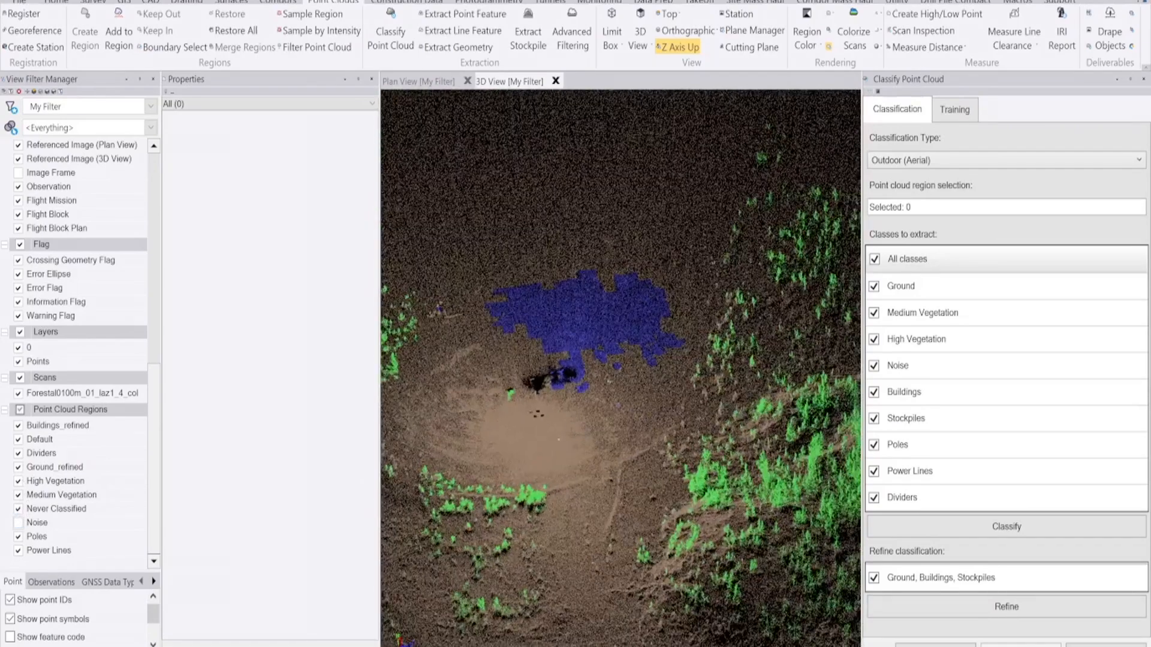
- Hide the Medium Vegetation point cloud region and check the shrub-covered slope
scroll(629, 371, "down", 3)
middle_click_drag(629, 370, 514, 423)
scroll(682, 364, "up", 3)
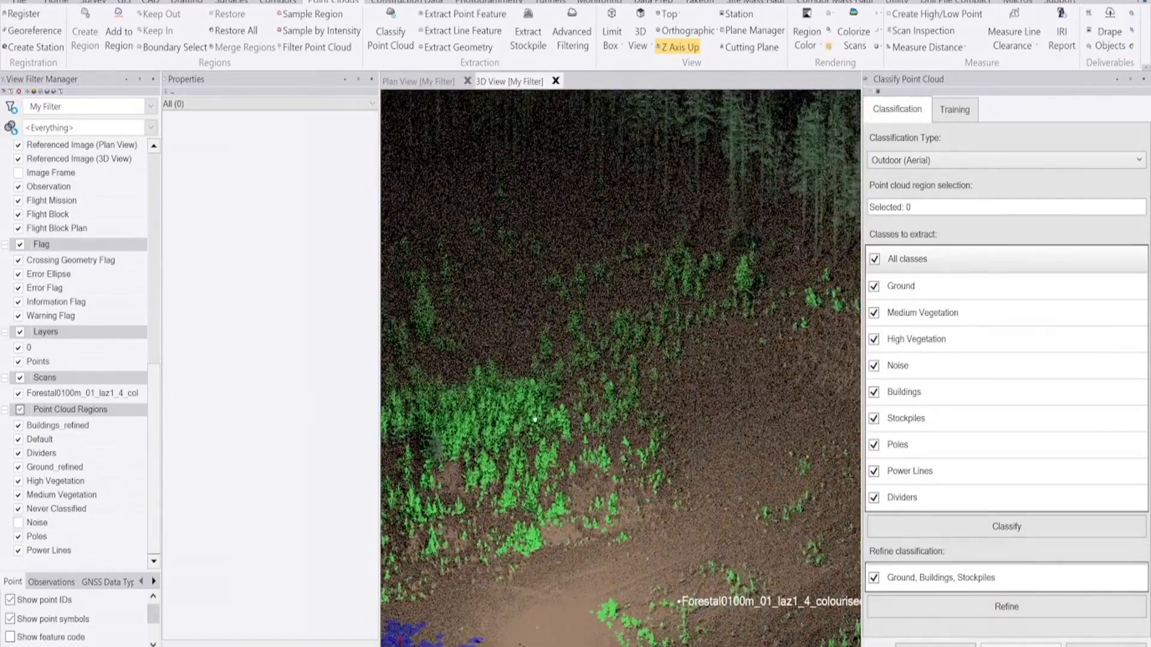
left_click(18, 495)
left_click(18, 495)
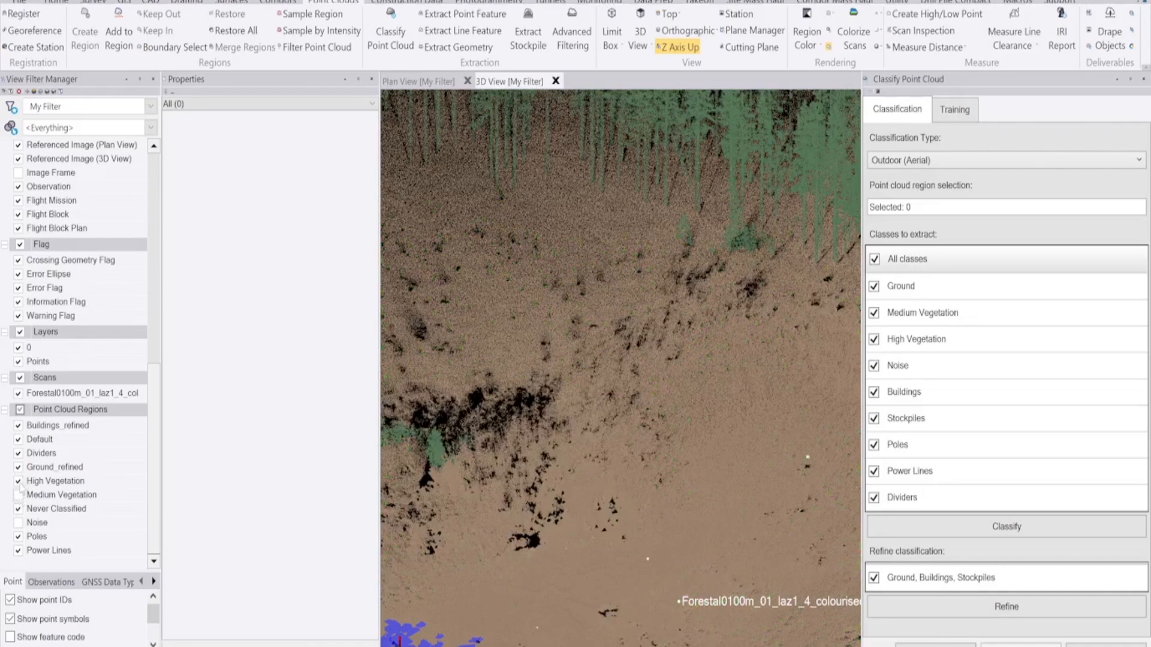
- Inspect the bare ground with the High Vegetation region hidden, and show that region again
scroll(666, 406, "down", 6)
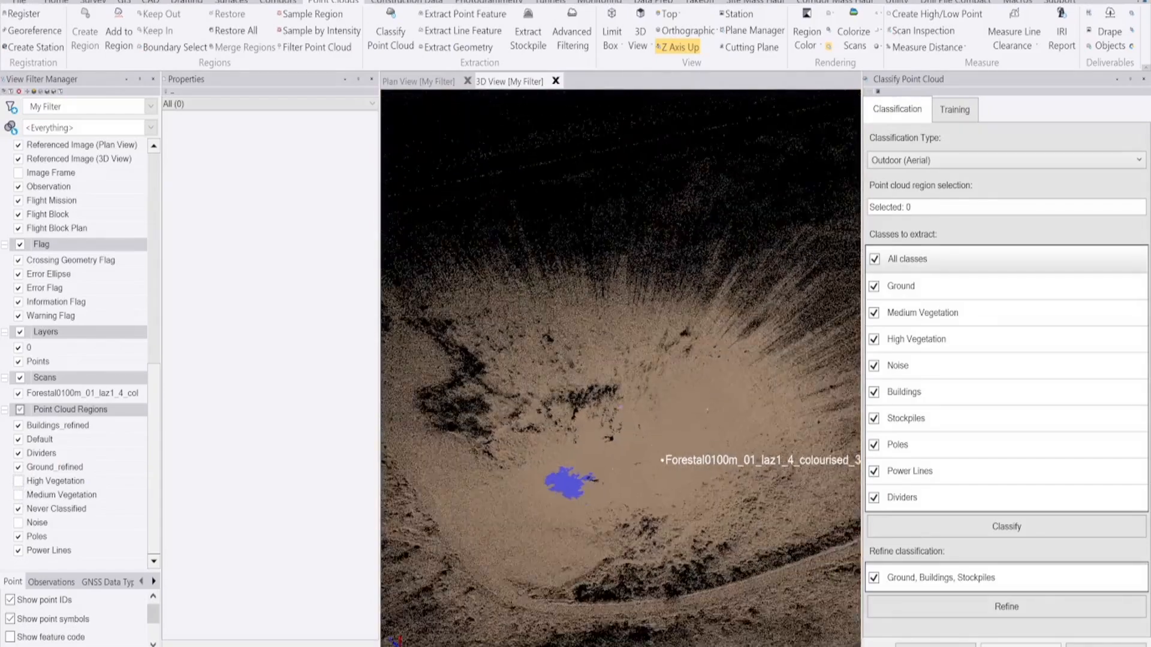
right_click_drag(608, 418, 655, 386)
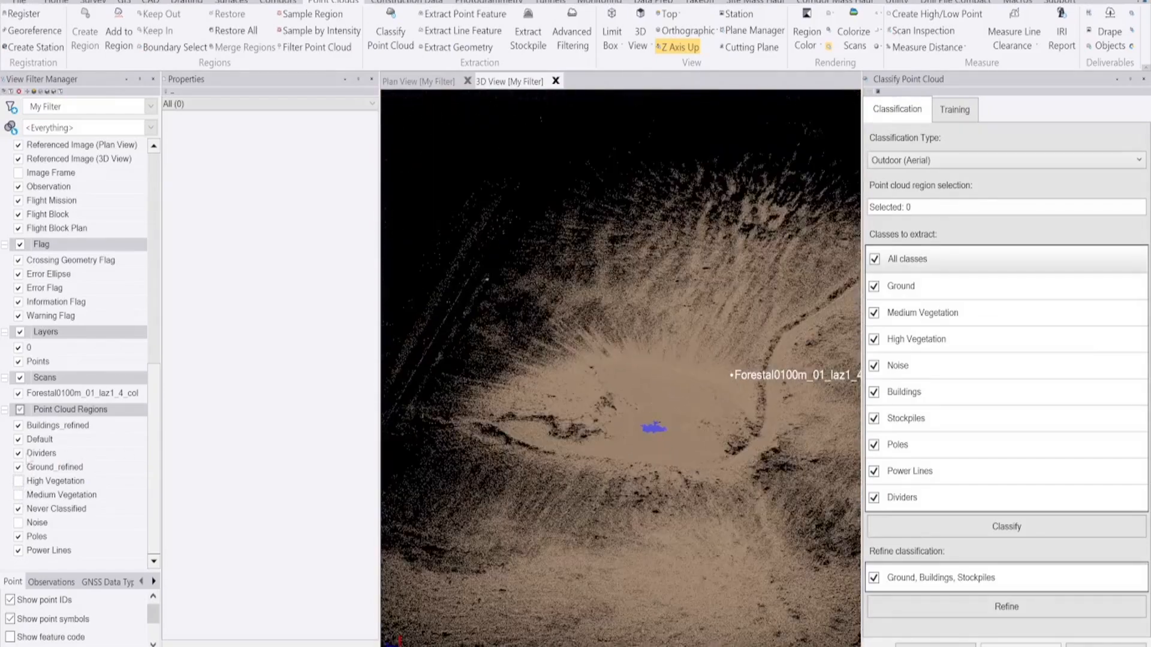
left_click(18, 482)
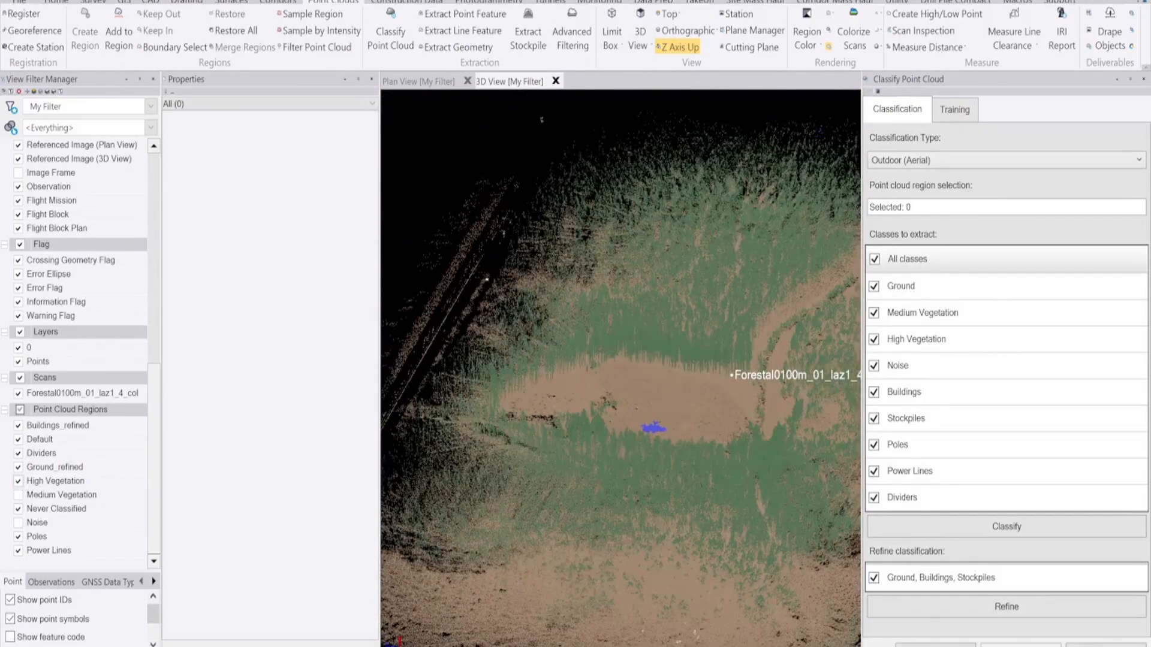
- Hide the High Vegetation, Dividers and Default point cloud regions around the blue building-classified patch on the ground
scroll(681, 374, "up", 3)
right_click_drag(648, 369, 664, 414)
scroll(666, 377, "up", 2)
middle_click_drag(664, 414, 592, 309)
scroll(641, 435, "up", 4)
right_click_drag(627, 436, 743, 474)
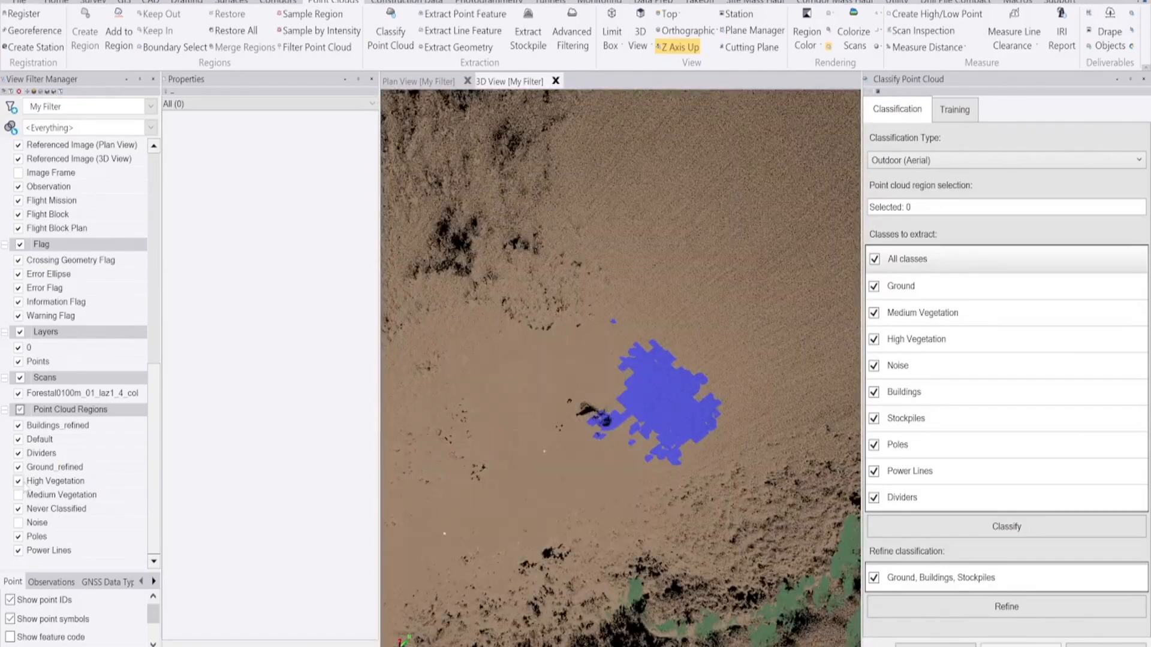
left_click(18, 481)
left_click(18, 467)
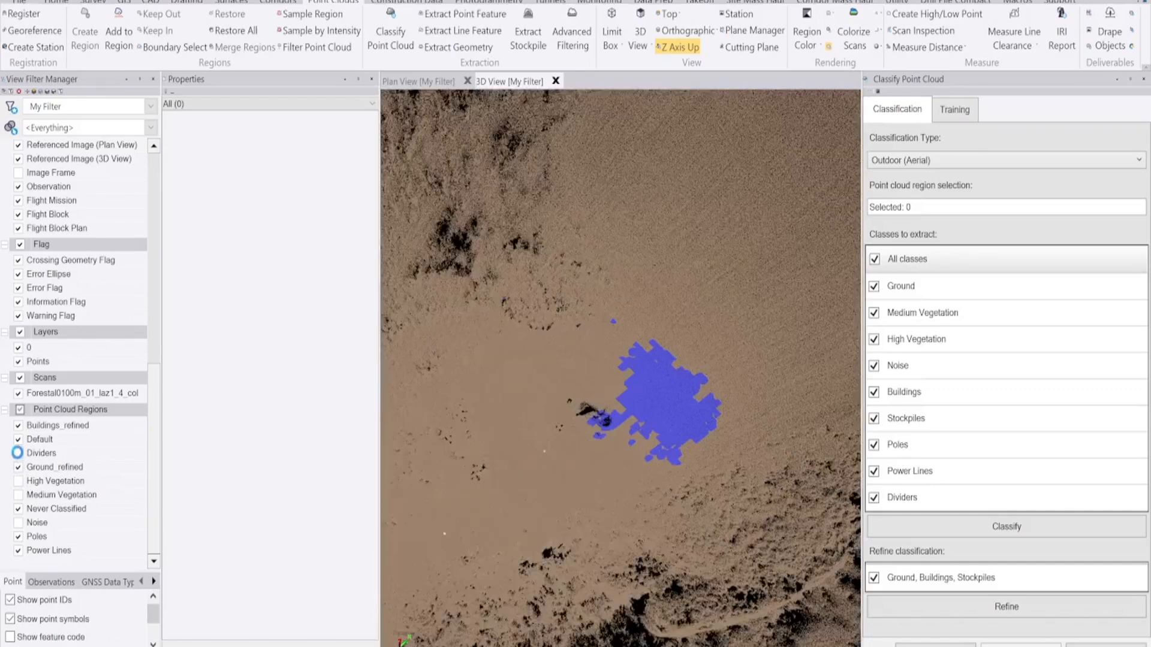
left_click(18, 453)
left_click(18, 439)
left_click(18, 426)
- Hide the Ground_refined region to isolate the blue patch of points classified as buildings
scroll(642, 411, "up", 5)
middle_click_drag(712, 406, 392, 396)
scroll(621, 368, "down", 2)
scroll(689, 359, "down", 2)
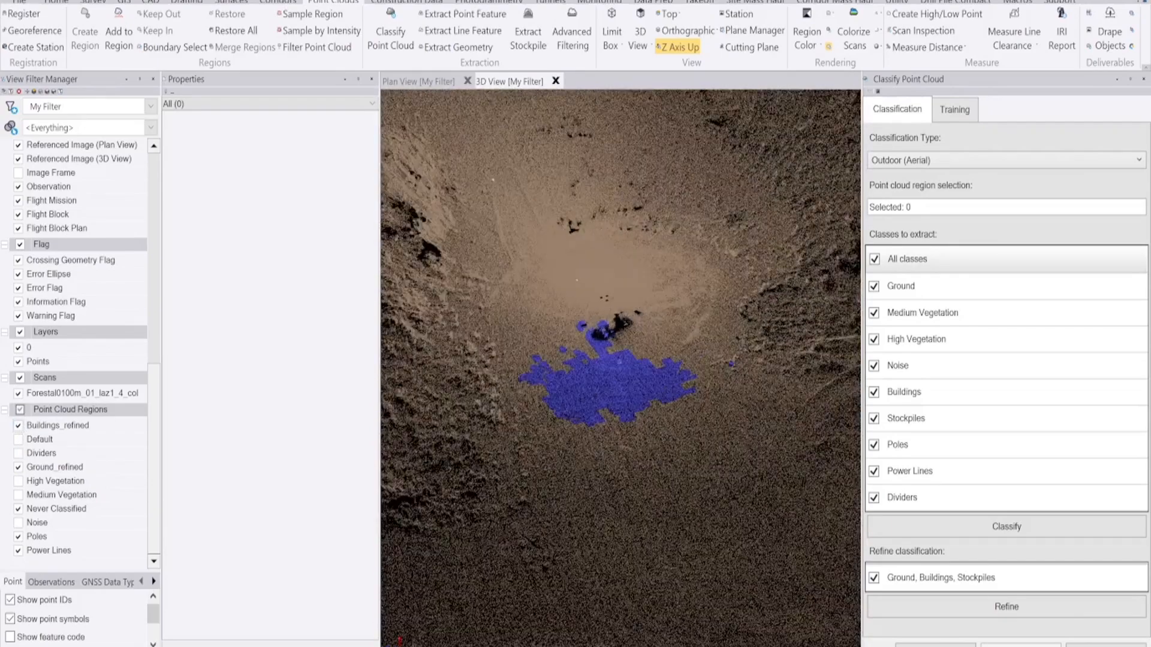
middle_click_drag(614, 381, 611, 387)
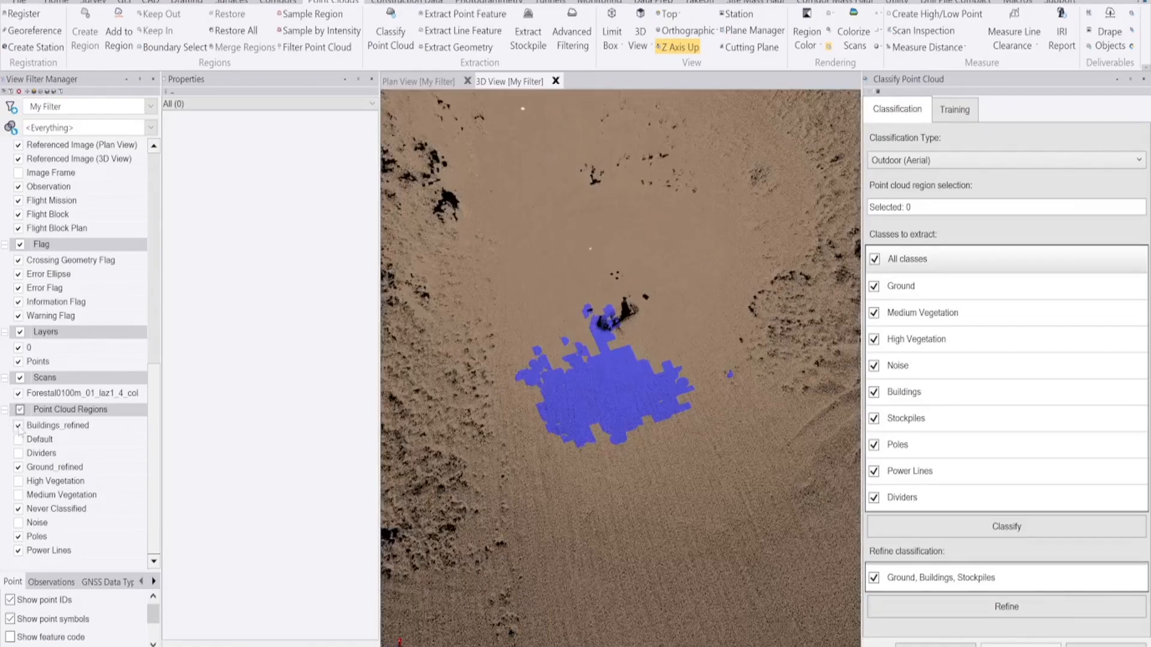
scroll(597, 433, "up", 3)
scroll(600, 427, "down", 5)
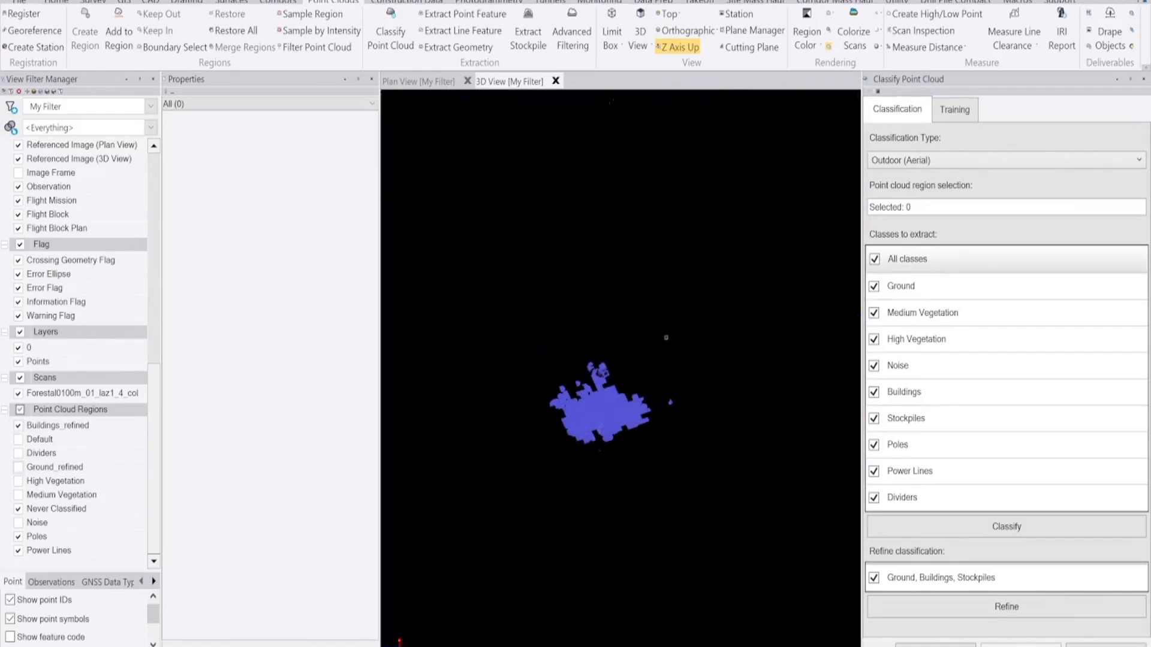
- Select the isolated building-classified points with a drawn boundary and add them to the Ground_refined region
right_click(650, 332)
left_click(733, 283)
left_click_drag(745, 292, 545, 498)
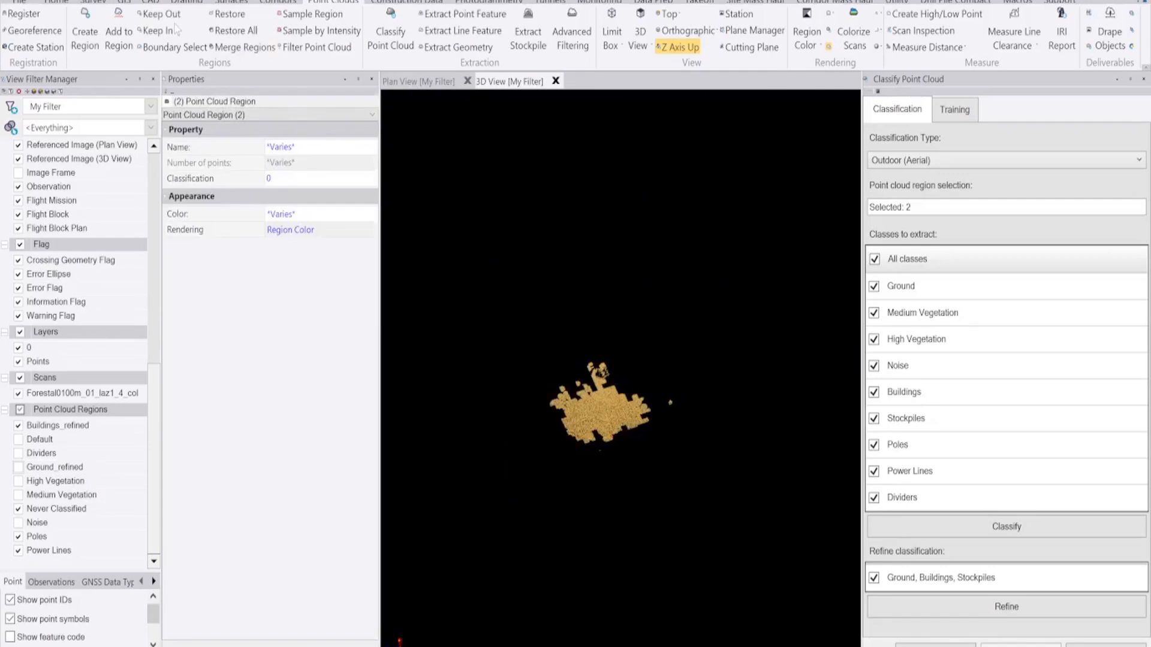
left_click(123, 47)
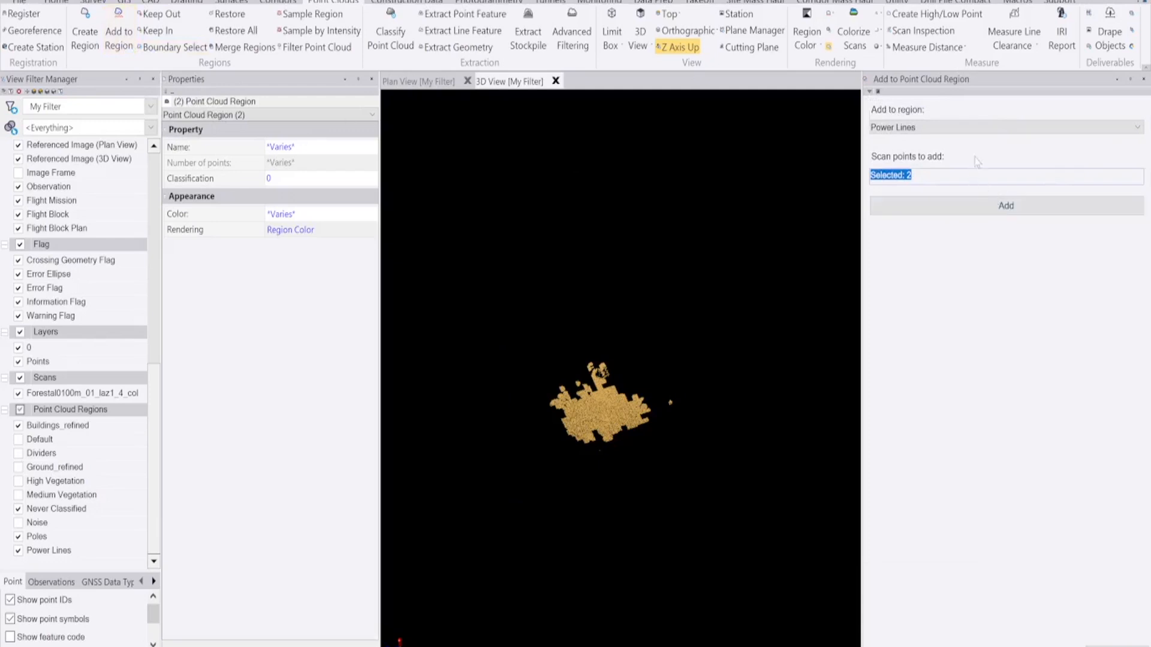
left_click(976, 128)
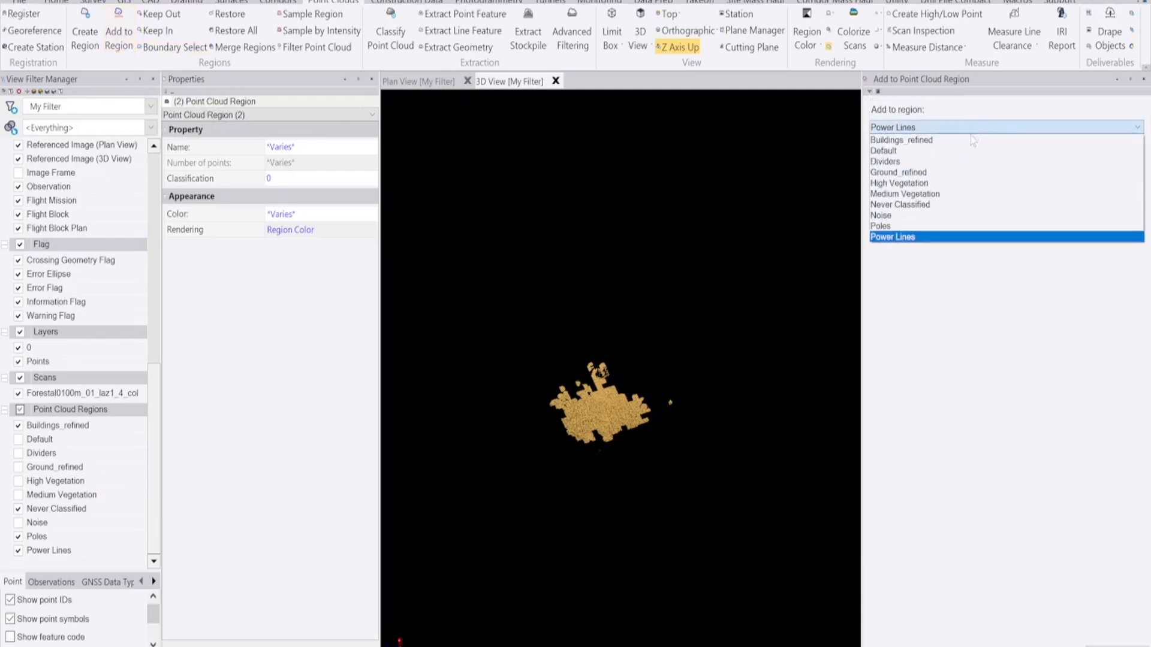
left_click(967, 173)
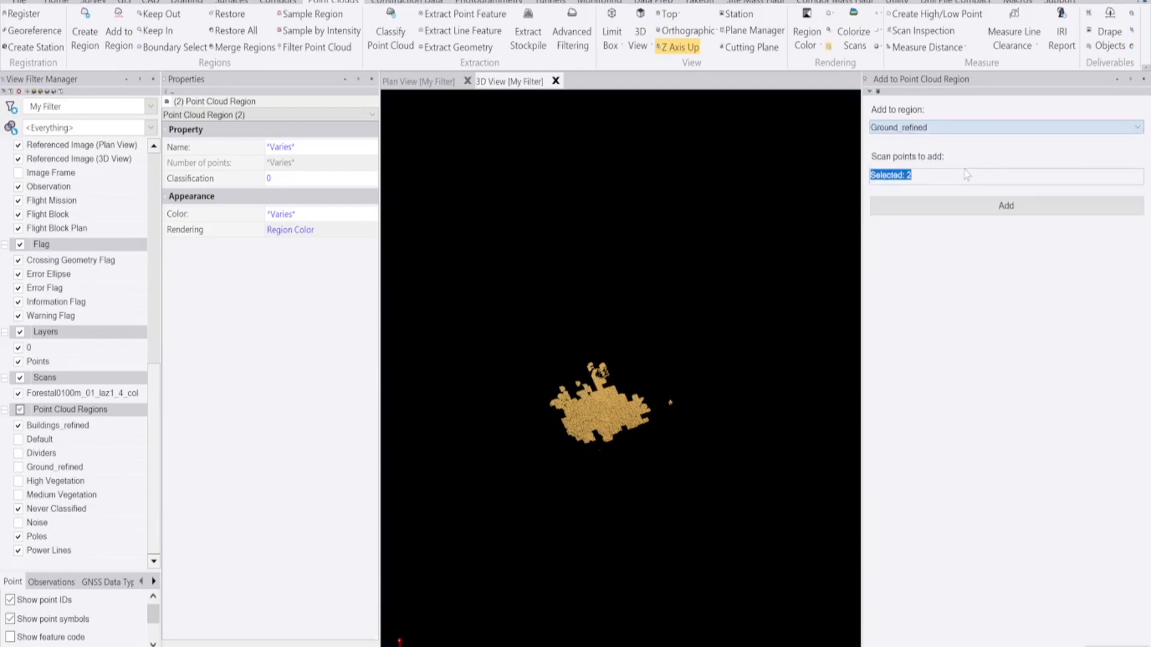
left_click(964, 206)
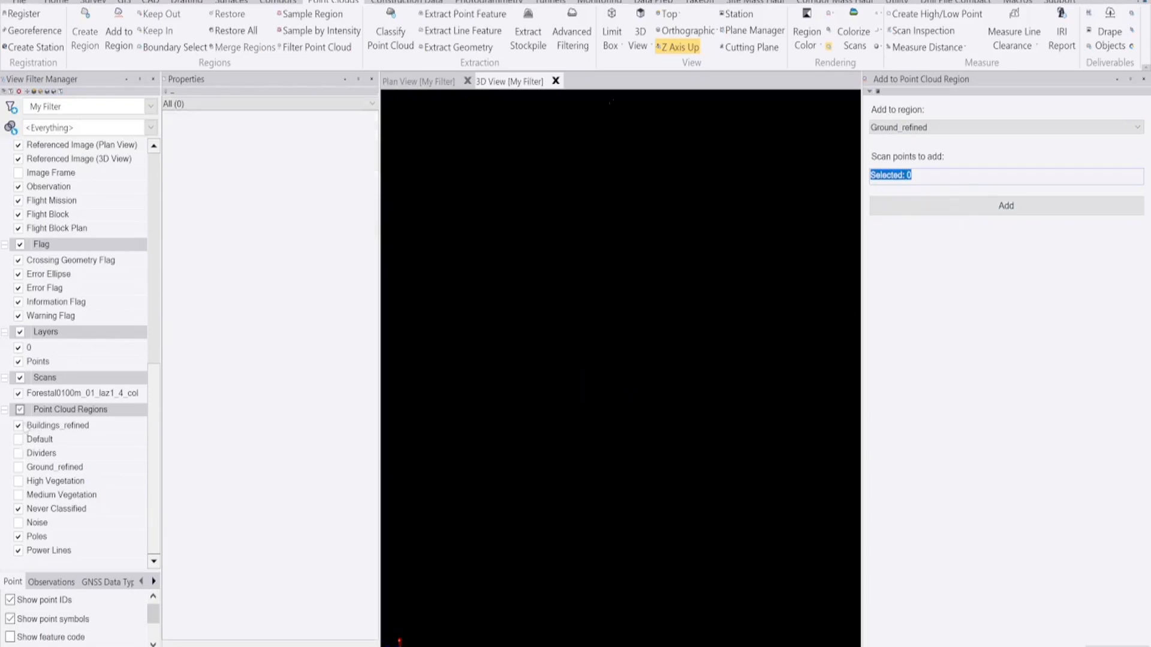
- Hide the Buildings_refined region, show Ground_refined, and inspect the ground surface where the patch was reassigned
left_click(18, 426)
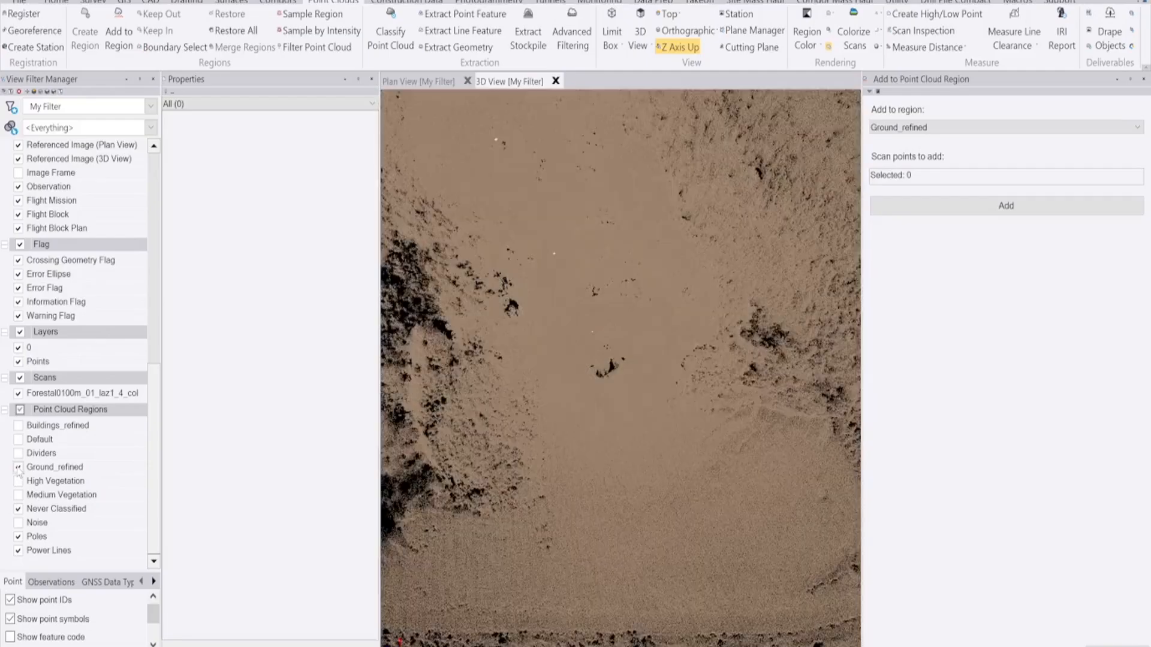
scroll(646, 371, "up", 2)
scroll(596, 367, "up", 4)
right_click_drag(622, 418, 647, 449)
scroll(648, 451, "down", 6)
scroll(647, 452, "down", 8)
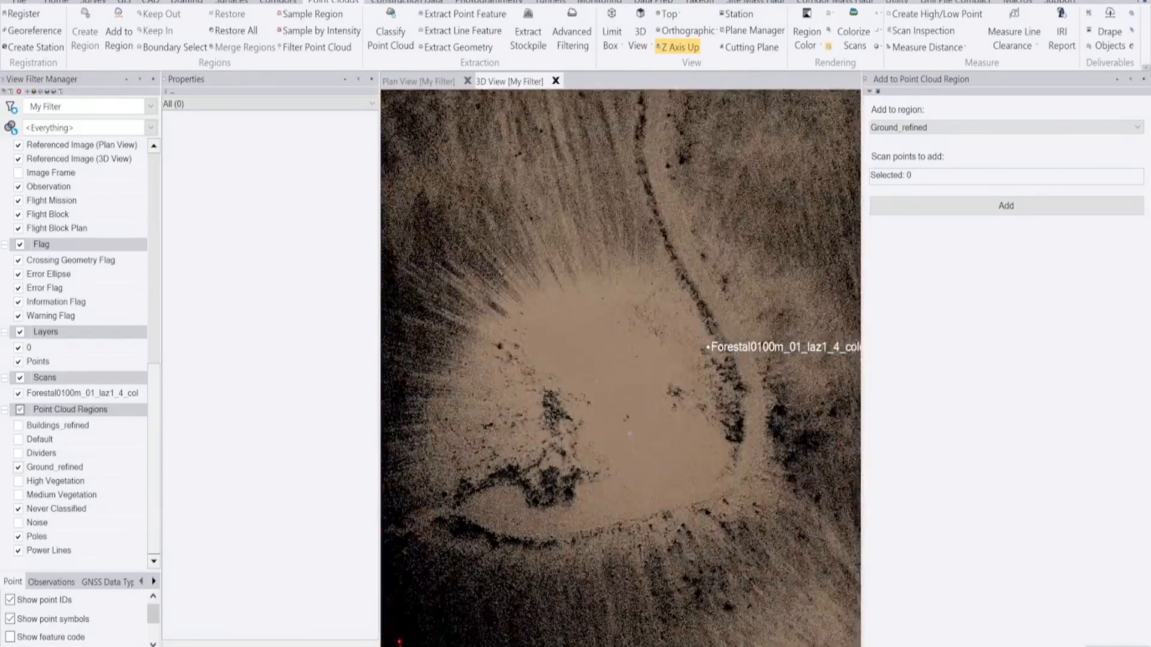
scroll(683, 496, "up", 3)
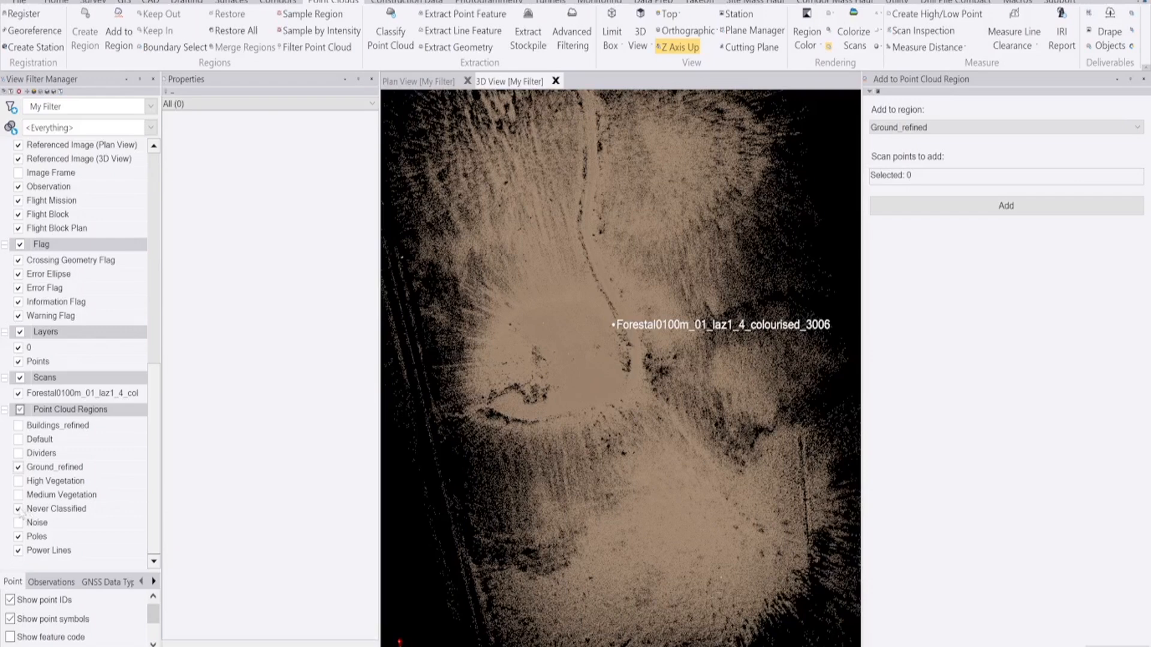
- Hide the Ground_refined region, show Dividers, and inspect the scattered points in the 3D view
left_click(19, 468)
left_click(18, 454)
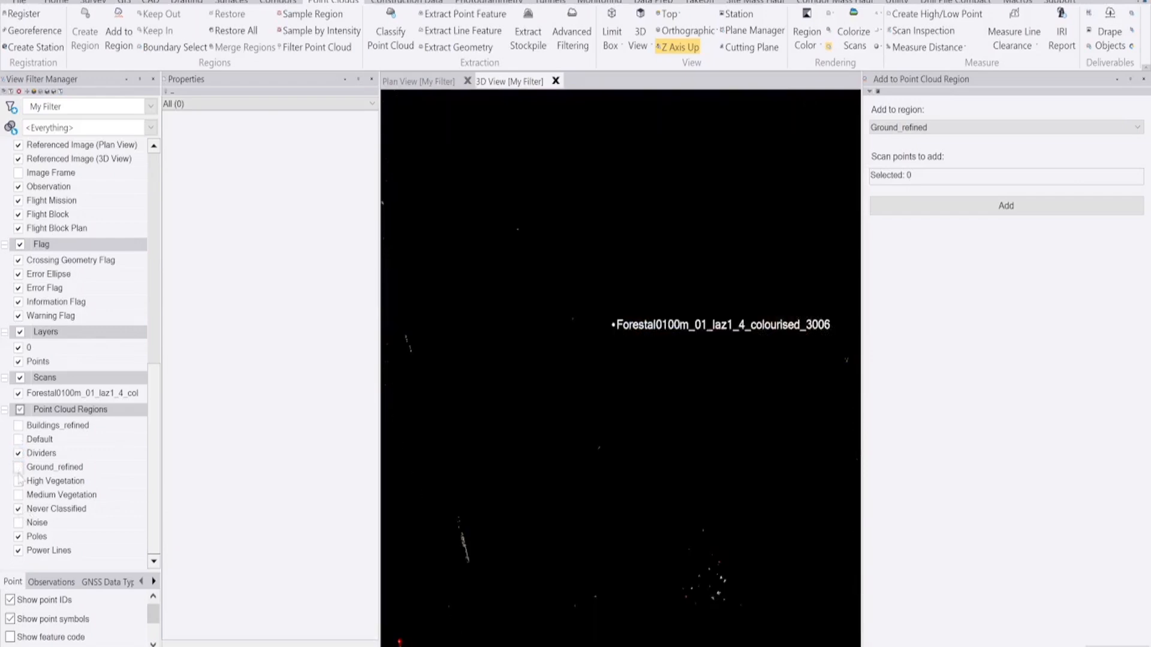
scroll(512, 352, "down", 2)
scroll(620, 513, "up", 6)
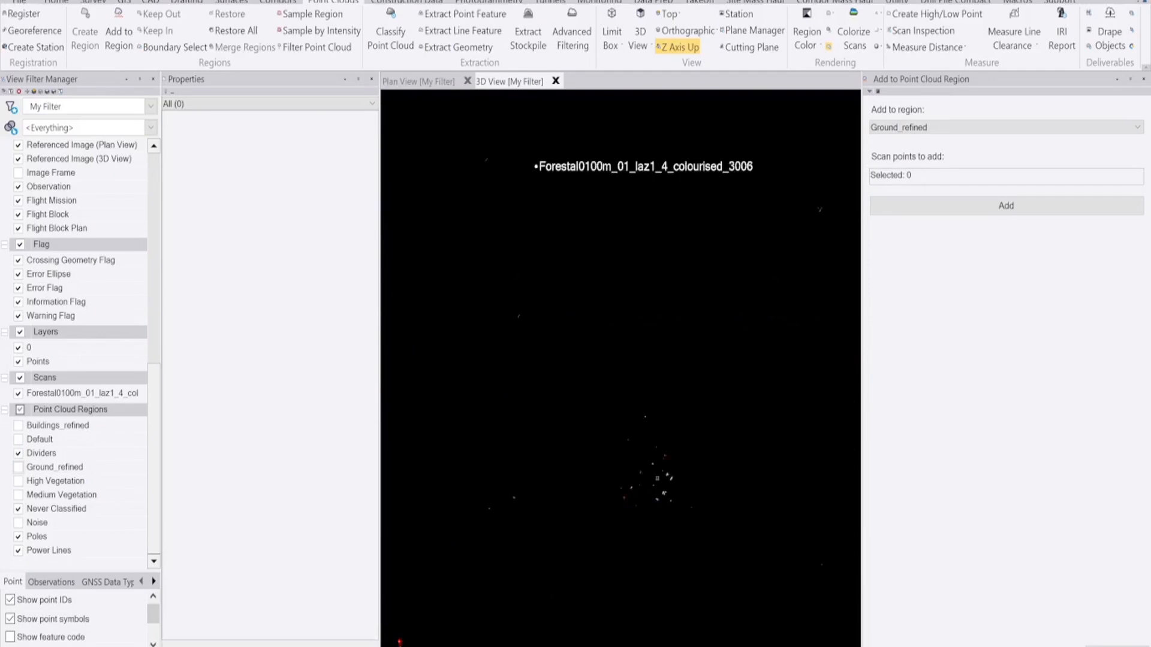
mouse_move(661, 508)
right_mouse_down()
mouse_move(748, 470)
mouse_move(750, 493)
right_mouse_up()
scroll(643, 564, "up", 2)
- Hide the Power Lines region and inspect the remaining Dividers, Never Classified and Poles points
left_click(19, 509)
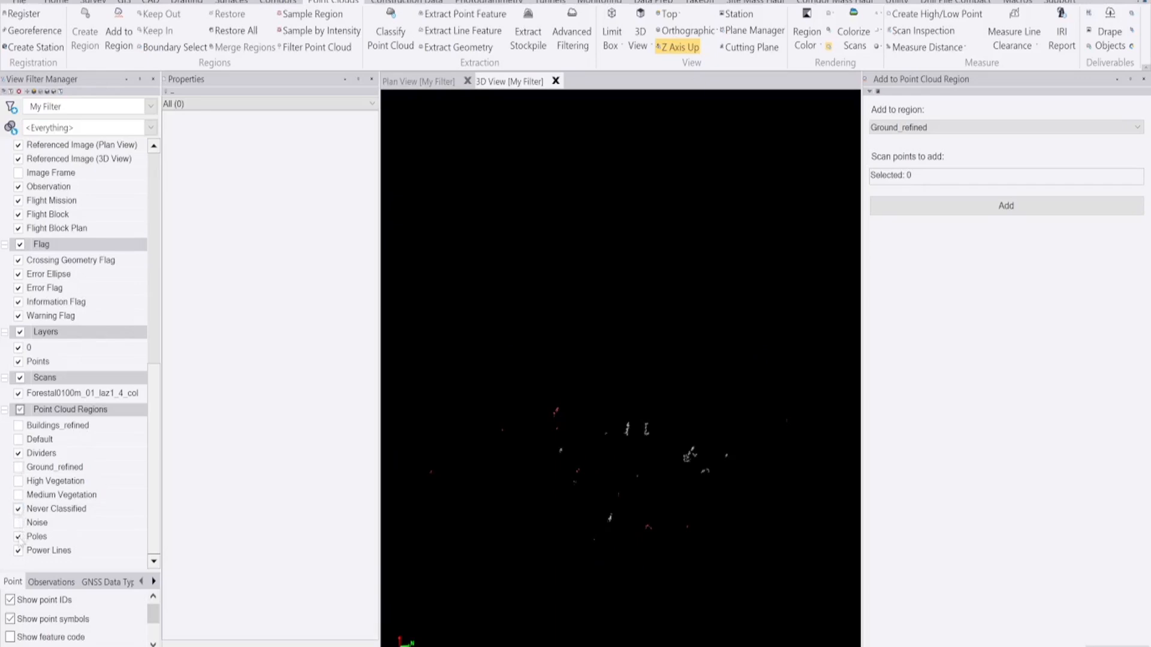
left_click(18, 536)
scroll(650, 398, "down", 12)
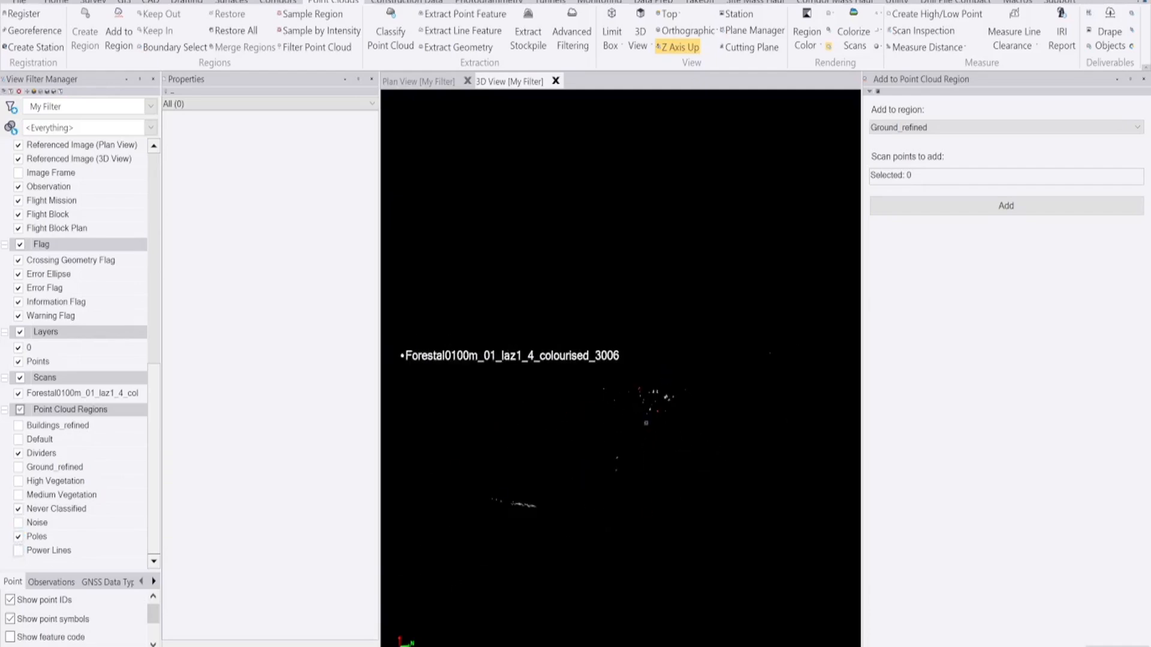
scroll(571, 486, "up", 6)
right_click_drag(571, 486, 492, 462)
scroll(465, 422, "down", 4)
right_click_drag(626, 434, 595, 482)
- Show all point cloud regions and render them in True Color to review the forest and clearing
left_click(20, 409)
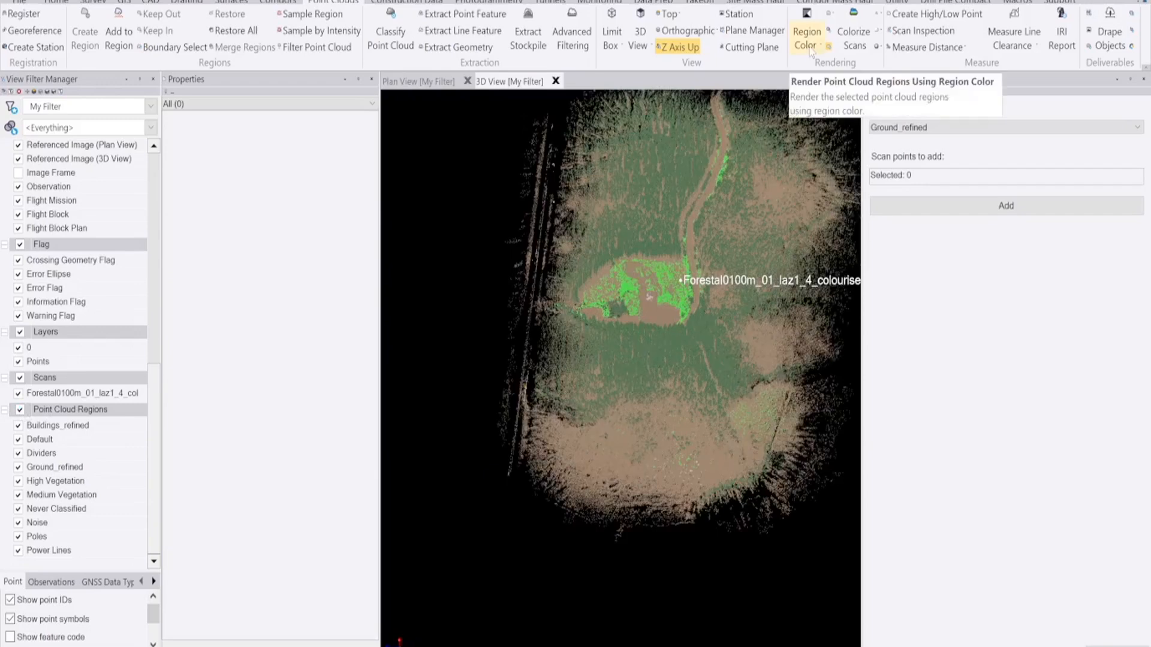
left_click(813, 46)
left_click(821, 127)
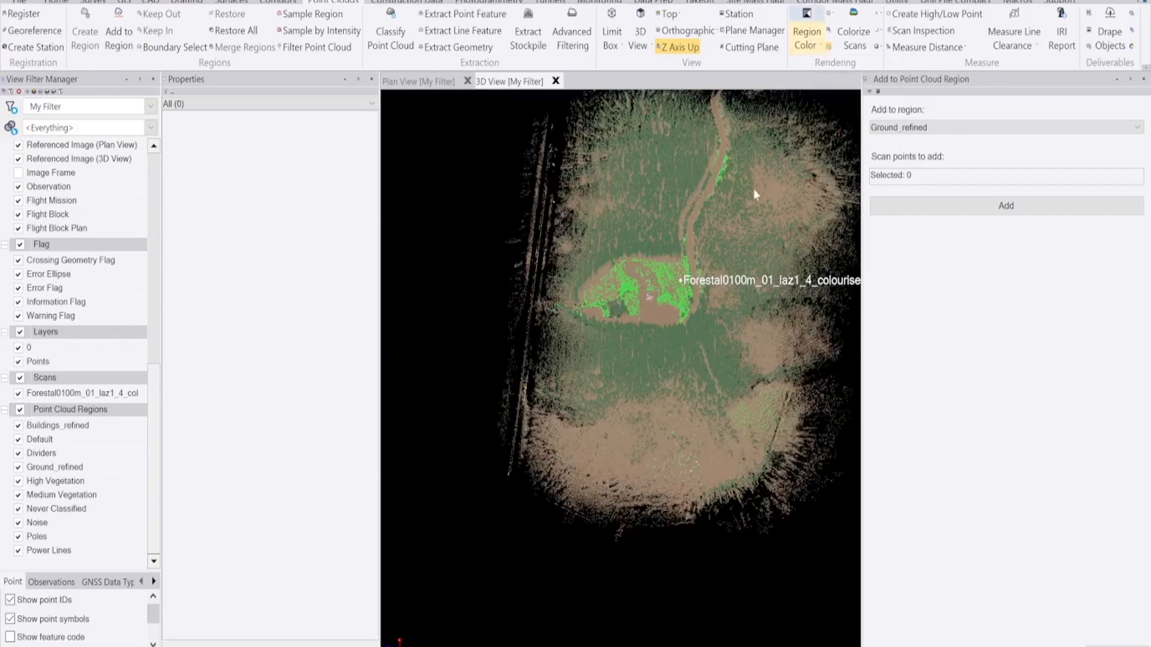
scroll(578, 433, "down", 3)
scroll(617, 345, "up", 5)
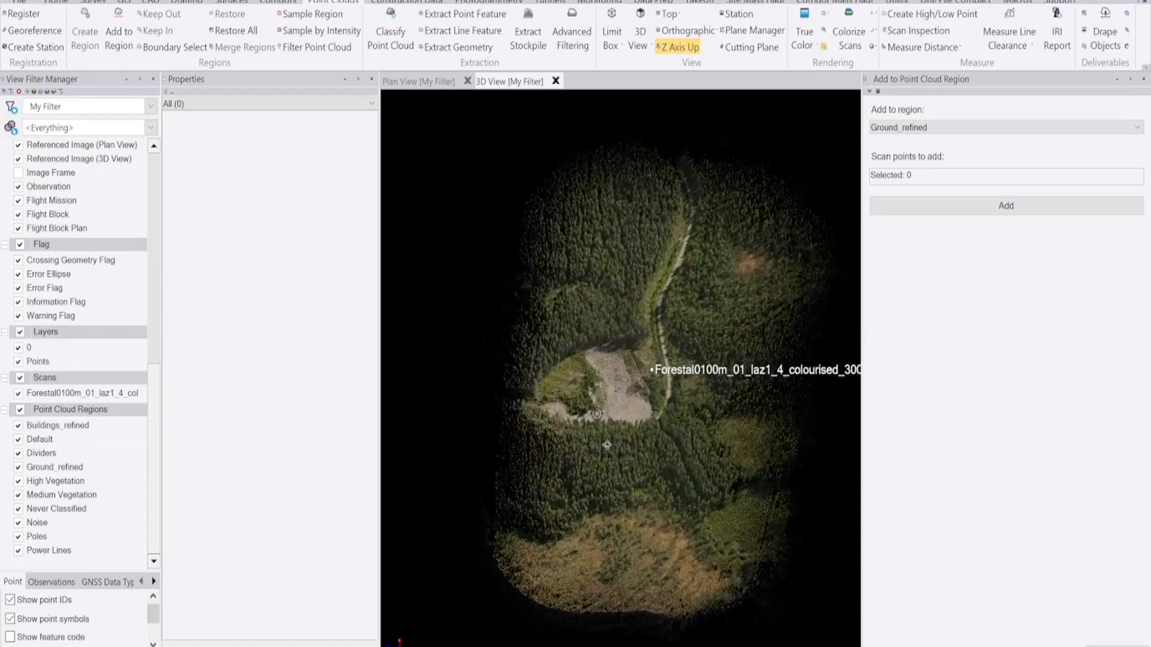
scroll(599, 492, "down", 2)
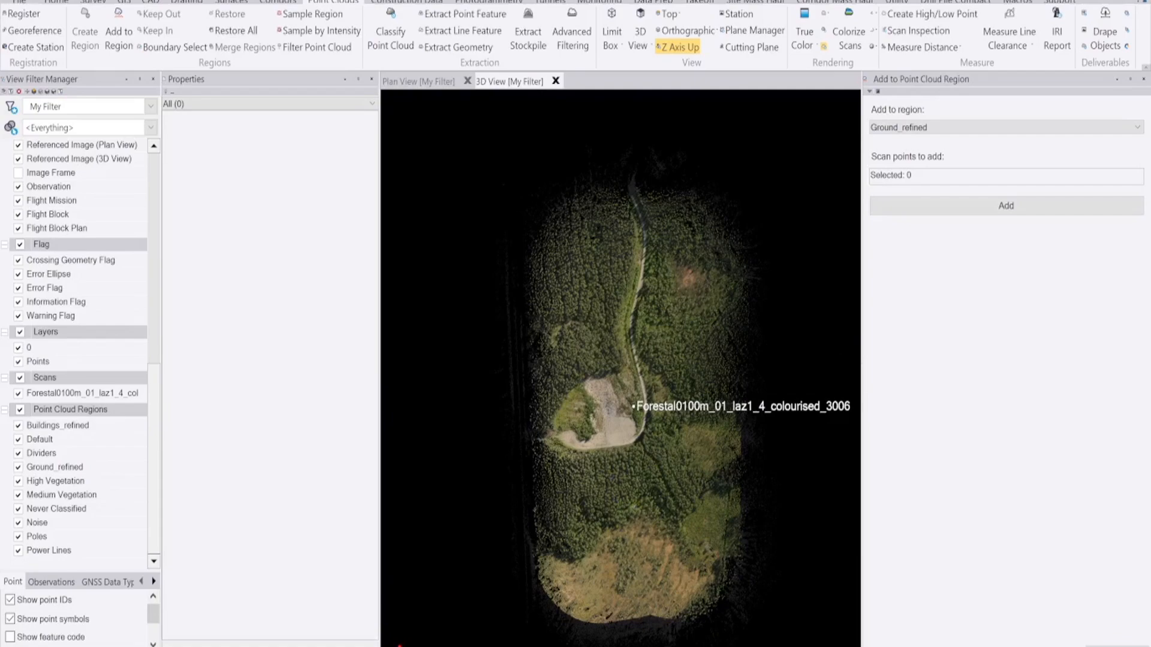
scroll(586, 568, "up", 4)
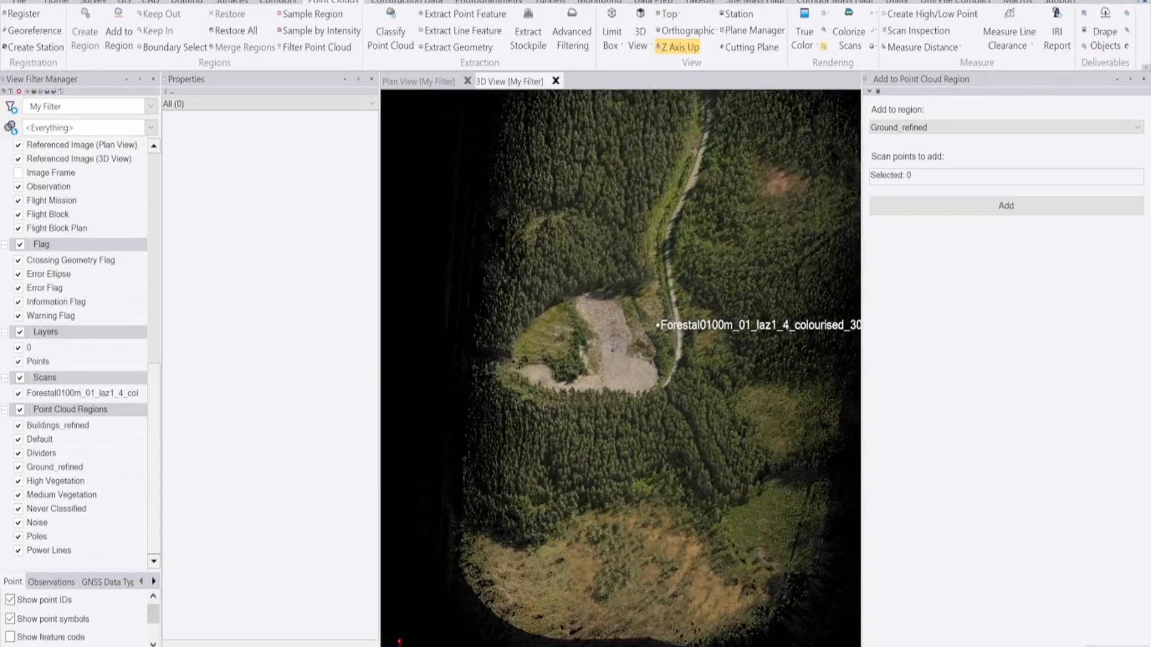
scroll(591, 568, "down", 3)
scroll(605, 421, "up", 5)
middle_click_drag(606, 420, 614, 414)
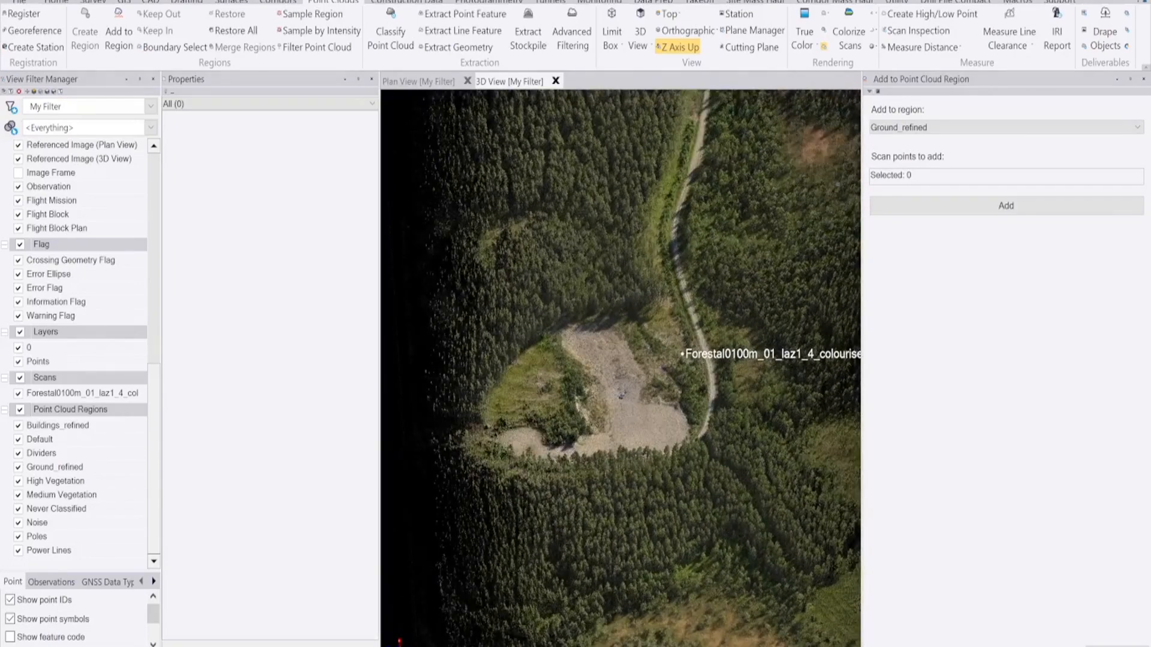
- Switch the rendering back to Region Color and show only the Ground_refined point cloud region
left_click(803, 45)
left_click(821, 81)
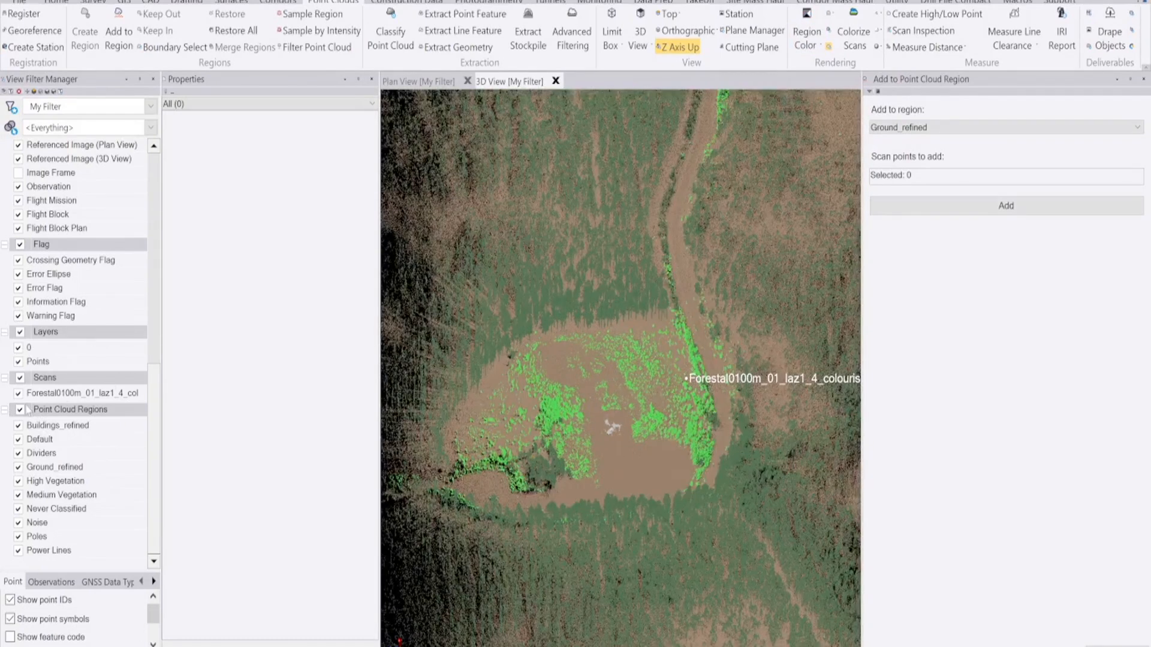
left_click(20, 410)
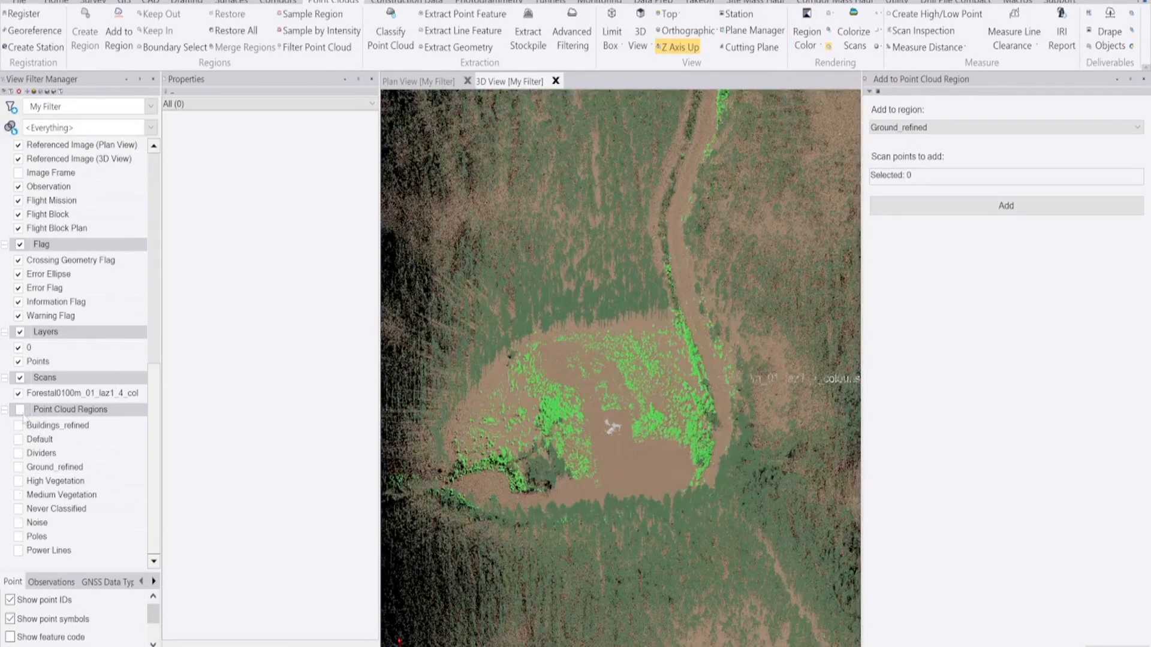
left_click(18, 467)
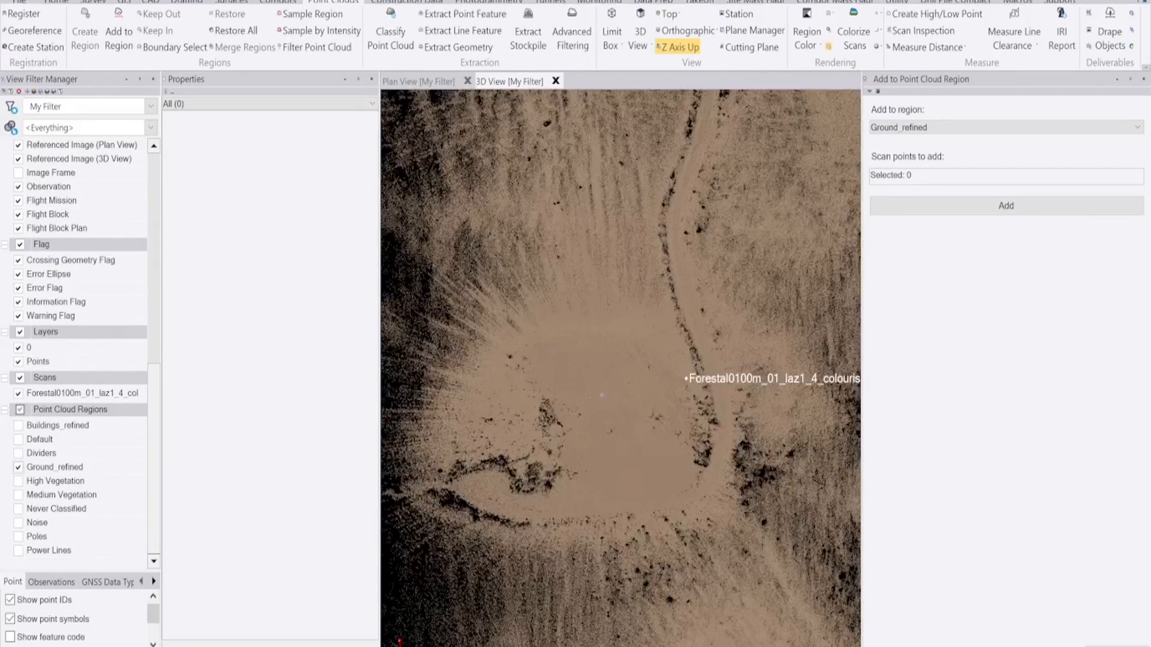
middle_click_drag(602, 395, 649, 515)
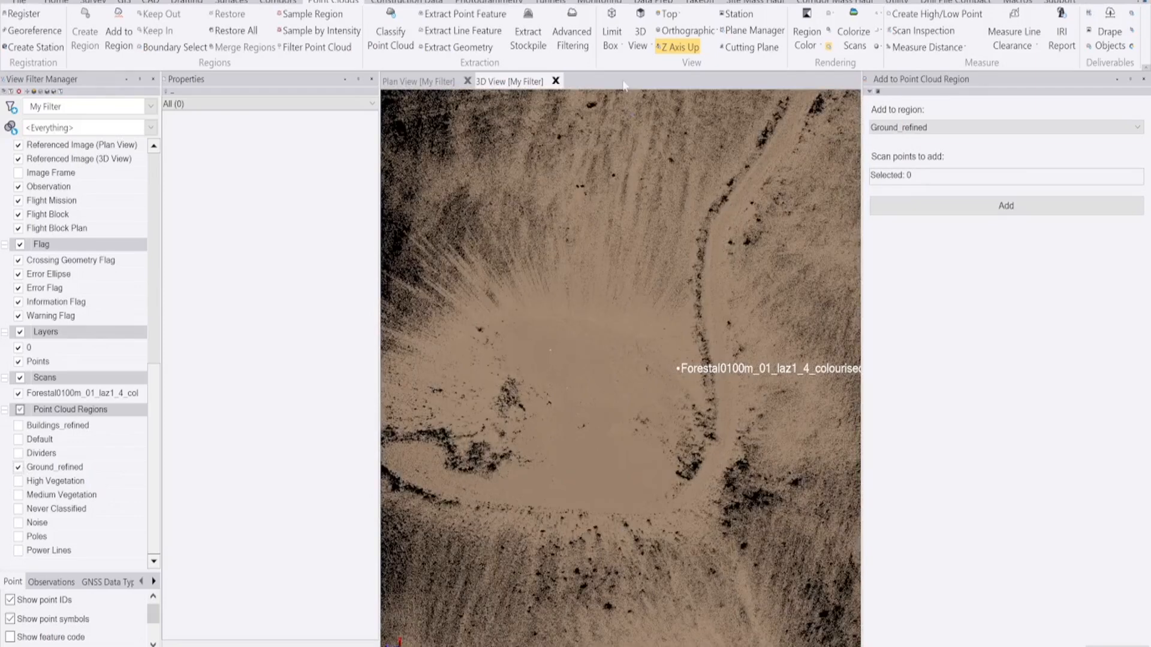
- Start Advanced Point Cloud Filtering on the Ground_refined region and name the filtered region Ground_filtered
left_click(568, 45)
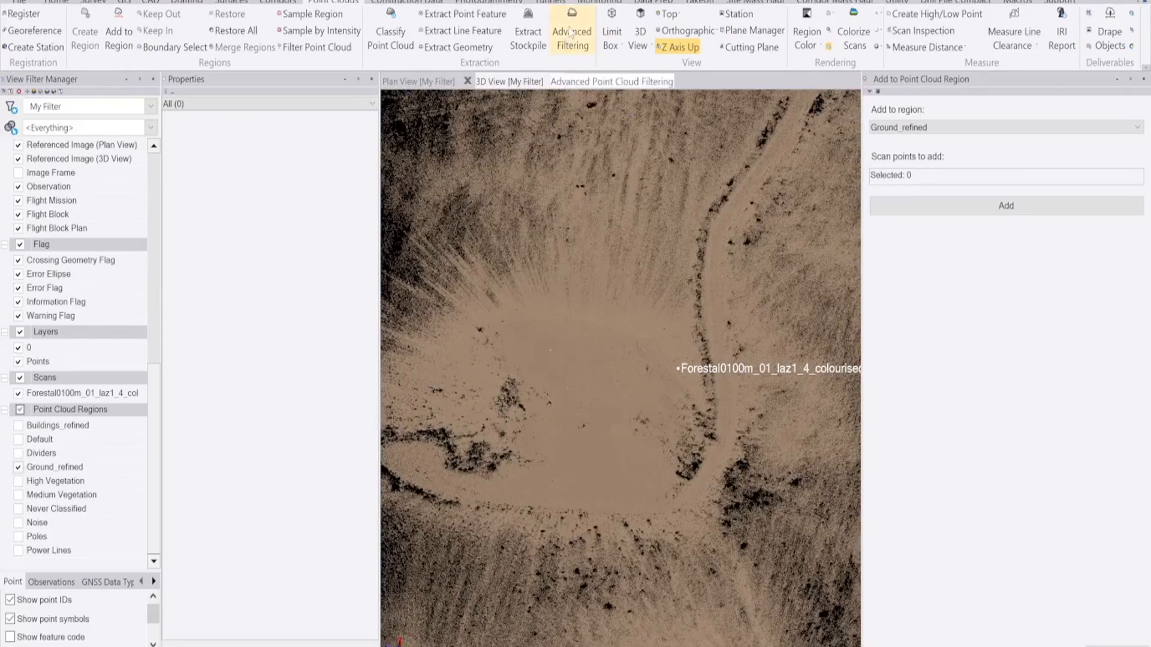
left_click(958, 157)
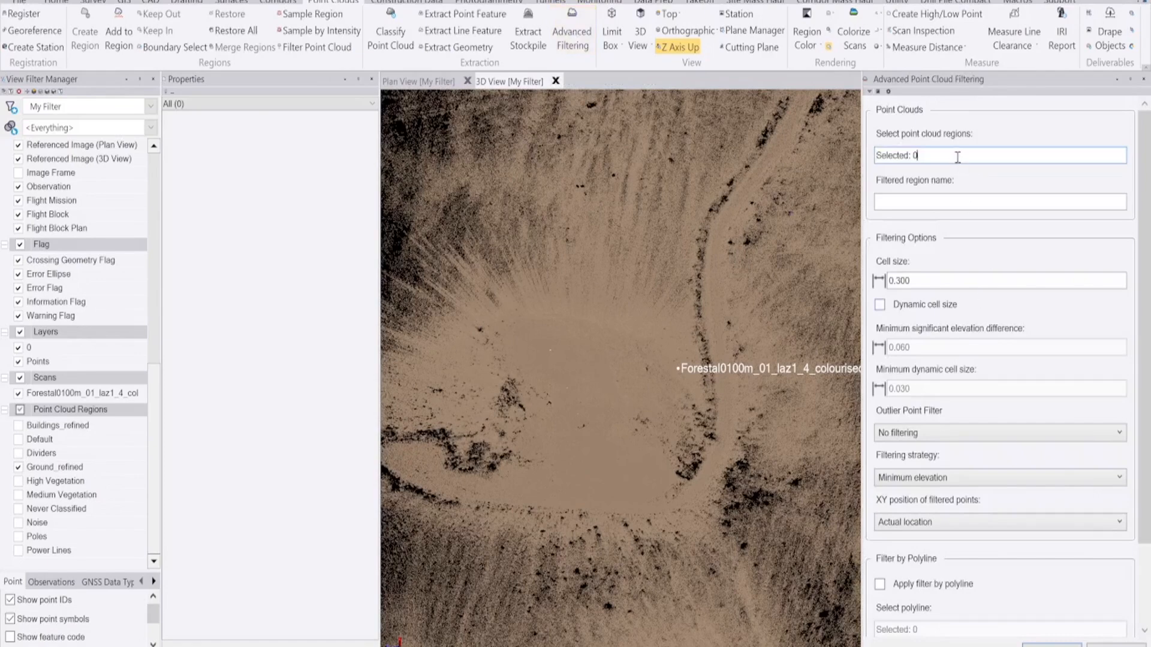
left_click(612, 333)
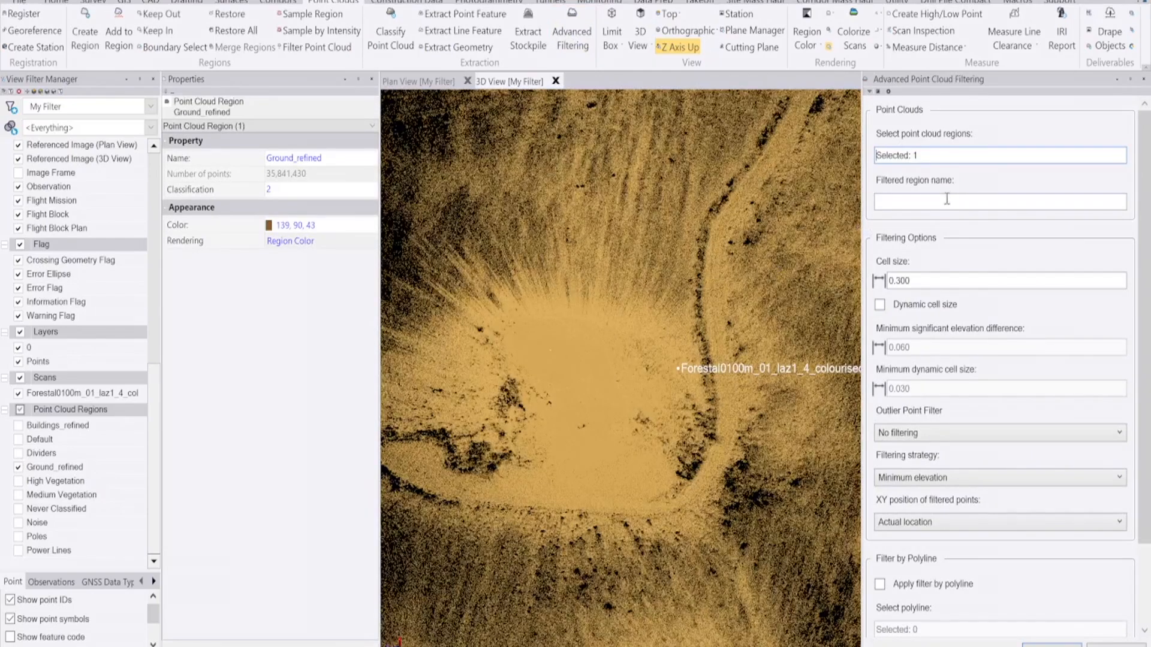
left_click(945, 203)
type("Ground_filtered")
- Set a 1.000 cell size, enable dynamic cell size, and use 0.750 minimum significant elevation difference and 0.500 minimum dynamic cell size
double_click(931, 282)
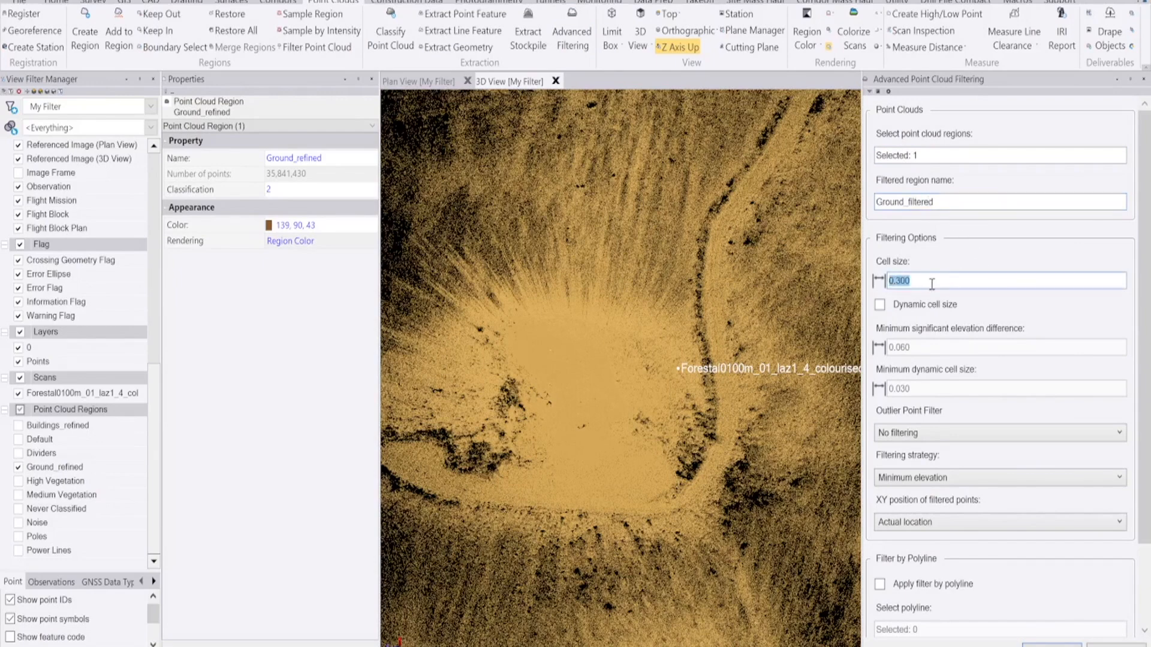
type("1")
left_click(880, 305)
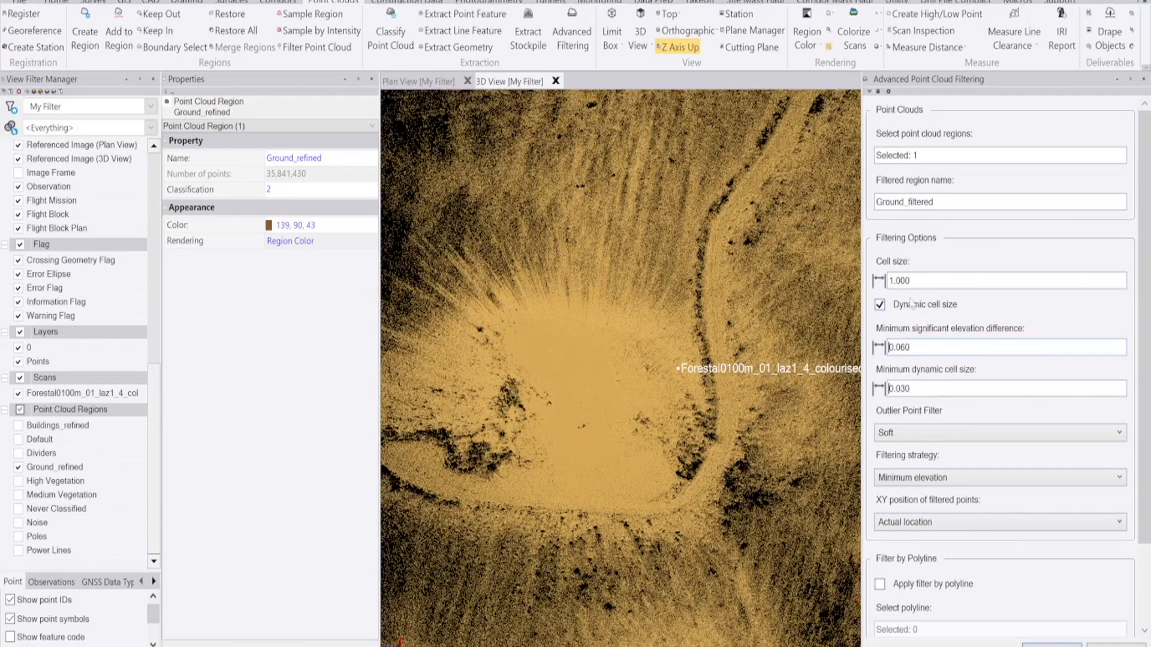
left_click_drag(910, 348, 881, 348)
type("1")
left_click_drag(920, 348, 874, 348)
type(".75")
key("Tab")
type("0")
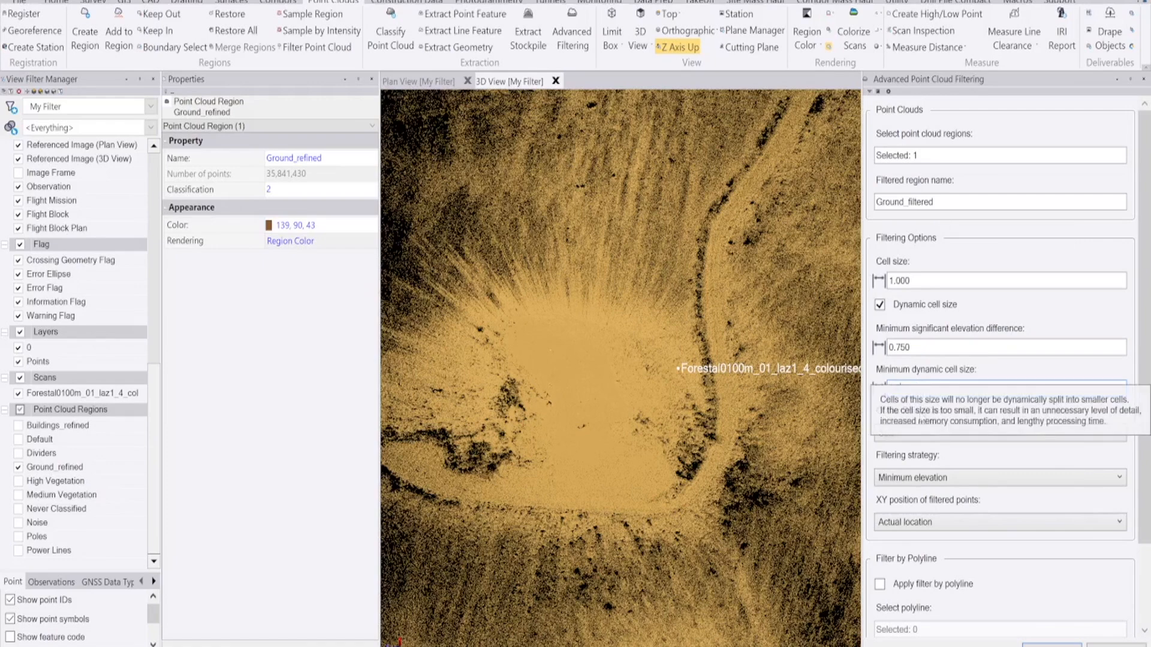
- Set the outlier point filter to Strong for the ground filtering
left_click(960, 442)
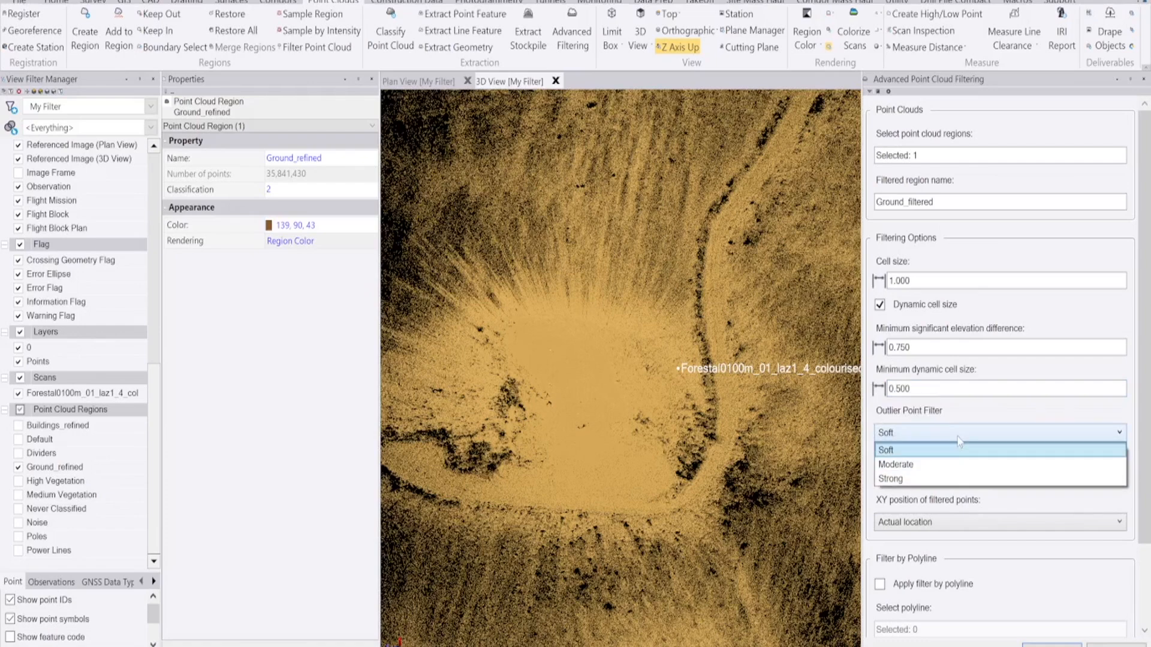
left_click(964, 483)
scroll(967, 460, "down", 3)
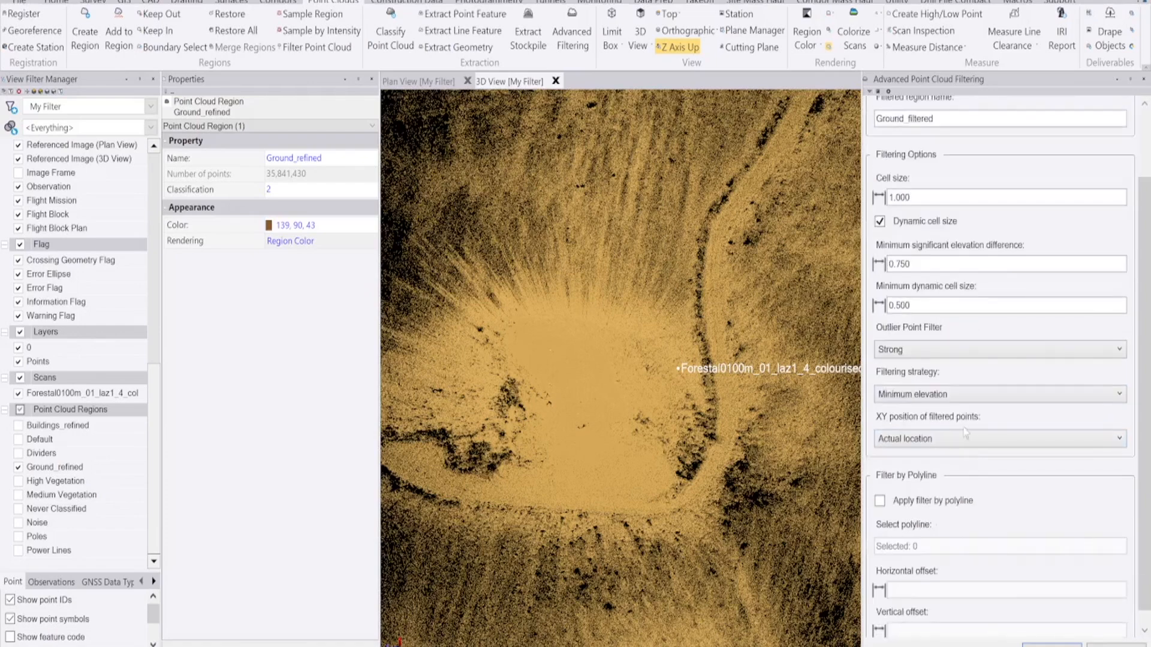
- Run the ground filtering with the Minimum elevation strategy and filtered points kept at their Actual location
left_click(959, 398)
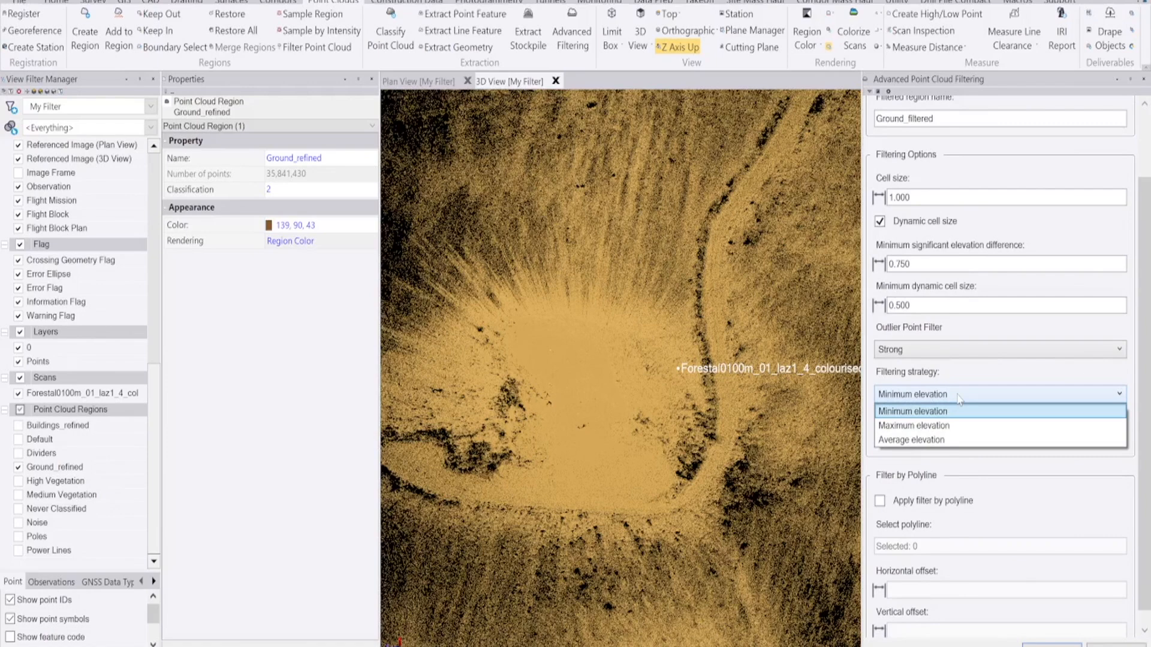
left_click(949, 412)
left_click(951, 438)
left_click(953, 439)
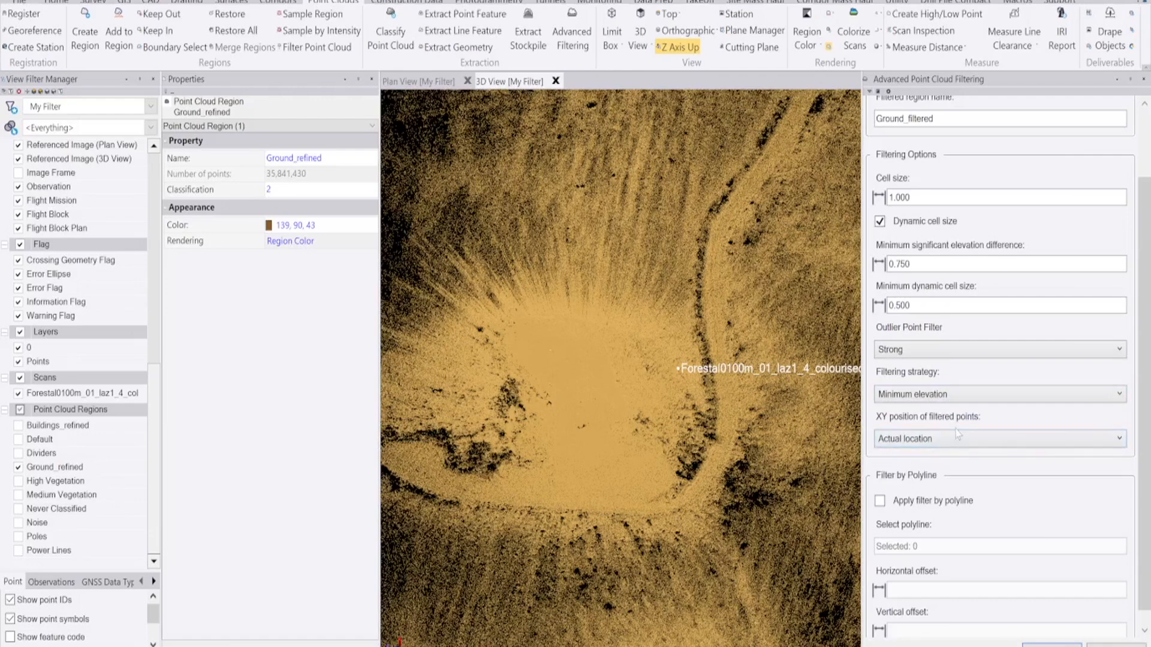
scroll(958, 423, "down", 2)
left_click(960, 428)
left_click(959, 442)
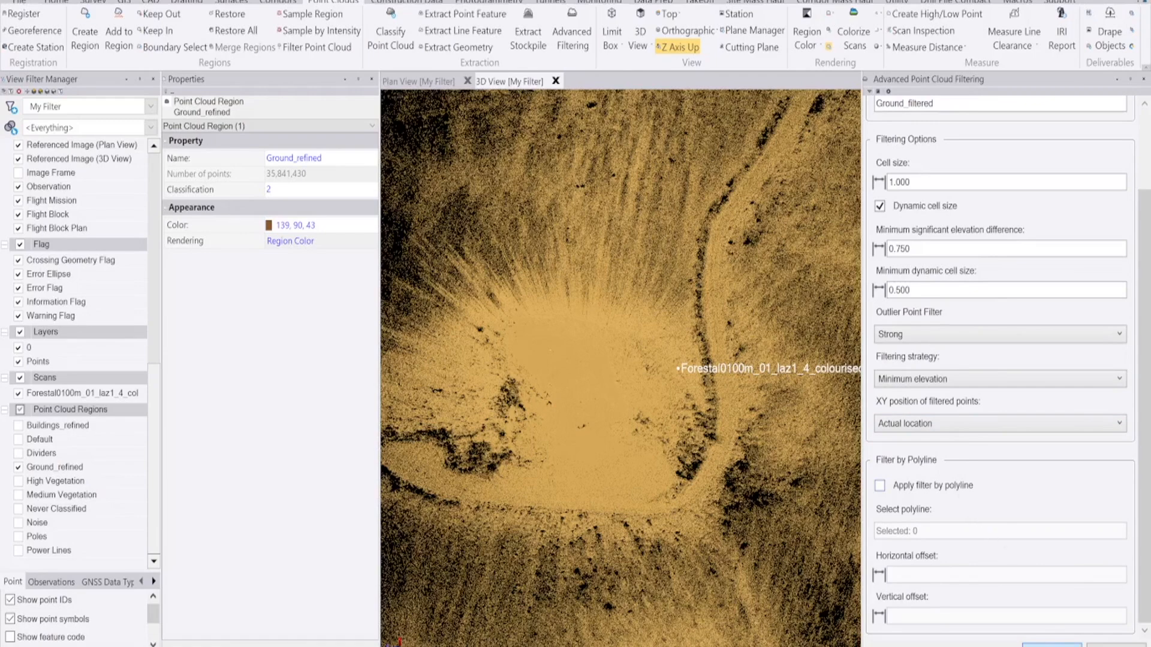
left_click(1052, 645)
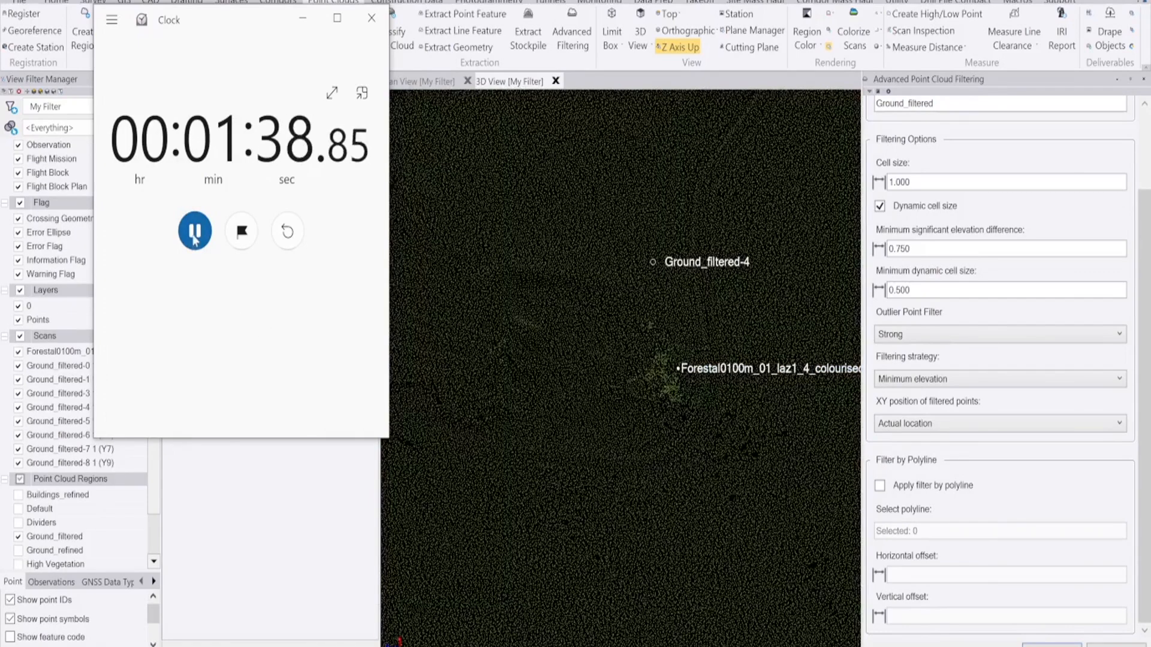
left_click(199, 236)
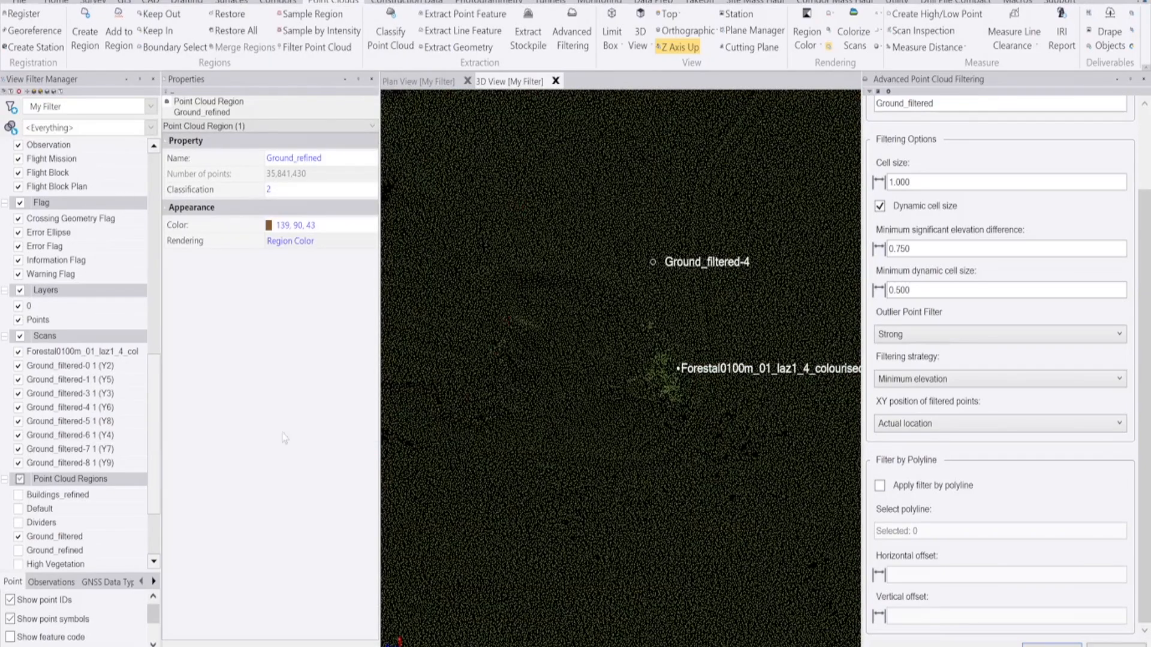
- Compare the point density of the Ground_filtered and Ground_refined regions by toggling their visibility, leaving only Ground_filtered shown
left_click(20, 539)
left_click(18, 539)
right_click_drag(564, 466, 750, 403)
scroll(686, 396, "down", 4)
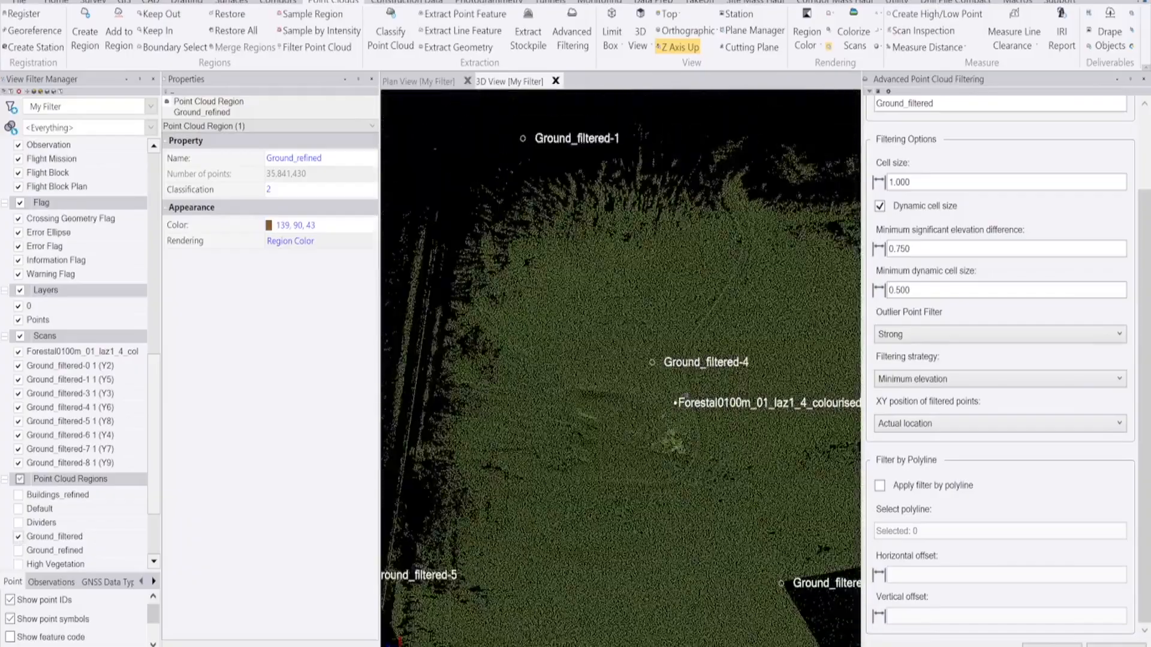
scroll(684, 390, "up", 6)
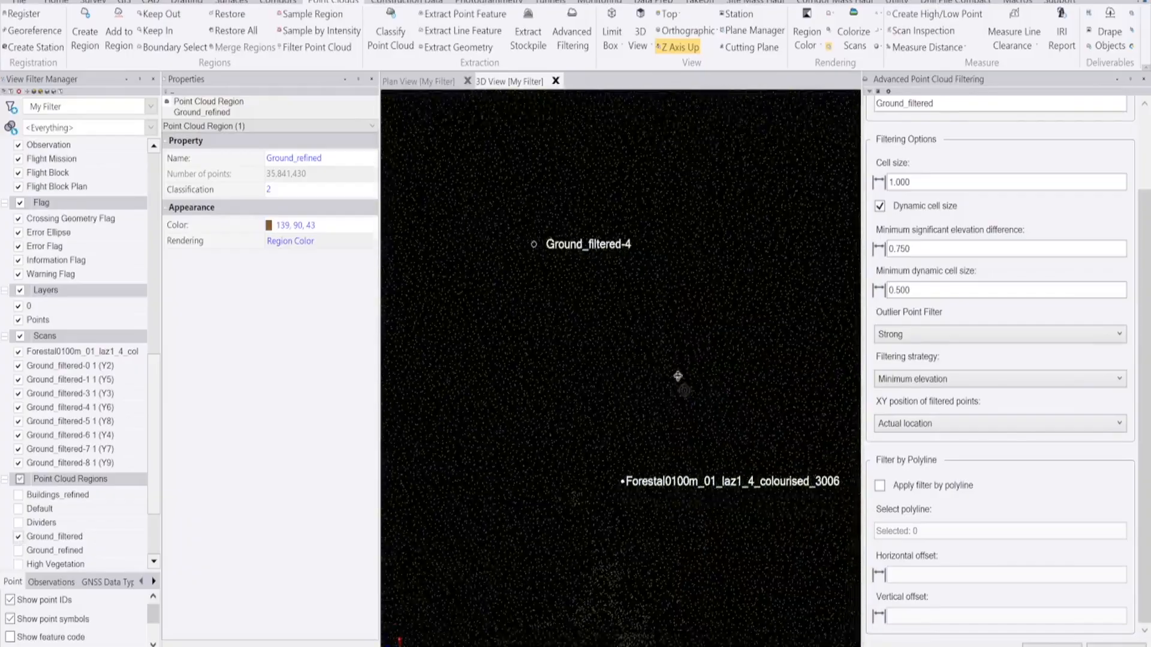
right_click_drag(681, 384, 674, 369)
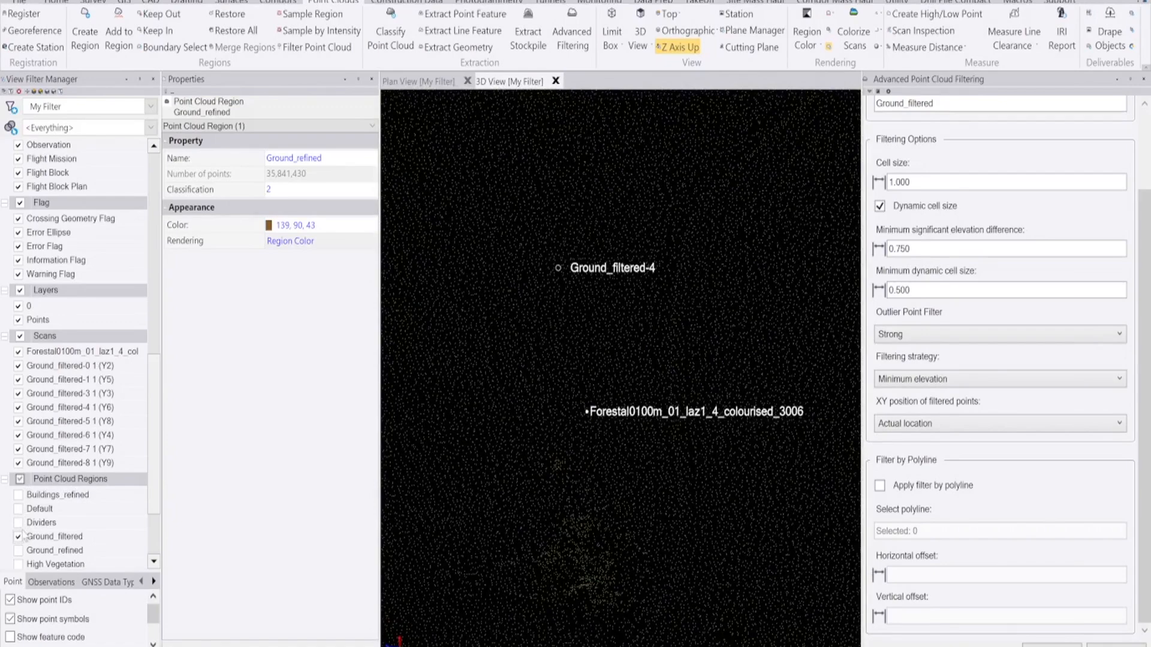
left_click(18, 551)
scroll(557, 419, "down", 2)
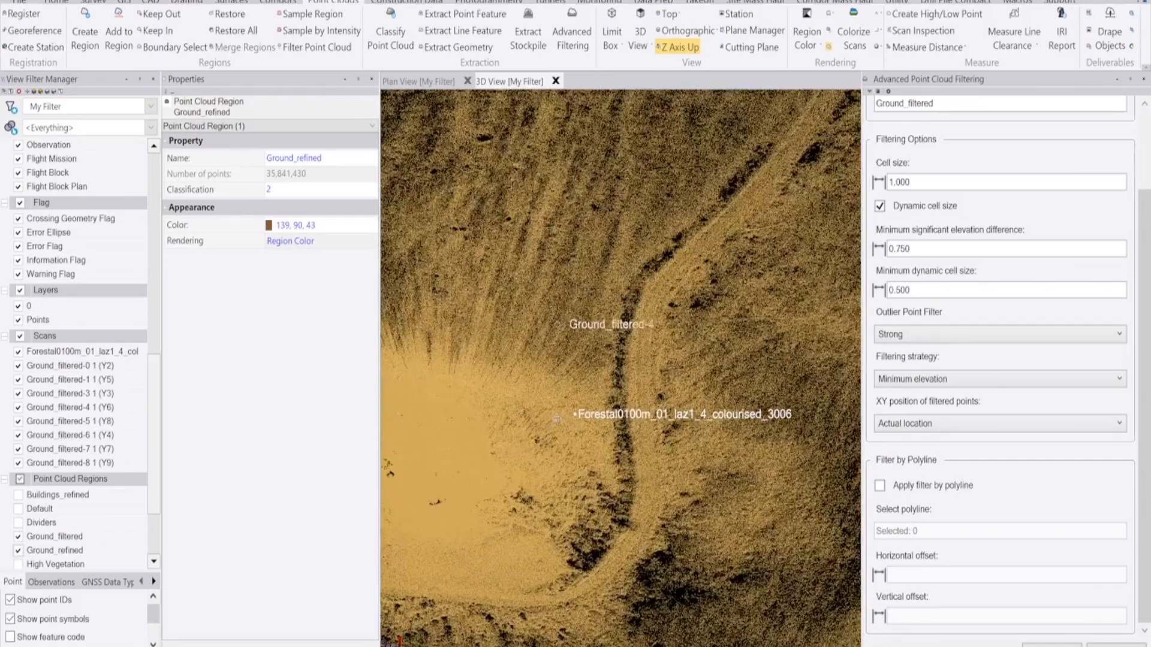
scroll(557, 420, "down", 1)
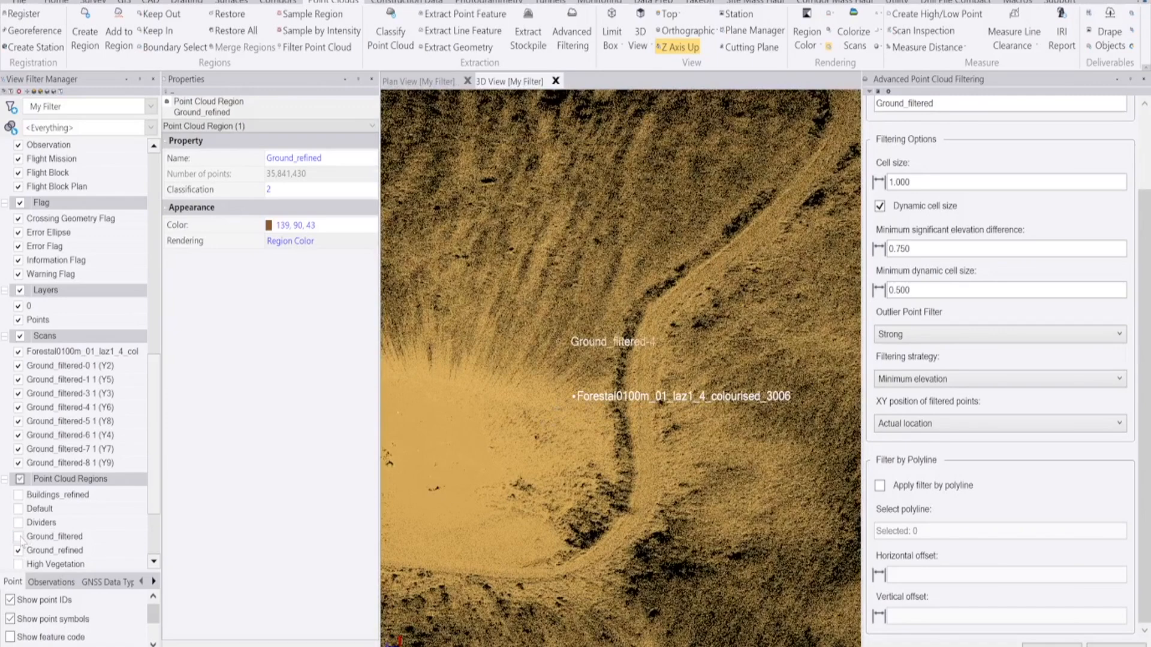
left_click(18, 537)
left_click(18, 550)
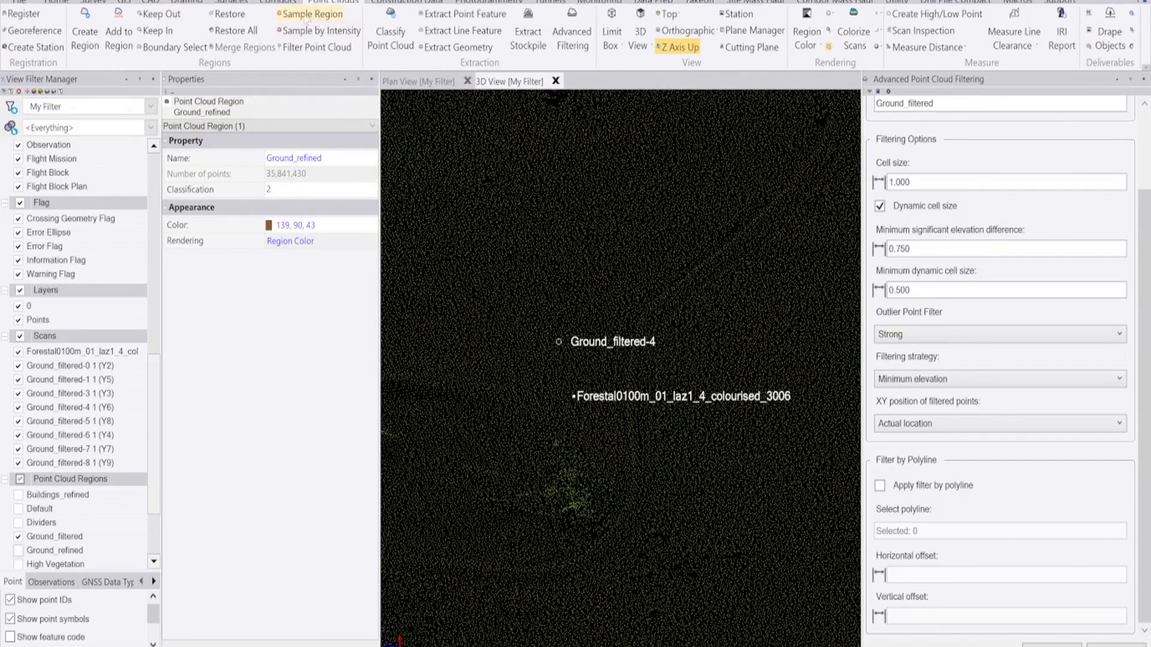
- Create a surface named Ground1 from the Ground_filtered point cloud region
left_click(239, 2)
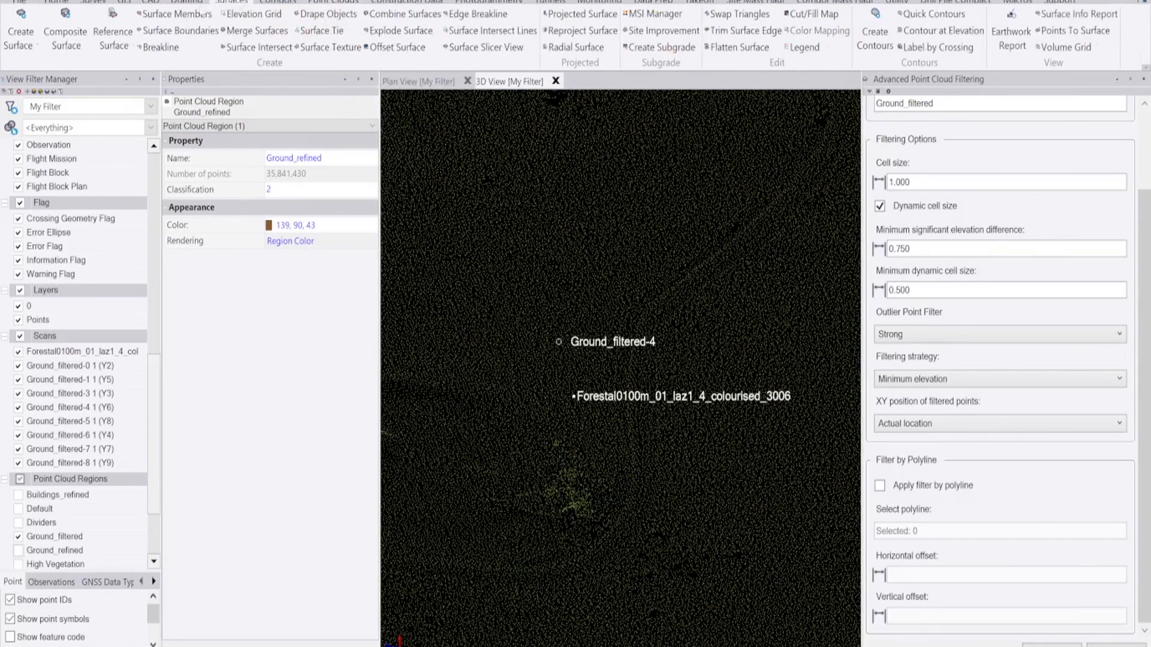
left_click(21, 21)
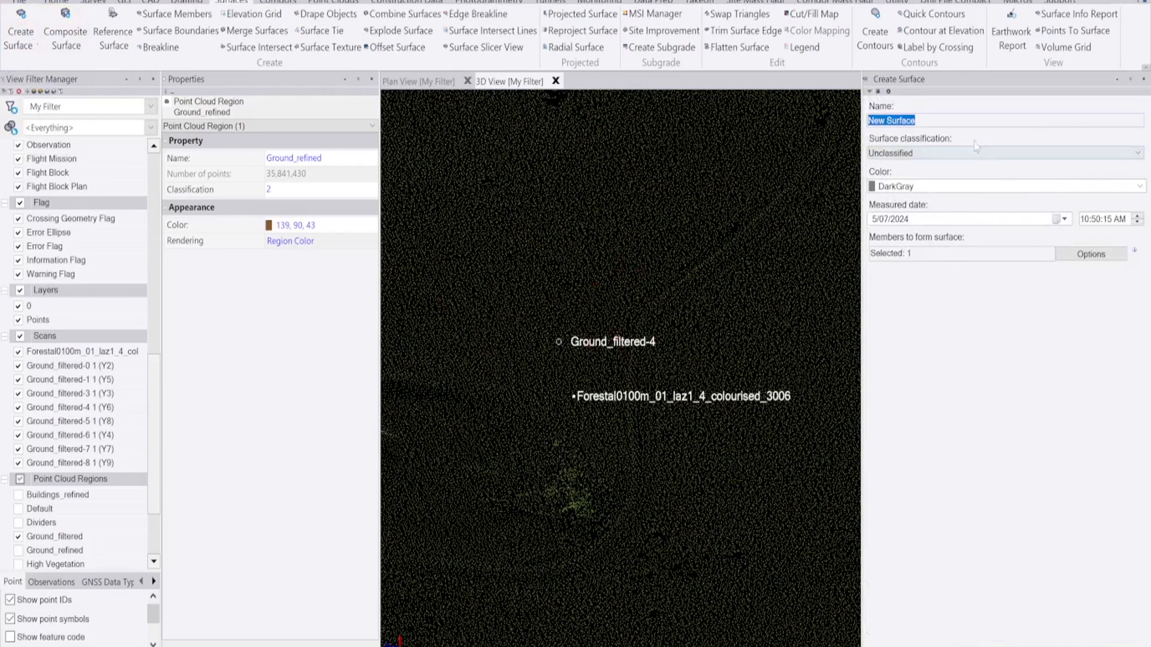
type("Ground1")
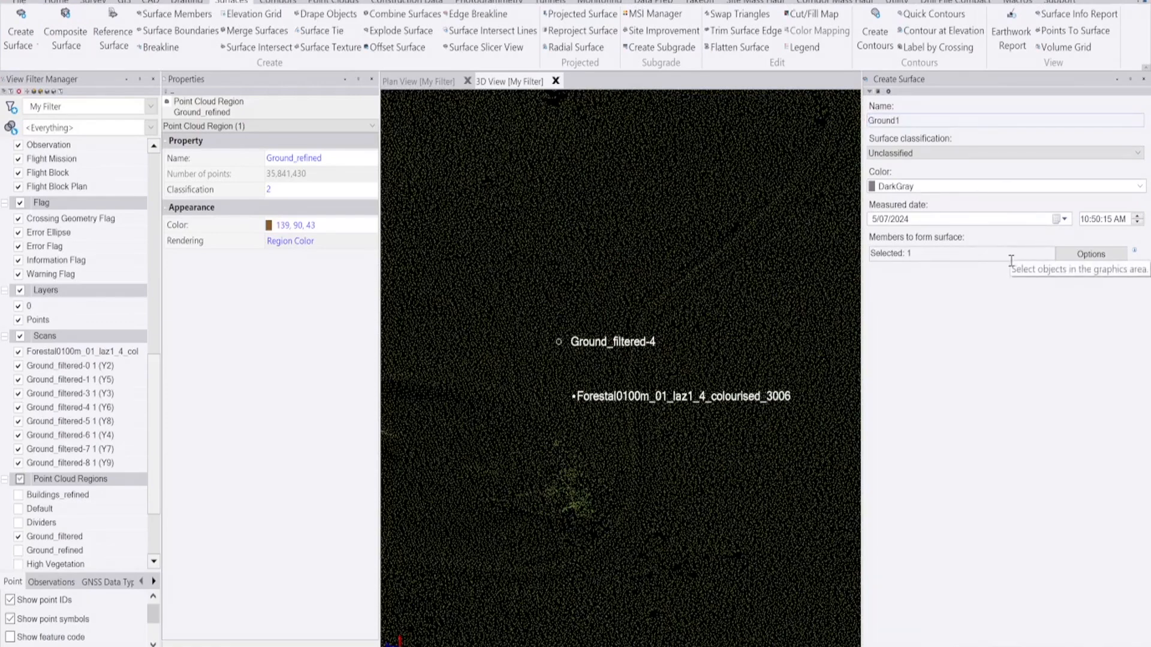
left_click(928, 259)
left_click(664, 247)
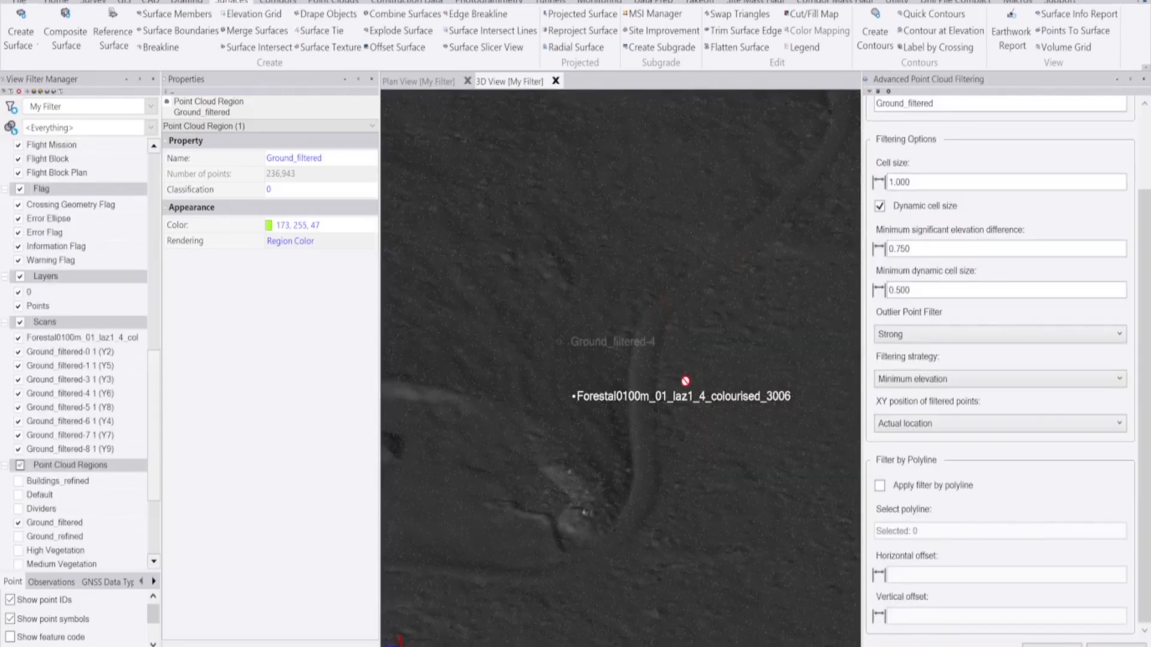
- Close the Advanced Point Cloud Filtering command to give the 3D view more room
scroll(676, 388, "down", 4)
scroll(676, 389, "down", 1)
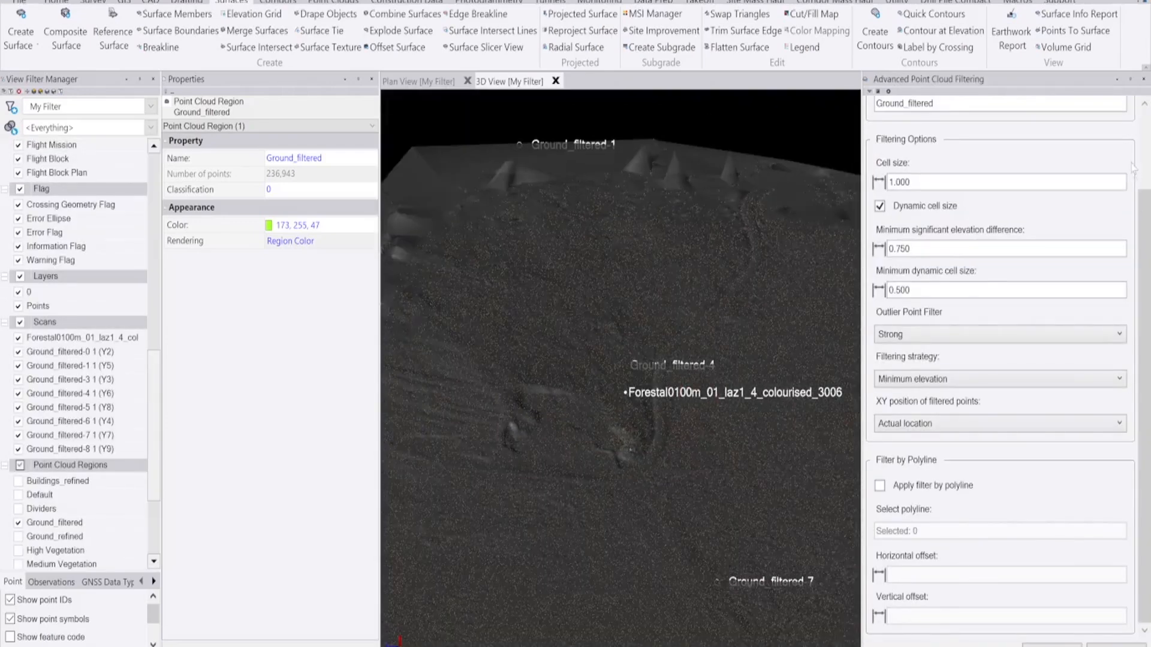
left_click(1143, 79)
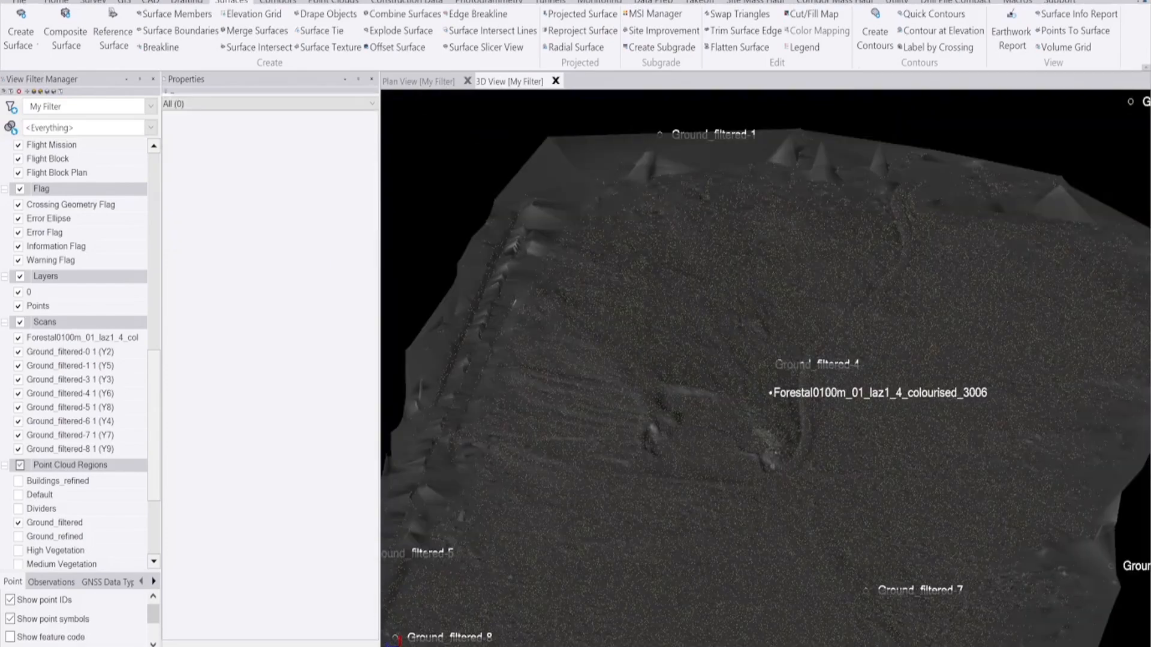
- Hide the Ground_filtered point cloud region so the bare Ground1 surface can be viewed
scroll(753, 404, "up", 8)
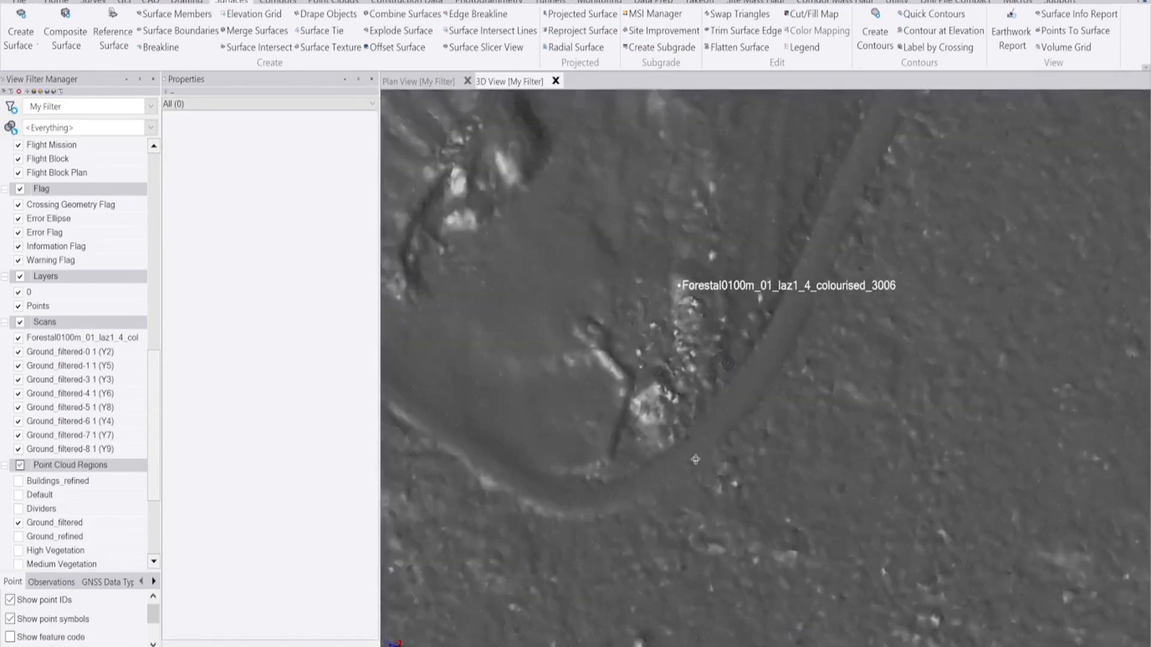
scroll(696, 460, "down", 8)
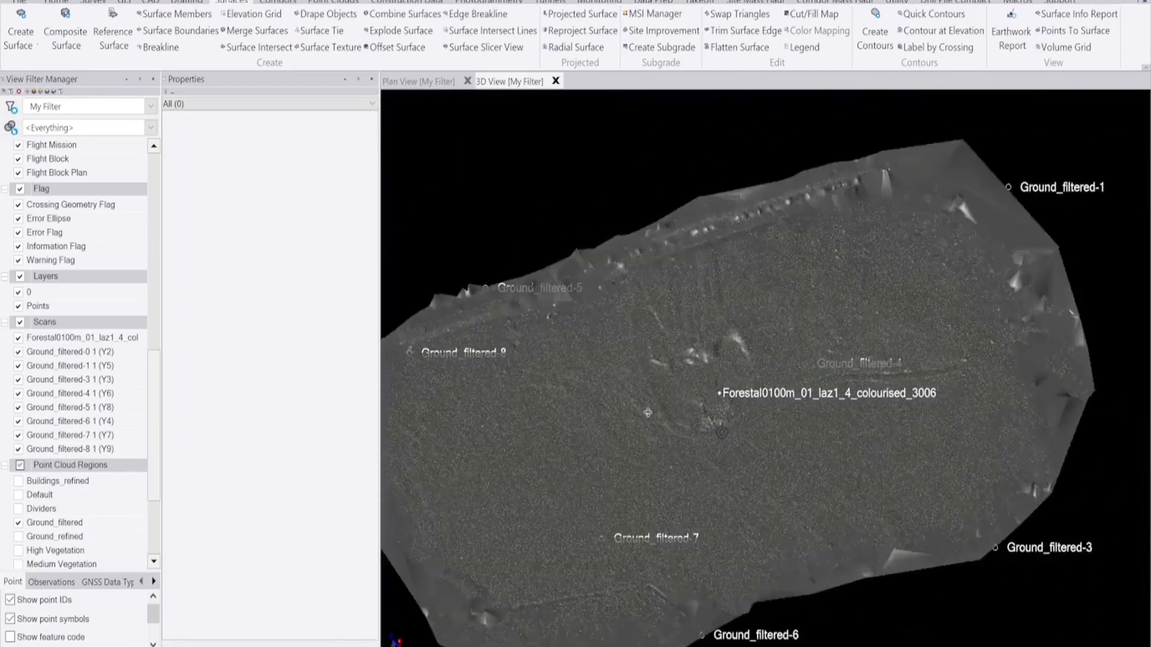
middle_click_drag(648, 412, 615, 388)
scroll(756, 425, "up", 4)
middle_click_drag(725, 413, 786, 419)
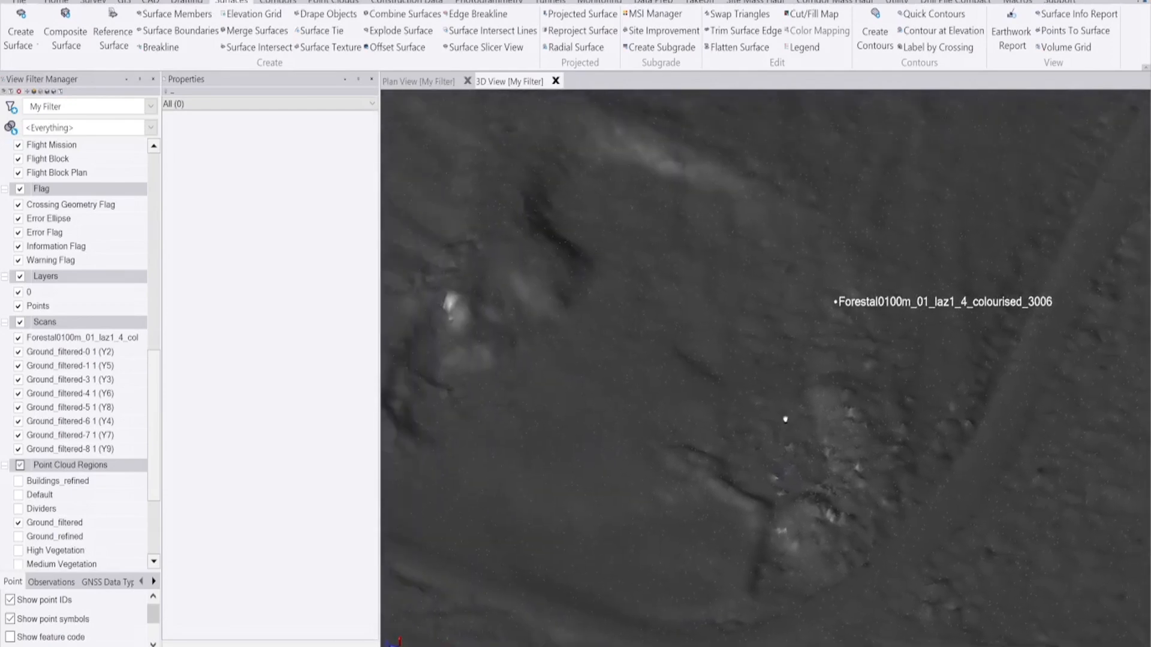
left_click(18, 523)
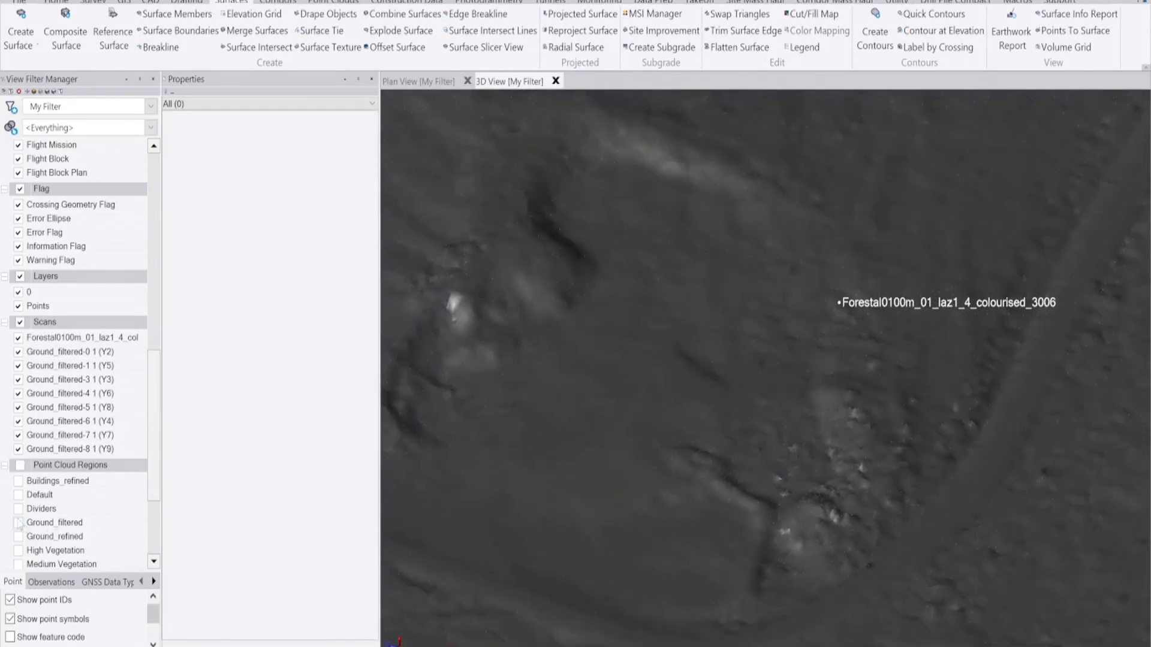
- Examine the Ground1 surface in 3D around the clearing and along the road for terrain detail
scroll(593, 364, "up", 10)
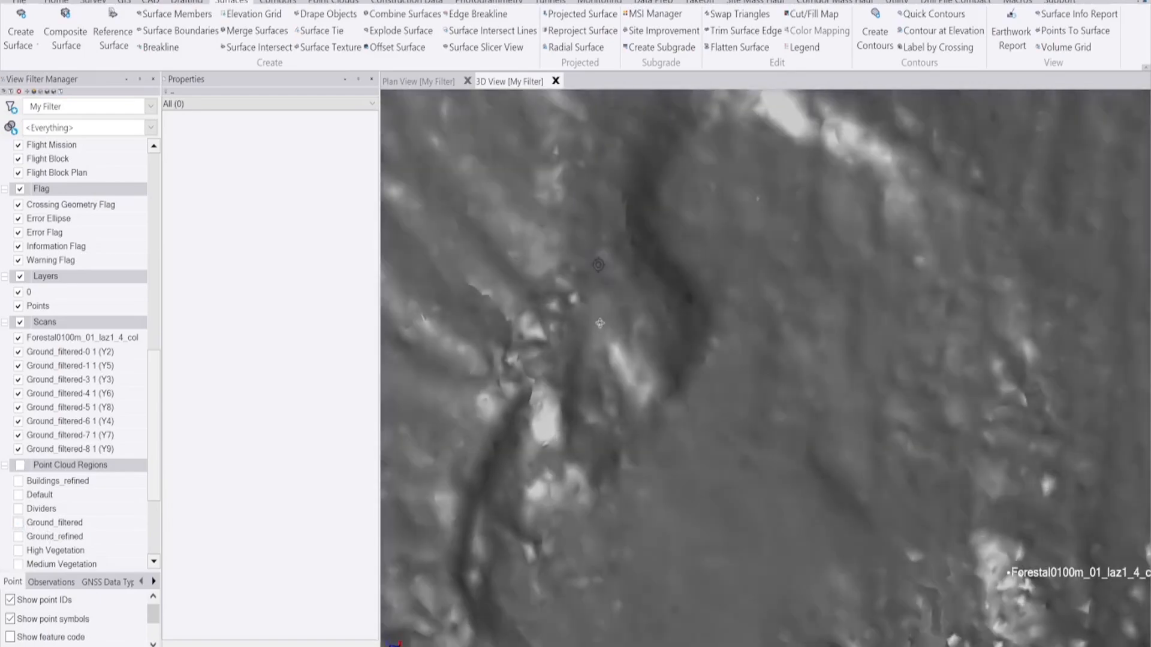
scroll(604, 340, "down", 5)
scroll(657, 259, "up", 5)
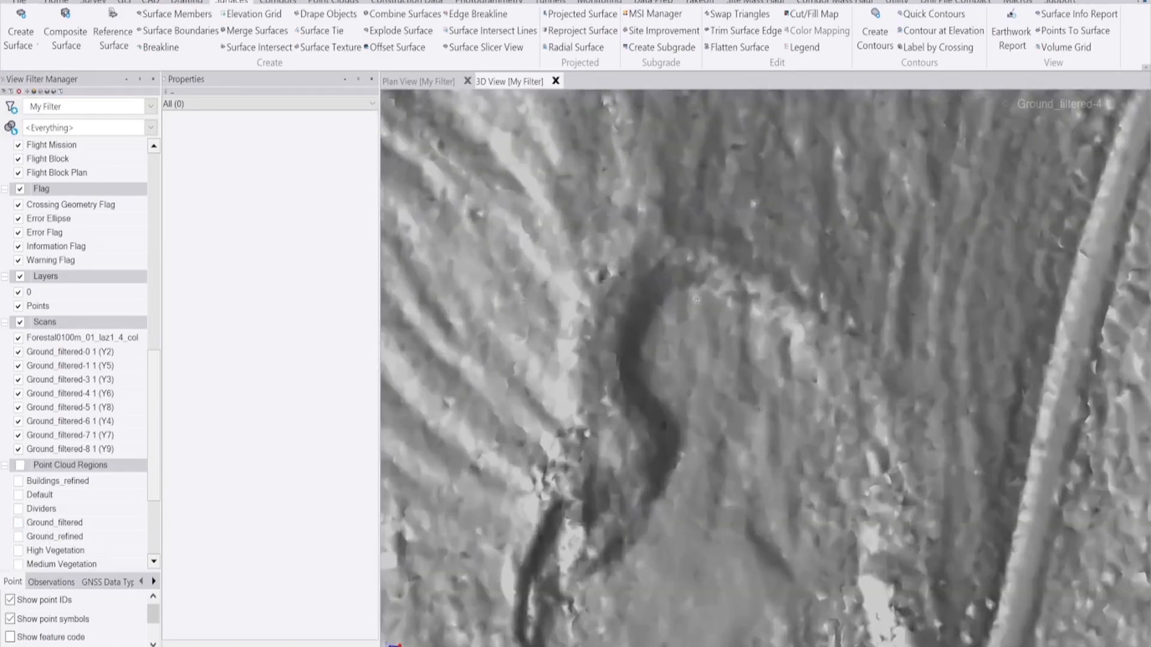
scroll(658, 259, "down", 10)
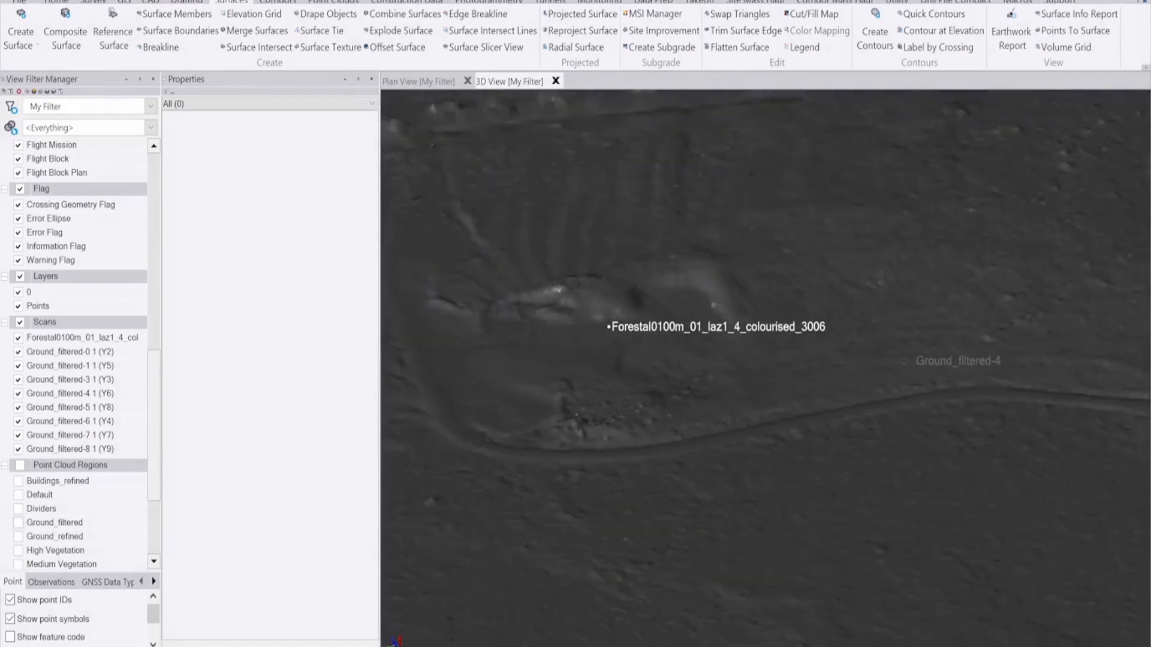
scroll(554, 372, "up", 10)
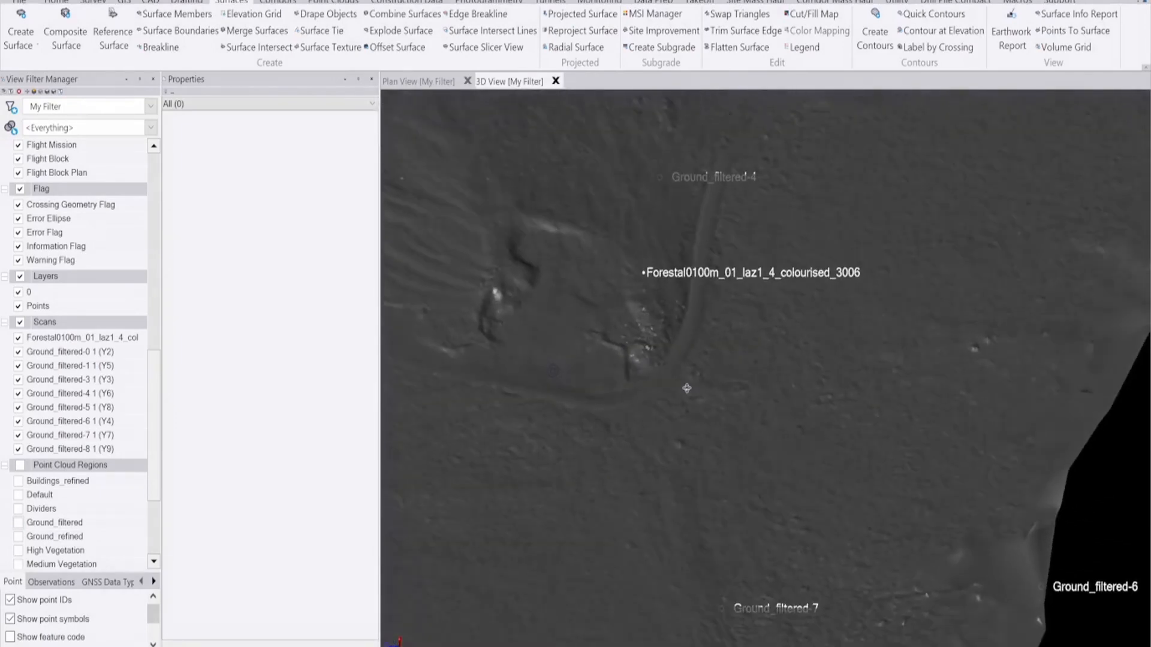
middle_click_drag(700, 240, 681, 446)
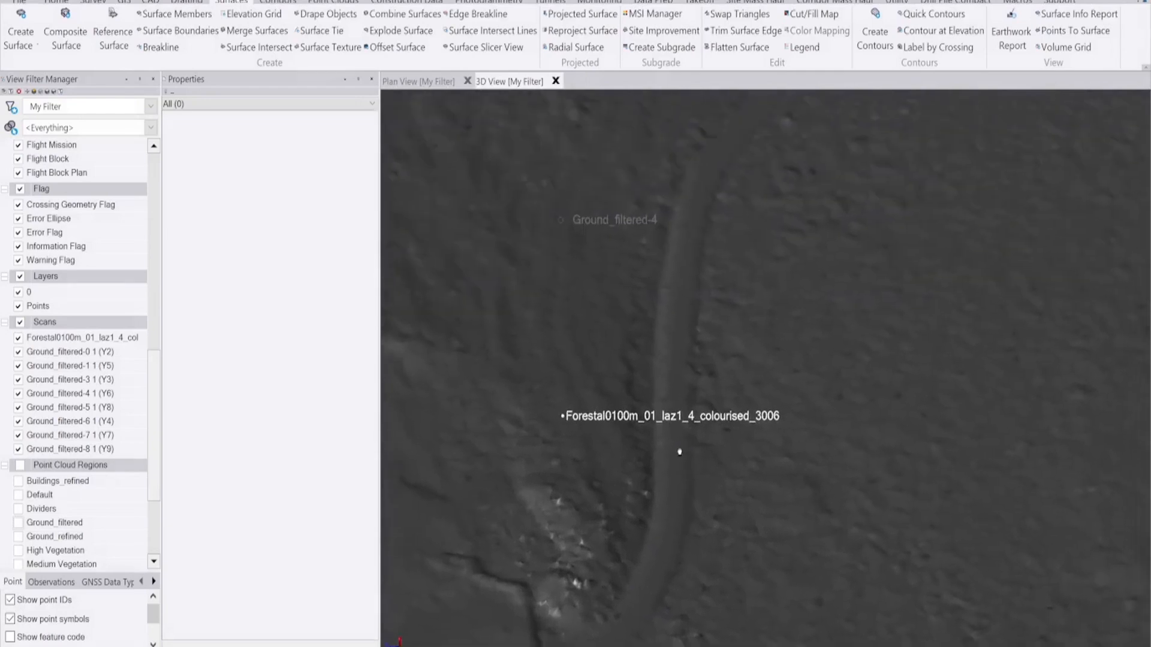
scroll(681, 321, "up", 3)
right_click_drag(681, 321, 666, 362)
right_click_drag(667, 442, 741, 449)
scroll(722, 479, "down", 7)
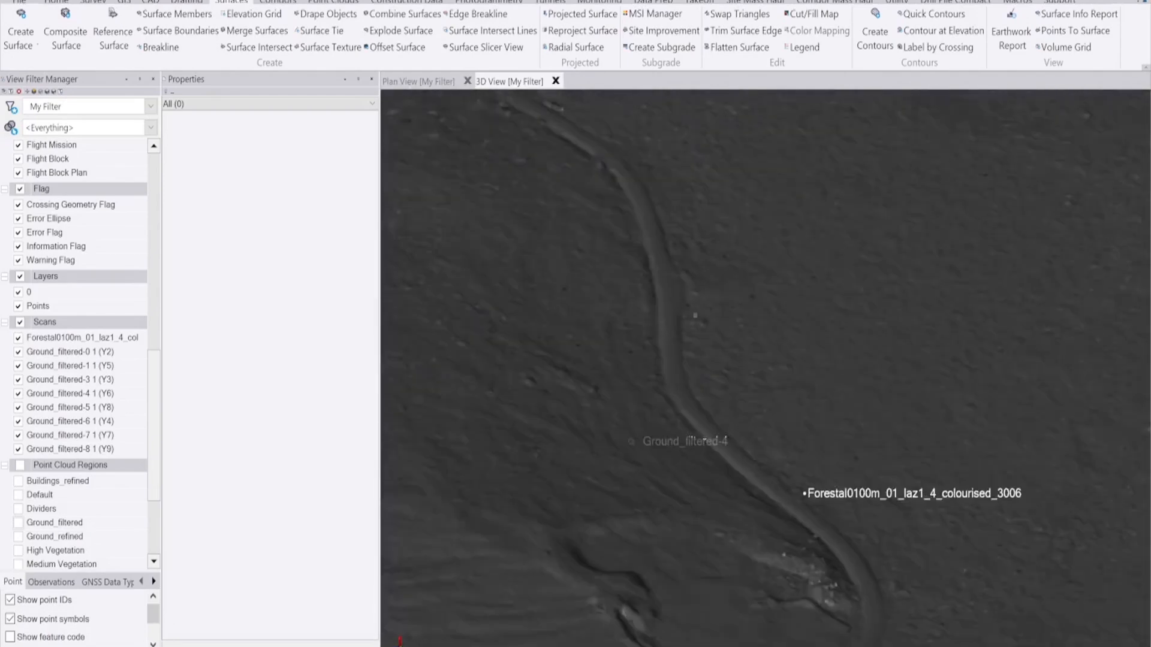
scroll(695, 315, "down", 3)
right_click_drag(694, 316, 607, 365)
middle_click_drag(586, 335, 738, 183)
right_click_drag(738, 183, 731, 155)
middle_click_drag(731, 155, 717, 267)
scroll(717, 267, "up", 4)
right_click_drag(717, 266, 630, 287)
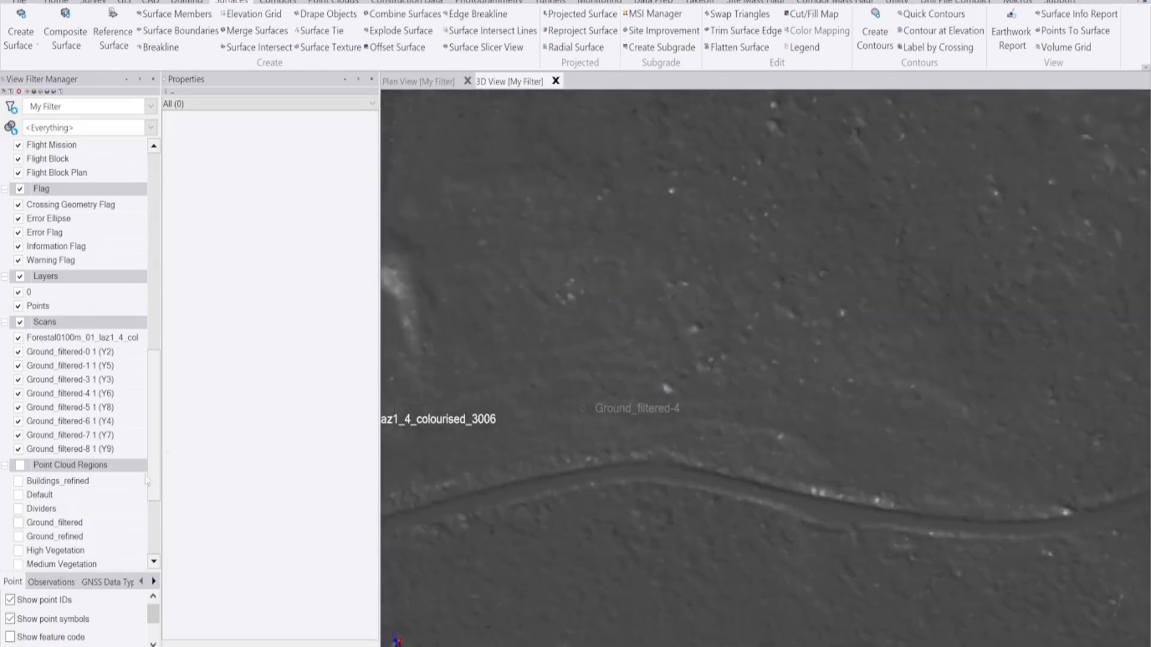
- Temporarily show the High Vegetation region over the surface to examine the trees against the terrain
left_click(19, 551)
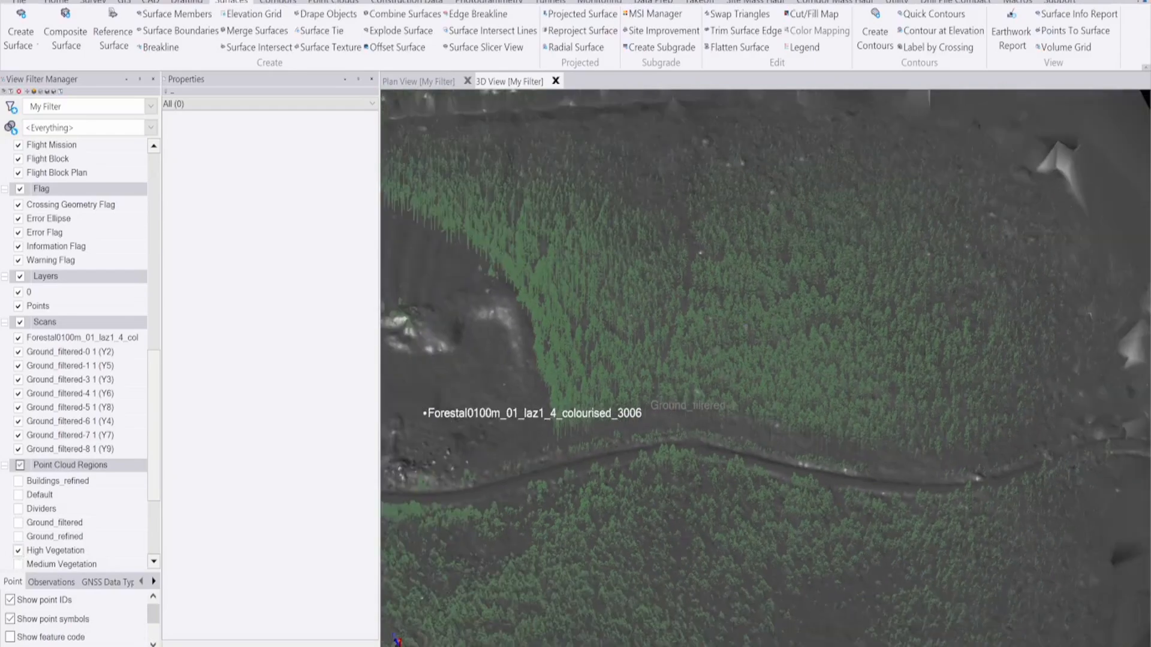
scroll(717, 248, "up", 2)
right_click_drag(716, 248, 796, 286)
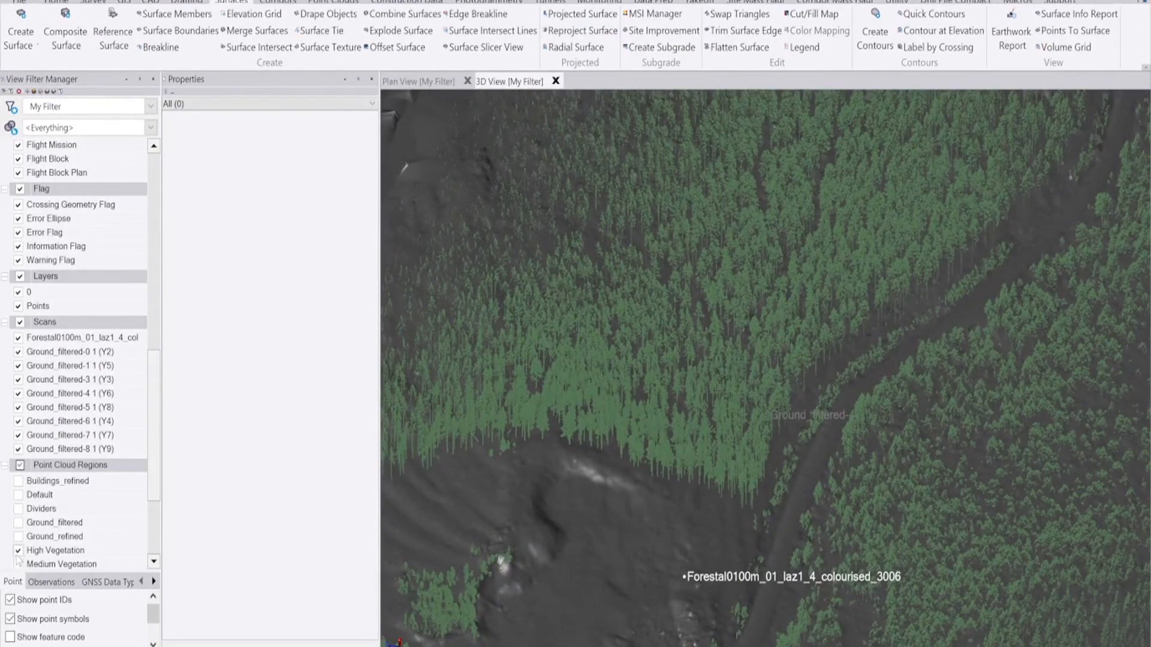
scroll(759, 143, "down", 5)
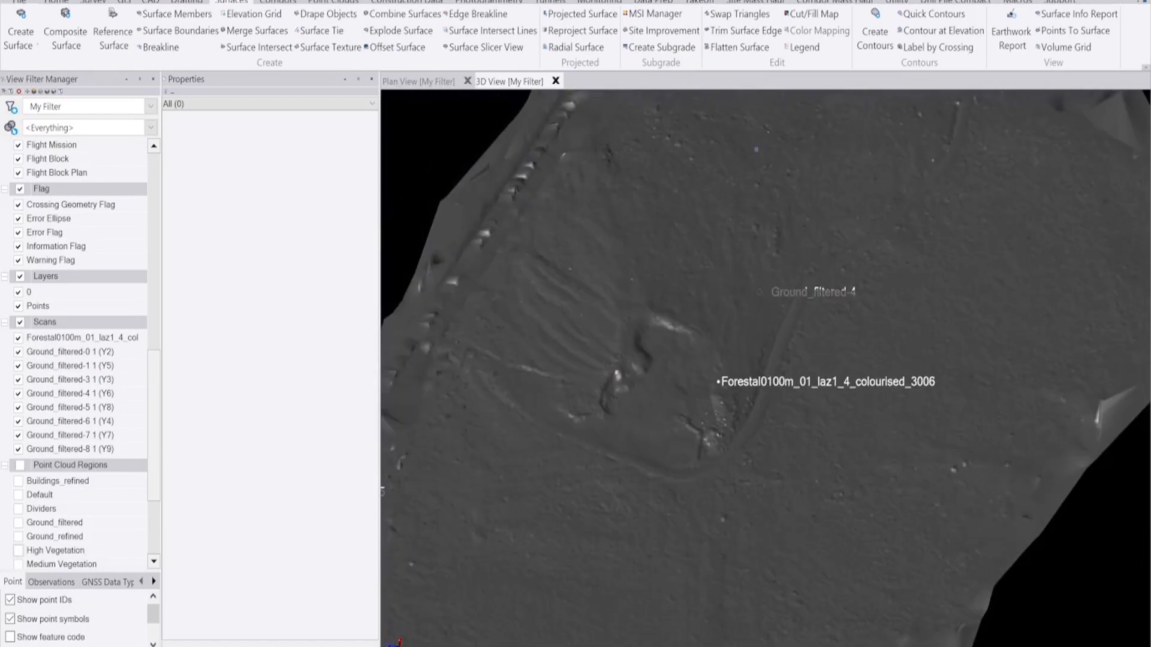
- Examine the whole surface from several angles, including its outer edges where the ground triangulates into spikes
scroll(577, 423, "down", 5)
scroll(575, 467, "up", 6)
scroll(607, 458, "down", 5)
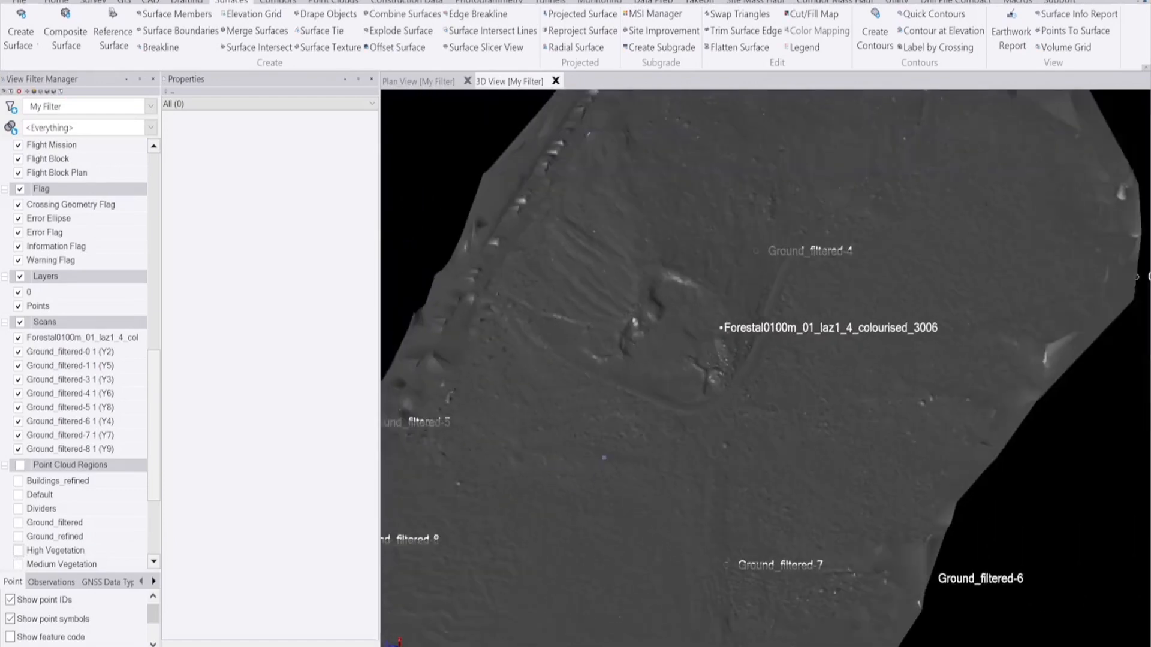
middle_click_drag(702, 156, 828, 216)
scroll(719, 230, "up", 4)
scroll(719, 270, "up", 2)
middle_click_drag(830, 273, 748, 251)
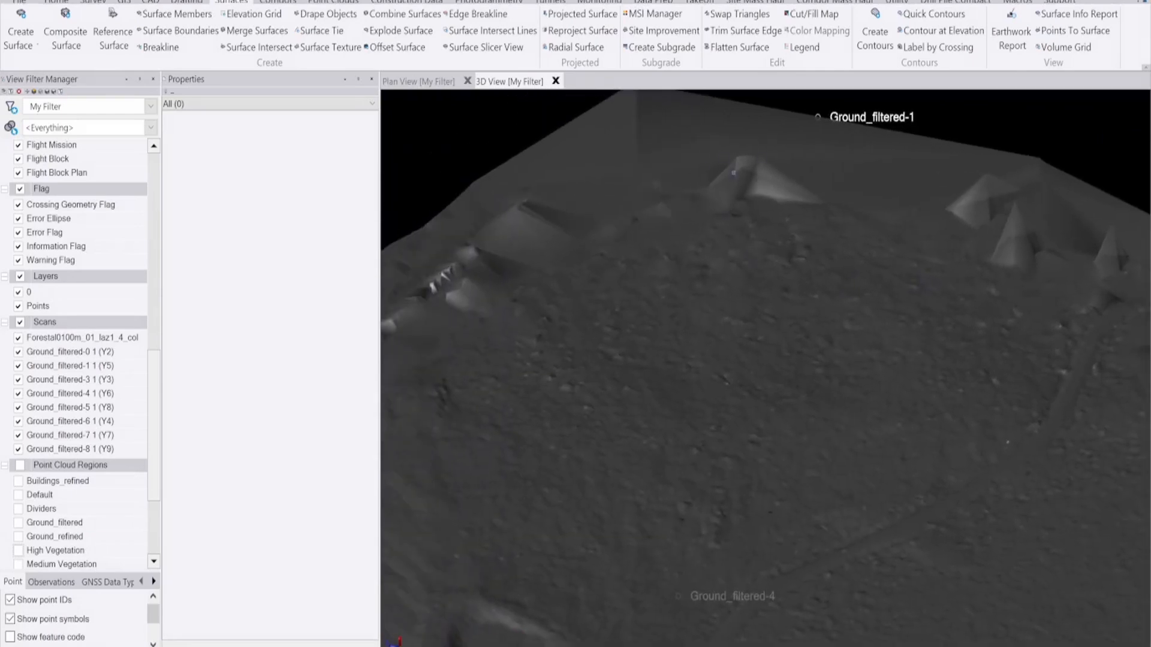
middle_click_drag(499, 256, 822, 296)
scroll(822, 297, "down", 5)
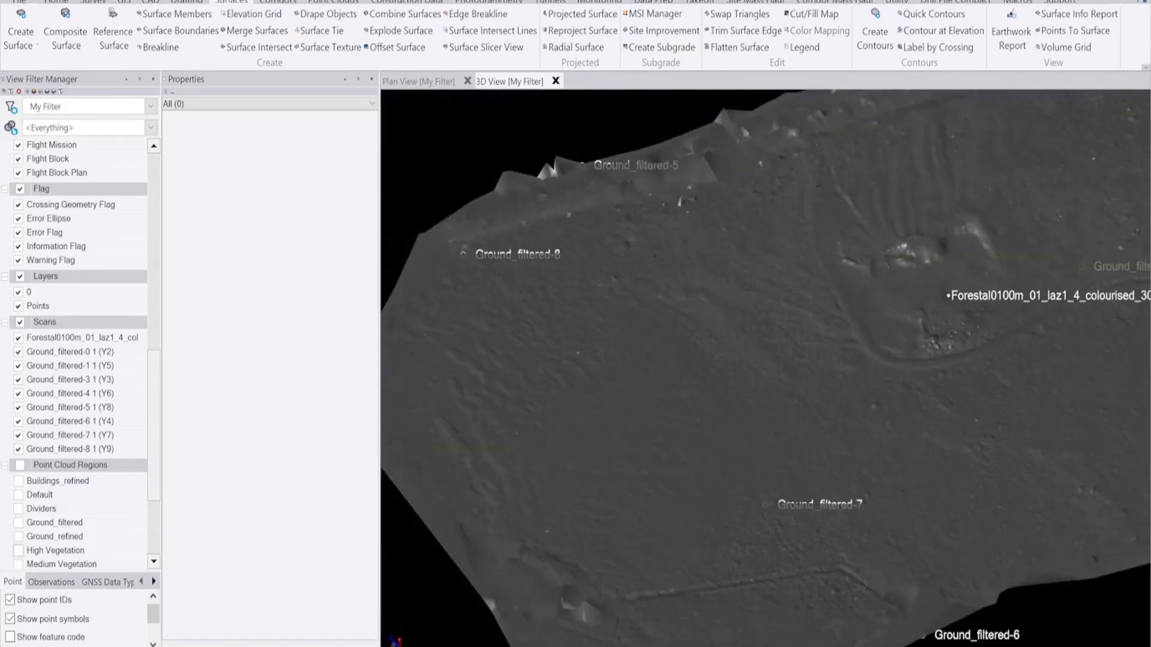
middle_click_drag(867, 360, 607, 429)
middle_click_drag(911, 327, 632, 357)
mouse_move(719, 327)
middle_mouse_down()
mouse_move(829, 336)
mouse_move(969, 296)
mouse_move(874, 291)
mouse_move(856, 410)
mouse_move(863, 399)
middle_mouse_up()
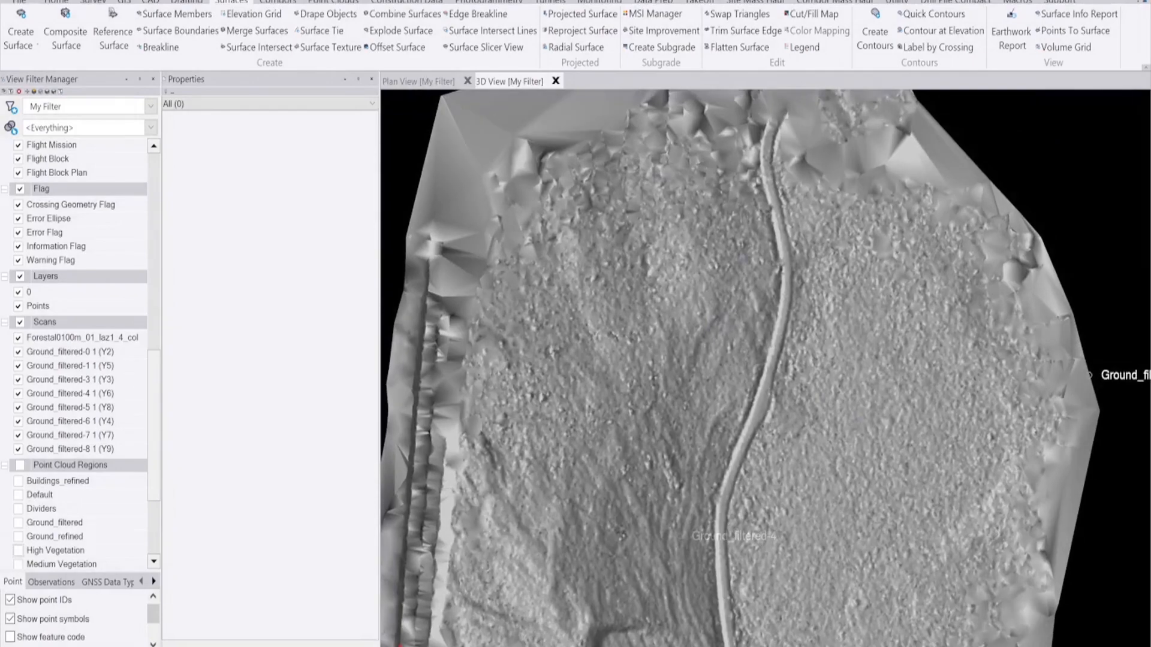
- Examine the Ground1 surface up close along the road in 3D, from the straight stretch to the curve near the clearing
scroll(816, 202, "down", 3)
scroll(734, 599, "up", 10)
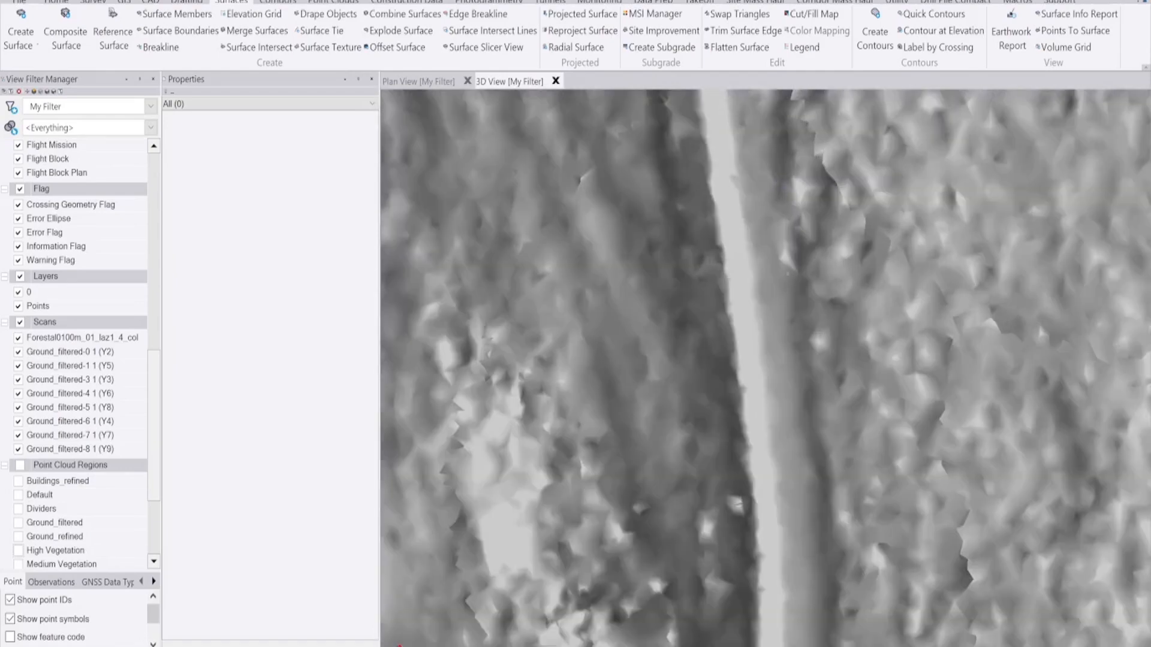
middle_click_drag(743, 527, 765, 286)
scroll(766, 285, "up", 2)
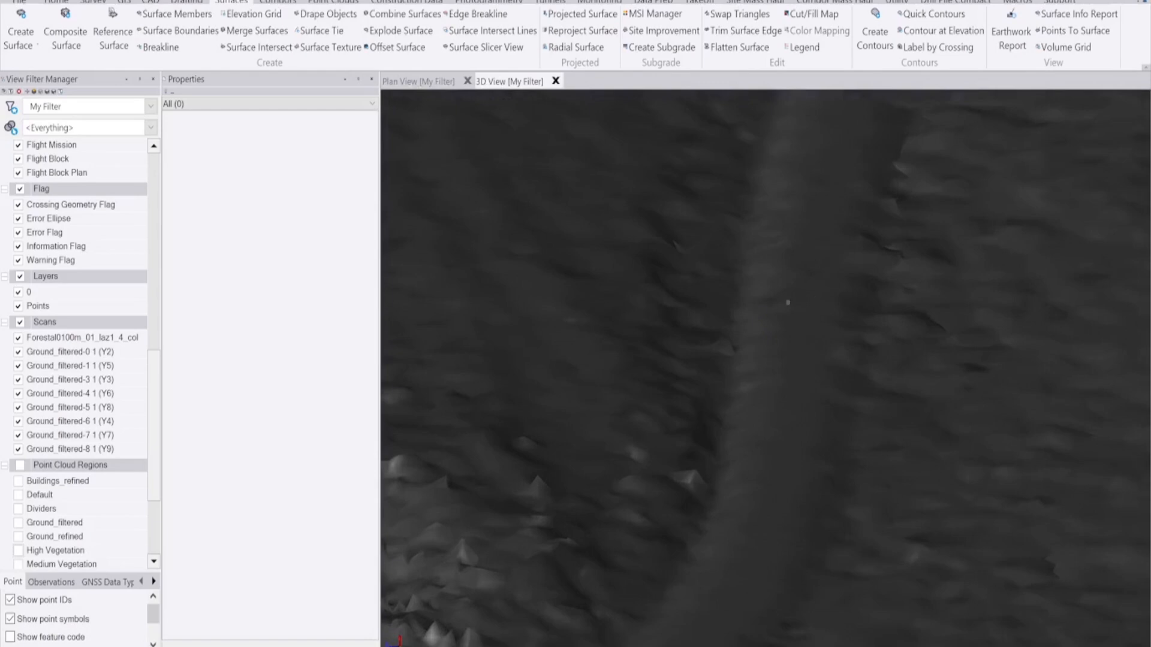
scroll(762, 453, "down", 3)
middle_click_drag(756, 440, 721, 474)
scroll(721, 474, "down", 6)
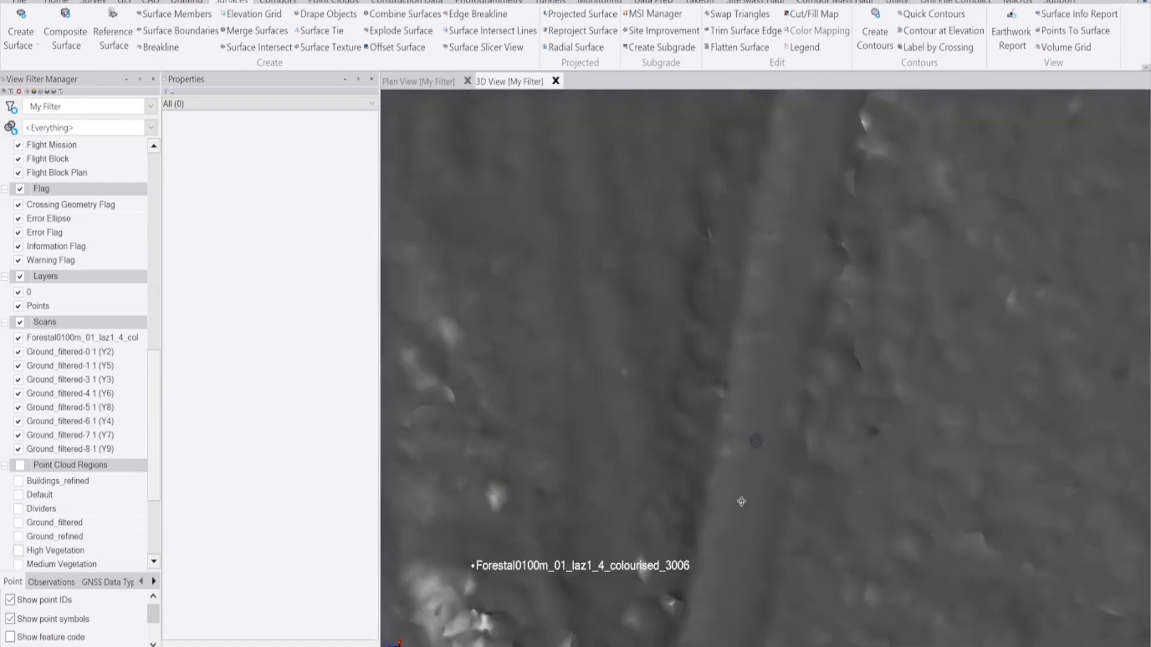
scroll(777, 359, "up", 8)
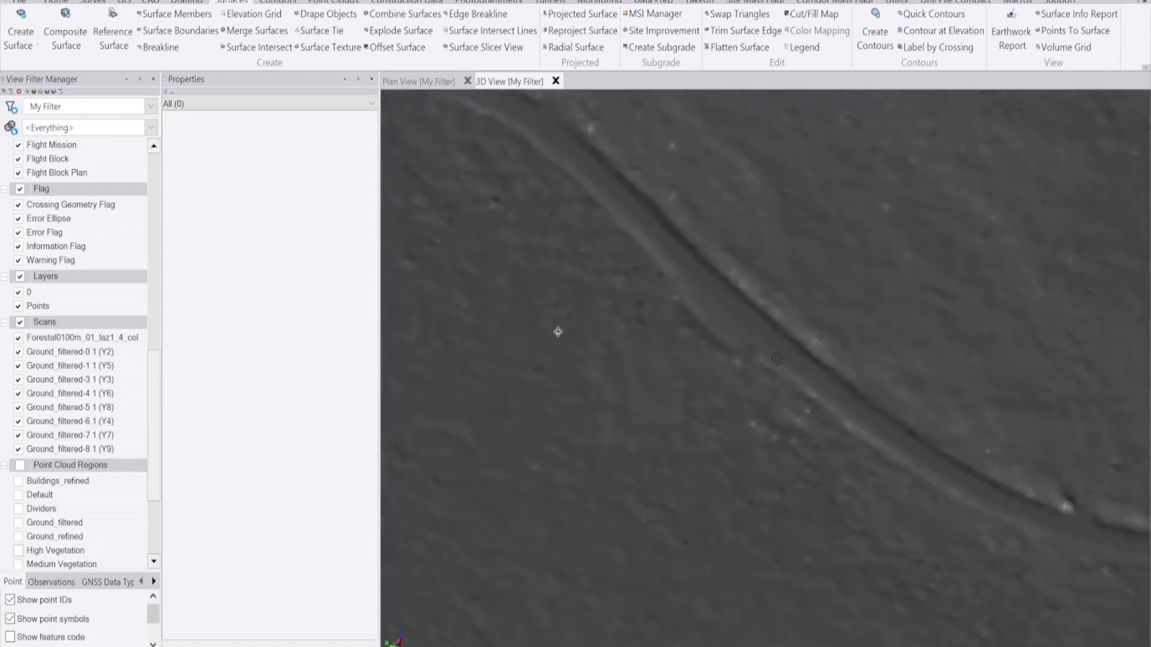
middle_click_drag(557, 331, 511, 314)
scroll(851, 421, "up", 2)
middle_click_drag(798, 424, 750, 405)
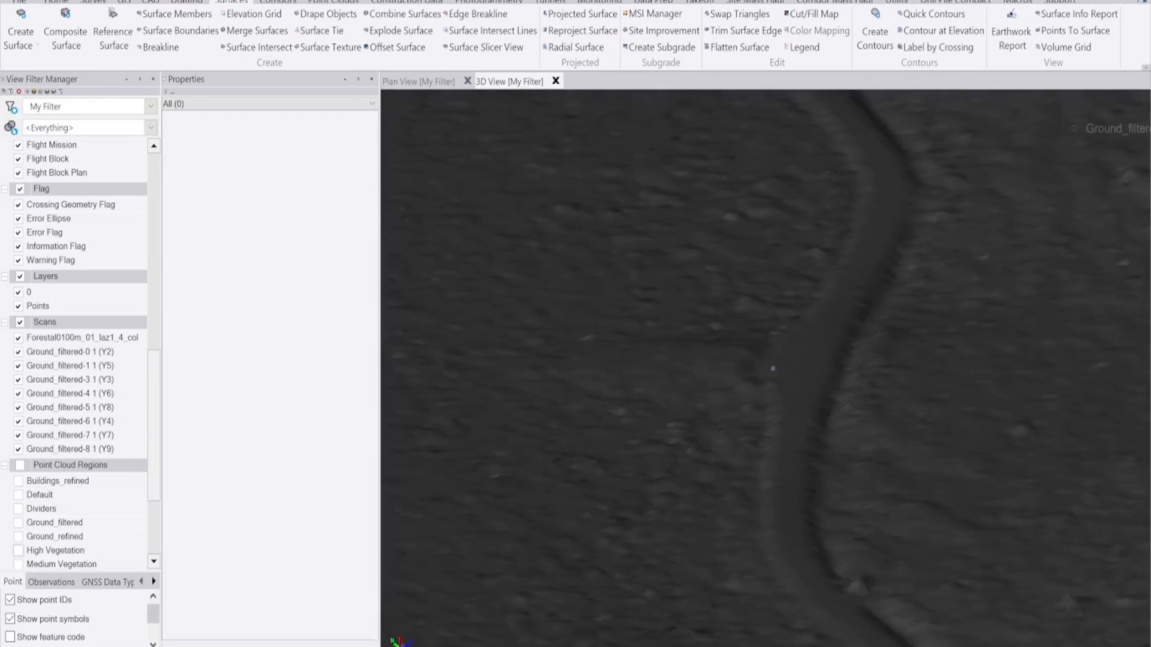
scroll(773, 371, "down", 2)
mouse_move(802, 329)
middle_mouse_down()
mouse_move(816, 292)
mouse_move(813, 391)
mouse_move(791, 349)
middle_mouse_up()
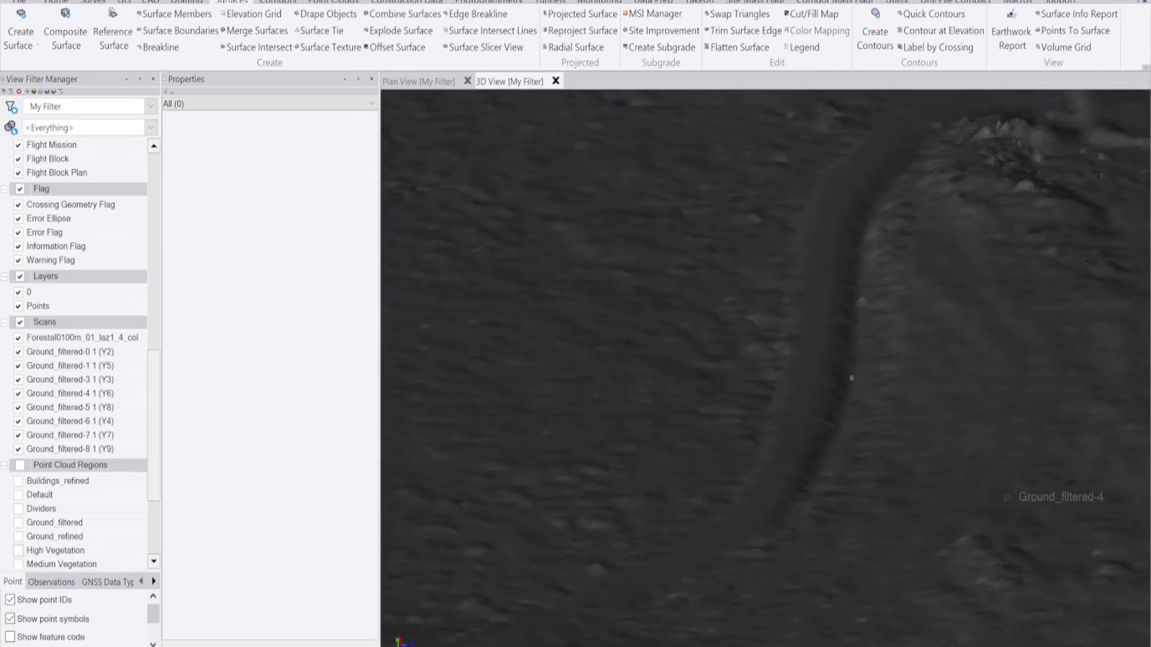
middle_click_drag(814, 255, 840, 342)
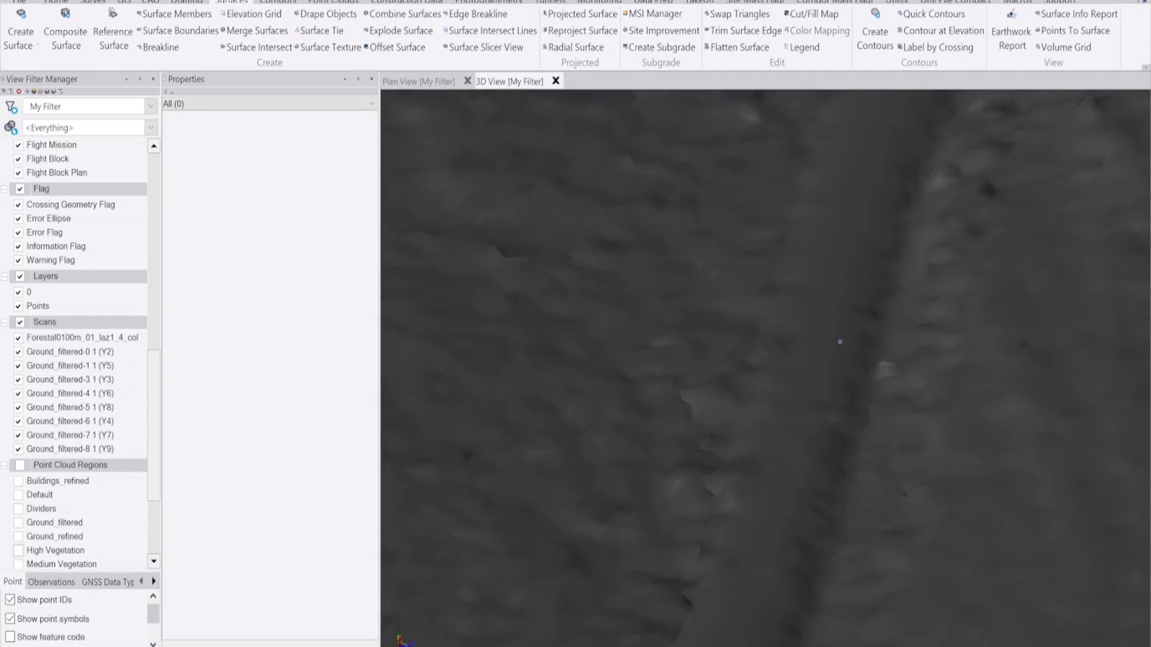
middle_click_drag(828, 336, 780, 308)
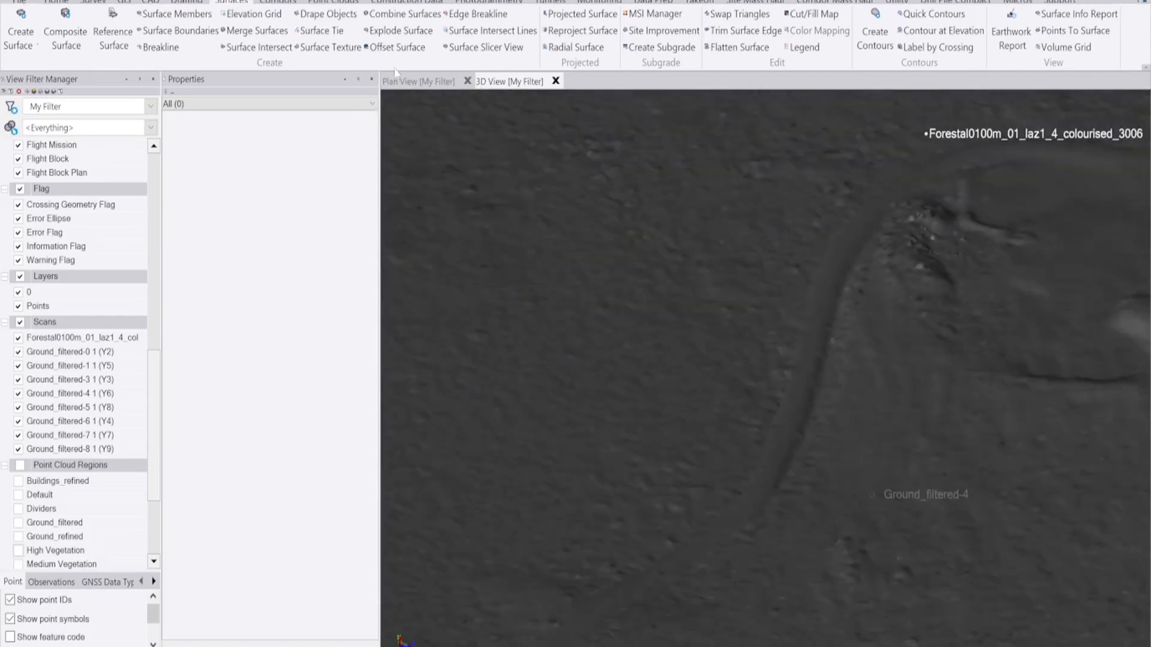
- In the plan view, hide the Ground1 surface and show all point cloud regions
left_click(424, 86)
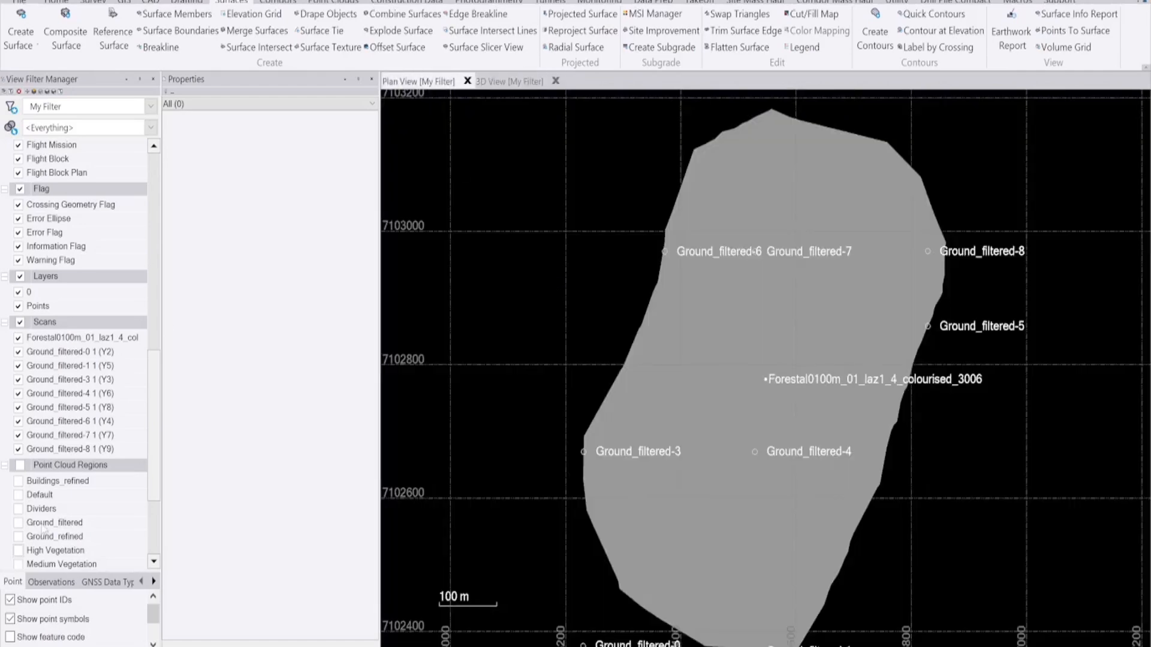
scroll(36, 545, "down", 3)
left_click(20, 535)
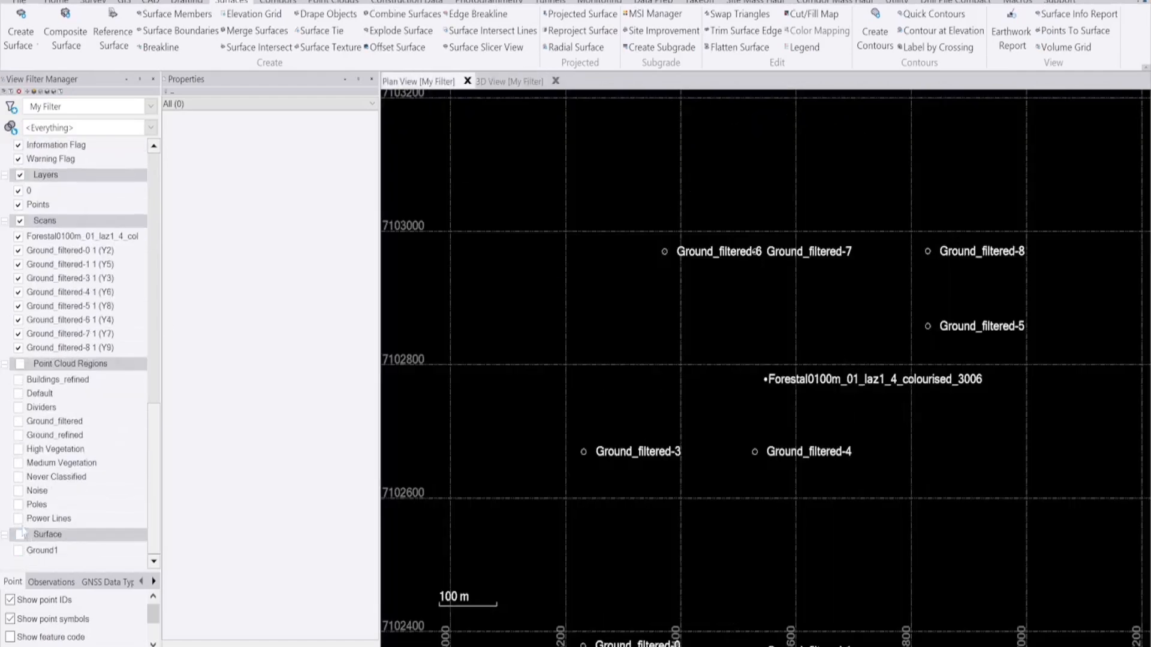
left_click(20, 364)
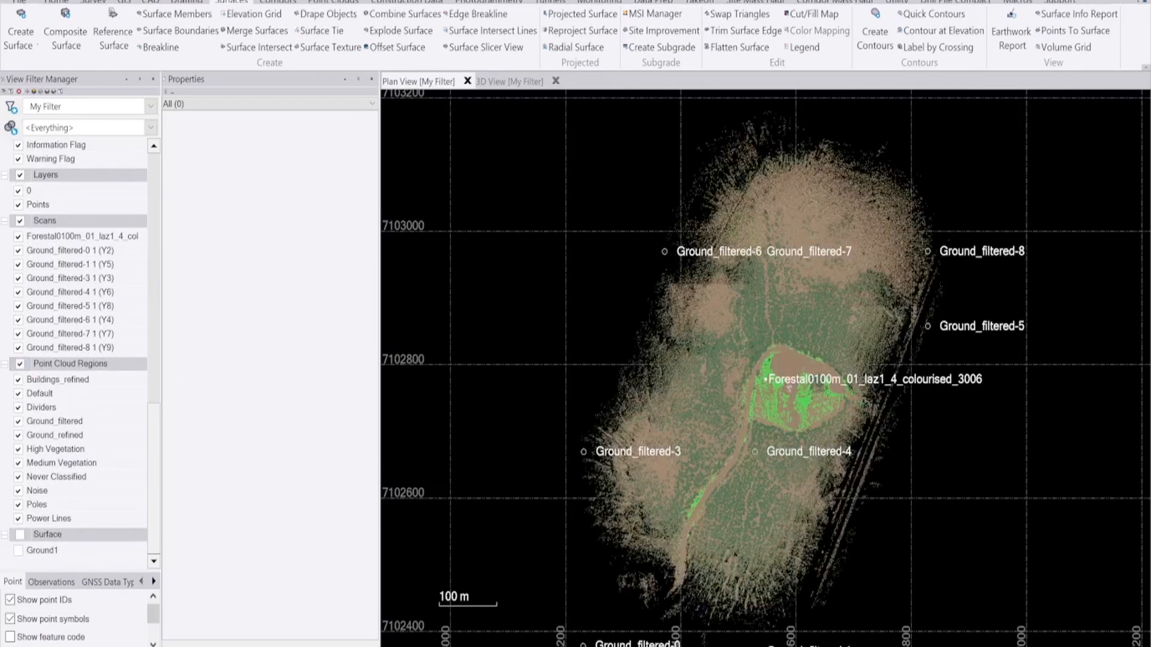
- Render the point cloud in True Color and bring the forest road into close view
scroll(707, 528, "up", 6)
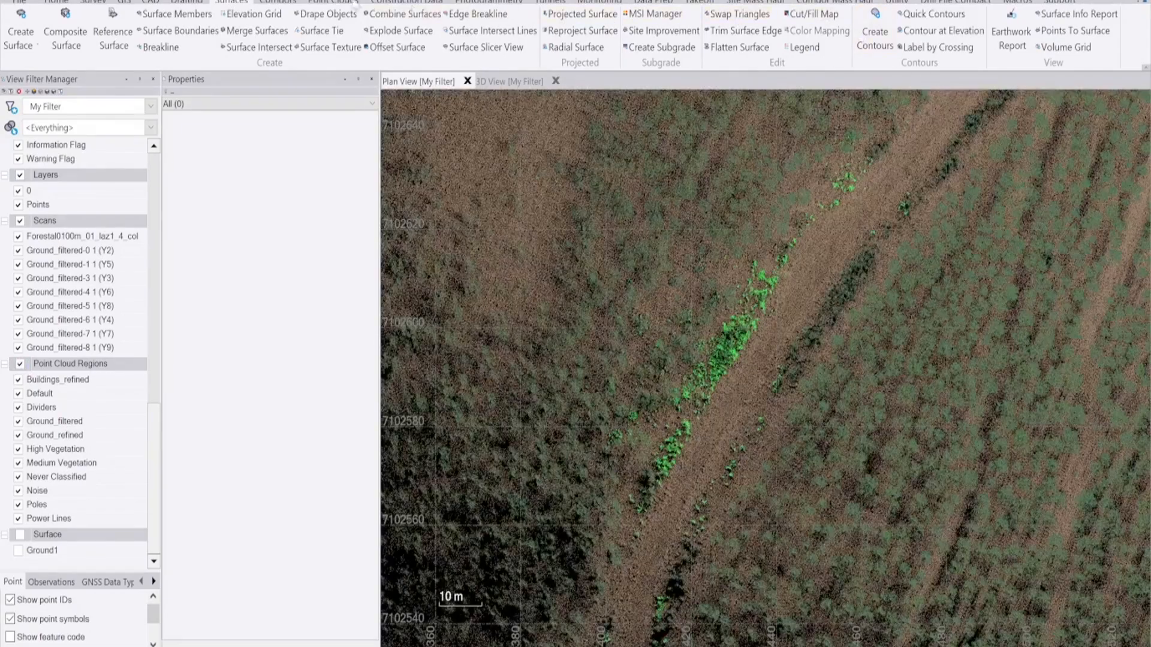
left_click(356, 4)
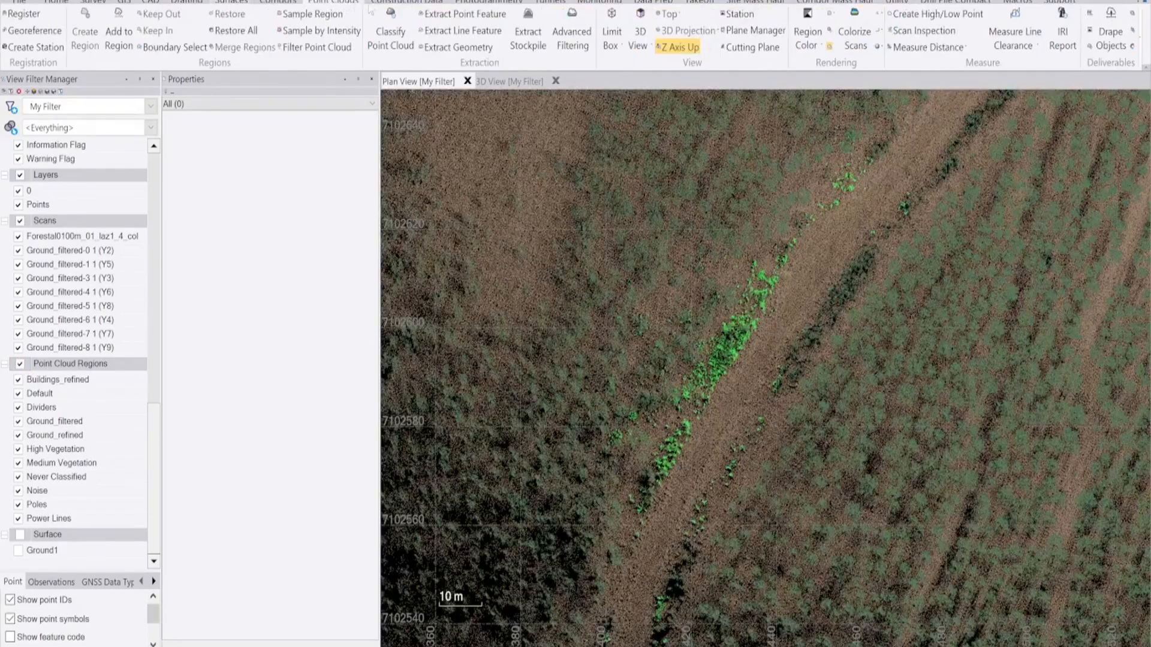
left_click(809, 37)
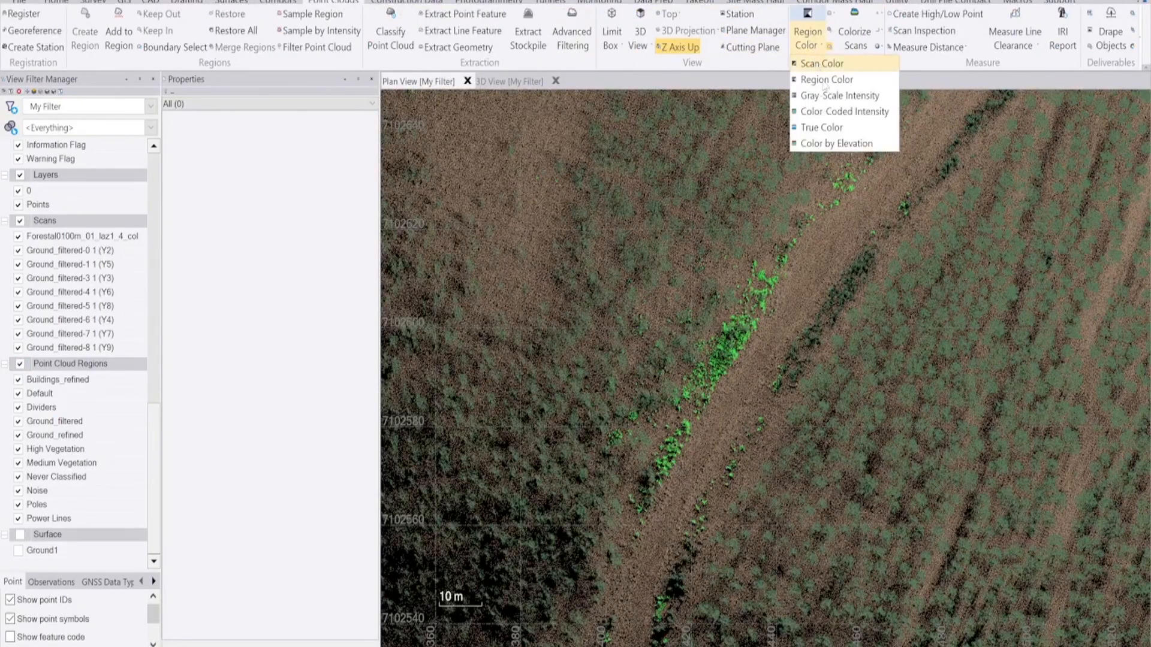
left_click(825, 127)
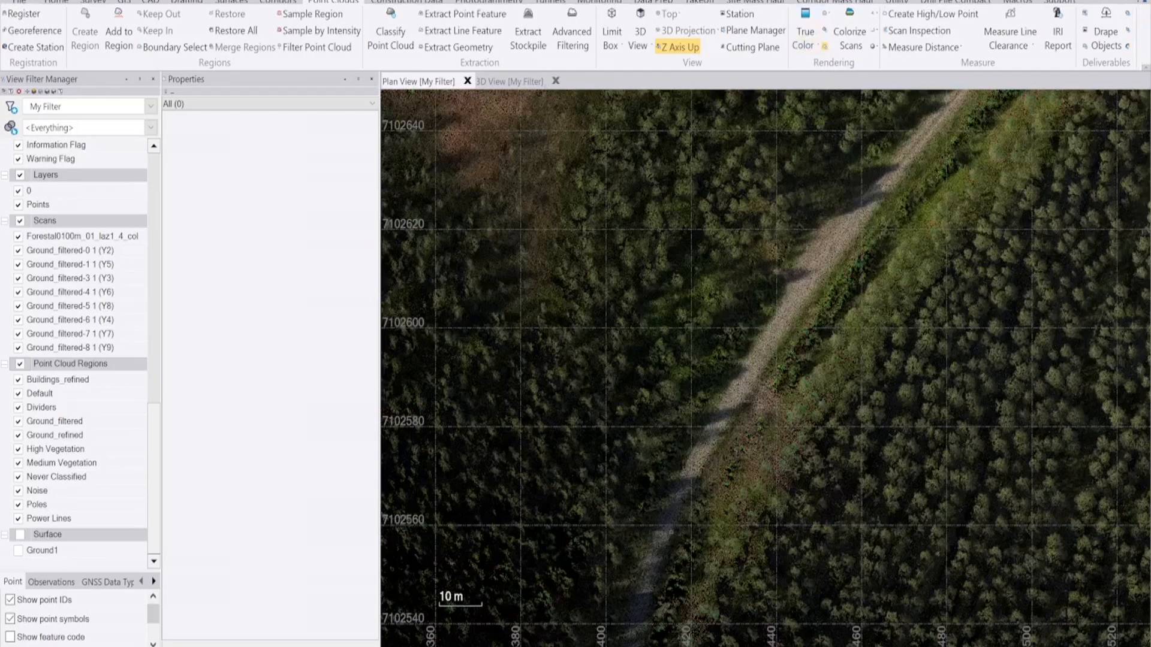
scroll(670, 531, "up", 3)
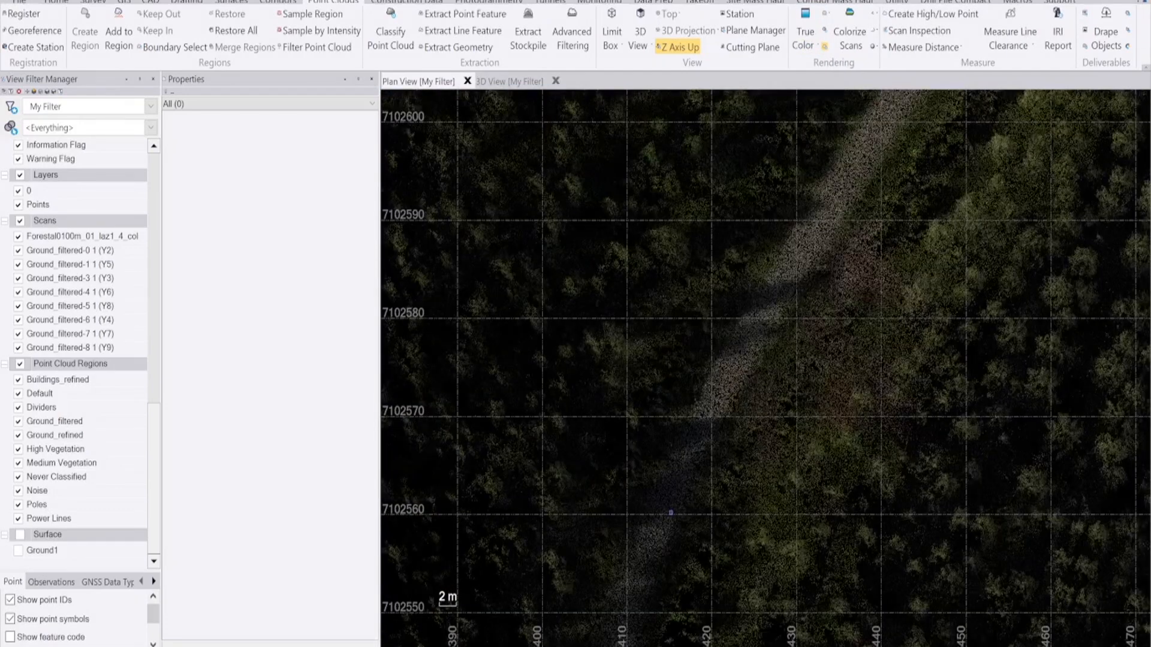
- Start a CAD polyline and name it Road CL
left_click(147, 2)
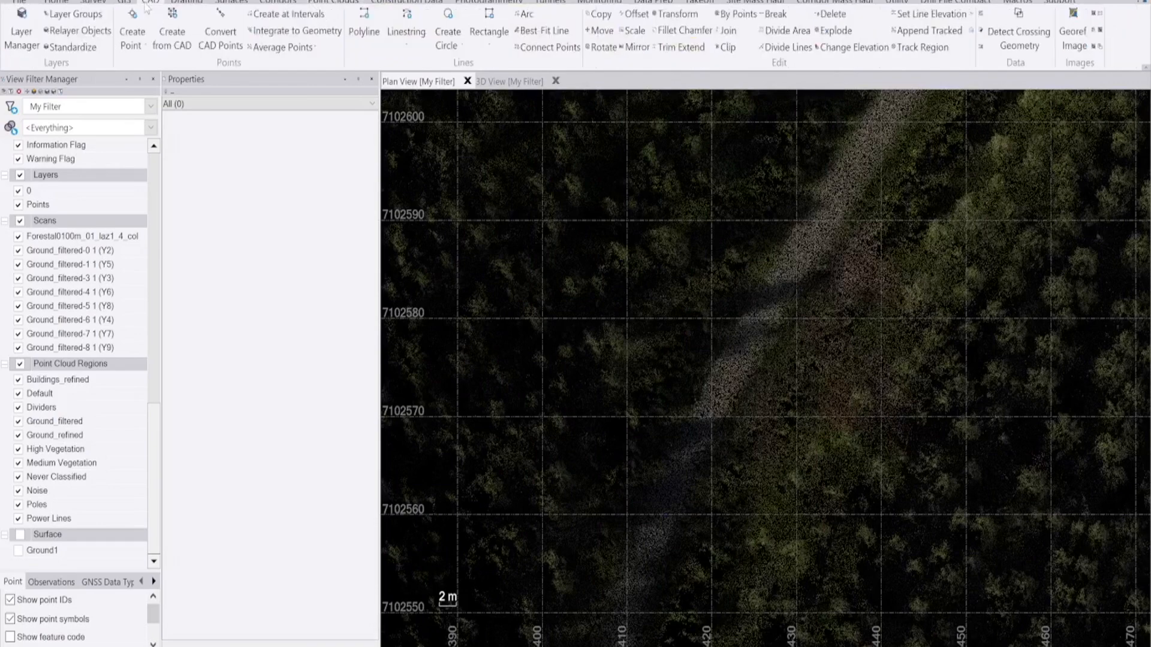
left_click(412, 40)
left_click(413, 40)
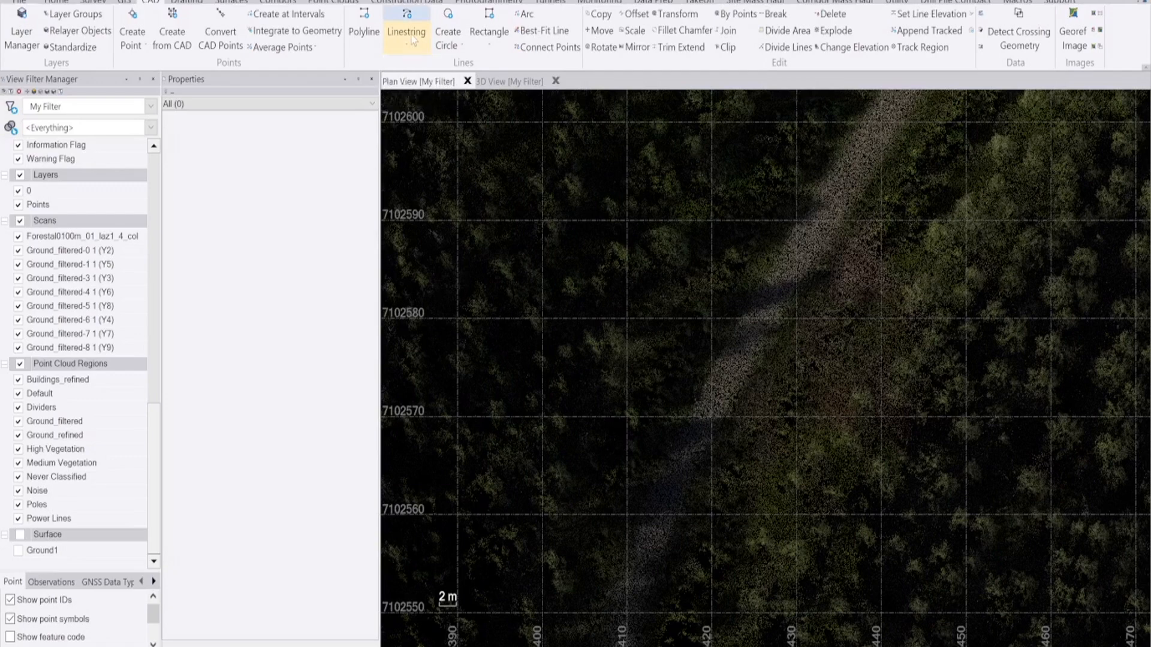
left_click(364, 27)
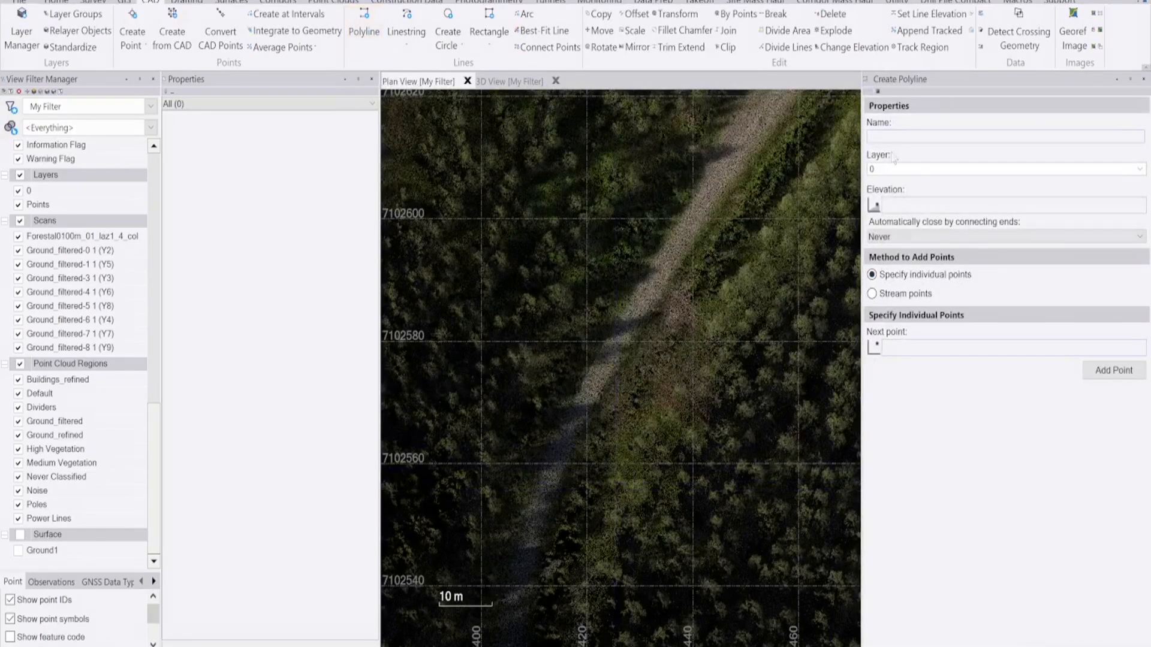
left_click(895, 136)
type("Road CL")
- Assign the Road CL polyline to a new layer named Road and set its elevation to 50
left_click(1059, 173)
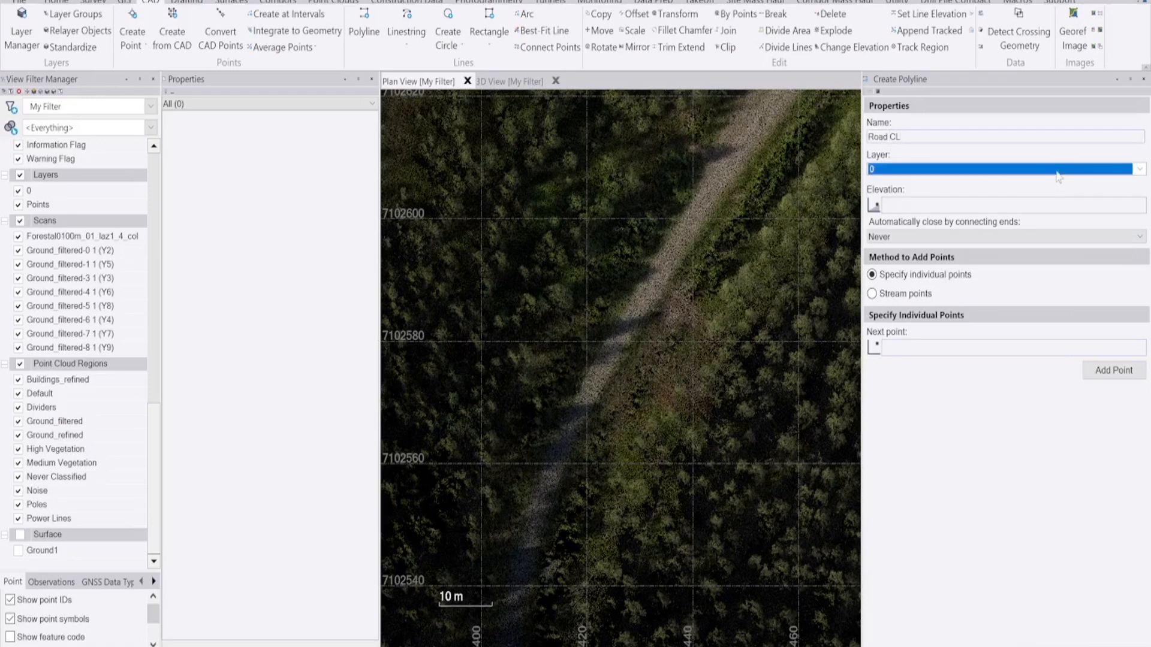
left_click(1140, 169)
left_click(899, 202)
type("Road")
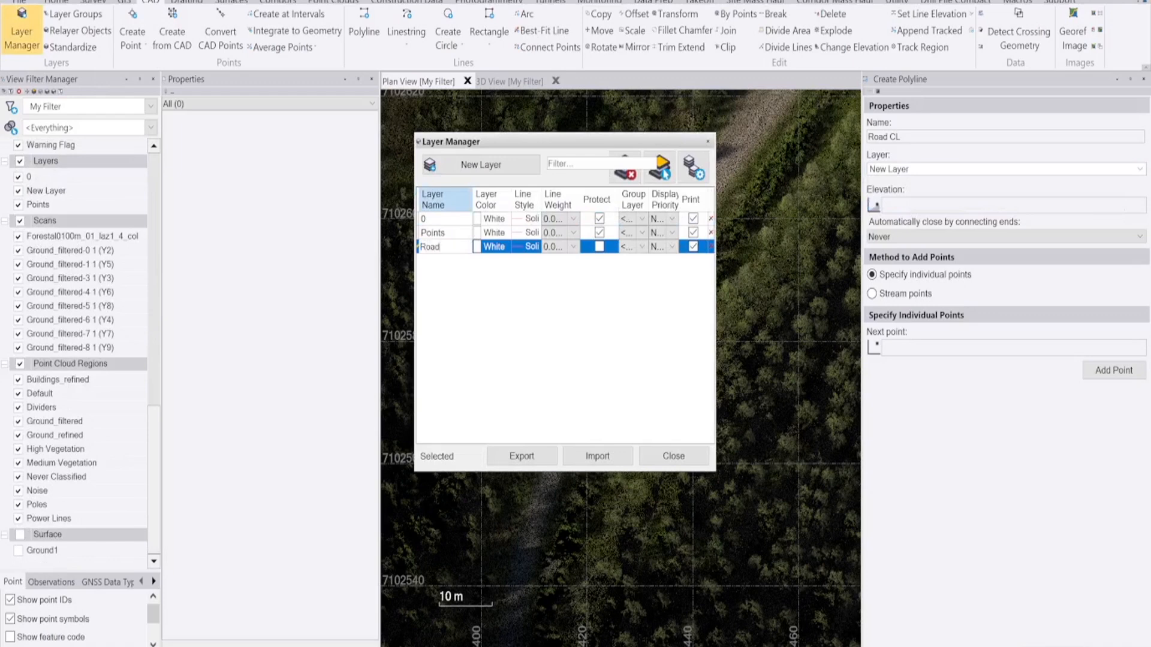
left_click(673, 456)
left_click(920, 203)
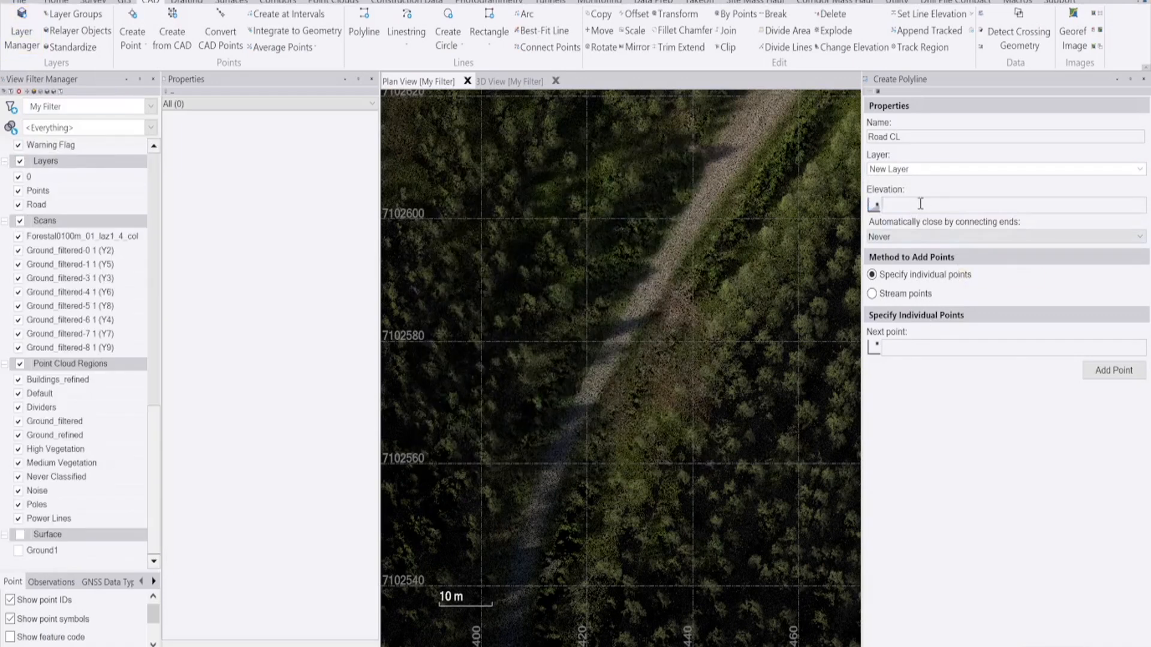
type("50")
- Trace the Road CL polyline with individual points along the road's middle, from about northing 7102552 to 7102678
left_click(924, 348)
scroll(537, 510, "up", 3)
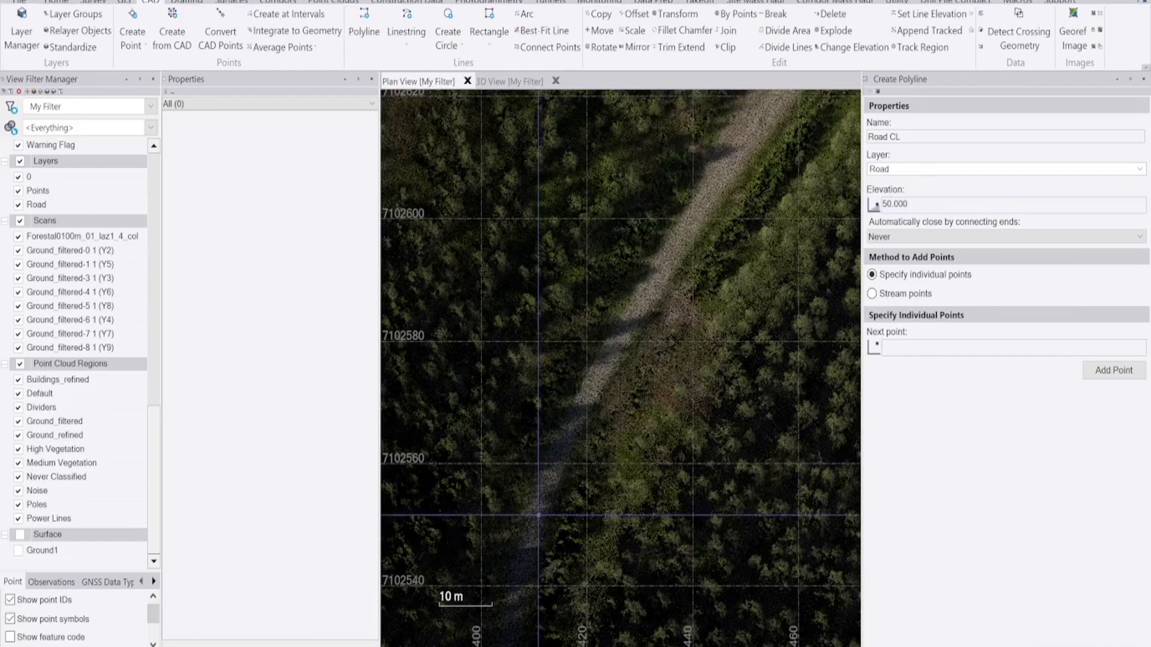
left_click(538, 510)
left_click(568, 455)
left_click(619, 318)
middle_click_drag(667, 232, 542, 455)
left_click(542, 454)
left_click(663, 268)
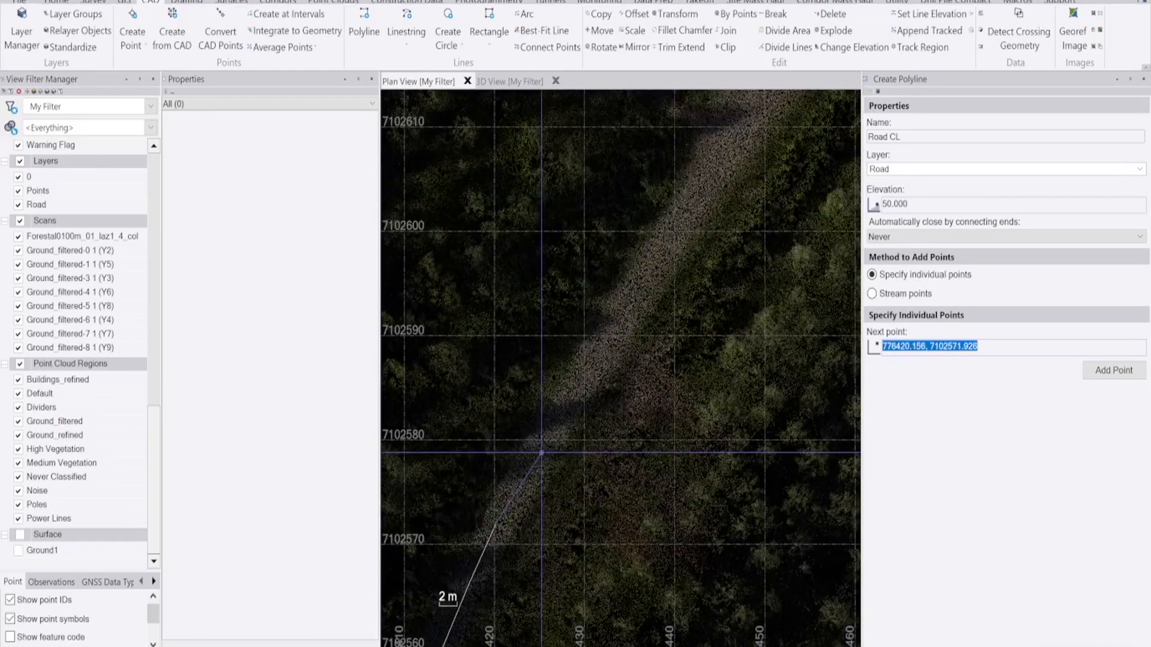
left_click(721, 169)
middle_click_drag(761, 107, 643, 382)
left_click(717, 273)
middle_click_drag(761, 236, 638, 413)
left_click(704, 342)
middle_click_drag(745, 287, 622, 484)
left_click(628, 471)
left_click(729, 324)
middle_click_drag(753, 289, 646, 490)
scroll(646, 490, "up", 1)
left_click(732, 298)
middle_click_drag(771, 155, 642, 411)
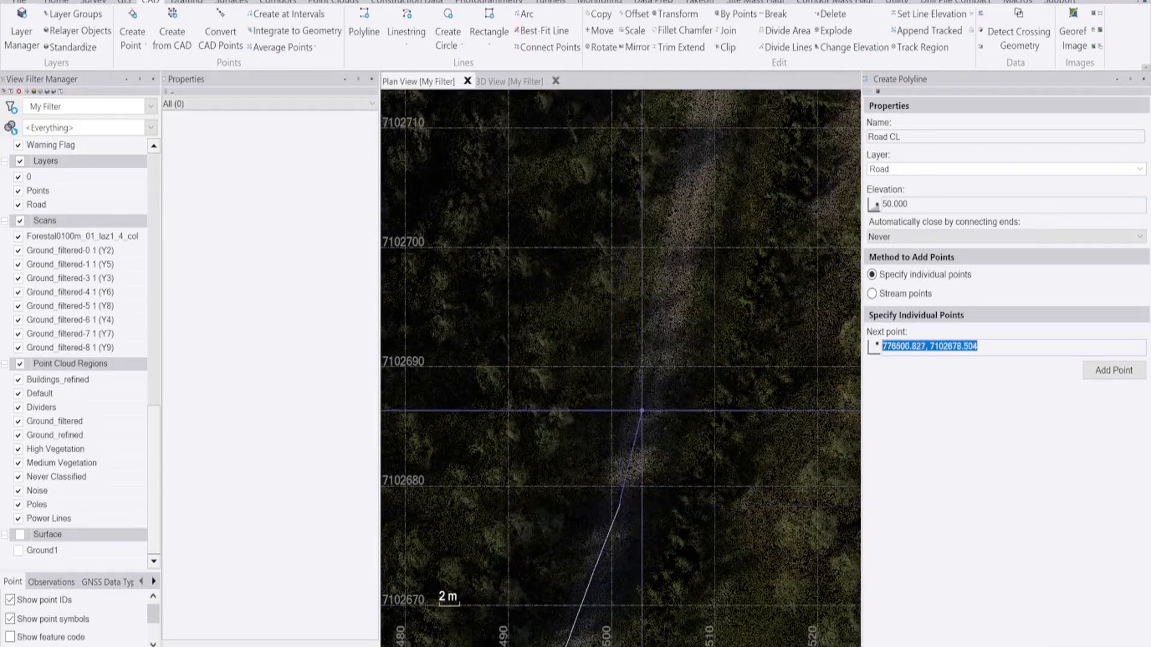
- Continue tracing the Road CL polyline northward along the road, from about northing 7102678 to the start of the bend by the clearing
left_click(668, 329)
middle_click_drag(718, 235, 645, 501)
left_click(629, 429)
left_click(666, 231)
middle_click_drag(676, 201, 610, 523)
left_click(628, 317)
middle_click_drag(671, 236, 614, 568)
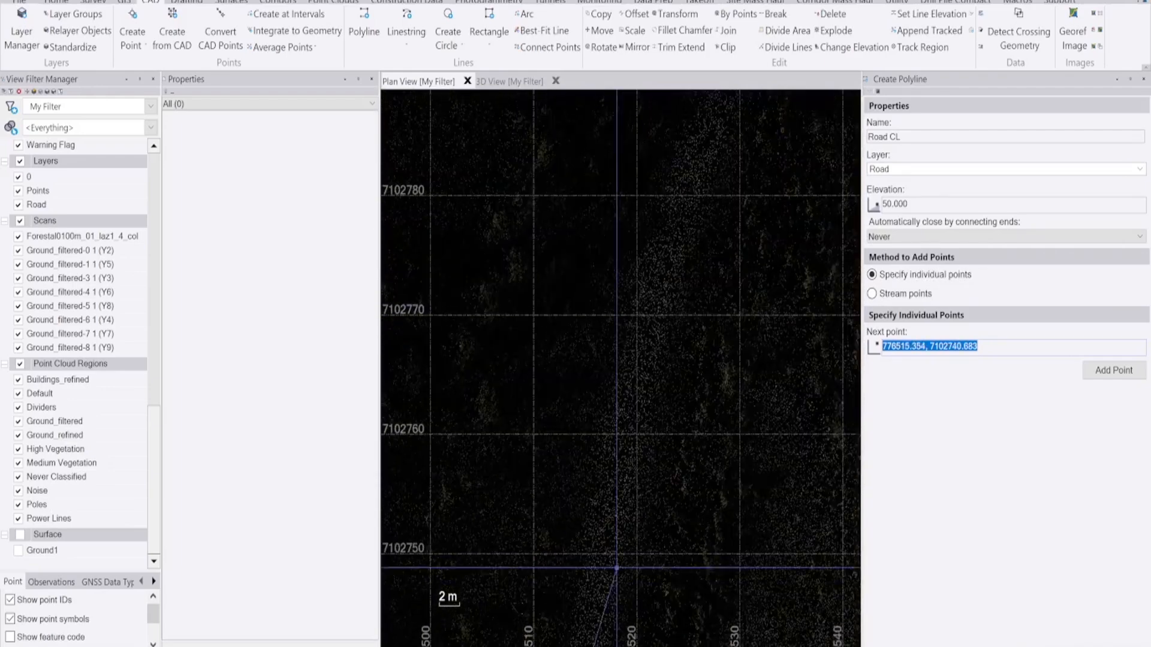
left_click(626, 427)
left_click(656, 271)
middle_click_drag(668, 242, 606, 478)
- Trace Road CL around the bend to the clearing's edge at about 776560, 7102823, and finish the polyline
middle_click_drag(755, 263, 620, 409)
left_click(642, 350)
left_click(686, 306)
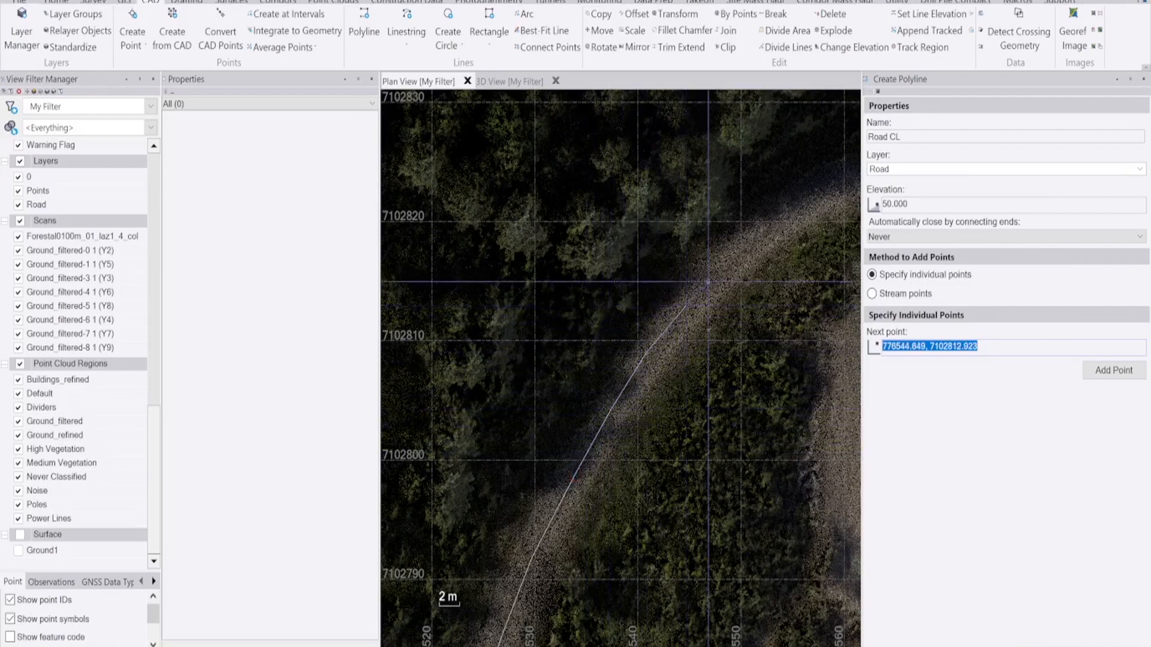
middle_click_drag(719, 272, 568, 489)
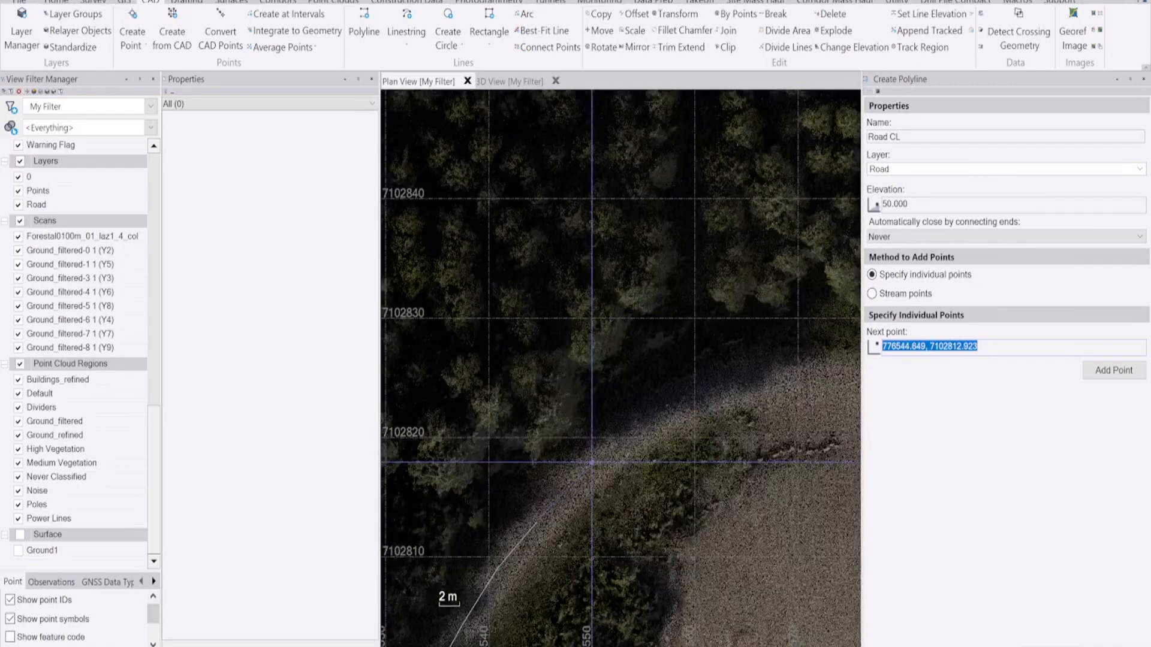
left_click(640, 426)
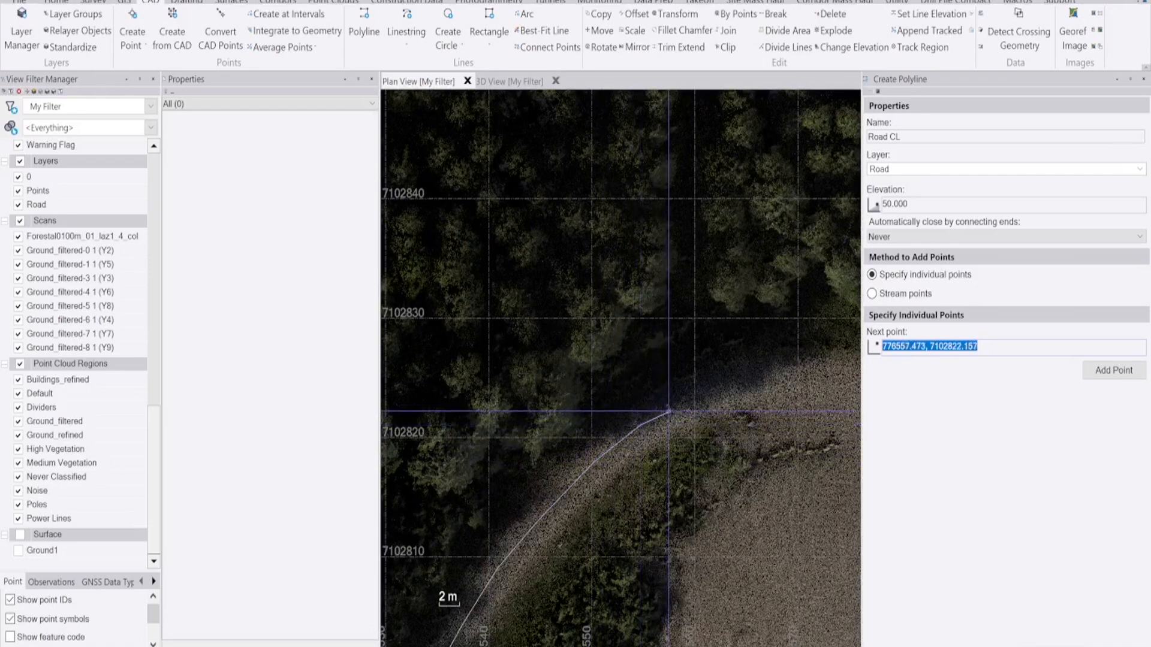
left_click(698, 399)
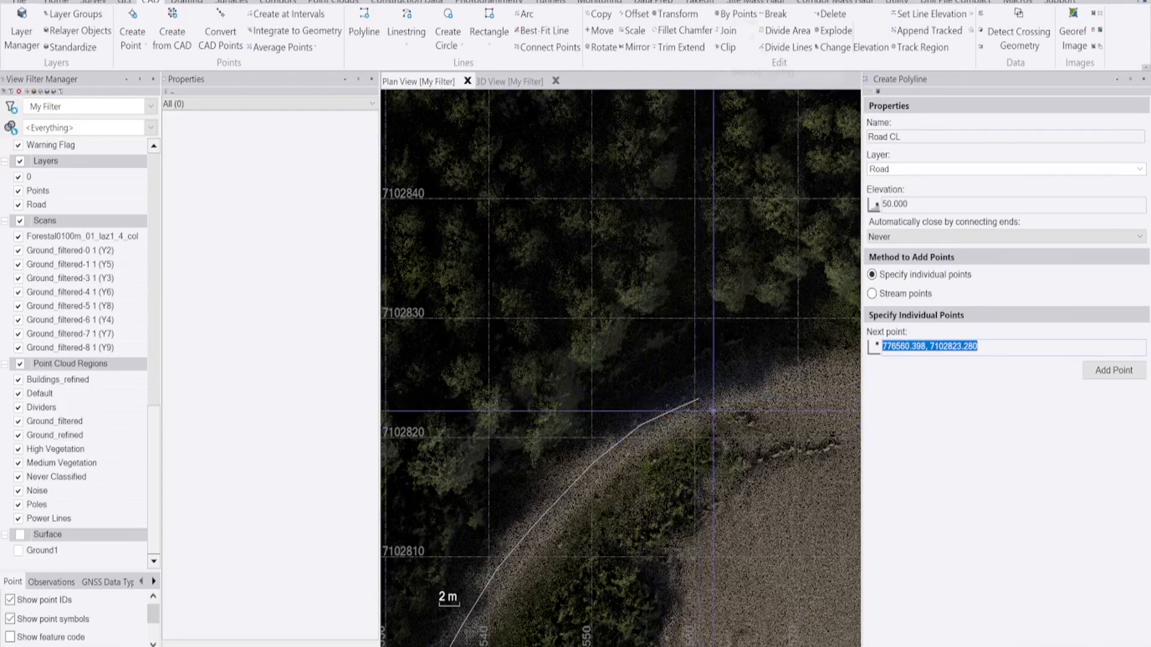
right_click(712, 413)
left_click(757, 21)
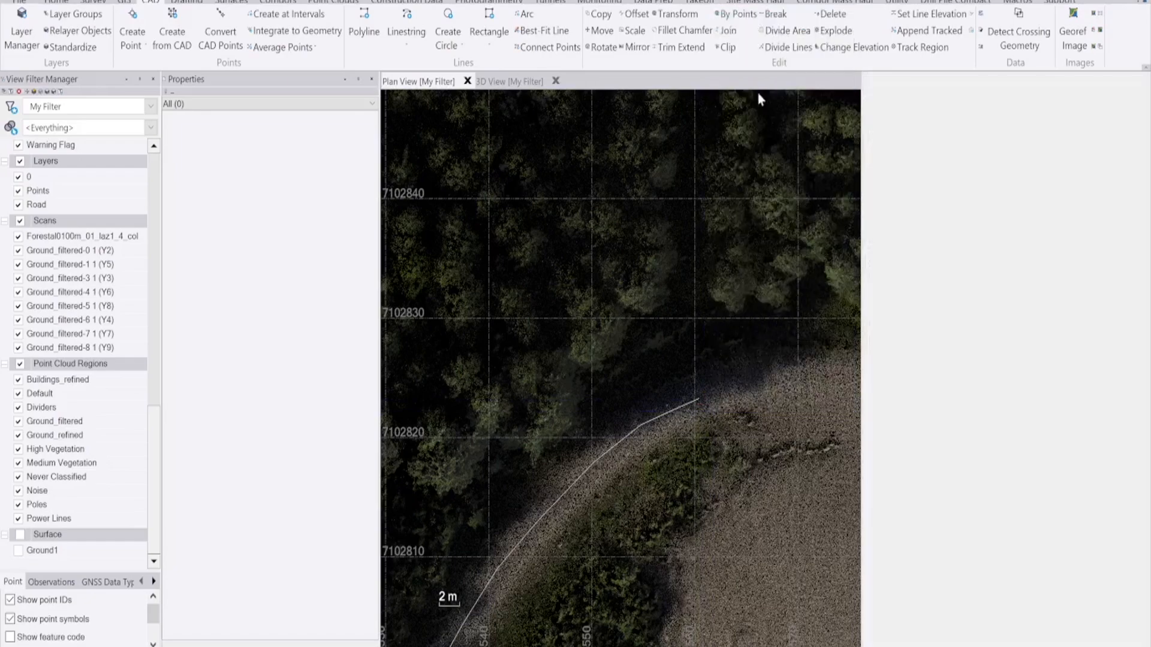
- Drape the Road CL polyline onto the Ground1 surface using Change Elevation with surface elevation
scroll(713, 282, "down", 5)
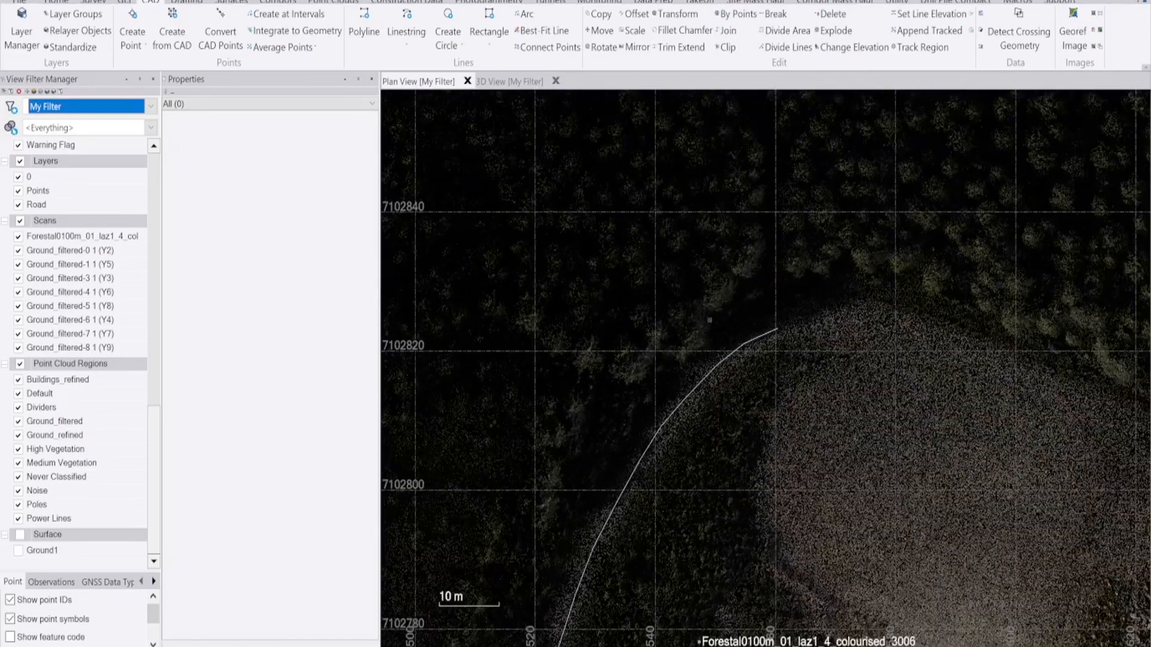
scroll(700, 297, "down", 1)
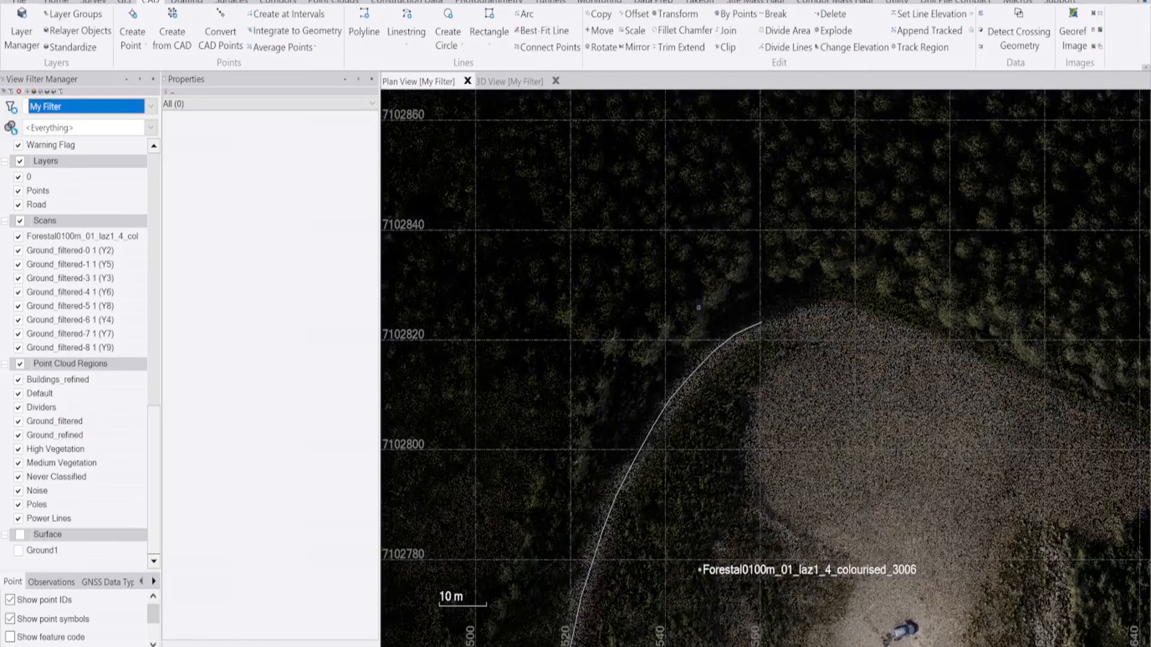
scroll(687, 245, "down", 2)
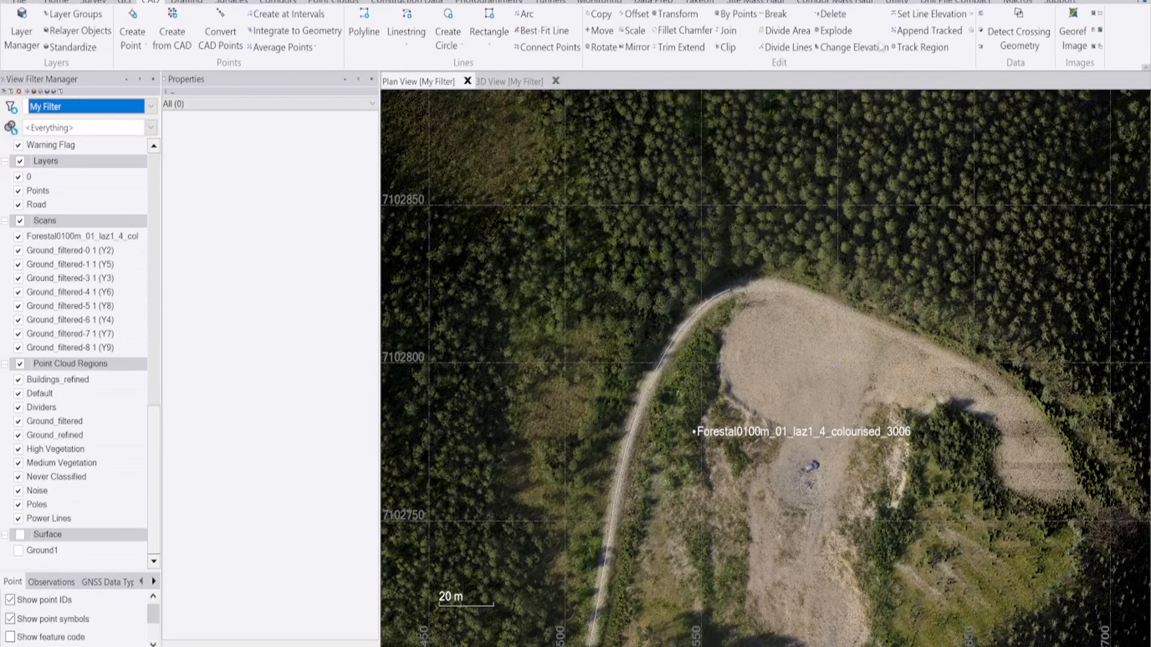
left_click(850, 48)
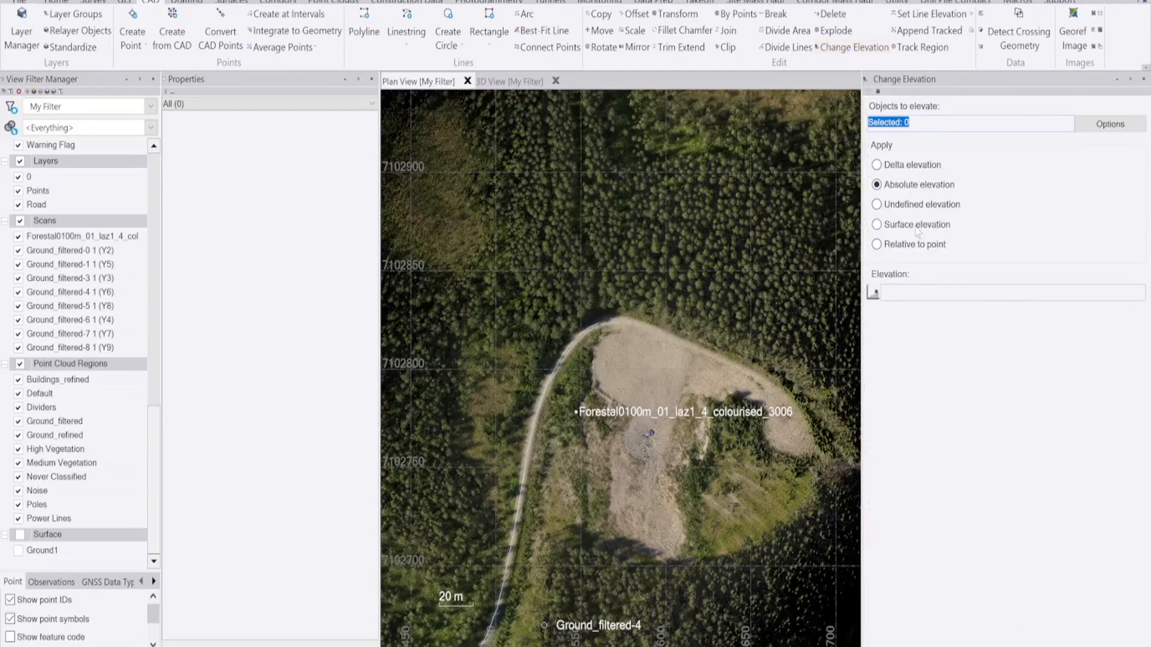
left_click(916, 227)
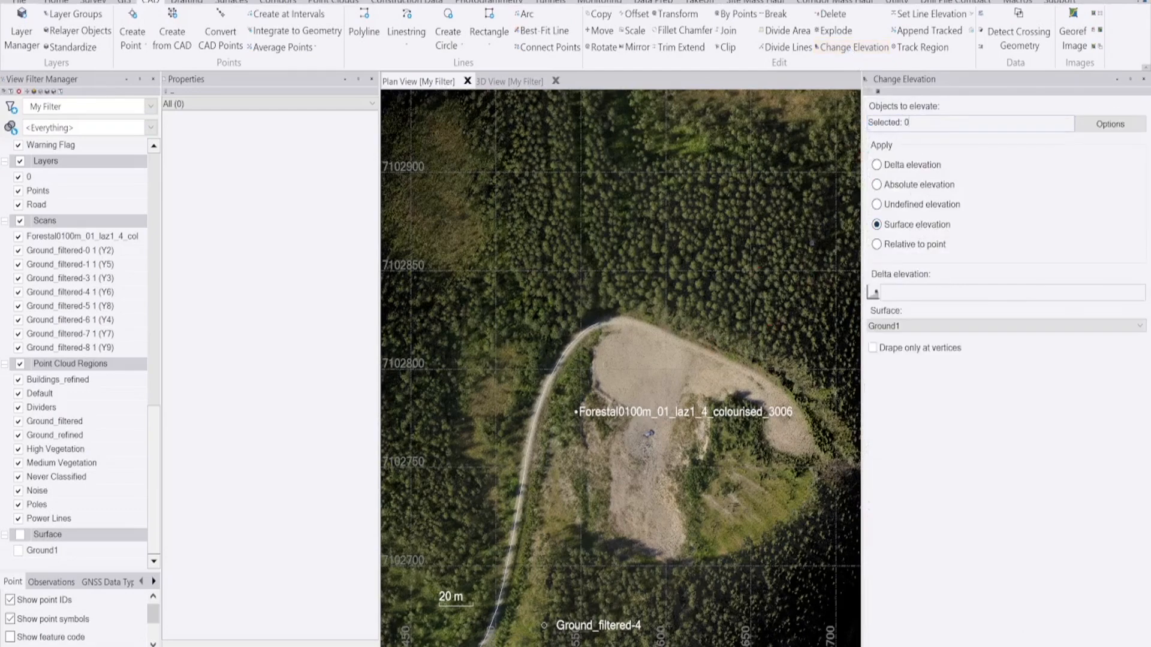
scroll(542, 436, "up", 3)
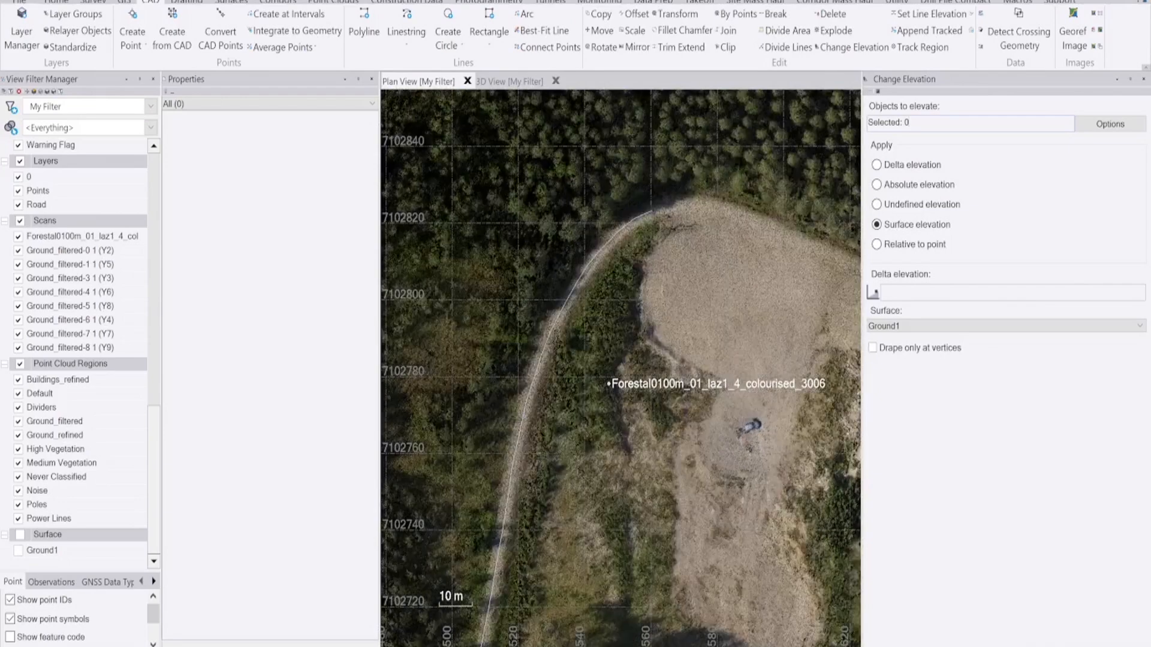
left_click(526, 423)
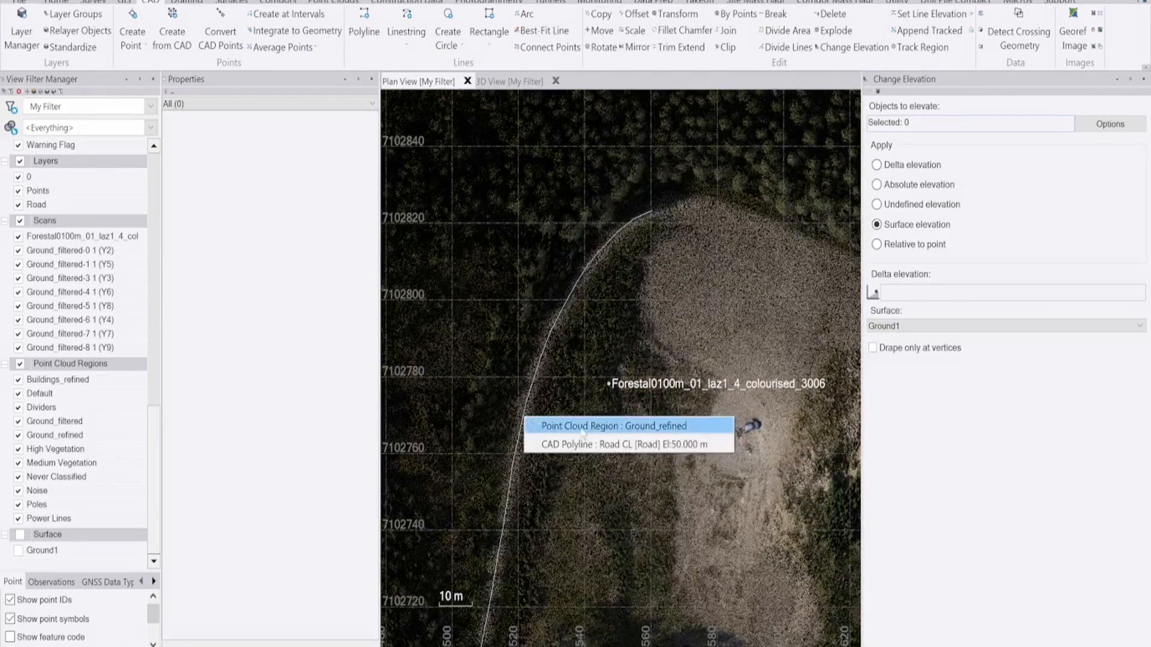
left_click(600, 447)
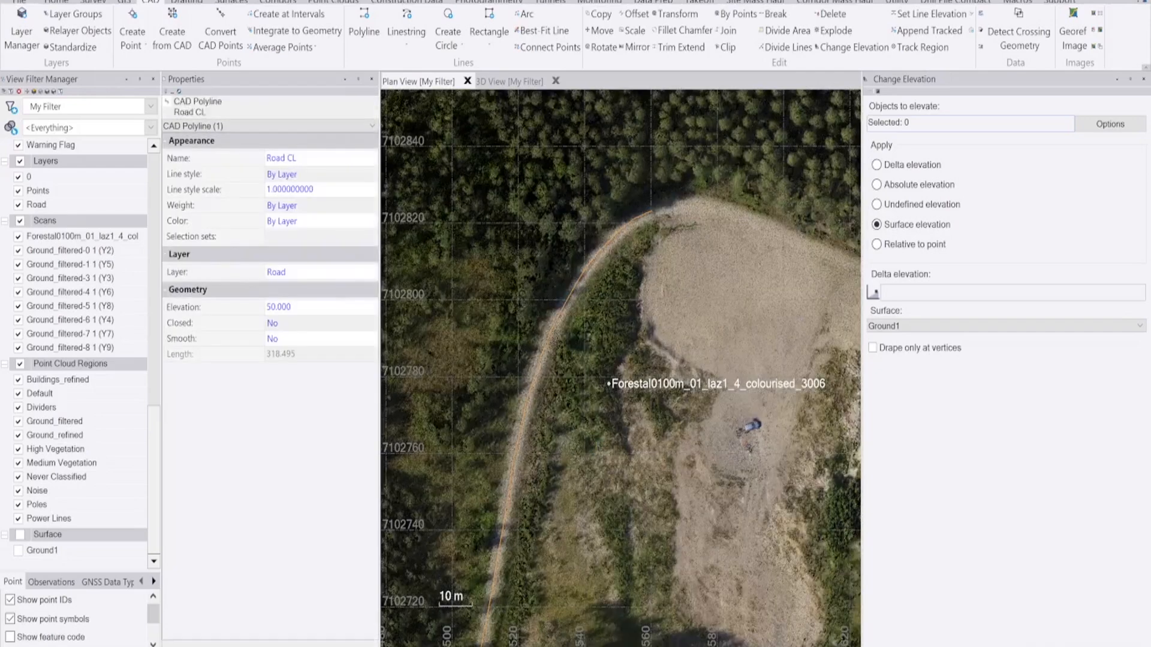
left_click(910, 324)
left_click(896, 336)
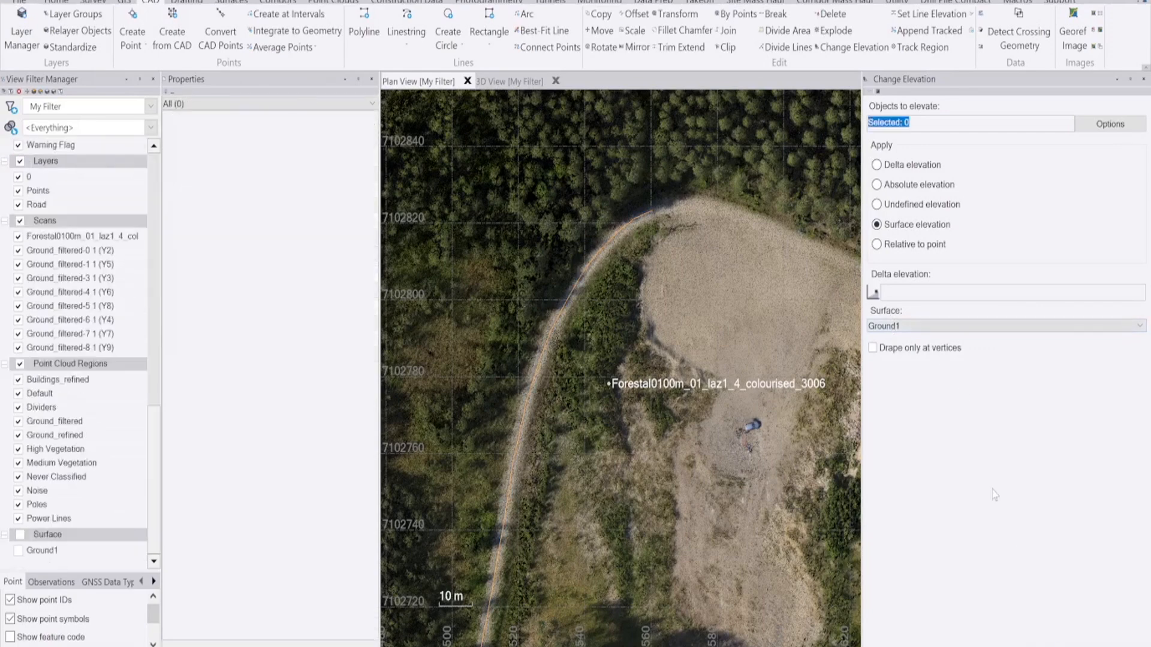
- Examine in 3D how the draped Road CL follows the road, and close the elevation tool
left_click(498, 84)
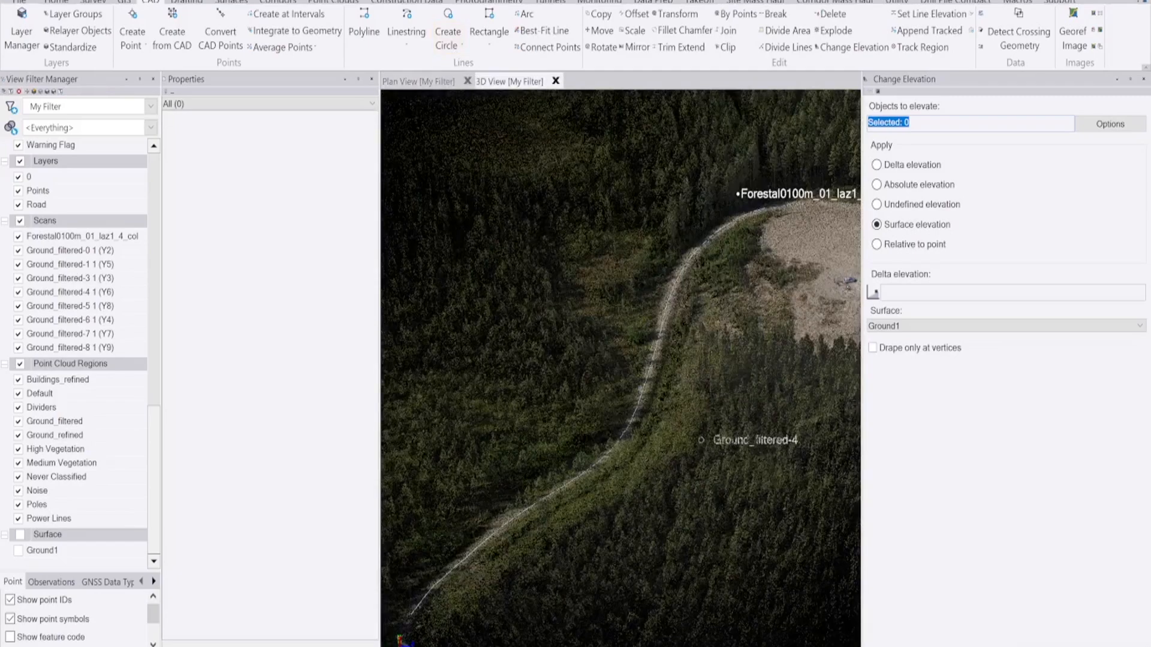
scroll(667, 350, "up", 5)
mouse_move(667, 350)
middle_mouse_down()
mouse_move(678, 342)
mouse_move(659, 337)
mouse_move(687, 344)
middle_mouse_up()
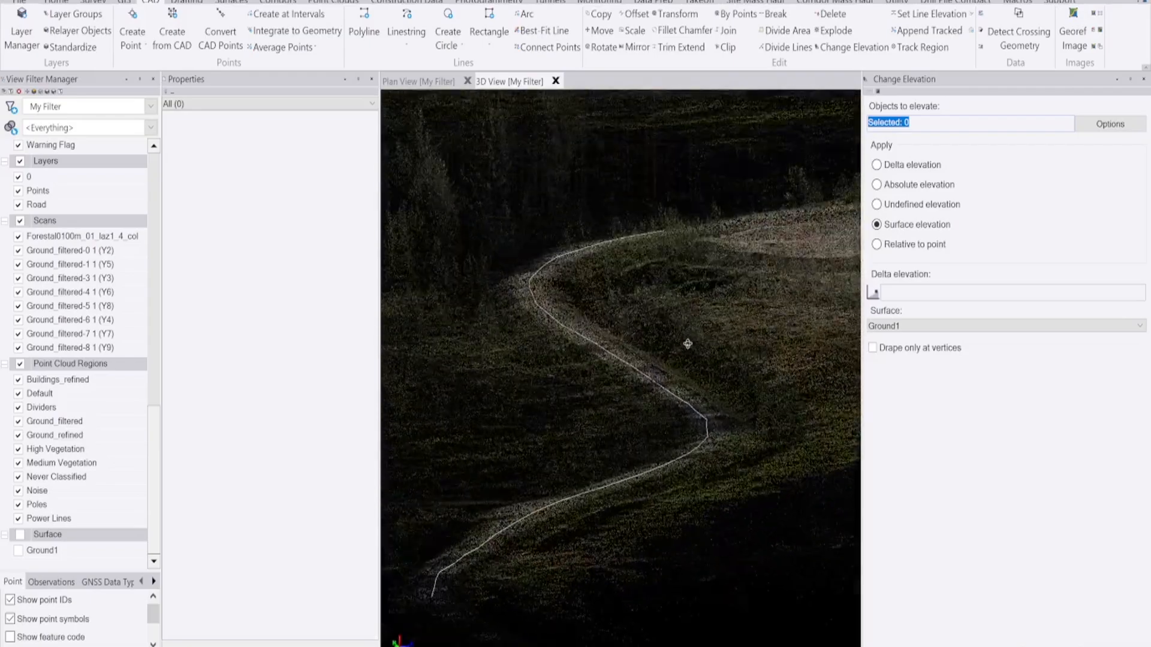
scroll(688, 344, "up", 6)
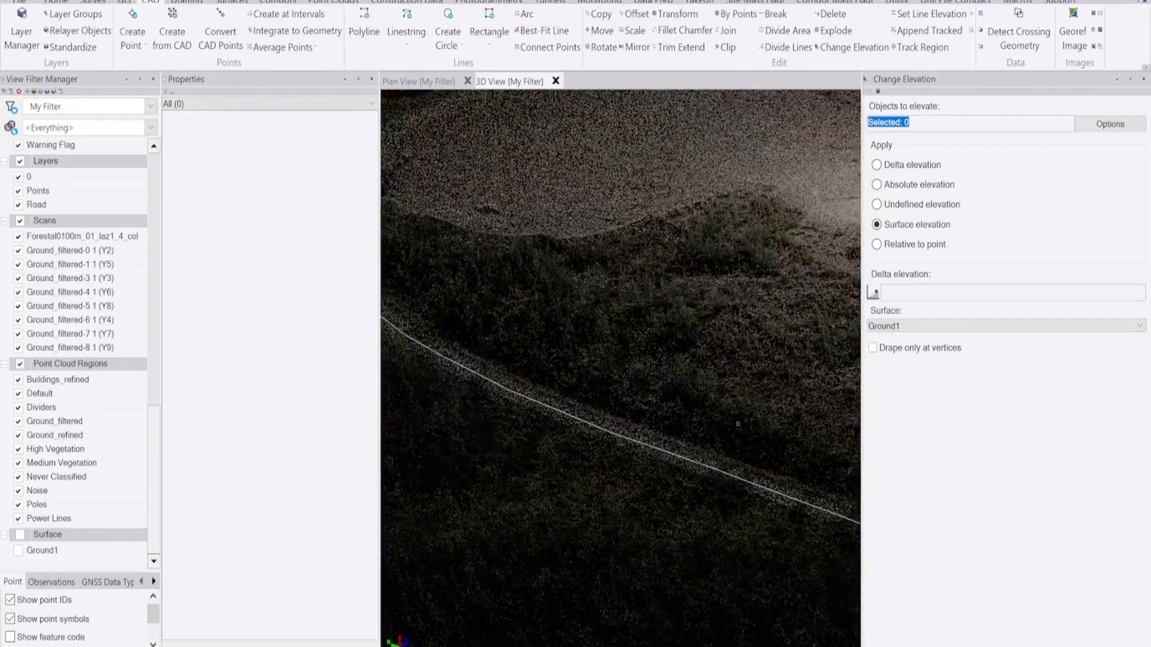
middle_click_drag(617, 375, 797, 453)
middle_click_drag(552, 321, 541, 243)
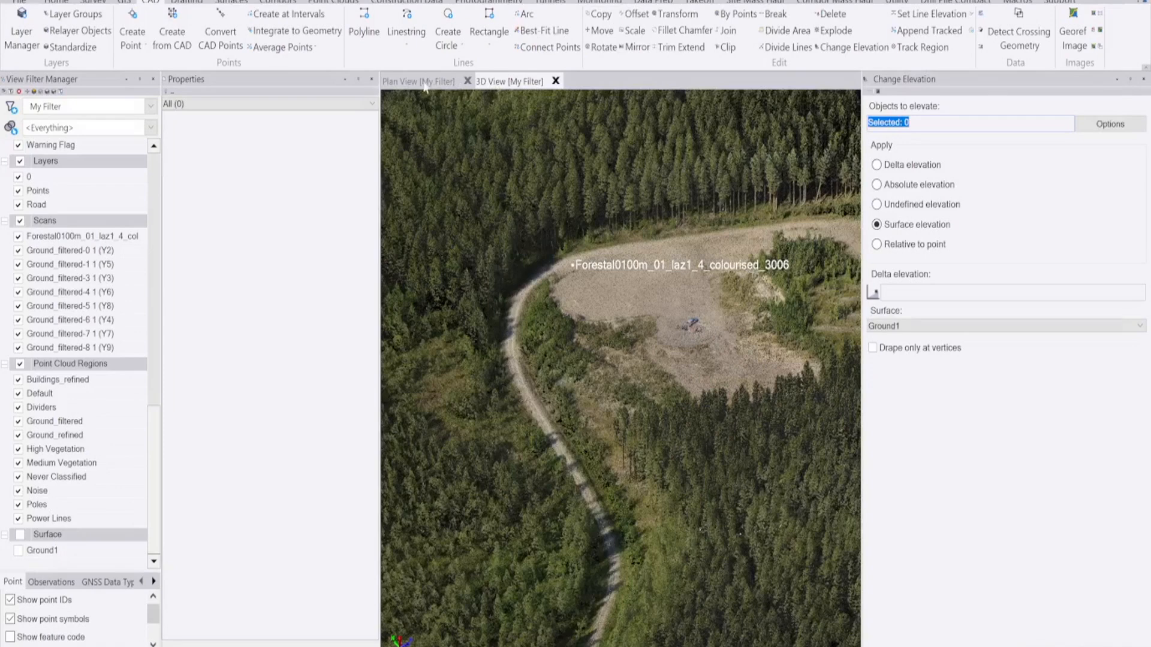
left_click(424, 84)
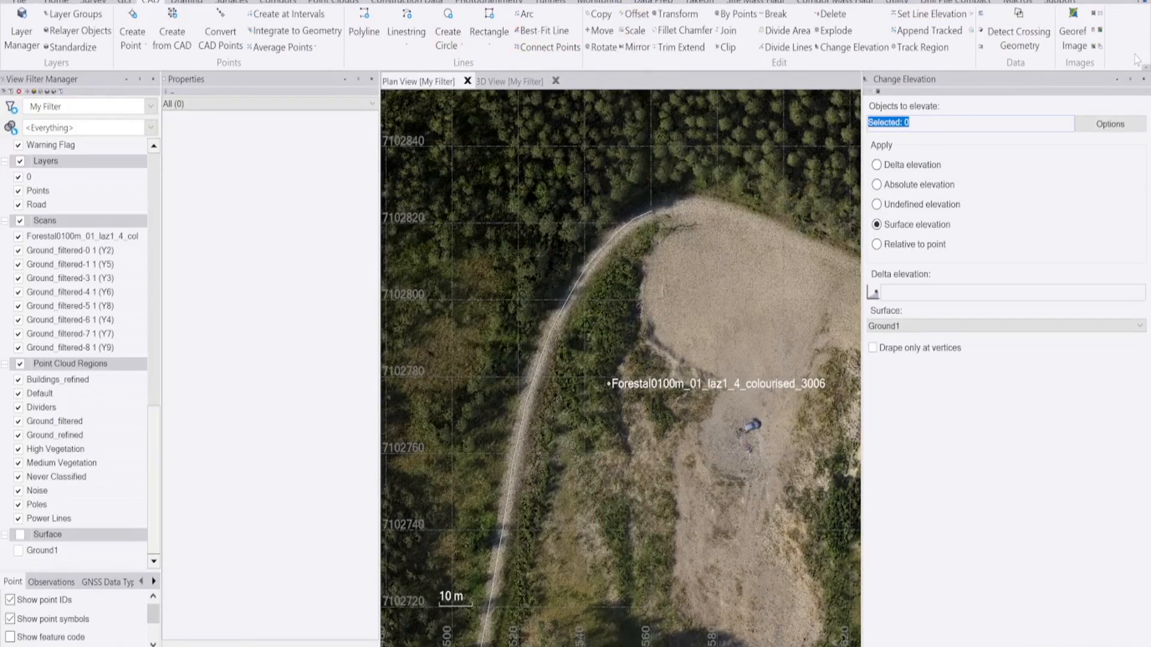
left_click(1144, 80)
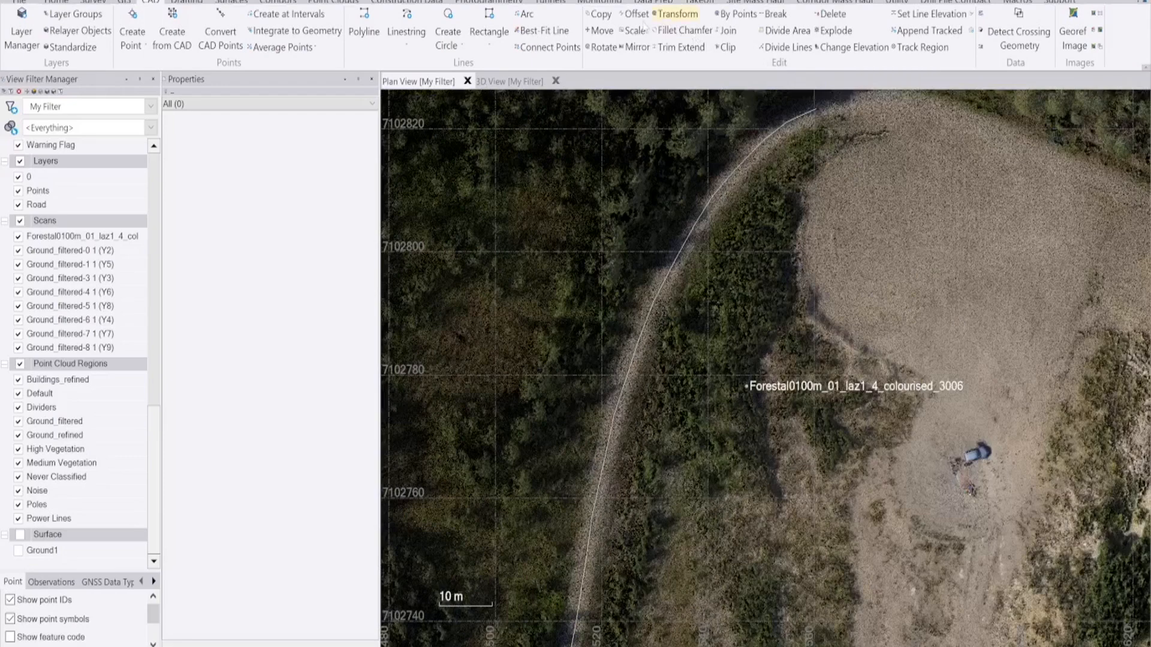
- Offset Road CL by 2 m to the right side as a line named Road_edge on the Road layer
left_click(635, 13)
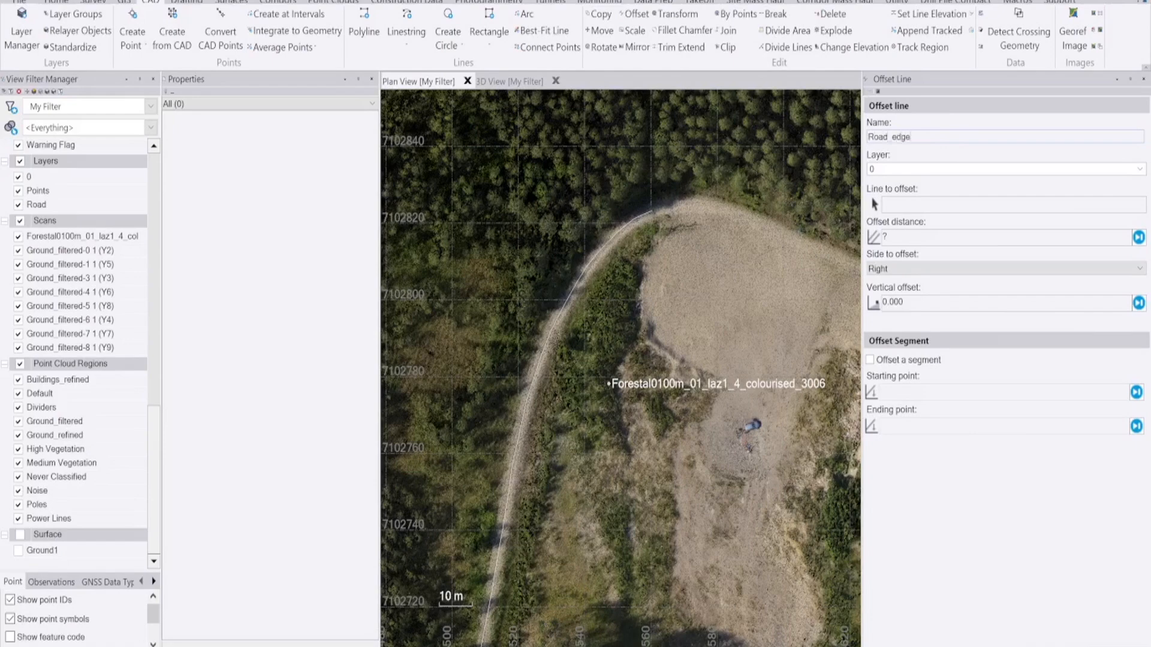
left_click(1140, 170)
left_click(1075, 203)
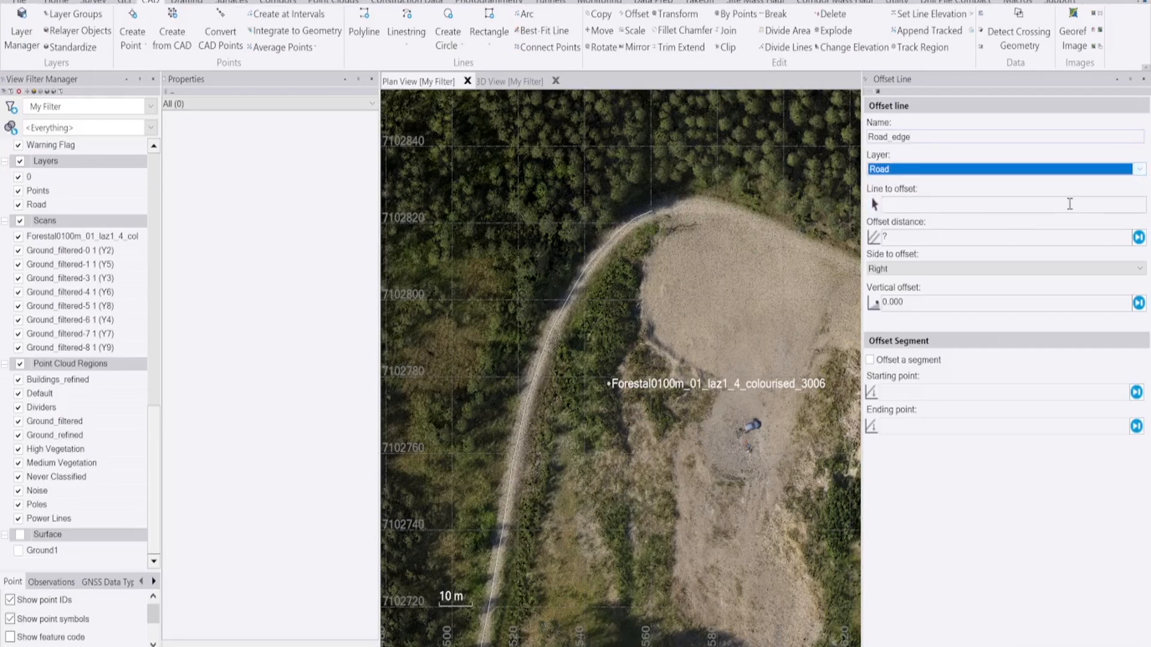
left_click(984, 202)
scroll(574, 293, "up", 3)
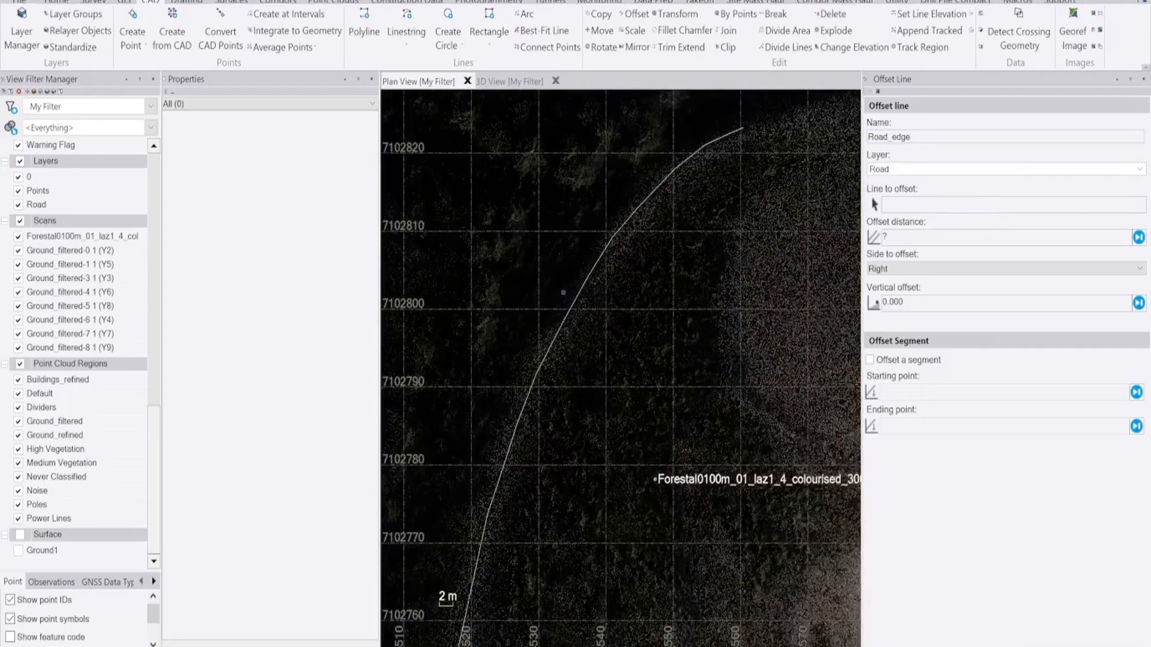
left_click(583, 295)
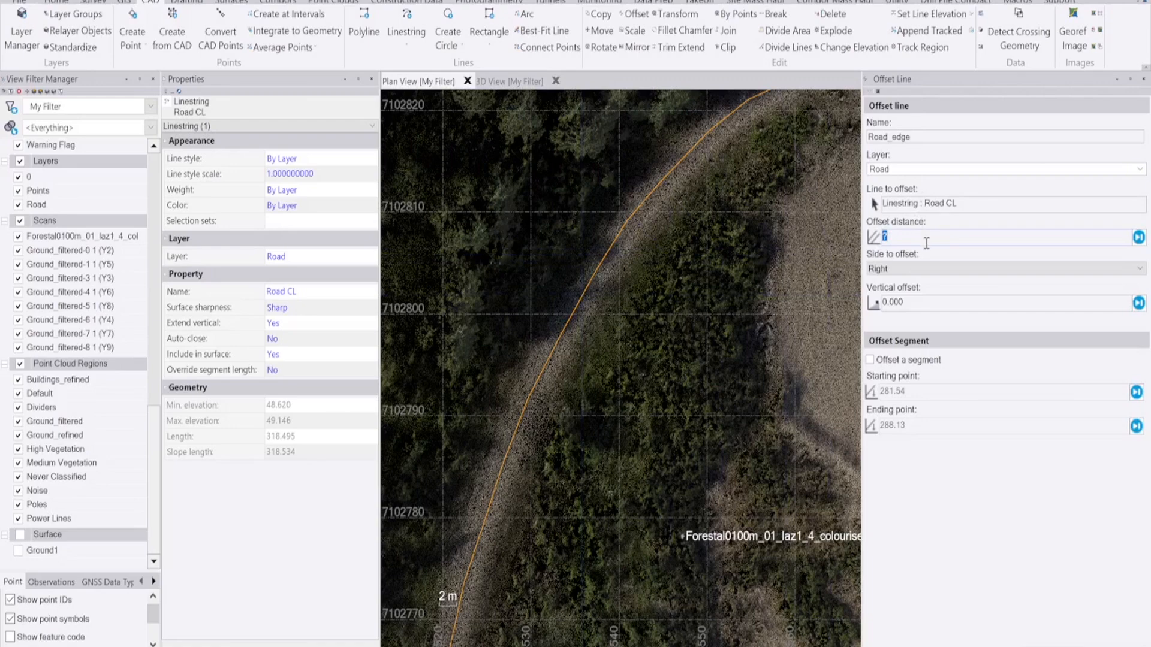
type("2.")
key("Return")
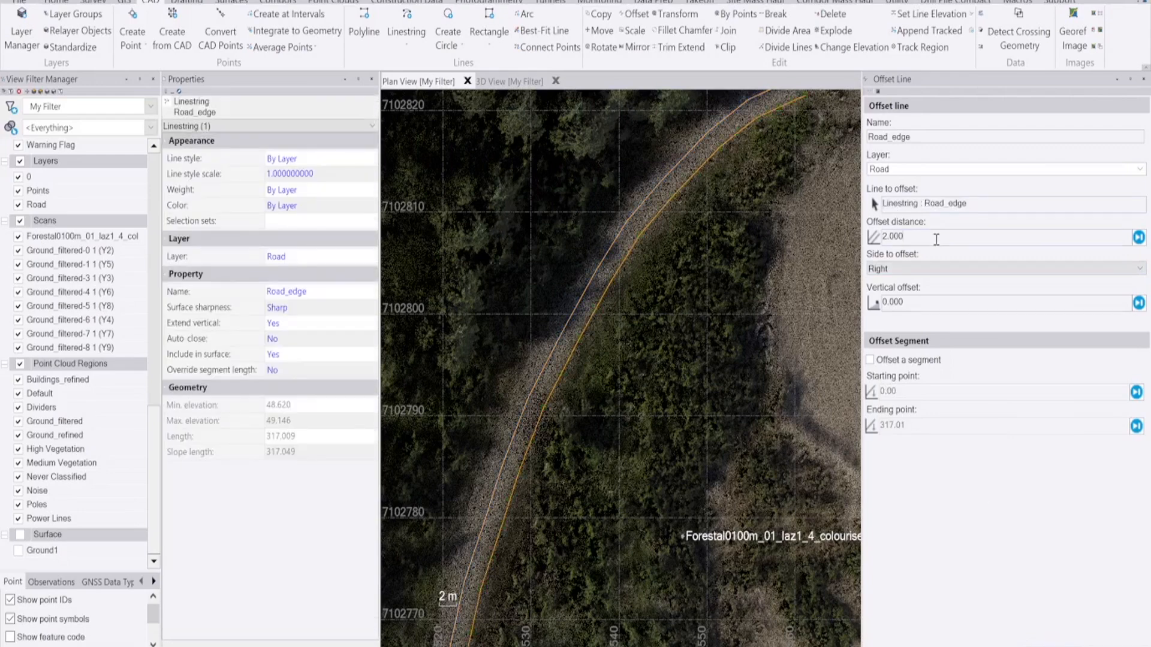
- Offset Road CL by 2 m to the left side to create the second Road_edge line
left_click(1097, 268)
left_click(1088, 294)
left_click(627, 225)
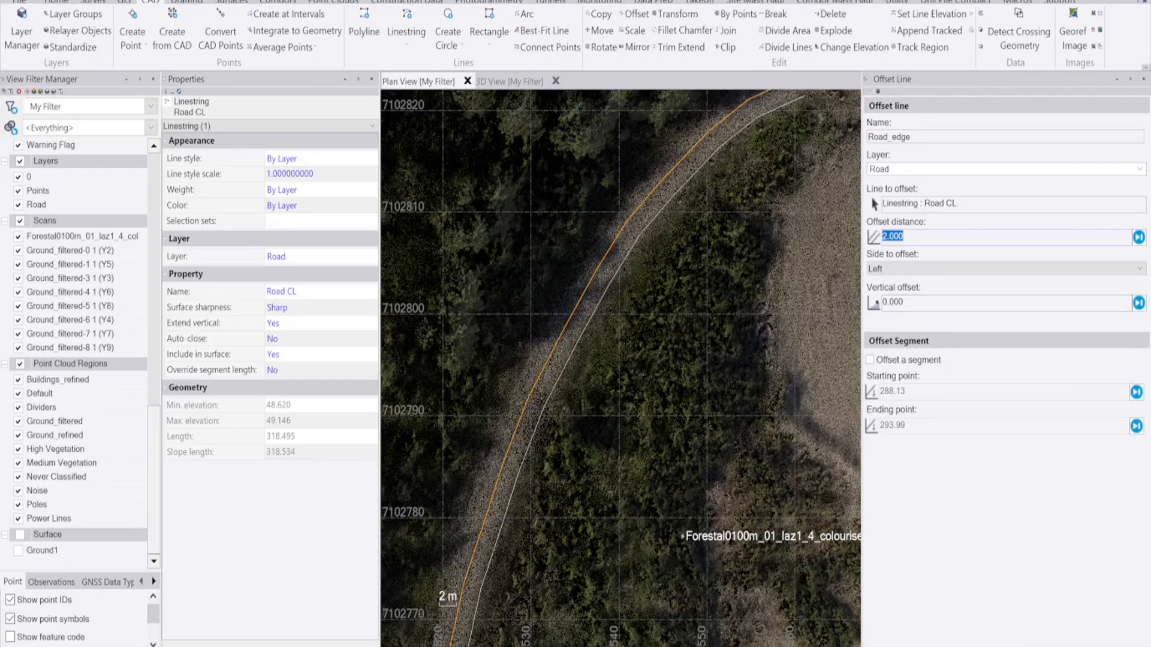
key("Return")
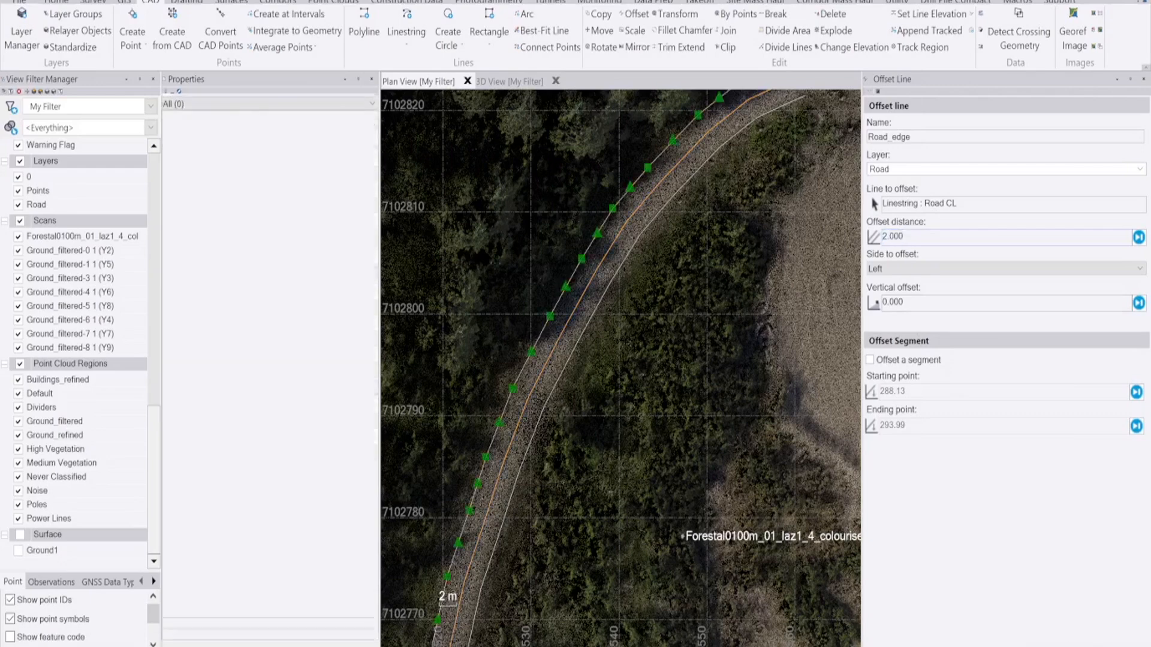
- Examine both road edges and the centreline along the road in plan and 3D
scroll(629, 290, "down", 6)
scroll(607, 338, "up", 2)
middle_click_drag(607, 337, 641, 179)
scroll(640, 179, "down", 3)
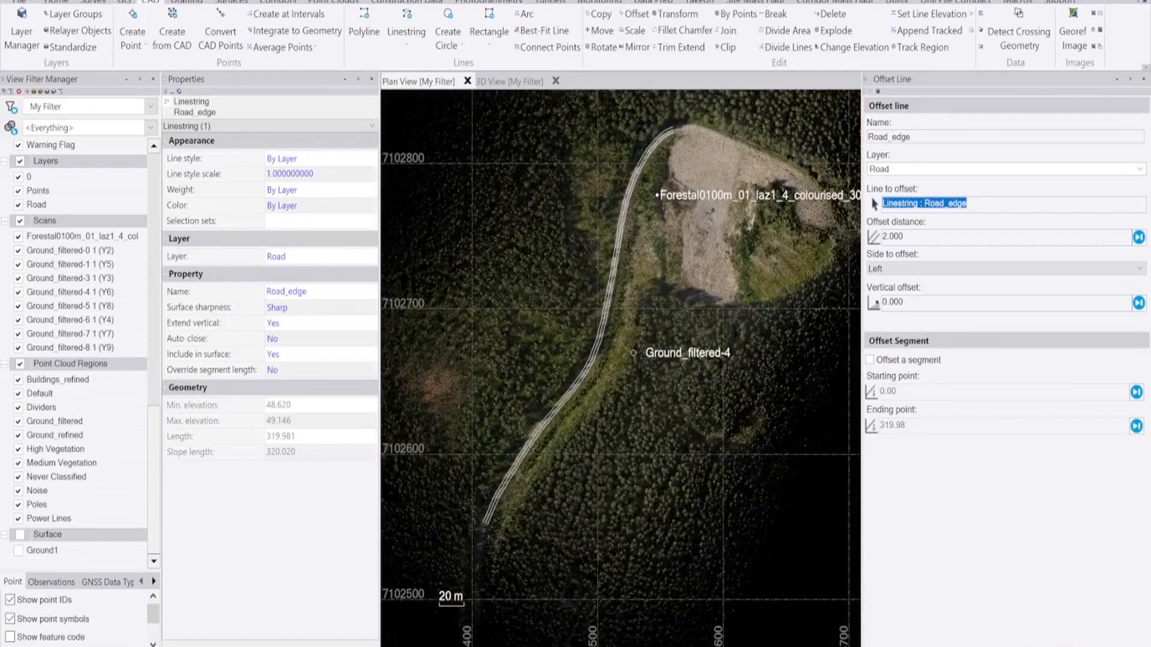
scroll(553, 413, "up", 10)
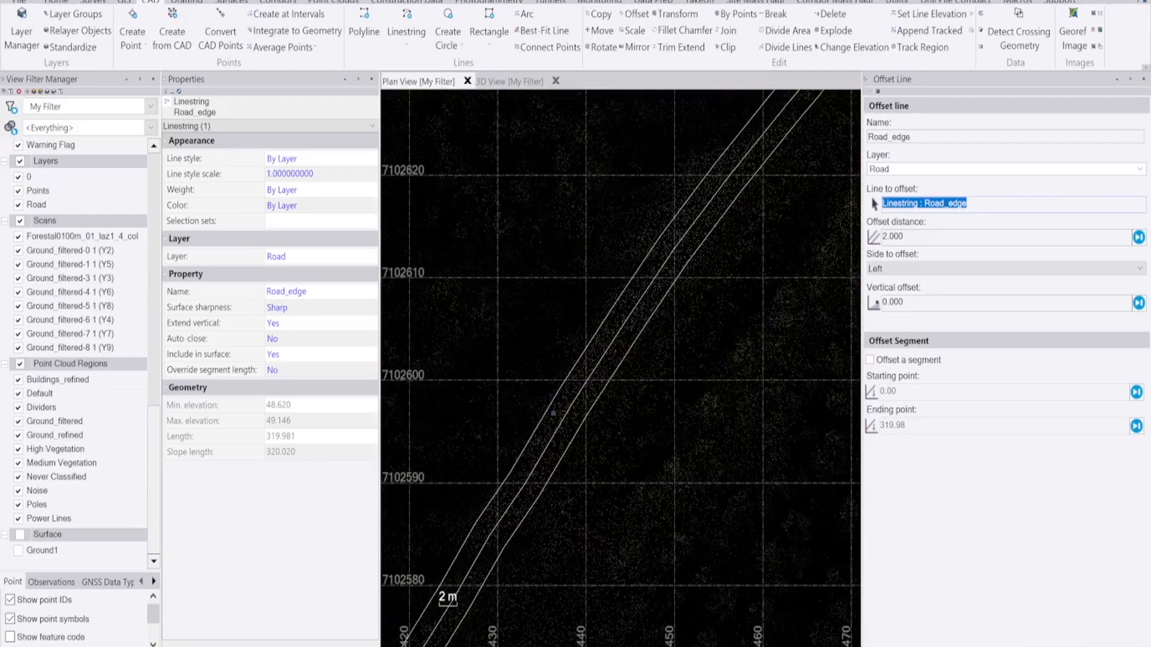
left_click(506, 84)
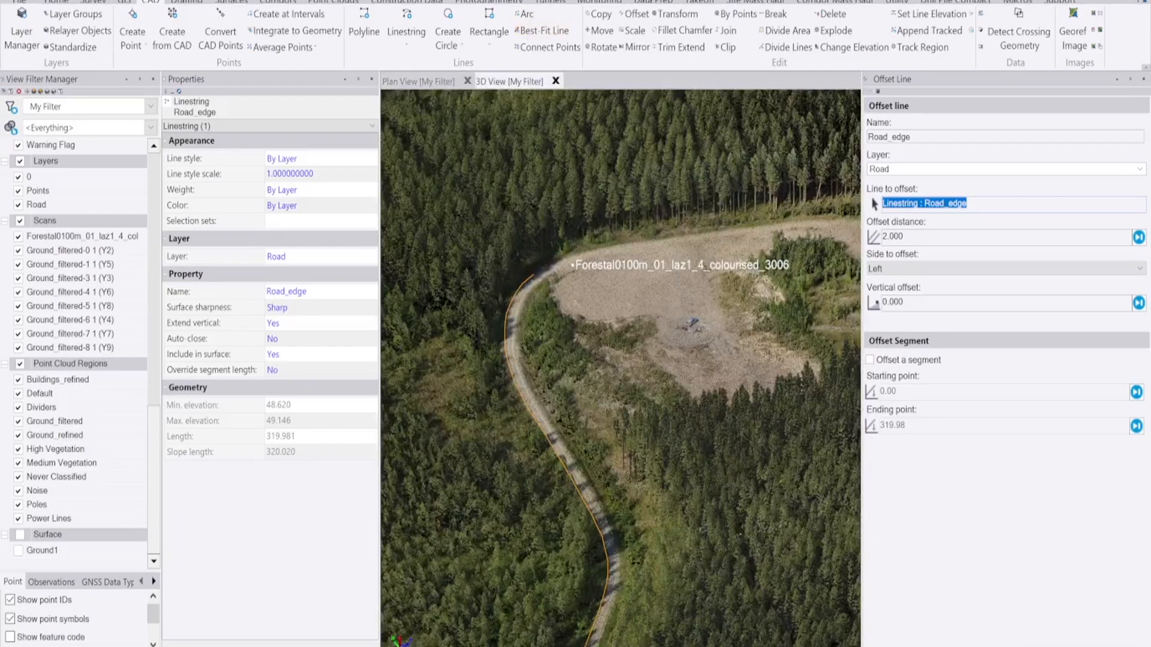
scroll(534, 401, "up", 6)
middle_click_drag(530, 389, 730, 370)
scroll(600, 307, "up", 4)
middle_click_drag(601, 308, 579, 282)
scroll(620, 368, "down", 6)
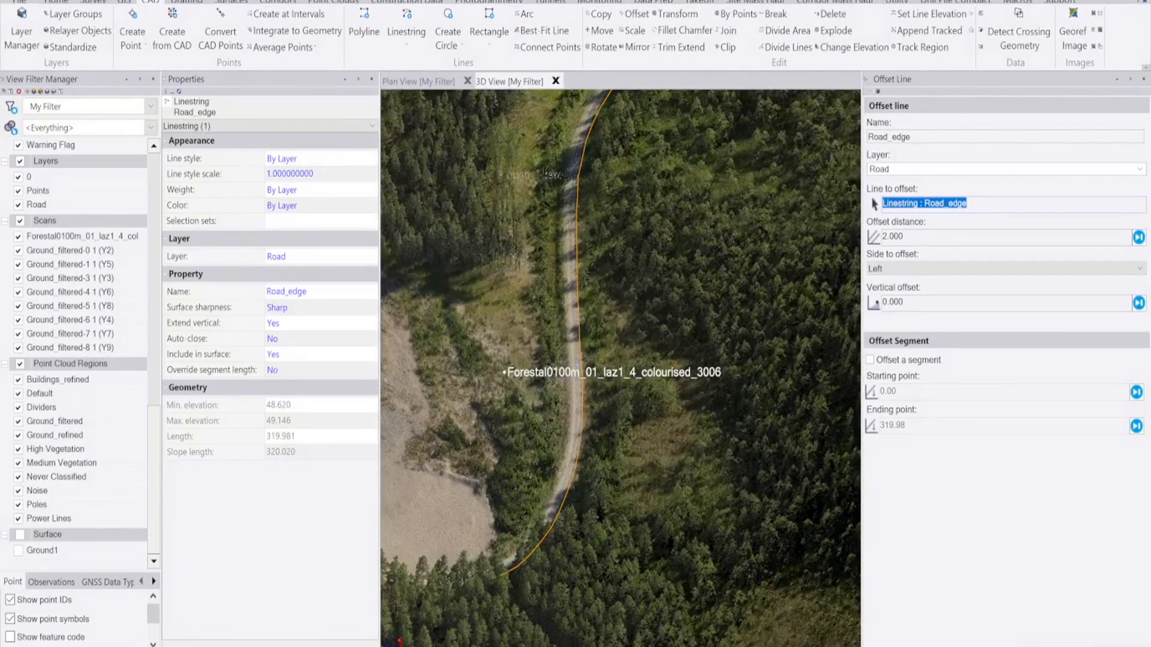
scroll(649, 333, "up", 5)
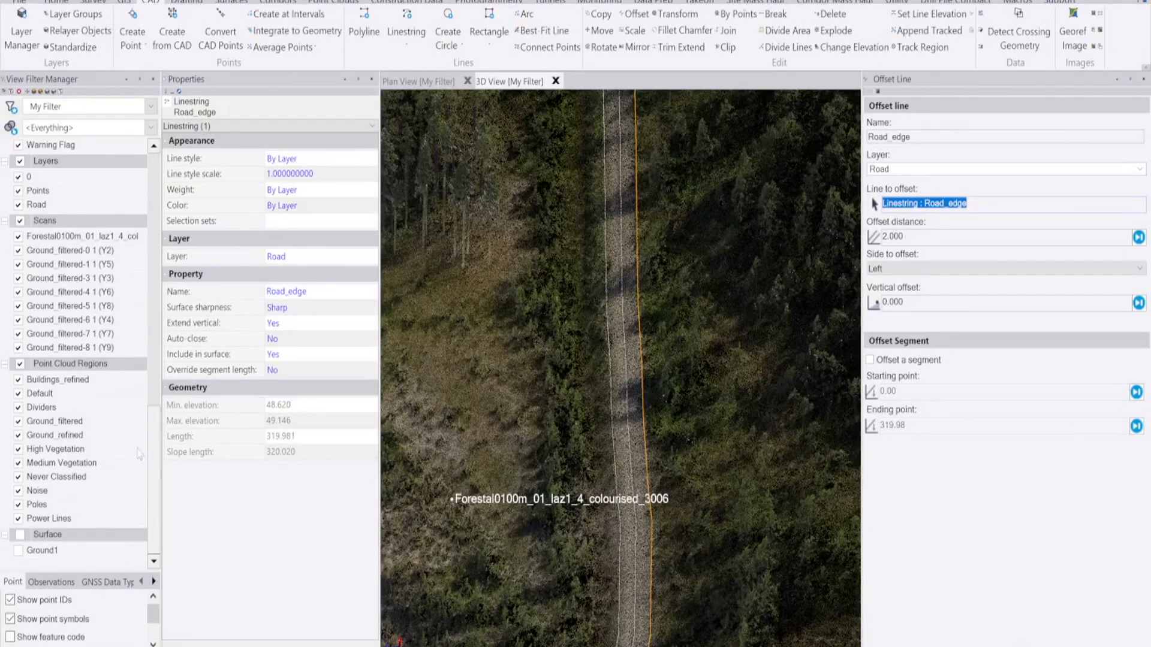
- Hide all point cloud regions except Ground_filtered
left_click(20, 364)
left_click(18, 421)
scroll(622, 374, "down", 5)
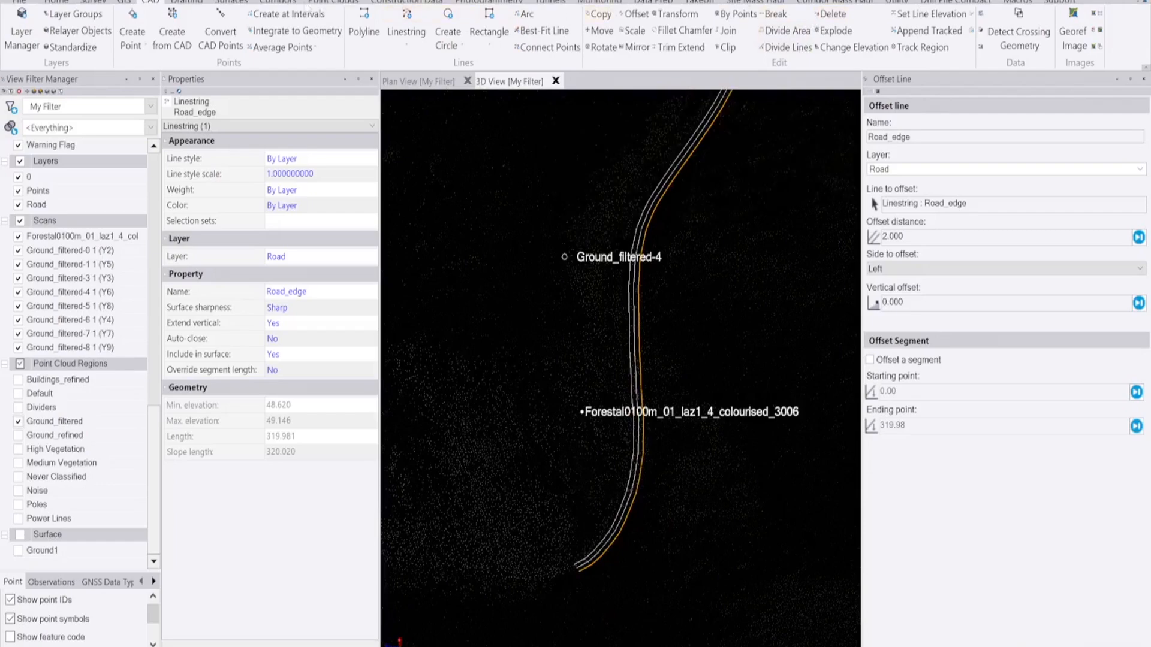
- Examine the ground-filtered points around the three road lines along the road's length in 3D
left_click(327, 3)
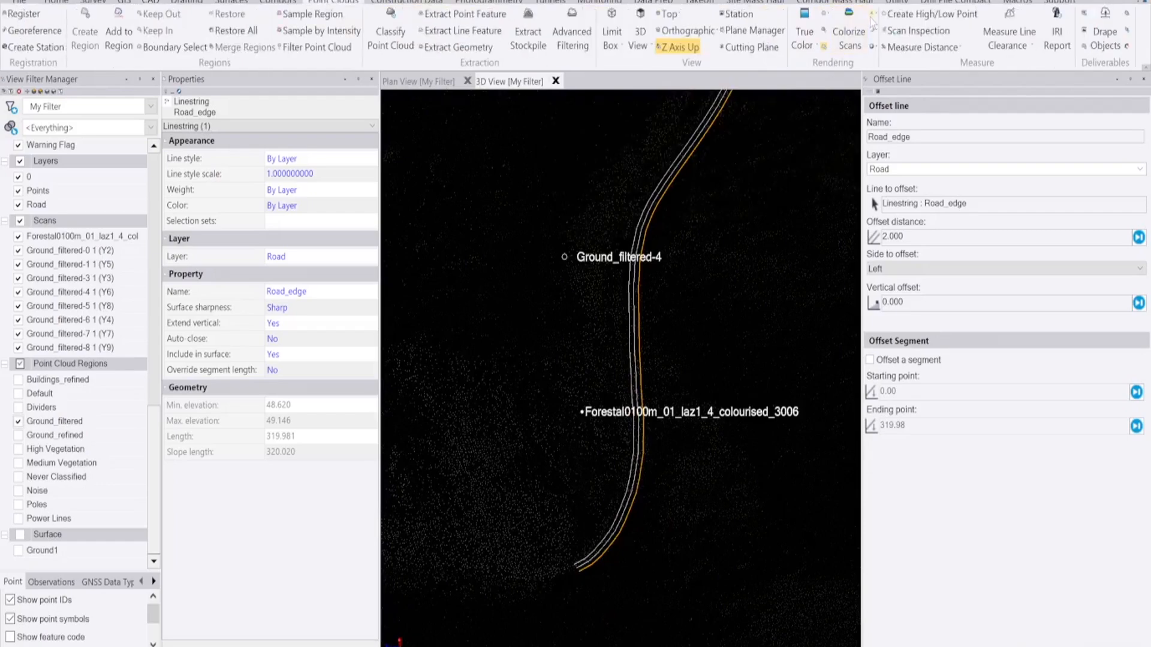
scroll(625, 243, "up", 3)
mouse_move(631, 363)
right_mouse_down()
mouse_move(647, 337)
mouse_move(620, 323)
mouse_move(628, 362)
right_mouse_up()
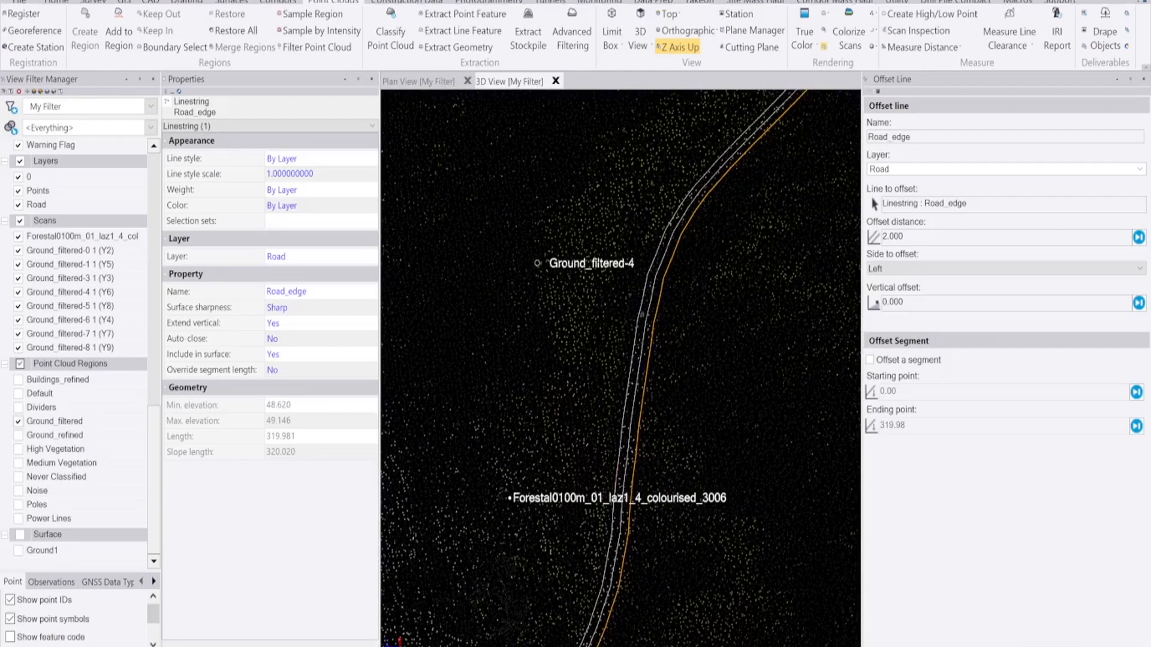
right_click_drag(719, 187, 710, 210)
middle_click_drag(700, 215, 559, 518)
middle_click_drag(762, 252, 596, 429)
middle_click_drag(618, 391, 717, 239)
middle_click_drag(614, 387, 770, 208)
middle_click_drag(557, 513, 654, 334)
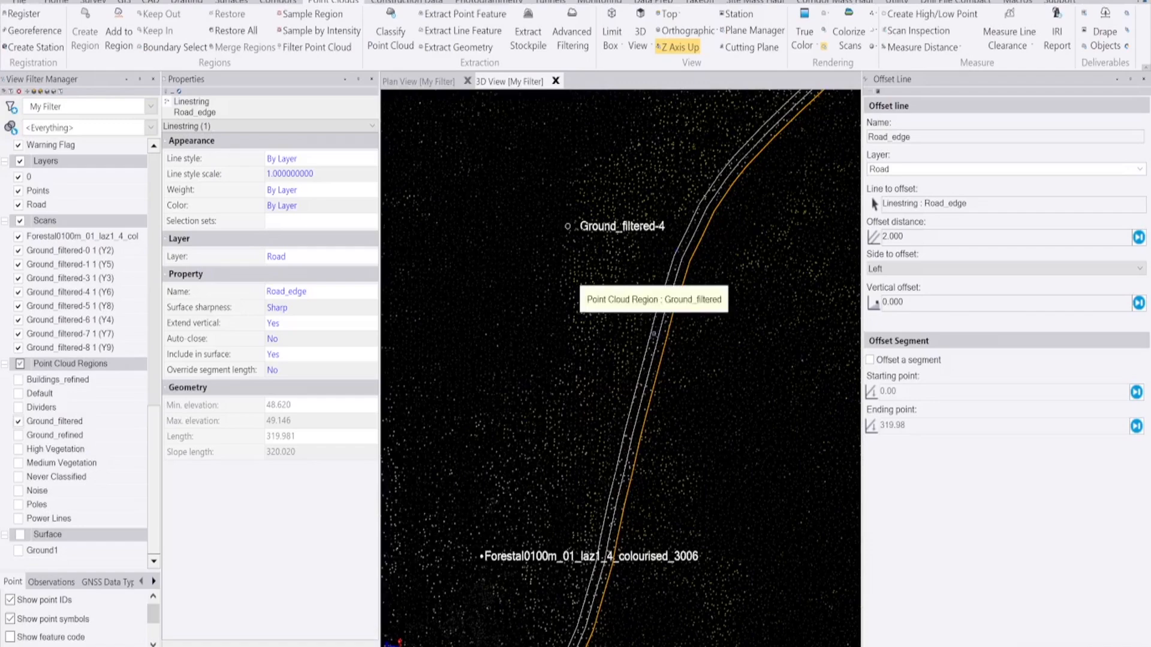
scroll(675, 241, "down", 3)
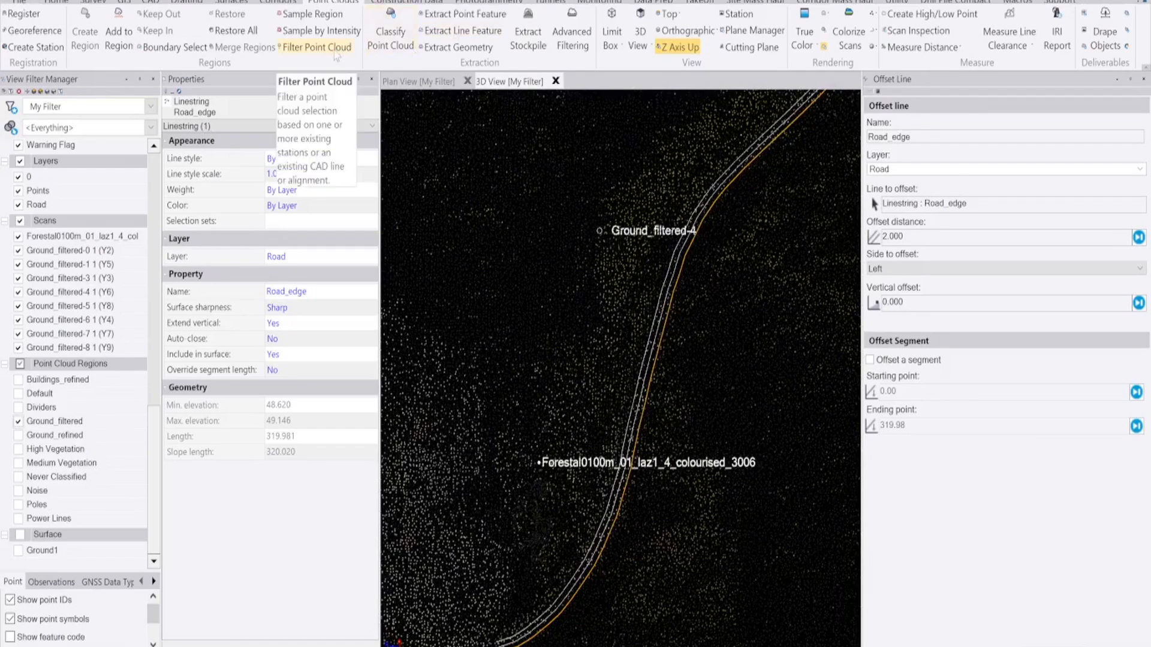
- Set up a point cloud filter by CAD line/alignment, using the Road CL linestring and the Ground_filtered region
left_click(1143, 78)
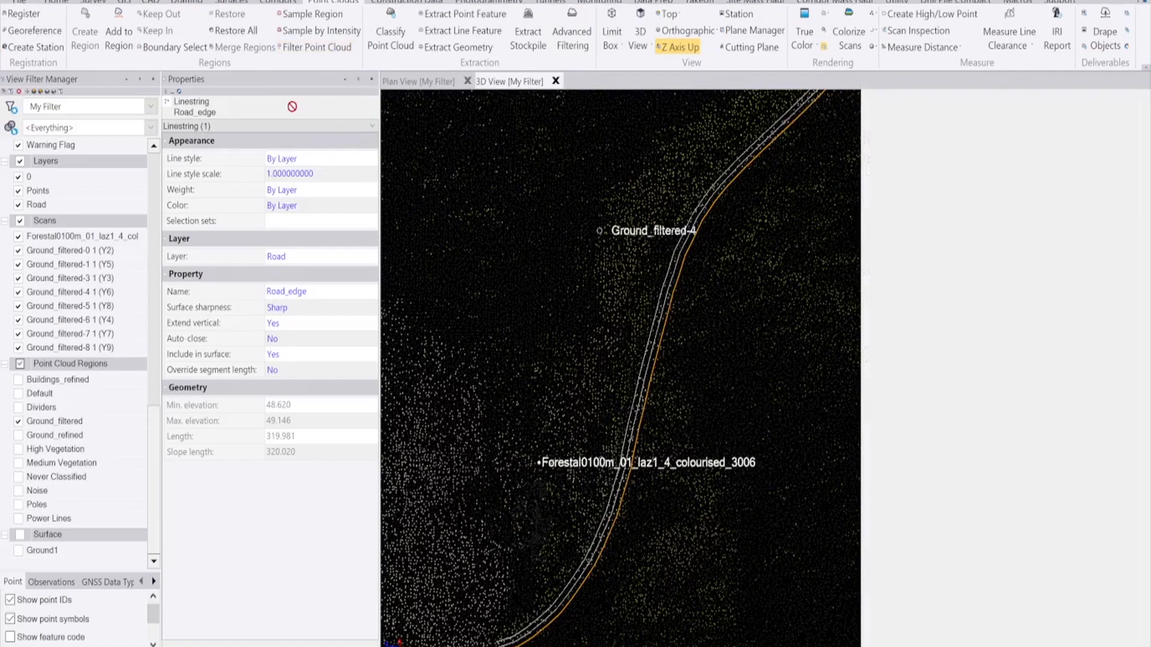
left_click(321, 51)
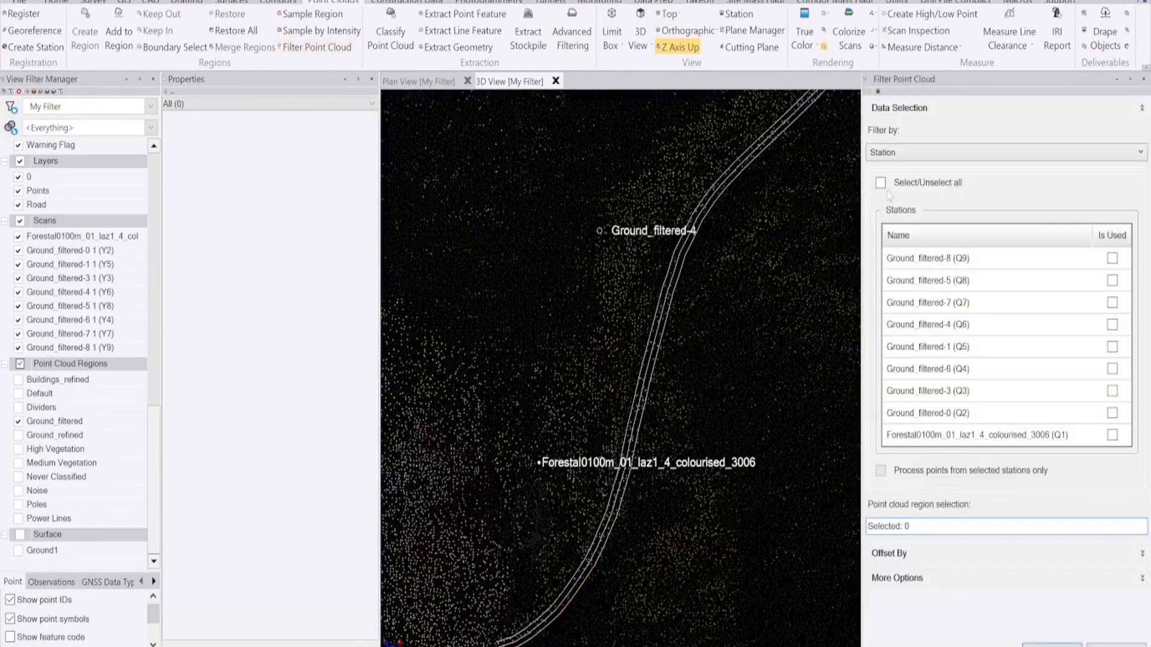
left_click(935, 153)
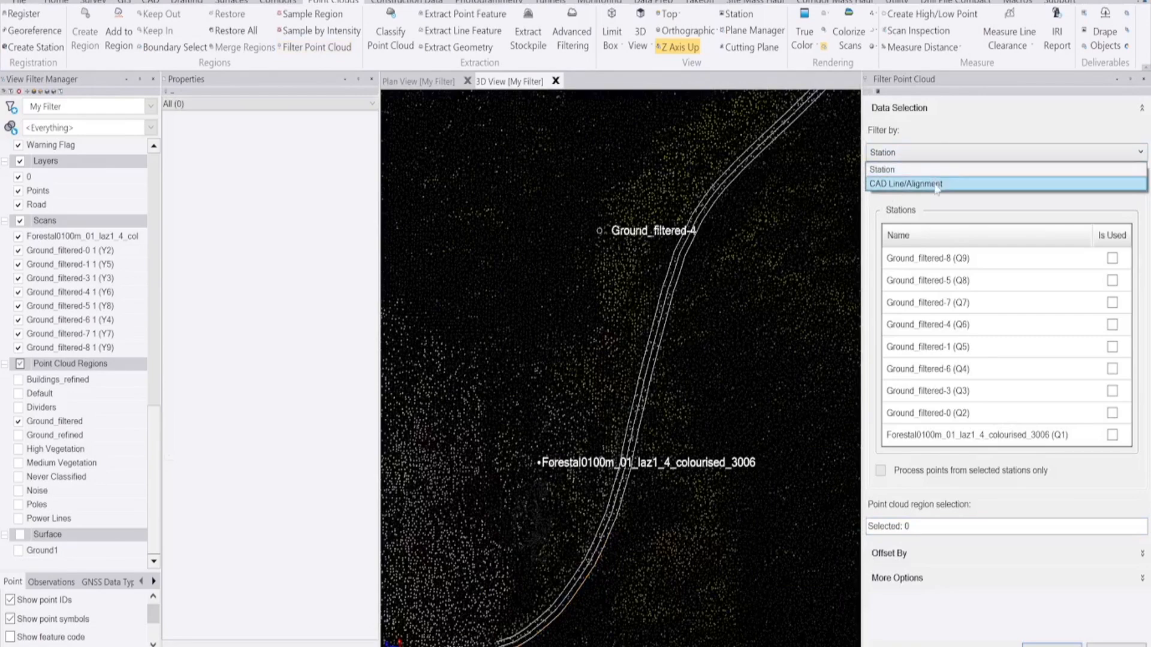
left_click(937, 185)
left_click(955, 212)
scroll(649, 367, "up", 5)
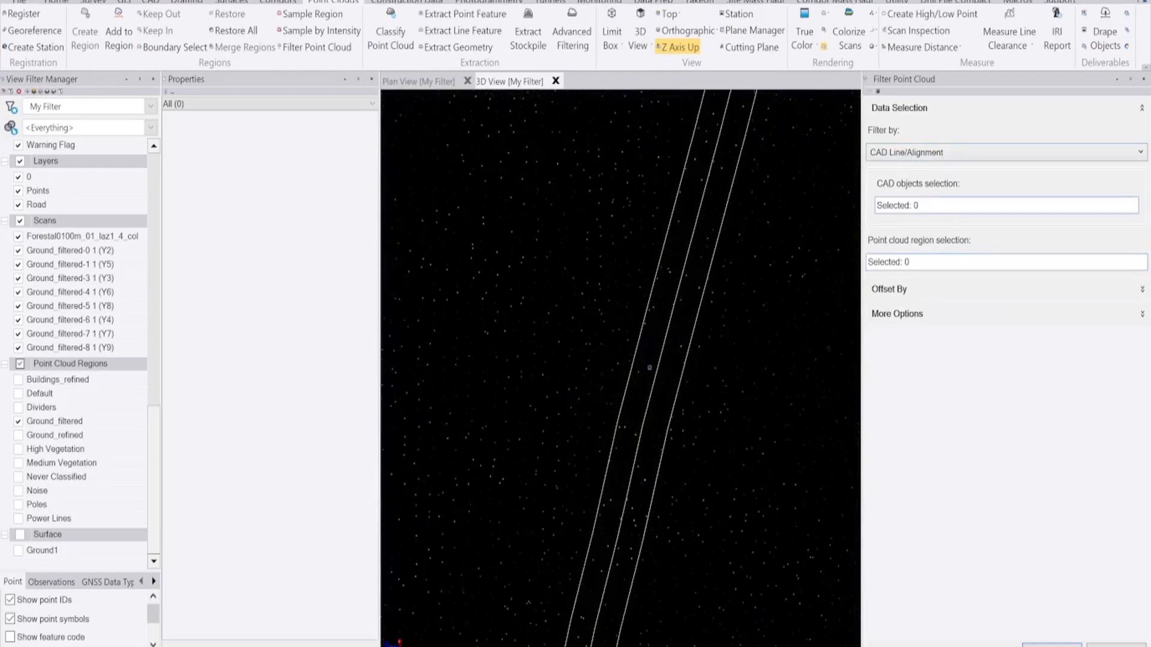
left_click(661, 354)
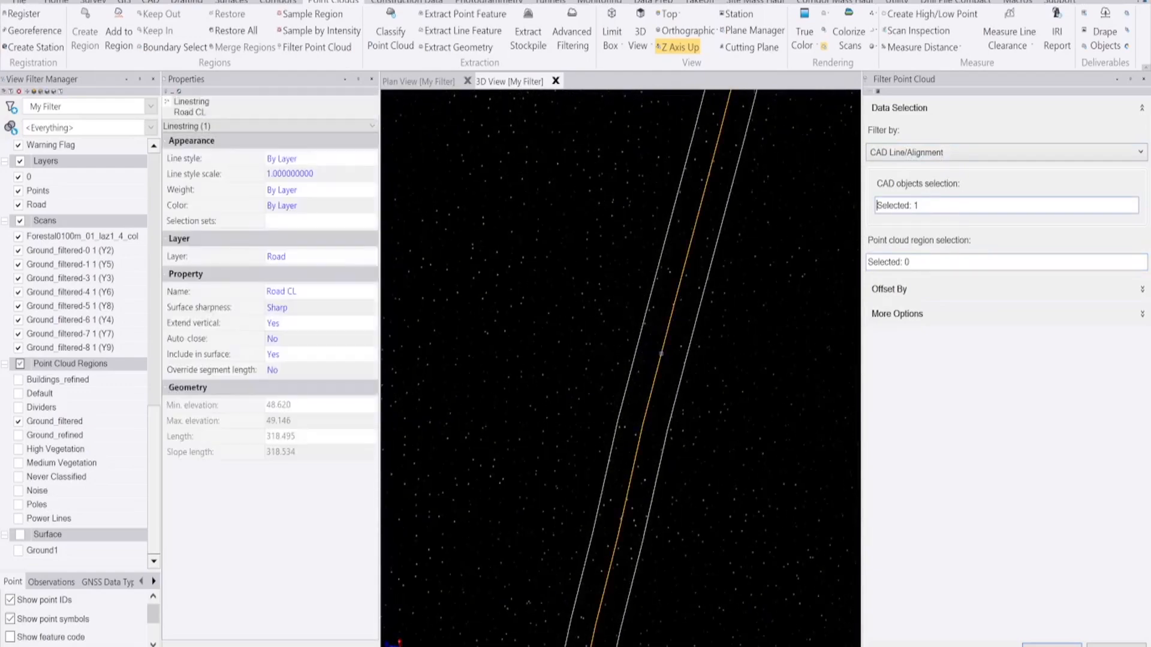
left_click(947, 294)
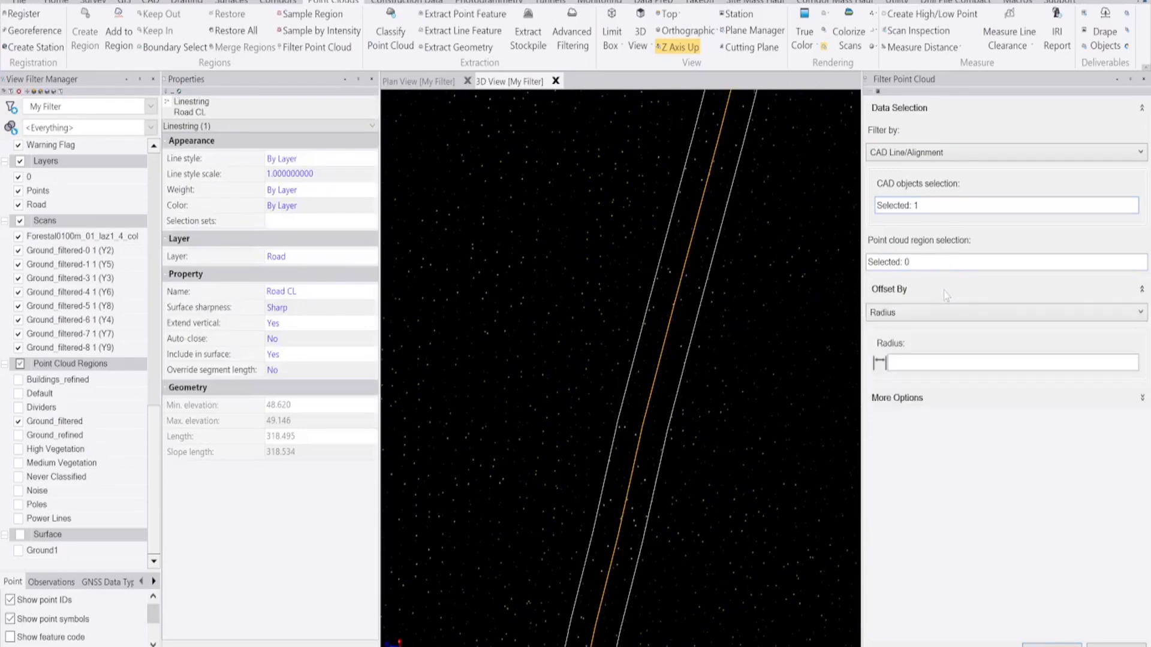
left_click(942, 264)
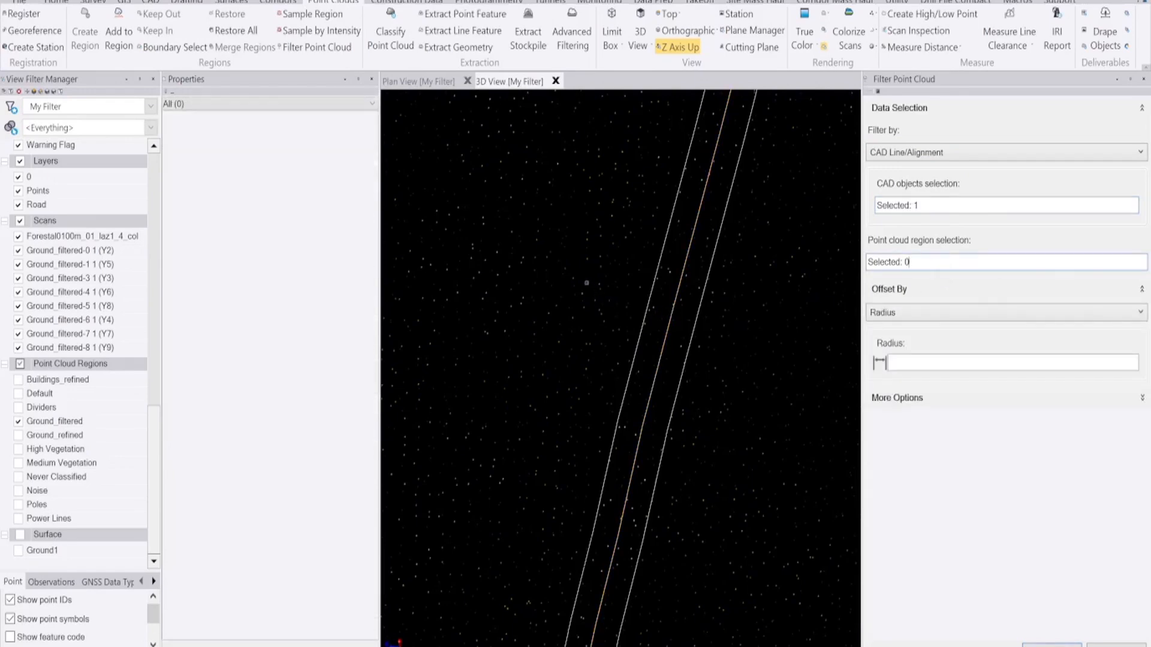
left_click(587, 283)
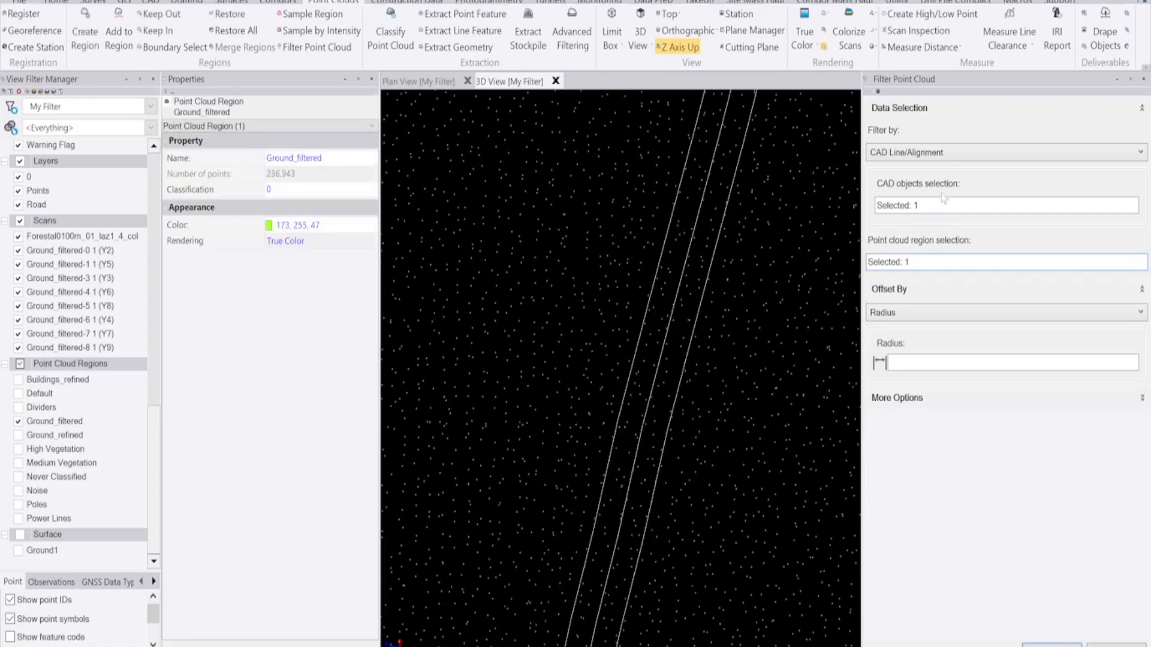
- Offset the filter by distance from the CAD line, 2.5 m left and 2.5 m right, and run it
left_click(928, 314)
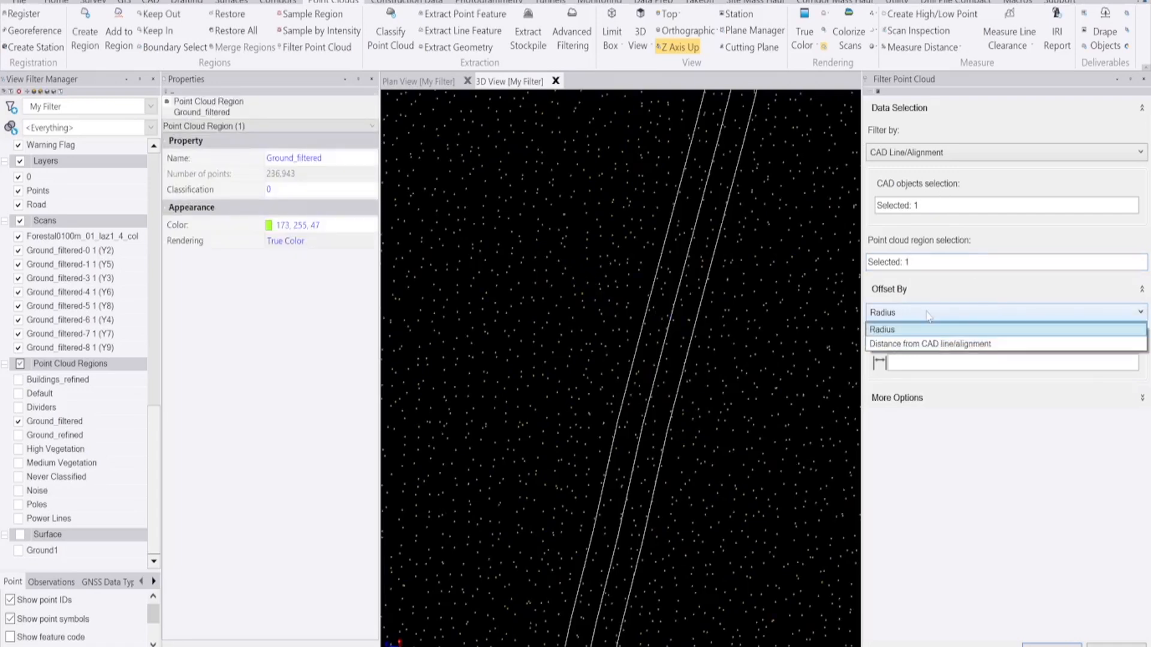
left_click(942, 344)
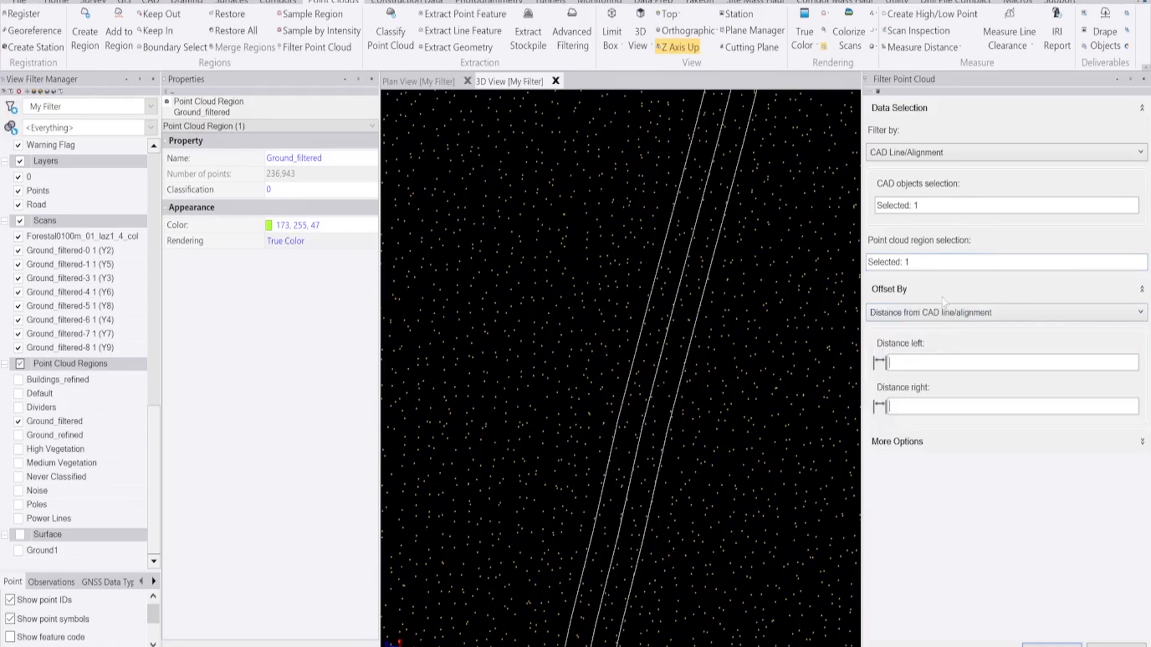
left_click(928, 362)
type("2.5")
left_click(971, 406)
type("2")
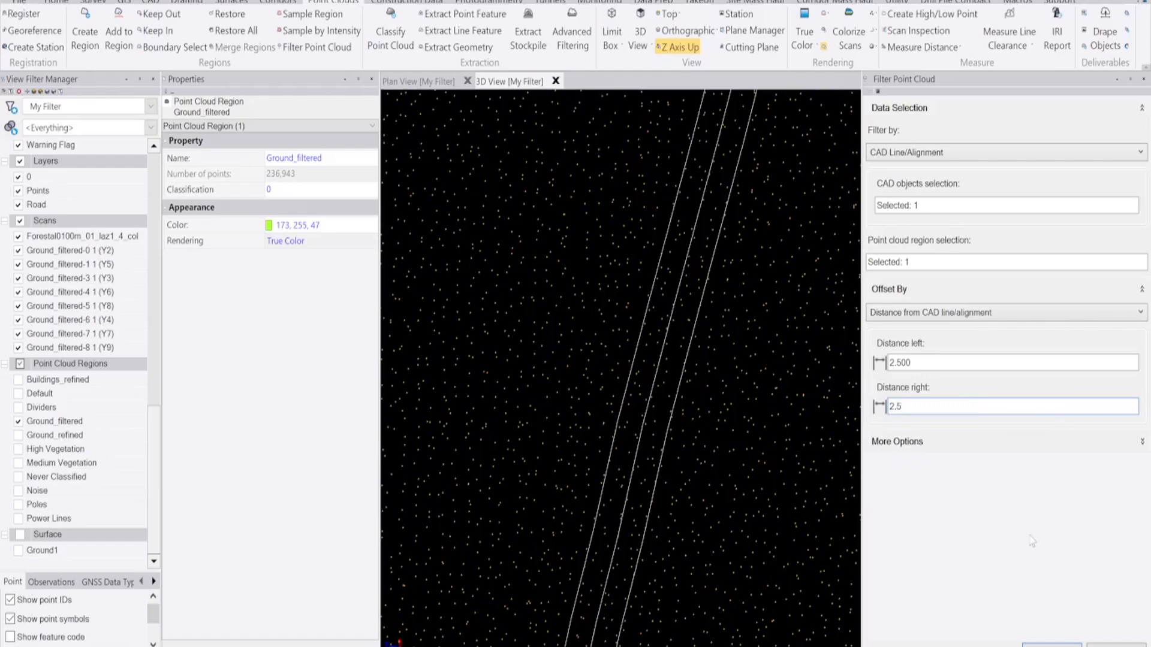
scroll(657, 338, "down", 3)
scroll(665, 348, "down", 2)
scroll(653, 376, "up", 2)
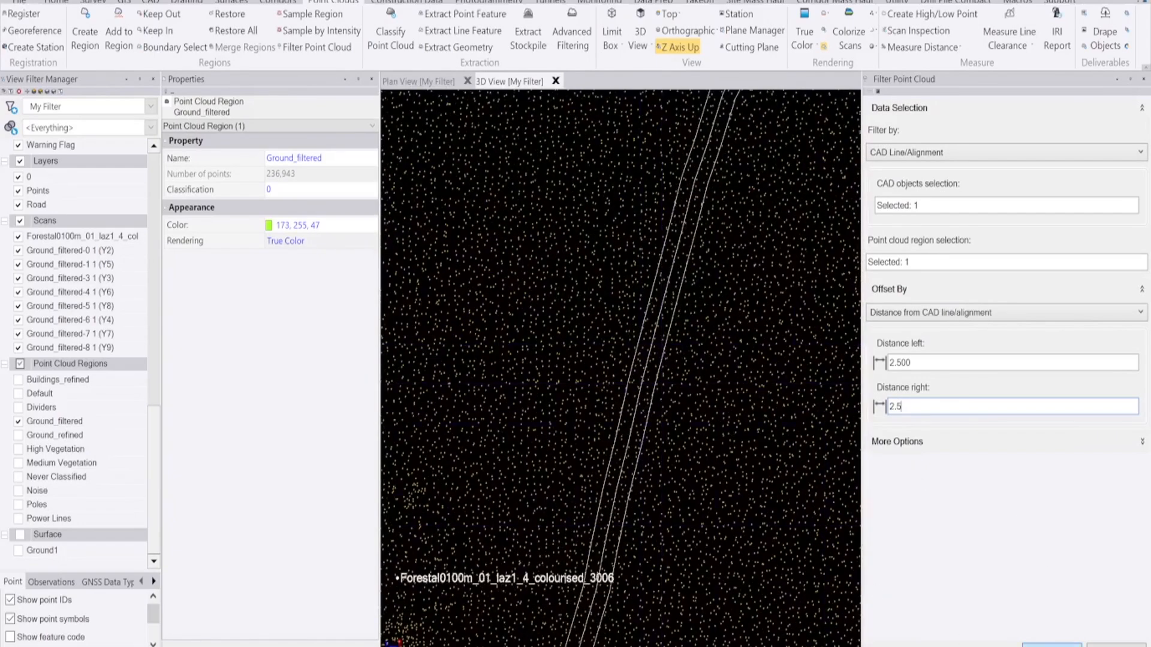
left_click(1059, 646)
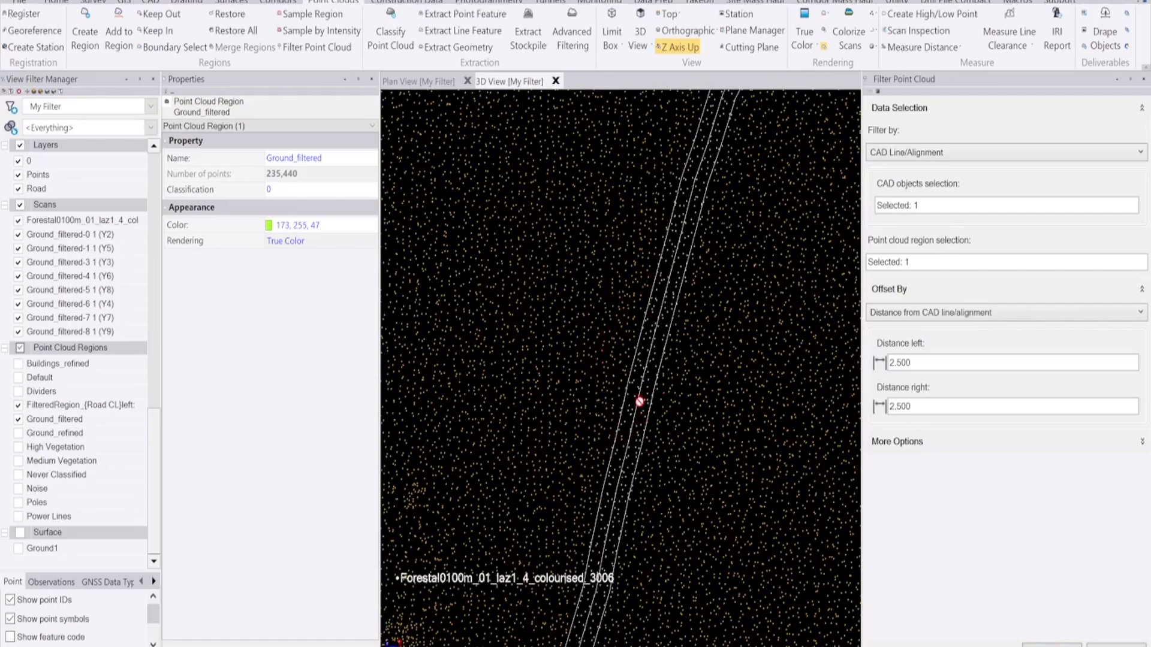
- Hide the point cloud region filtered out along Road CL
scroll(666, 354, "down", 2)
right_click_drag(667, 354, 657, 323)
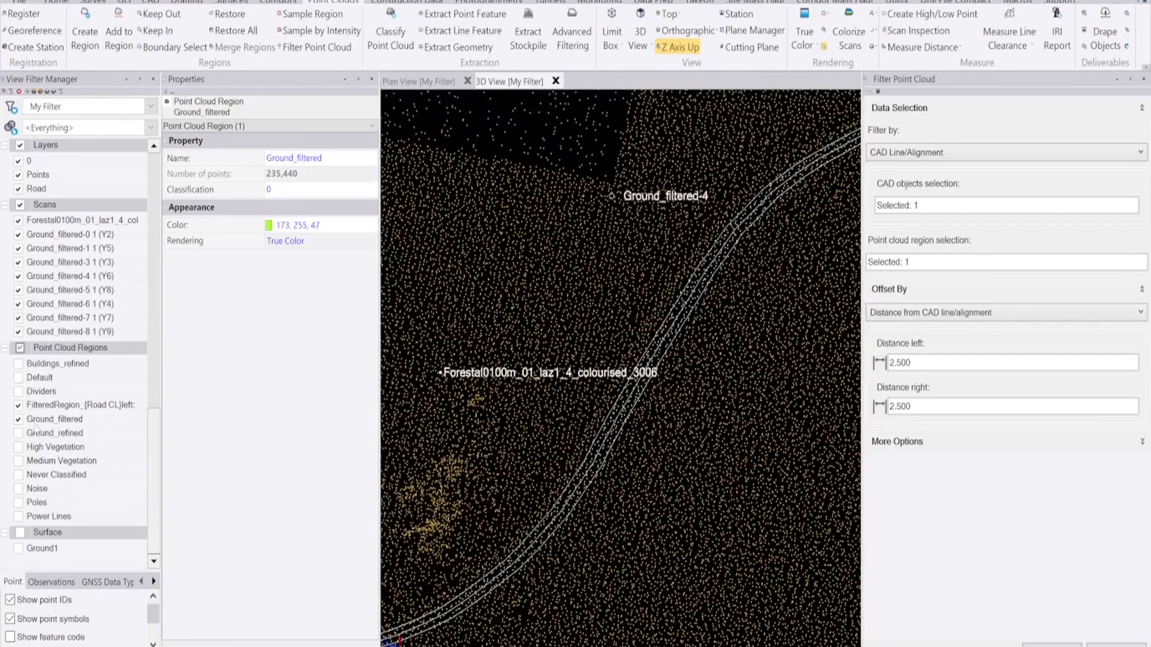
left_click(18, 405)
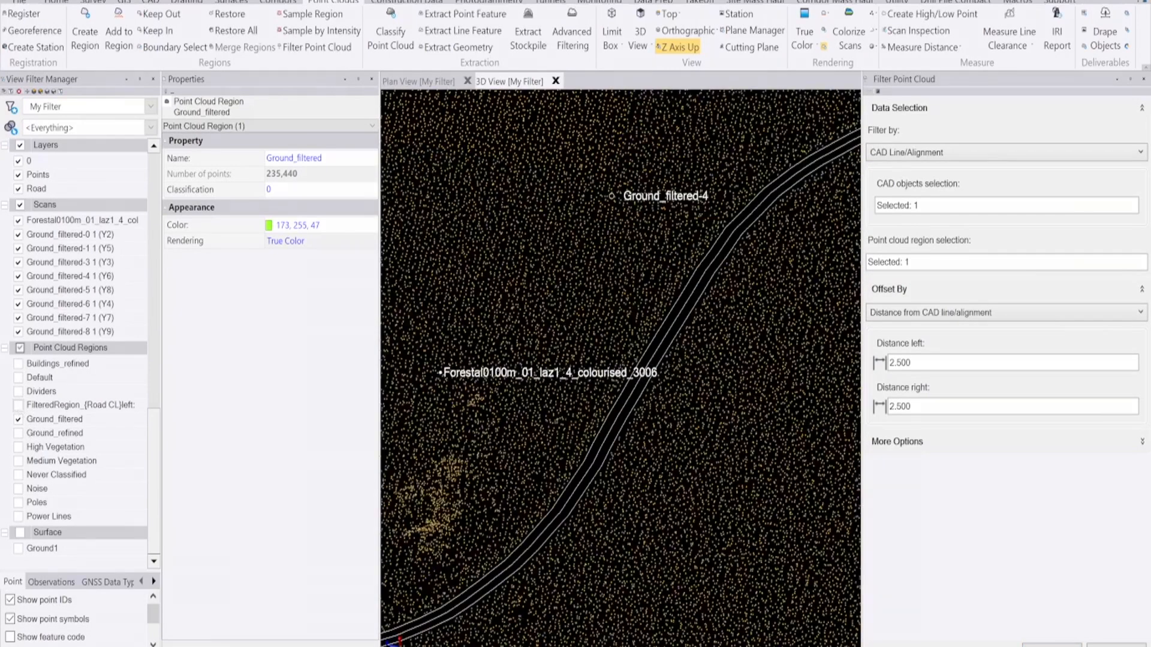
- Examine the remaining Ground_filtered points on both sides of the road corridor along its whole length in 3D
scroll(657, 458, "down", 3)
scroll(665, 387, "down", 3)
scroll(687, 349, "up", 8)
scroll(640, 388, "up", 2)
middle_click_drag(640, 387, 665, 449)
middle_click_drag(750, 317, 599, 445)
mouse_move(721, 432)
middle_mouse_down()
mouse_move(522, 452)
mouse_move(689, 410)
mouse_move(691, 387)
middle_mouse_up()
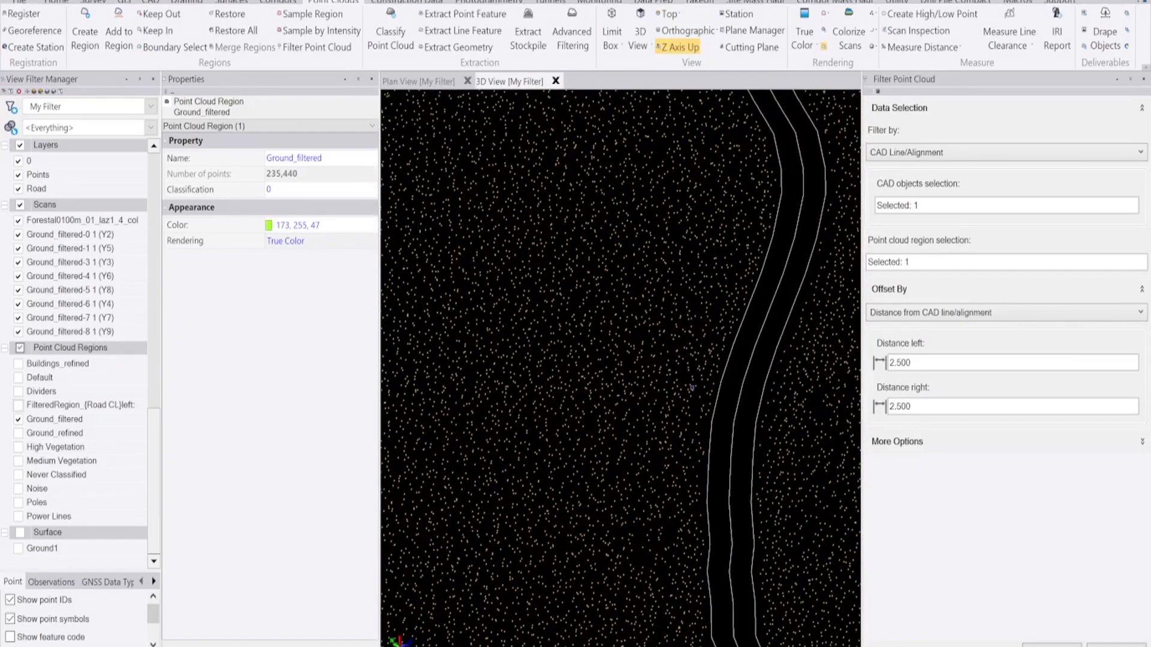
scroll(598, 342, "down", 3)
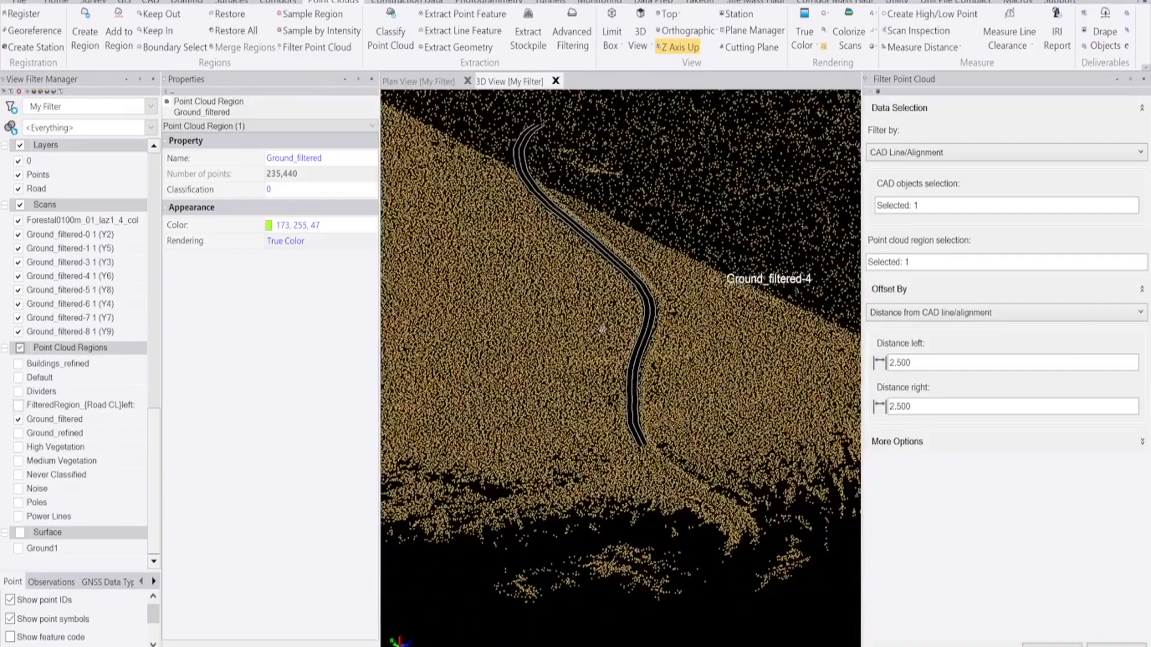
middle_click_drag(604, 329, 598, 472)
scroll(615, 390, "down", 2)
scroll(613, 395, "down", 2)
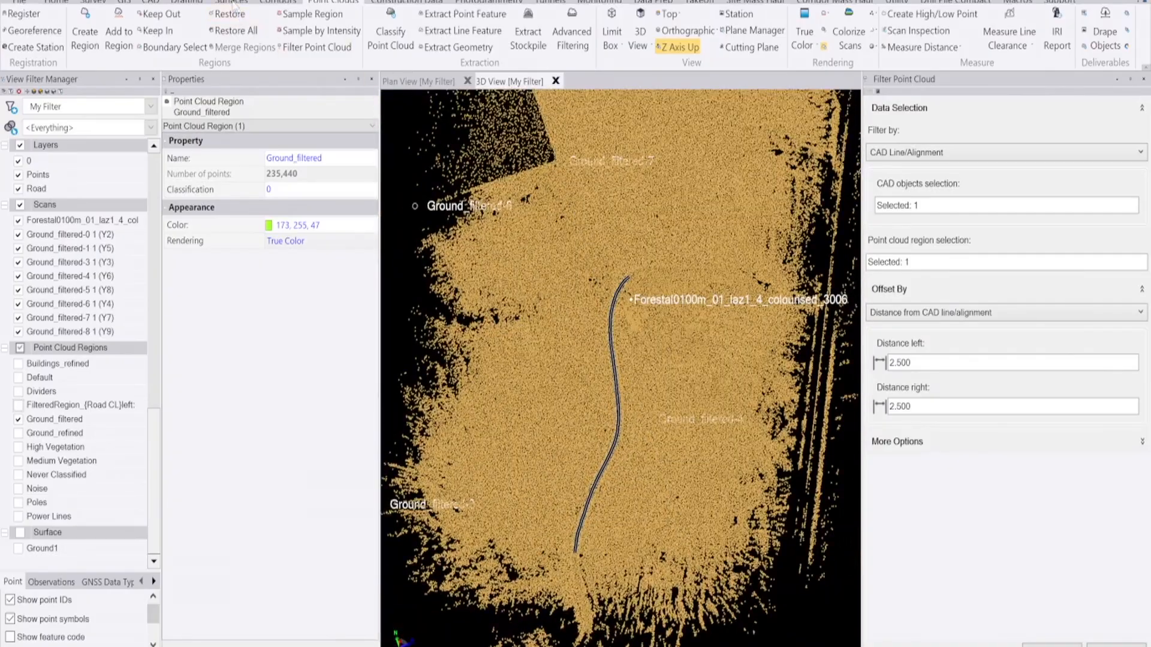
- Create a surface named Ground_road from the Ground_filtered region, the Road CL line and both Road_edge lines
left_click(235, 2)
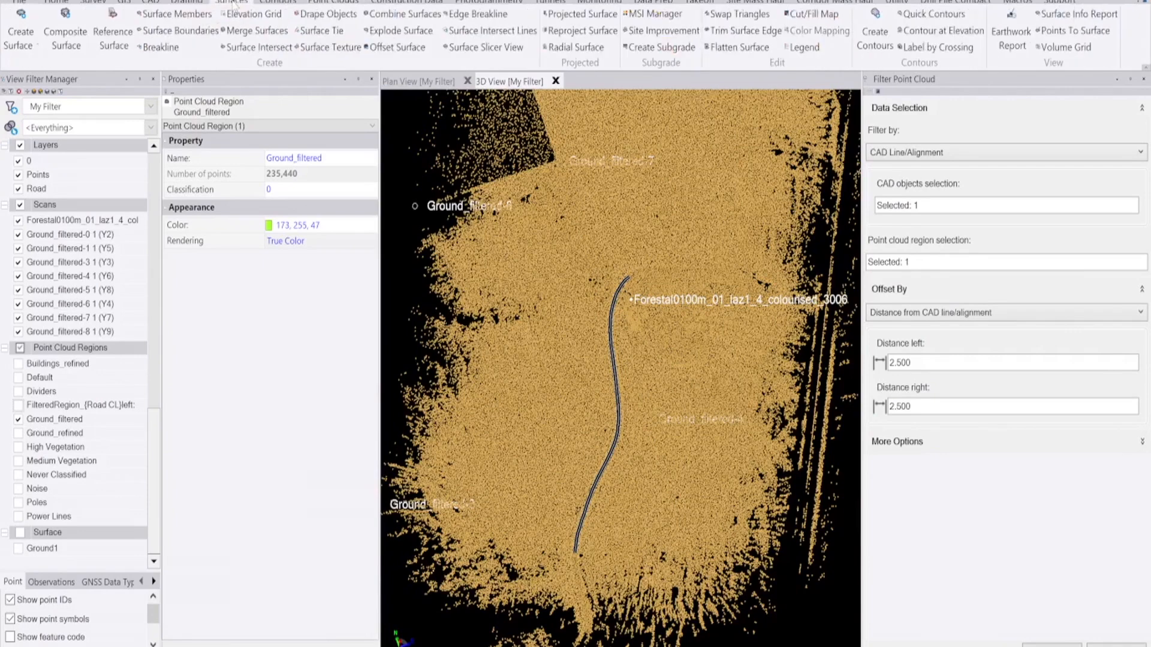
left_click(21, 13)
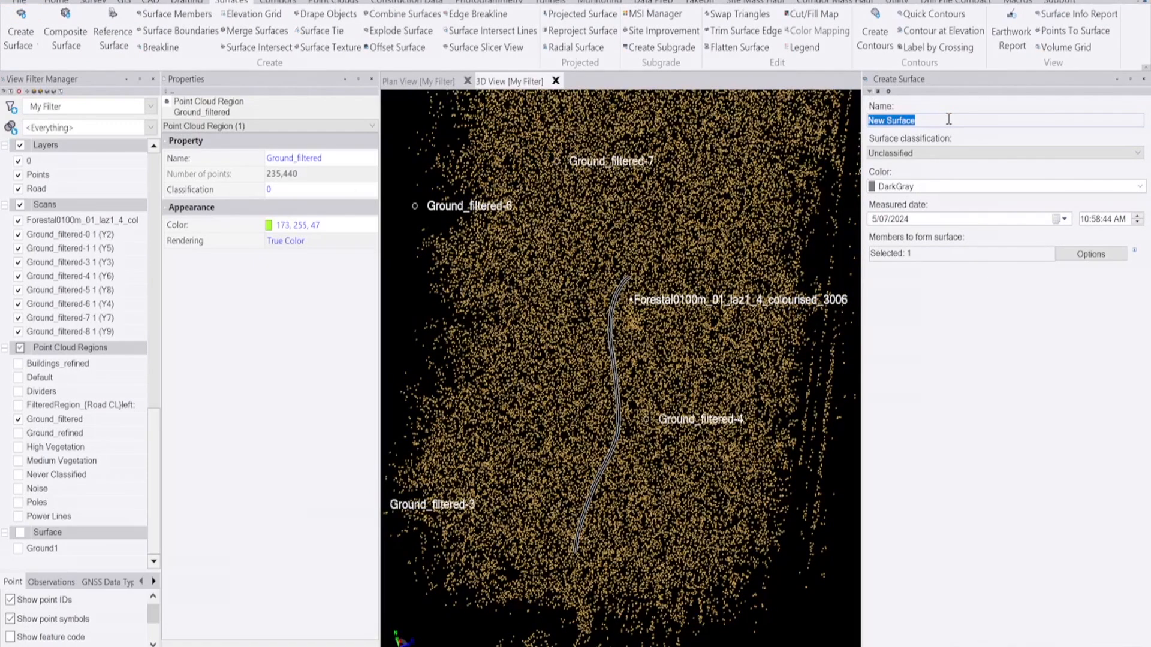
type("Ground_road")
scroll(613, 410, "up", 3)
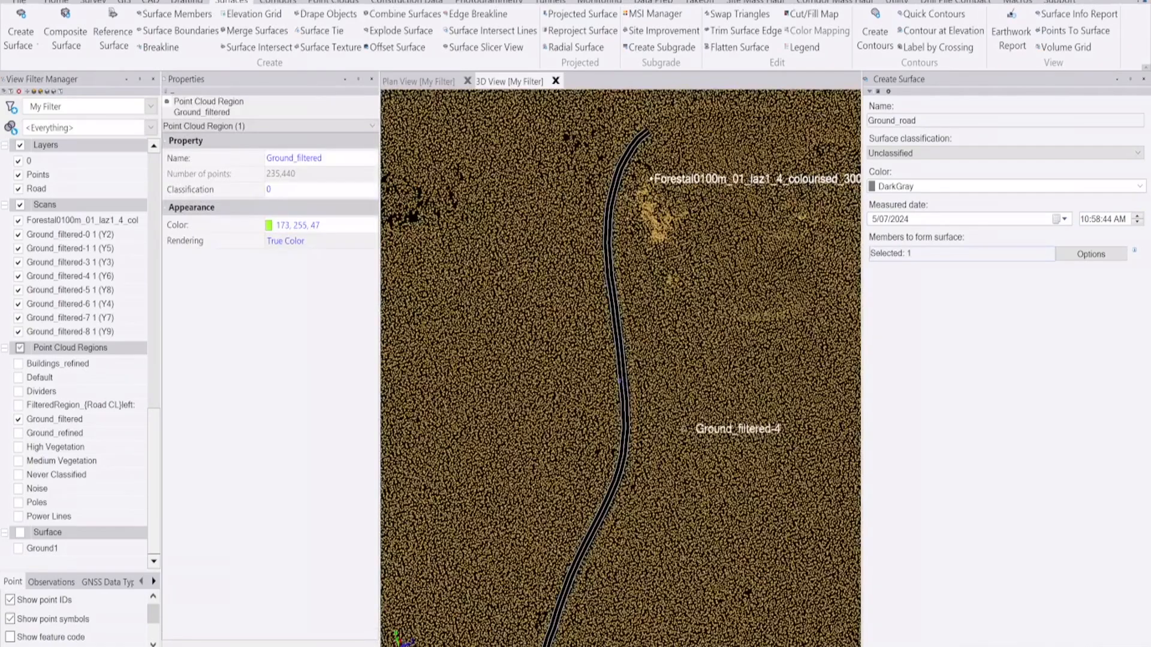
scroll(620, 381, "up", 3)
left_click(617, 381)
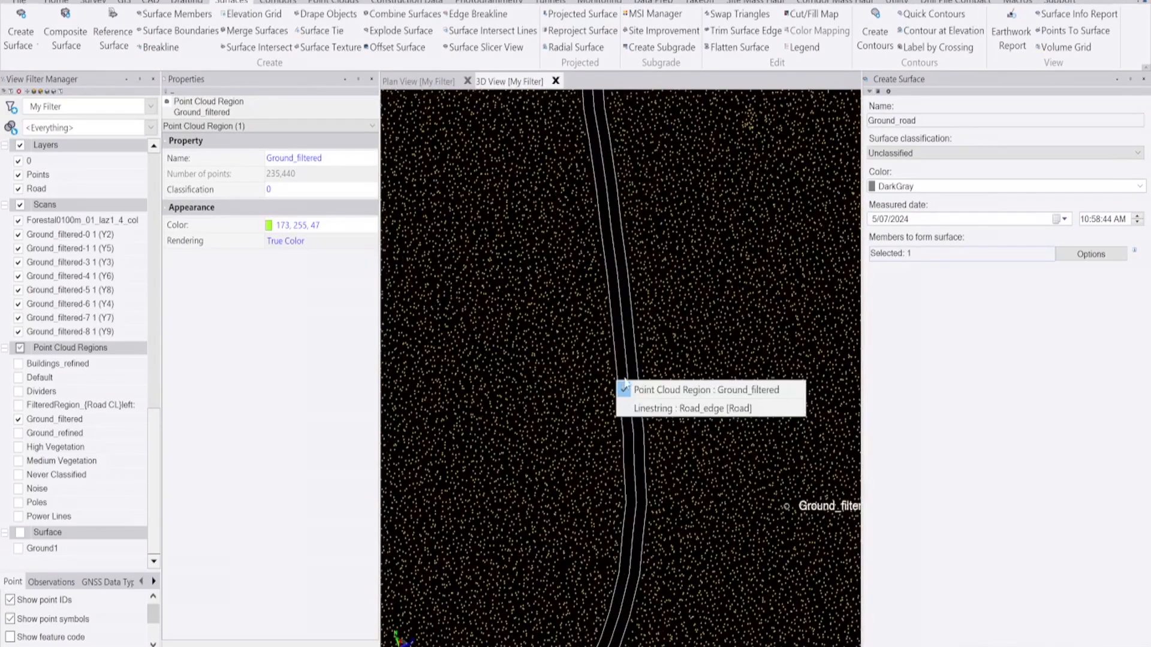
left_click(672, 407)
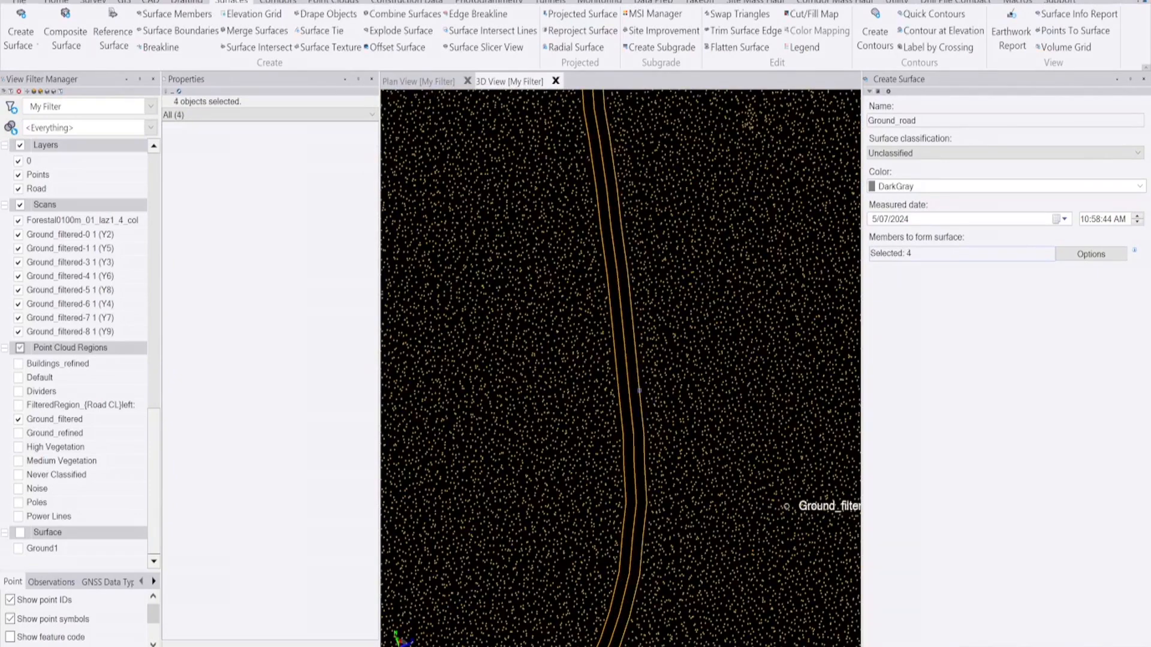
scroll(611, 326, "down", 5)
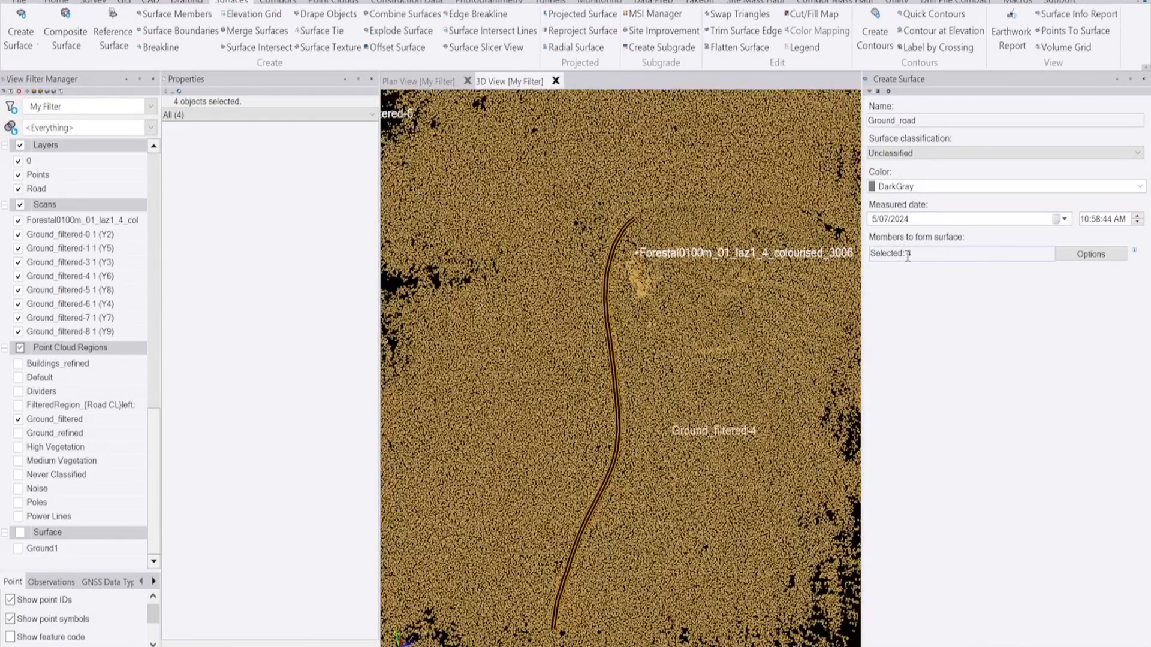
scroll(602, 431, "up", 3)
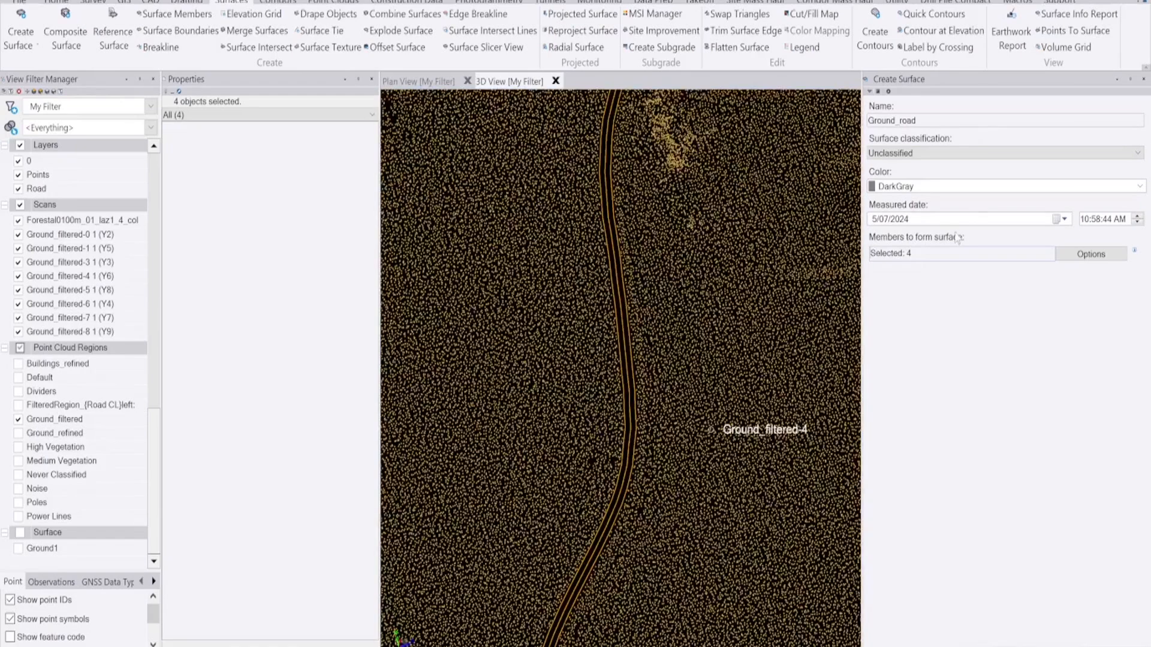
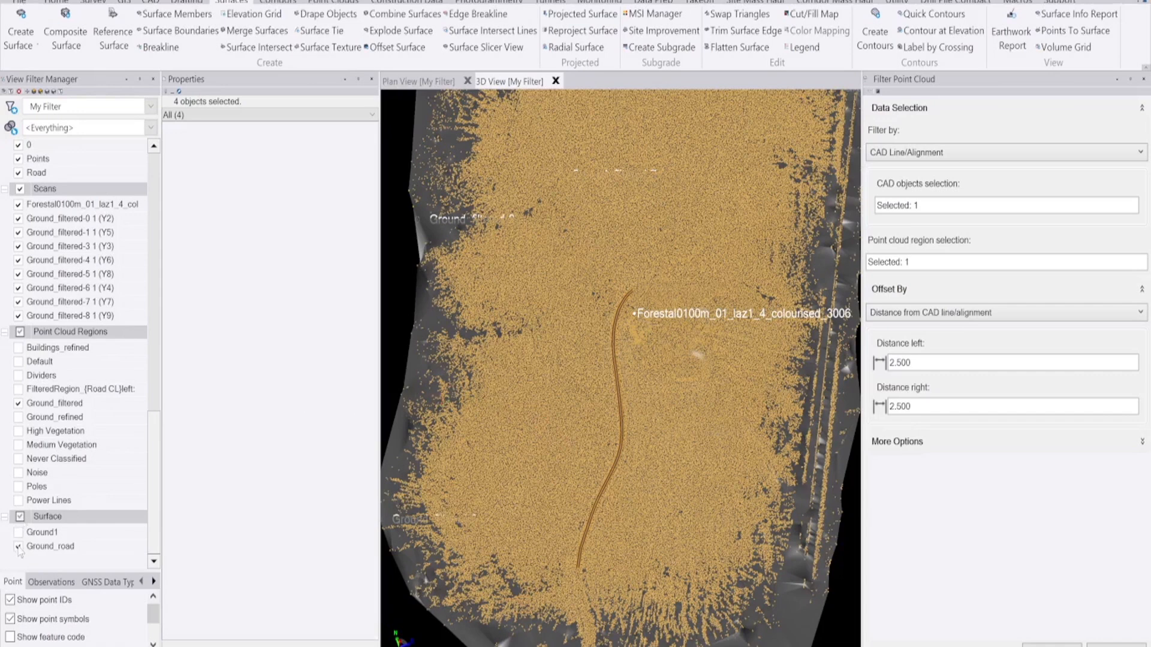
- Hide the Ground_filtered point cloud region and the Road layer so only the Ground_road surface covers the road
left_click(18, 403)
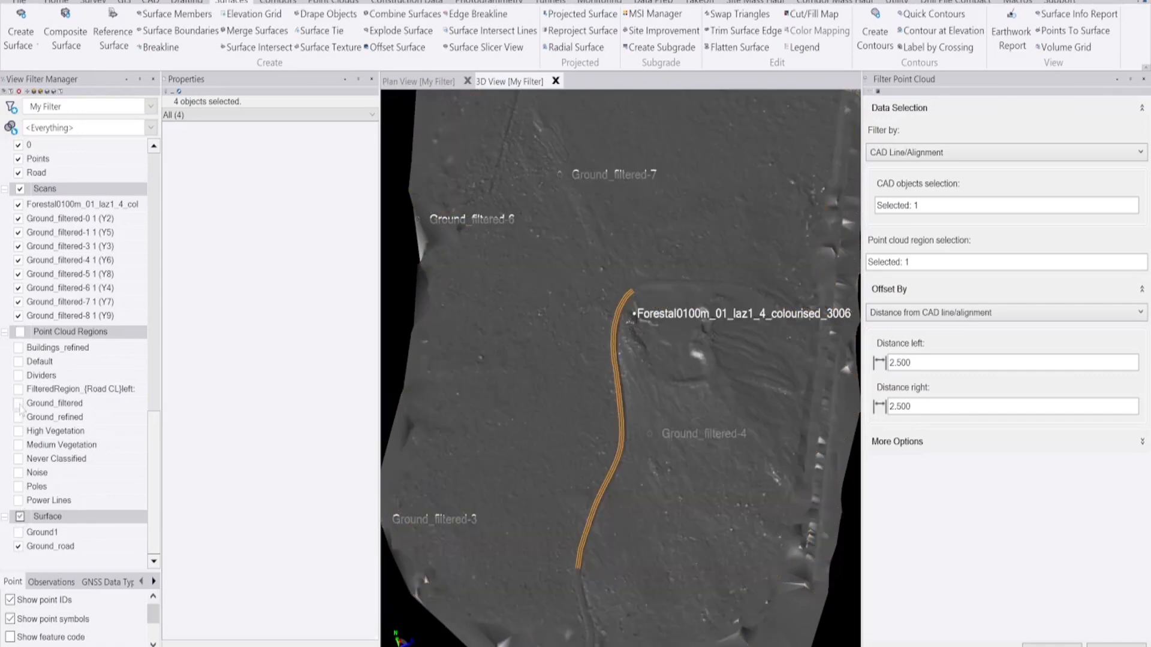
scroll(641, 432, "up", 10)
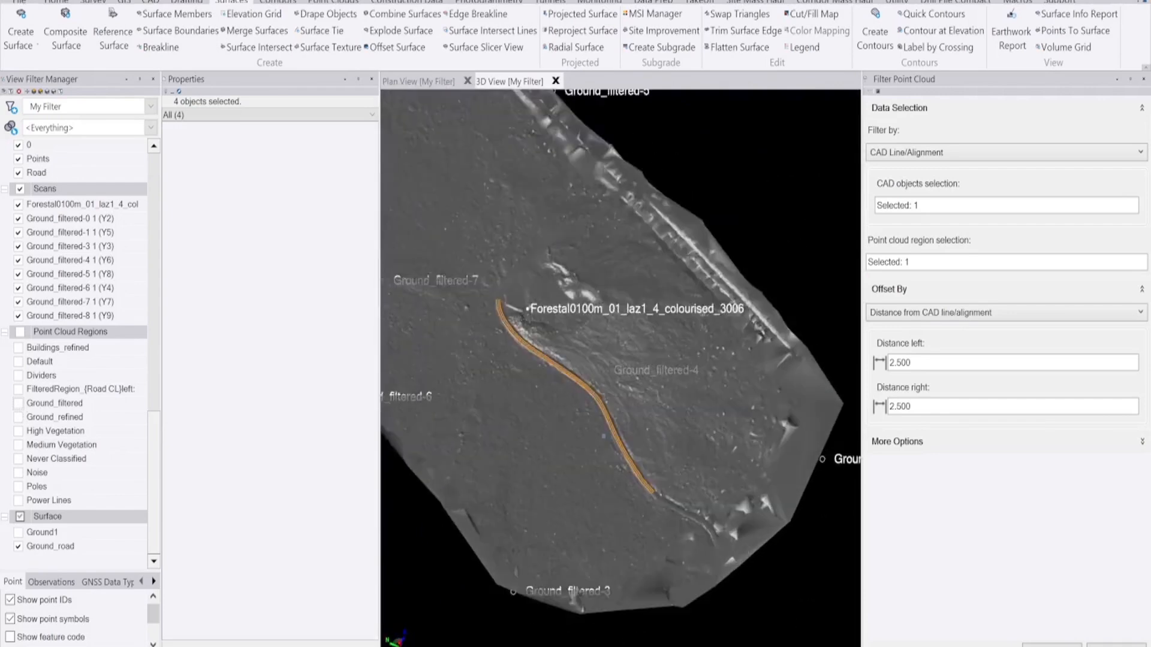
middle_click_drag(630, 441, 600, 422)
scroll(25, 207, "up", 2)
left_click(18, 261)
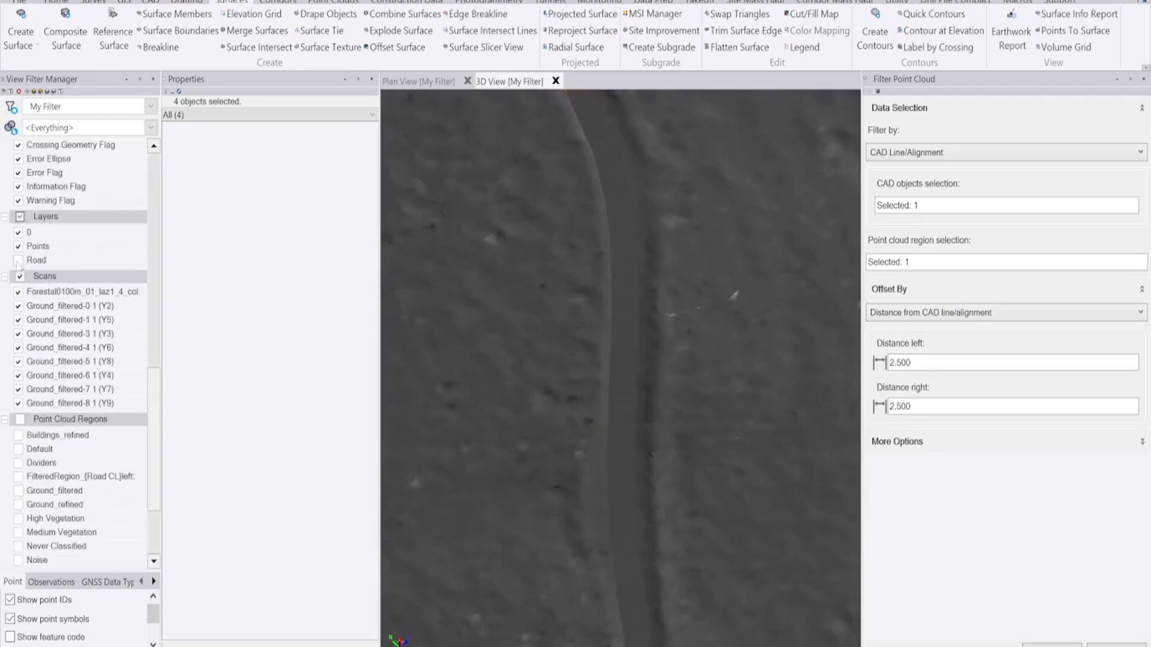
- Examine the road's shape and edges on the Ground_road surface in 3D, from the overview down to close range
scroll(621, 366, "down", 8)
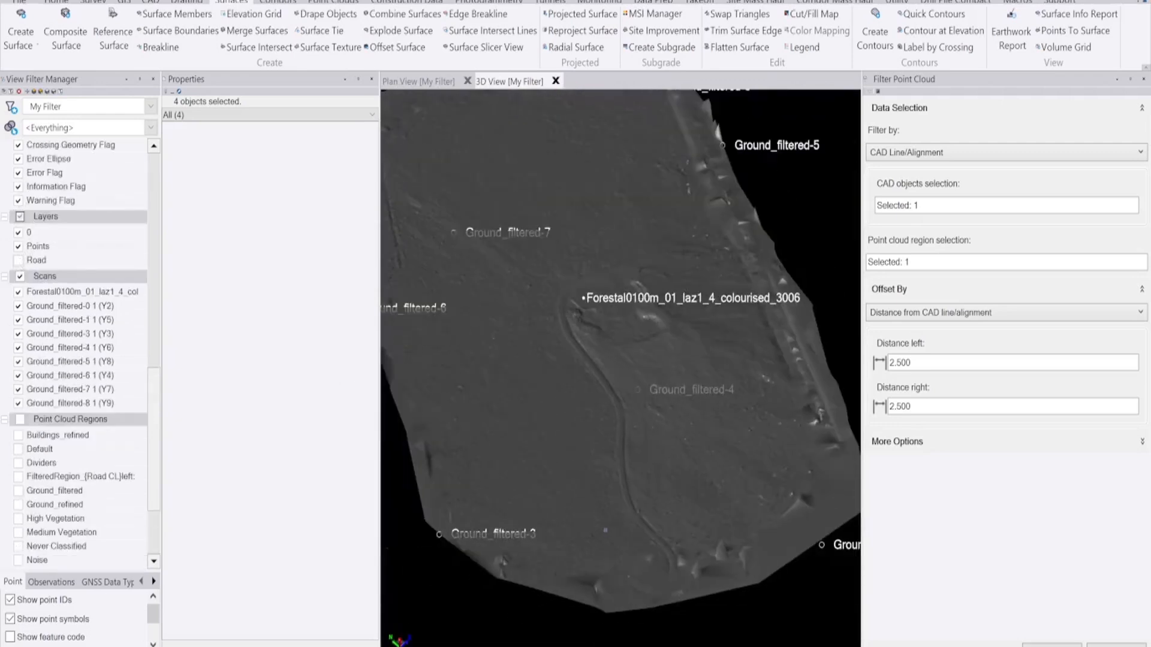
scroll(567, 309, "up", 8)
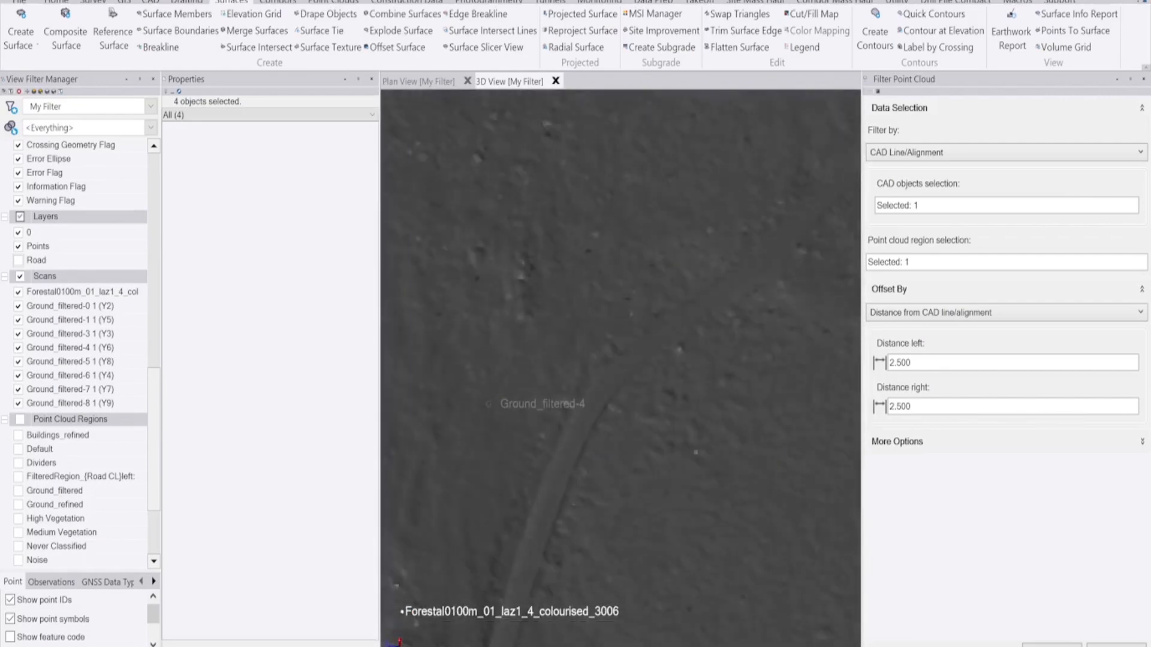
scroll(639, 420, "down", 3)
middle_click_drag(629, 441, 642, 398)
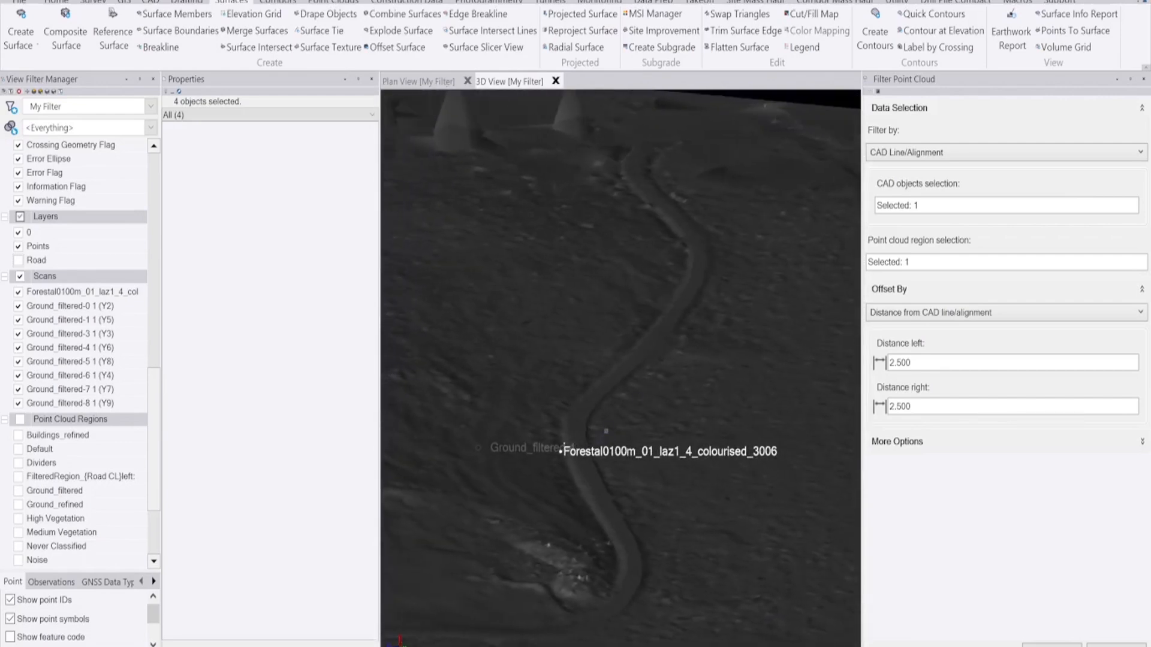
scroll(579, 465, "up", 4)
scroll(562, 445, "up", 5)
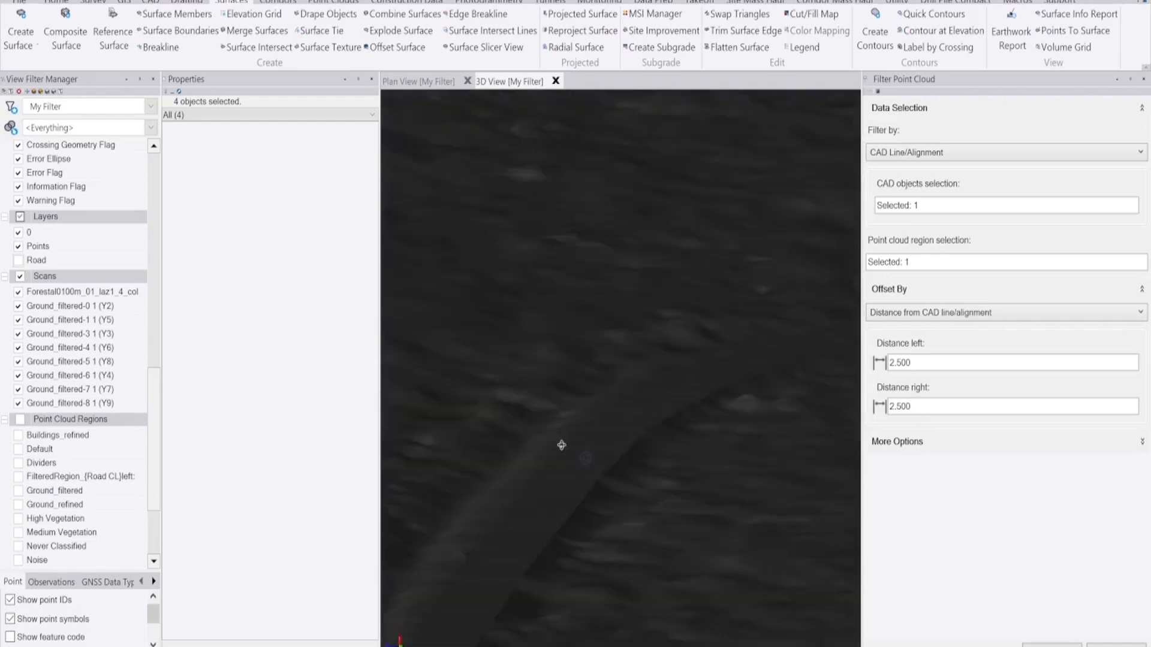
middle_click_drag(617, 428, 668, 473)
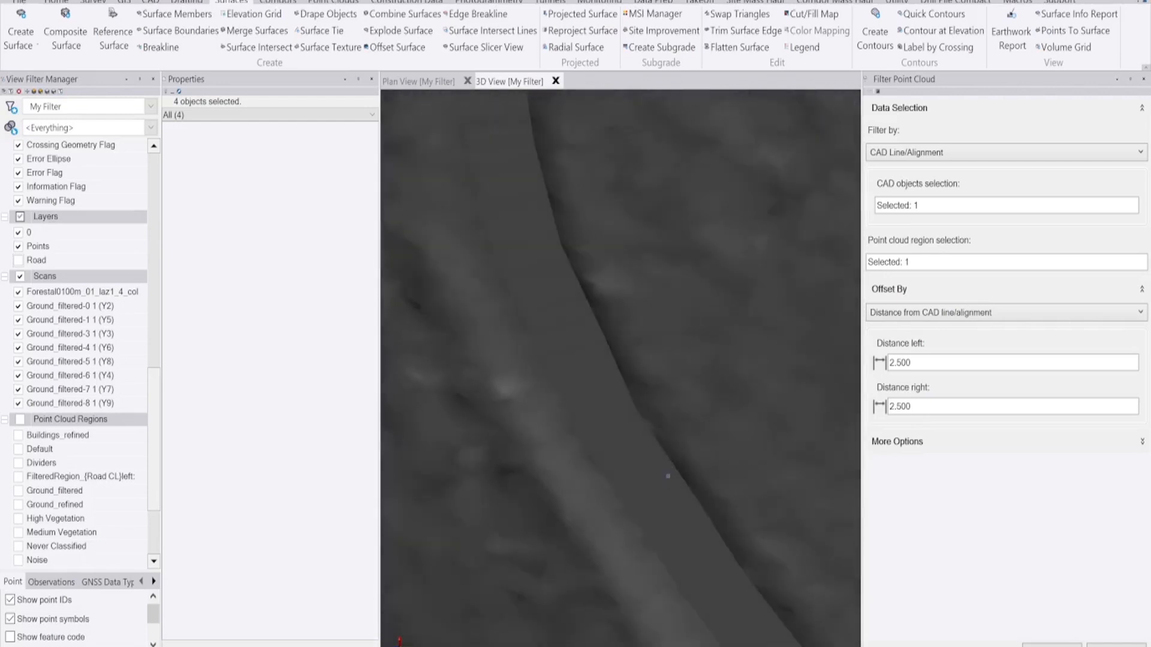
middle_click_drag(605, 372, 635, 583)
middle_click_drag(558, 381, 408, 423)
scroll(581, 408, "down", 4)
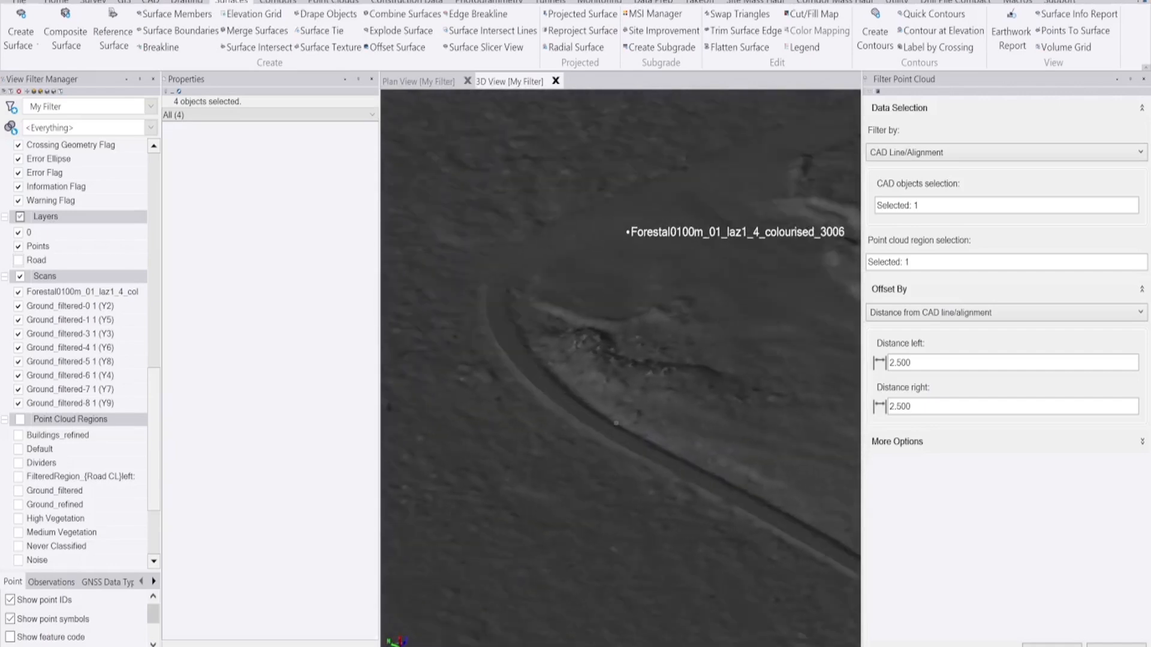
- Examine the road bend and its edges on the Ground_road surface in 3D, from close range out to the whole model
middle_click_drag(642, 429, 591, 430)
scroll(671, 486, "up", 3)
middle_click_drag(671, 486, 673, 518)
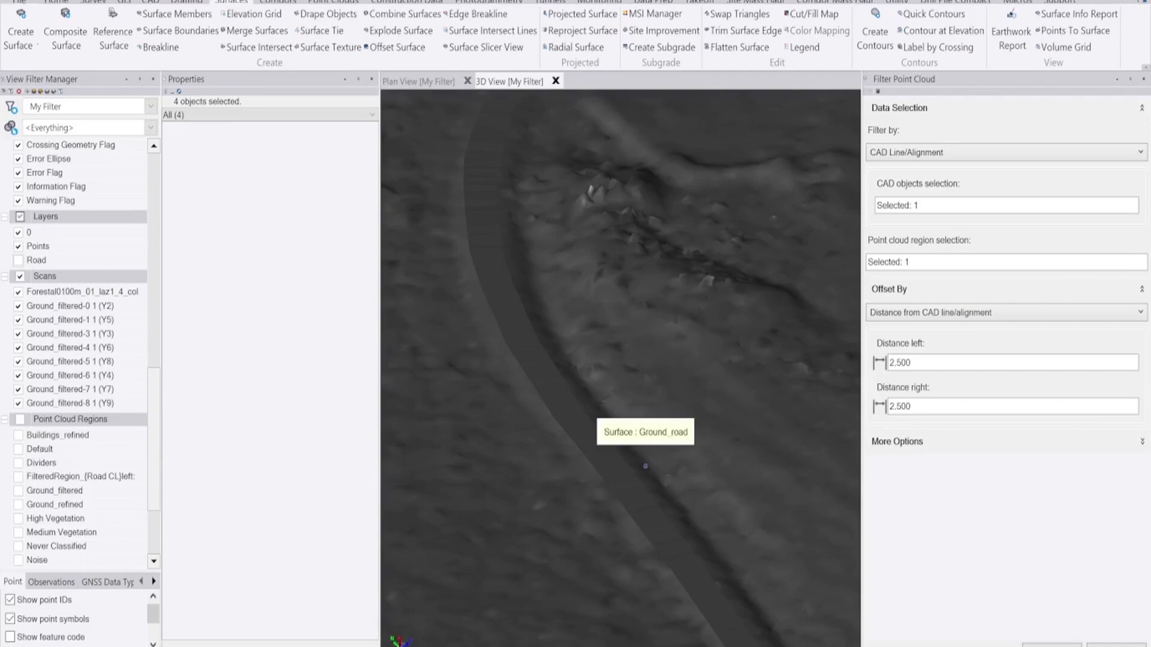
middle_click_drag(617, 332, 568, 313)
scroll(568, 312, "down", 3)
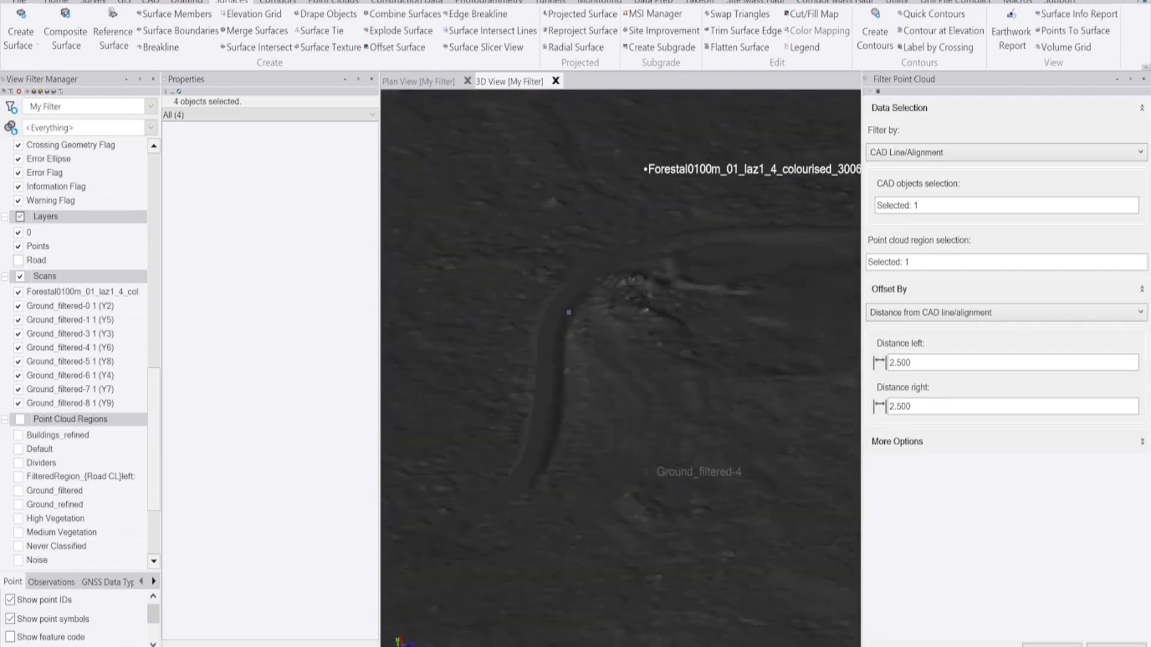
middle_click_drag(563, 351, 698, 455)
scroll(698, 455, "down", 2)
scroll(635, 396, "down", 6)
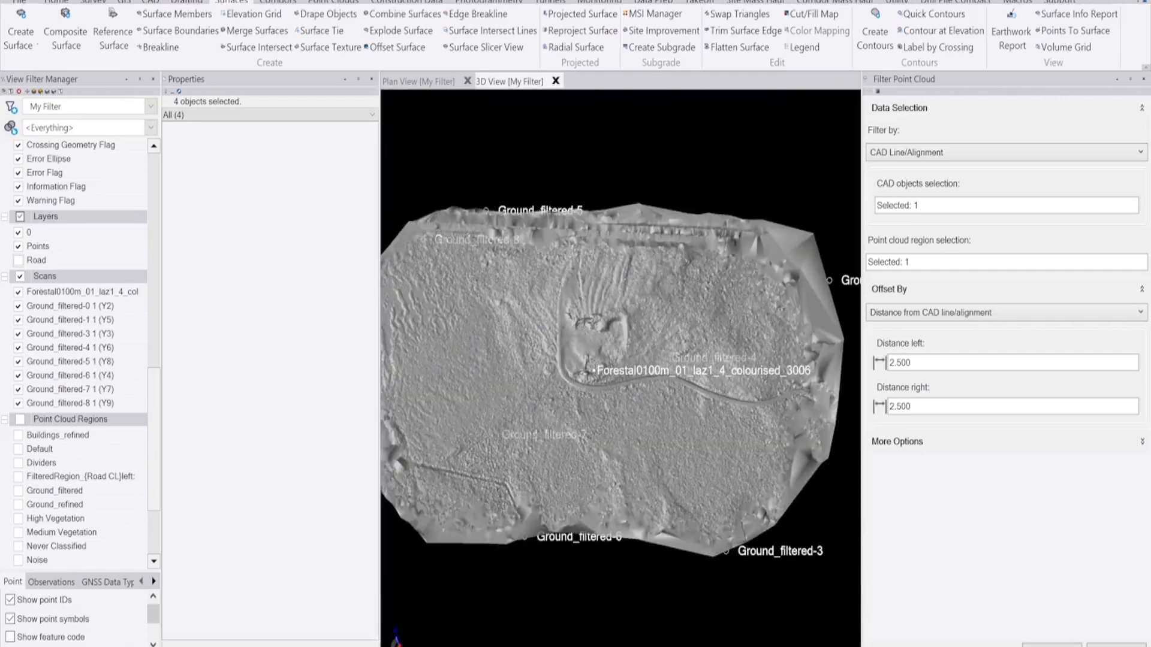
- Examine the outer edges of the Ground_road surface in 3D, around the perimeter and the corner near Ground_filtered-1
scroll(593, 338, "up", 2)
middle_click_drag(594, 339, 603, 360)
scroll(610, 423, "up", 3)
scroll(607, 423, "down", 4)
mouse_move(539, 448)
middle_mouse_down()
mouse_move(639, 401)
mouse_move(634, 384)
middle_mouse_up()
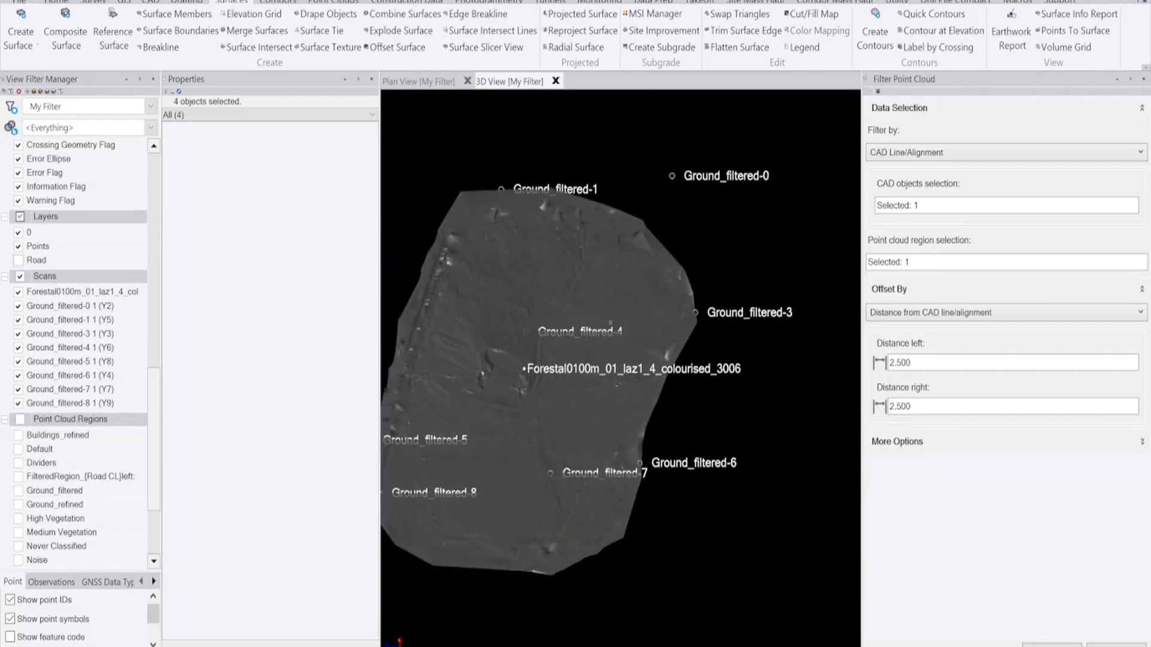
scroll(518, 241, "up", 5)
middle_click_drag(518, 240, 634, 354)
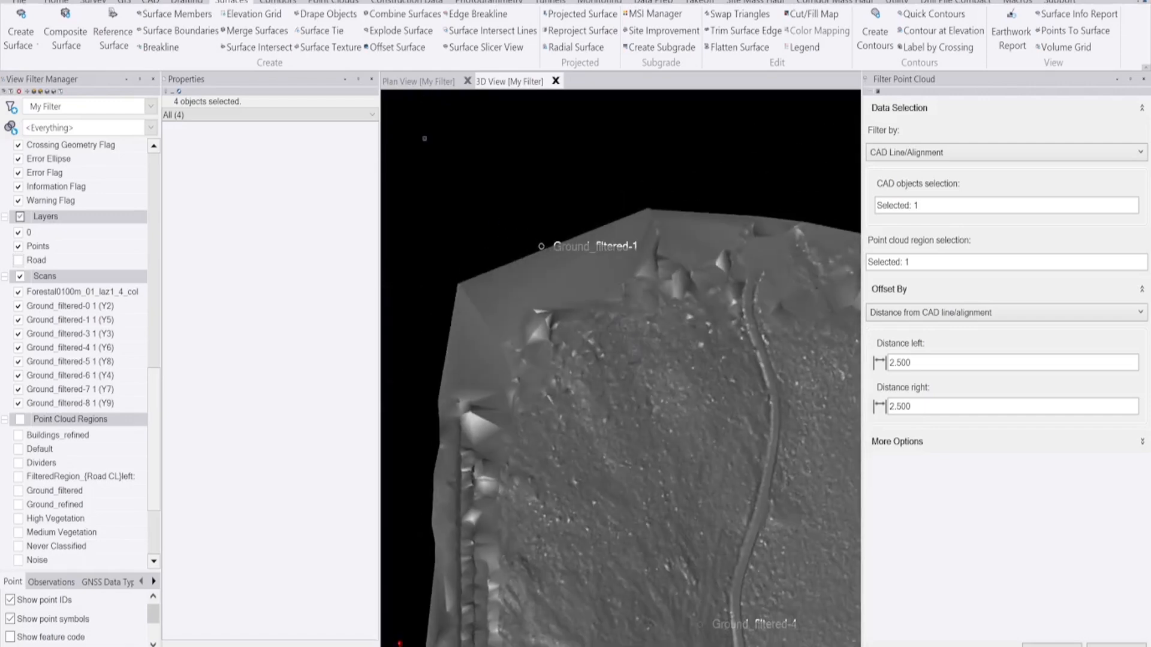
- Show the Ground_filtered point cloud region in plan view and hide all surfaces to expose the outline of the ground points
left_click(419, 81)
scroll(530, 361, "down", 14)
scroll(555, 193, "up", 4)
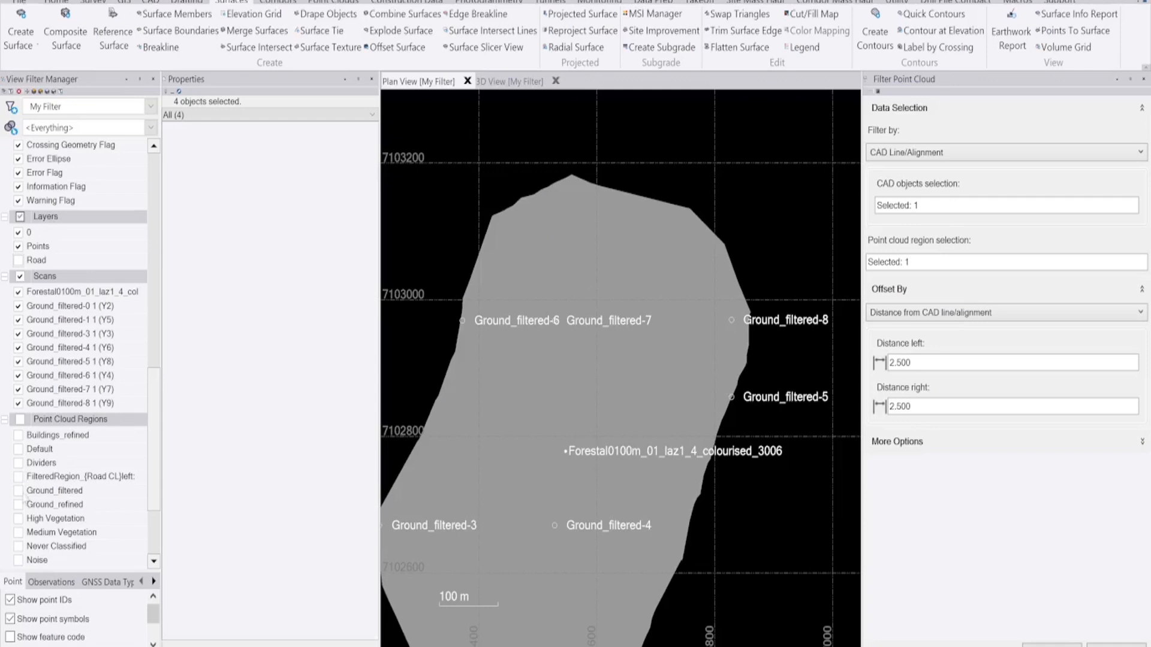
left_click(18, 491)
scroll(51, 535, "down", 2)
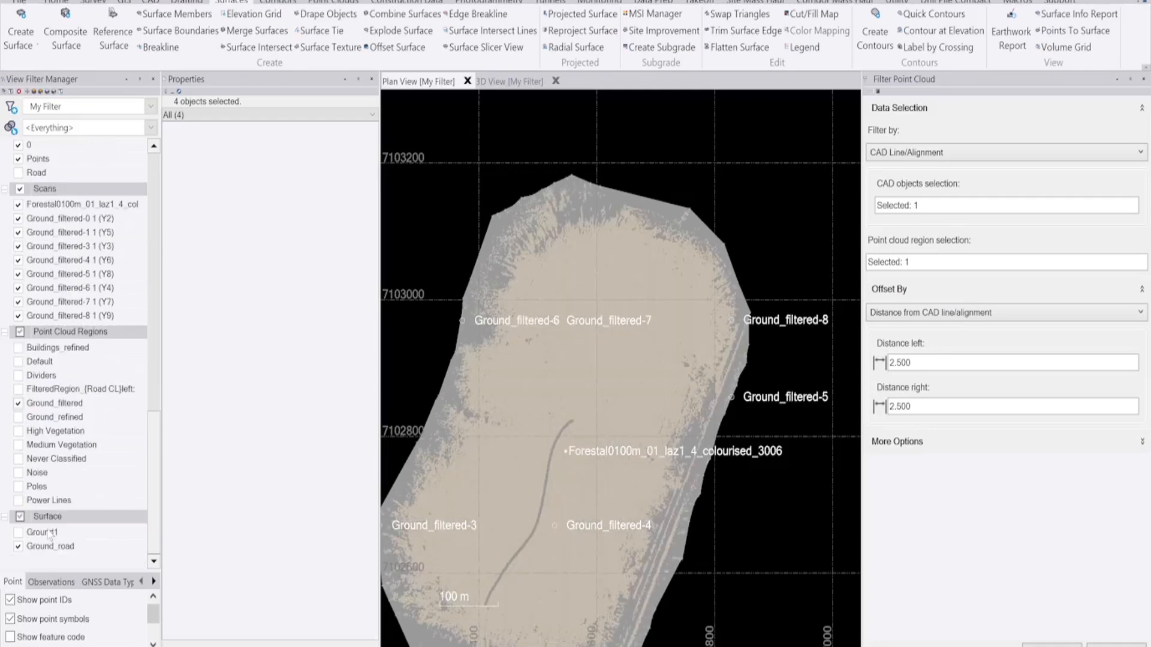
scroll(654, 222, "down", 3)
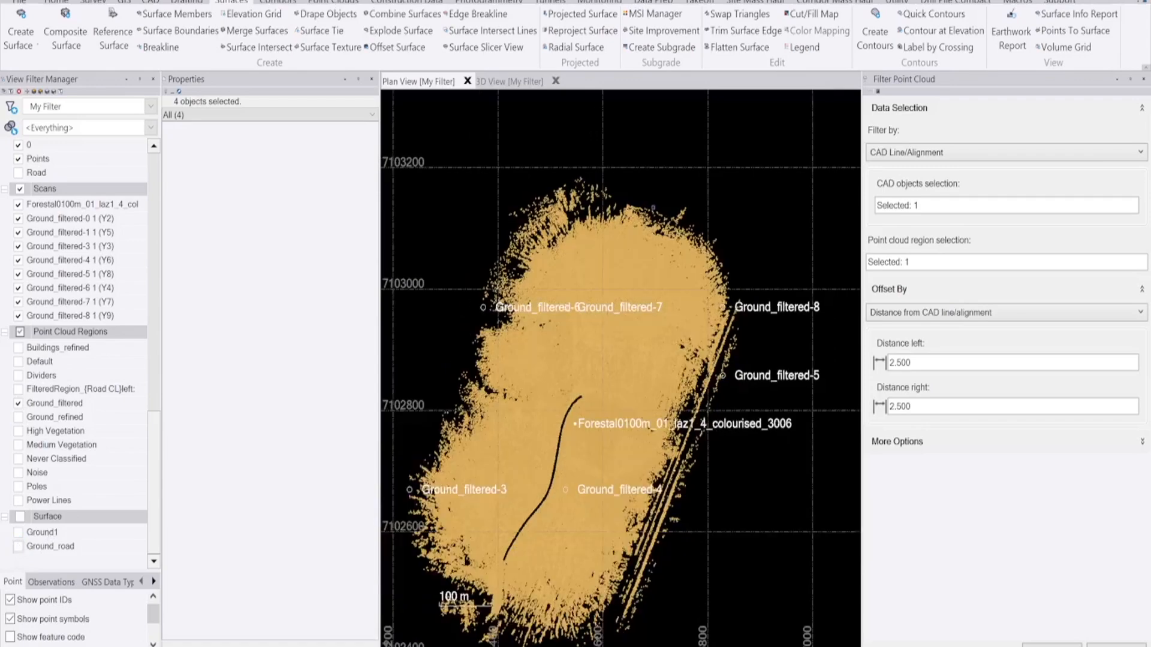
scroll(516, 430, "up", 7)
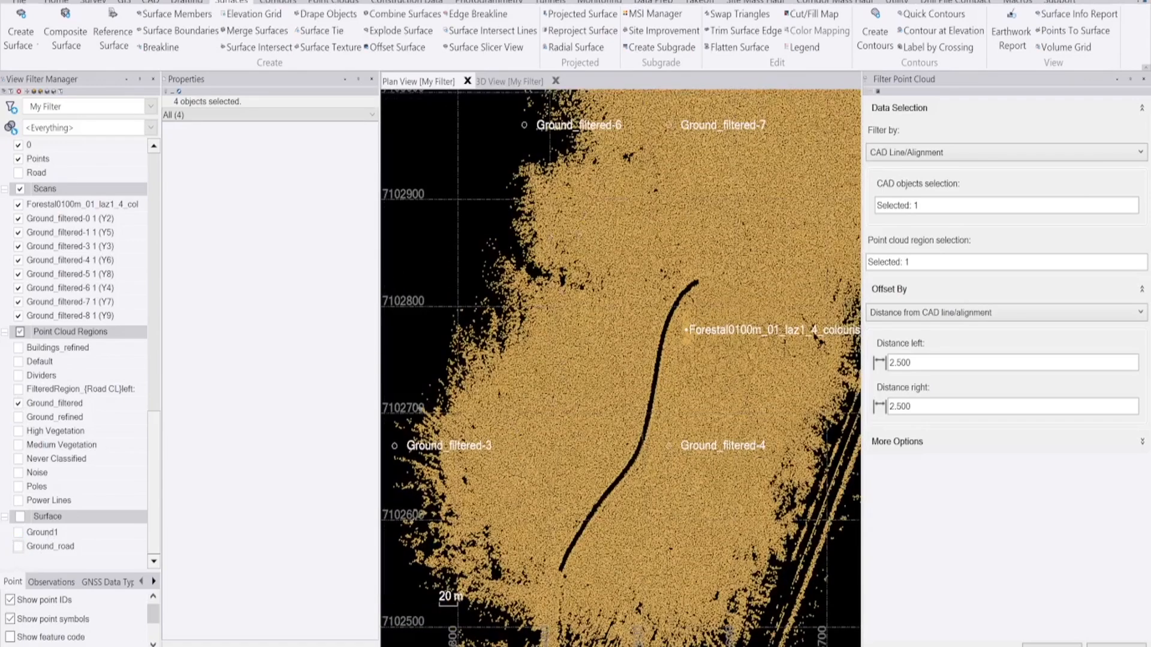
scroll(430, 466, "down", 3)
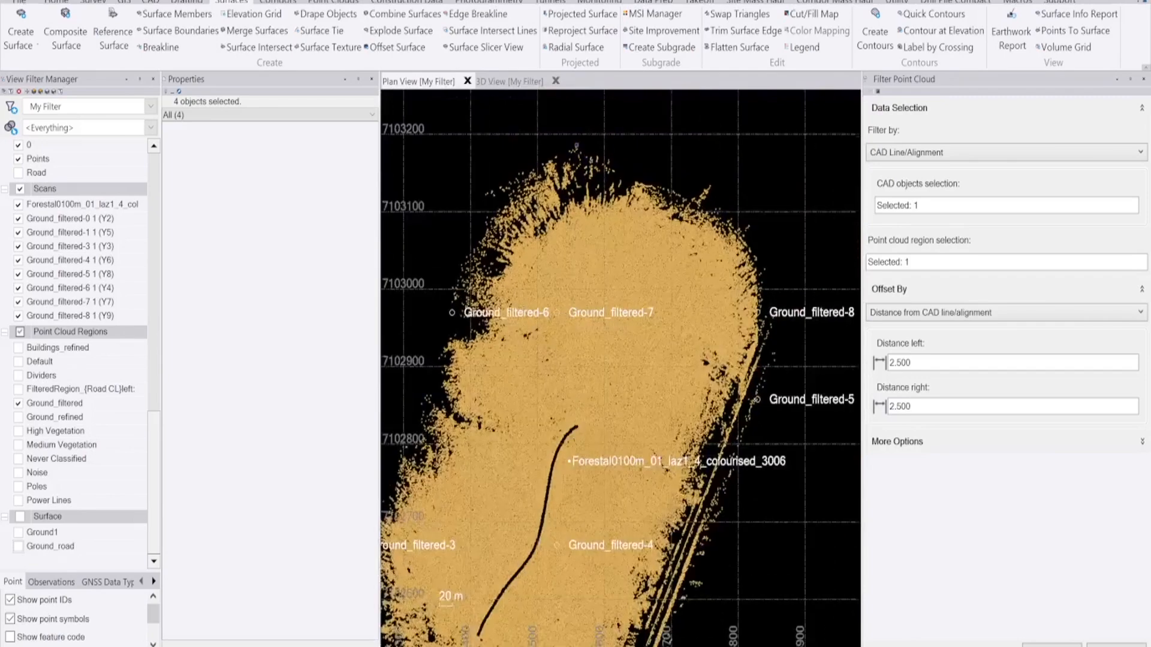
scroll(584, 172, "up", 4)
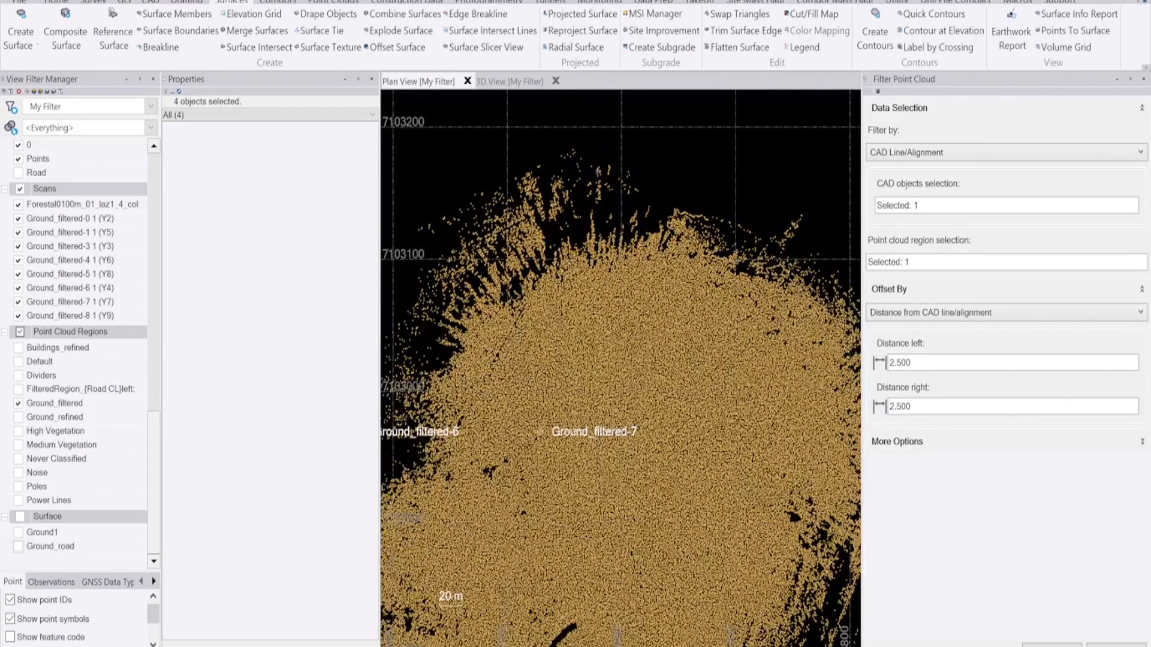
scroll(598, 171, "down", 2)
- Start a polygon boundary named Boundry and create a new layer named Bdy for it
left_click(152, 3)
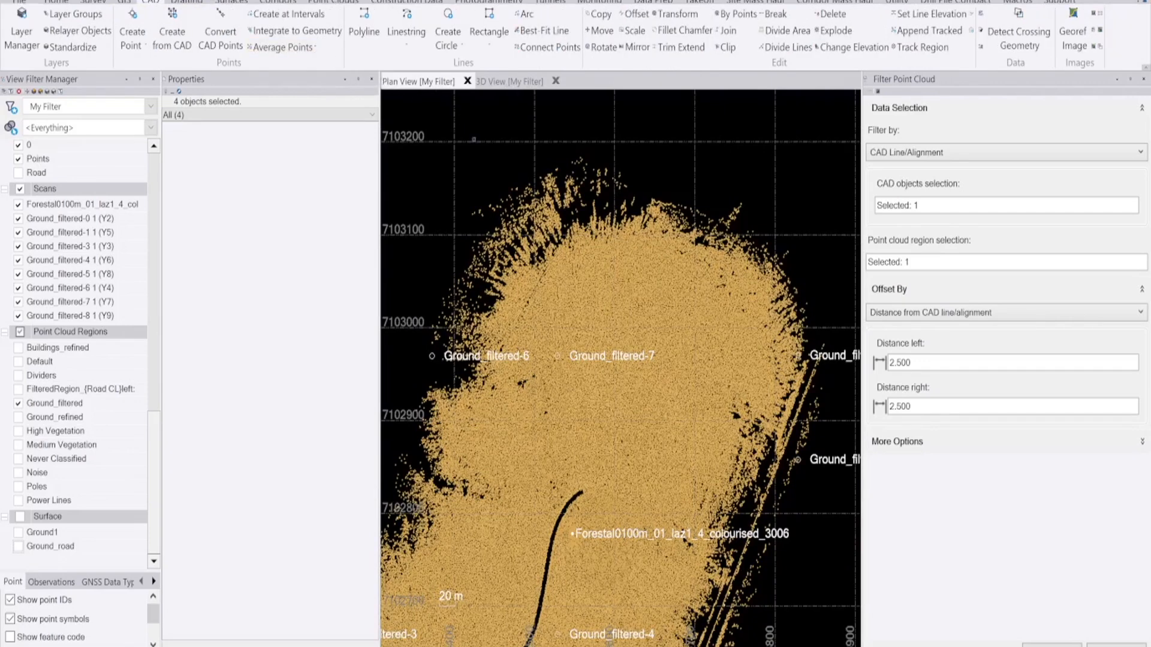
left_click(407, 47)
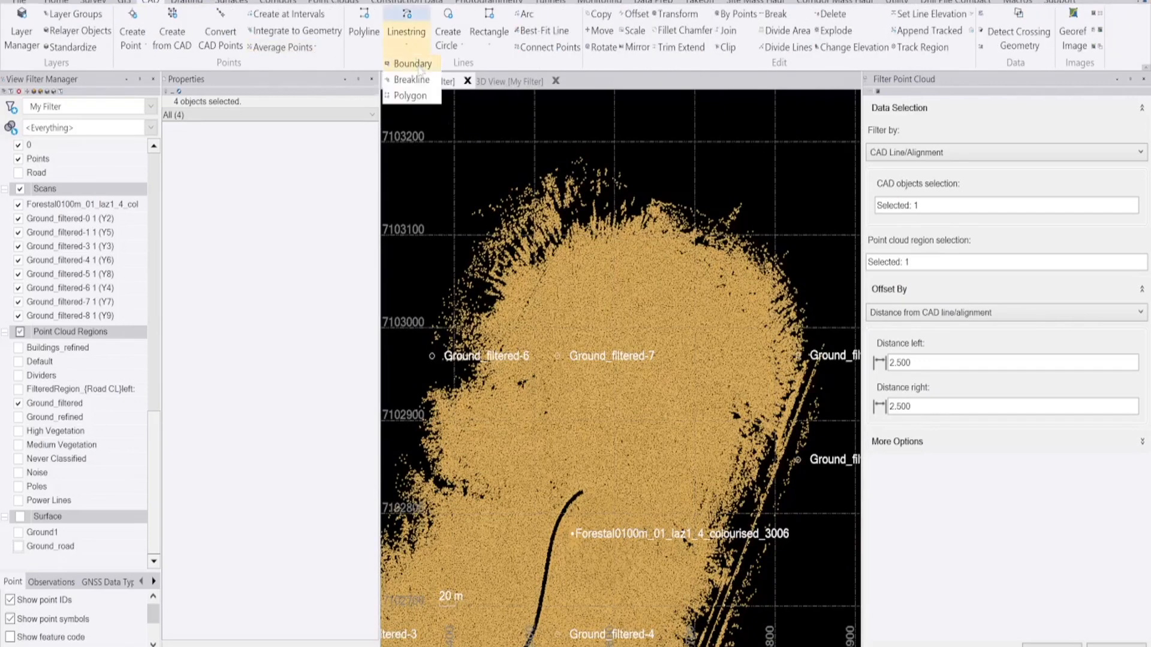
left_click(420, 67)
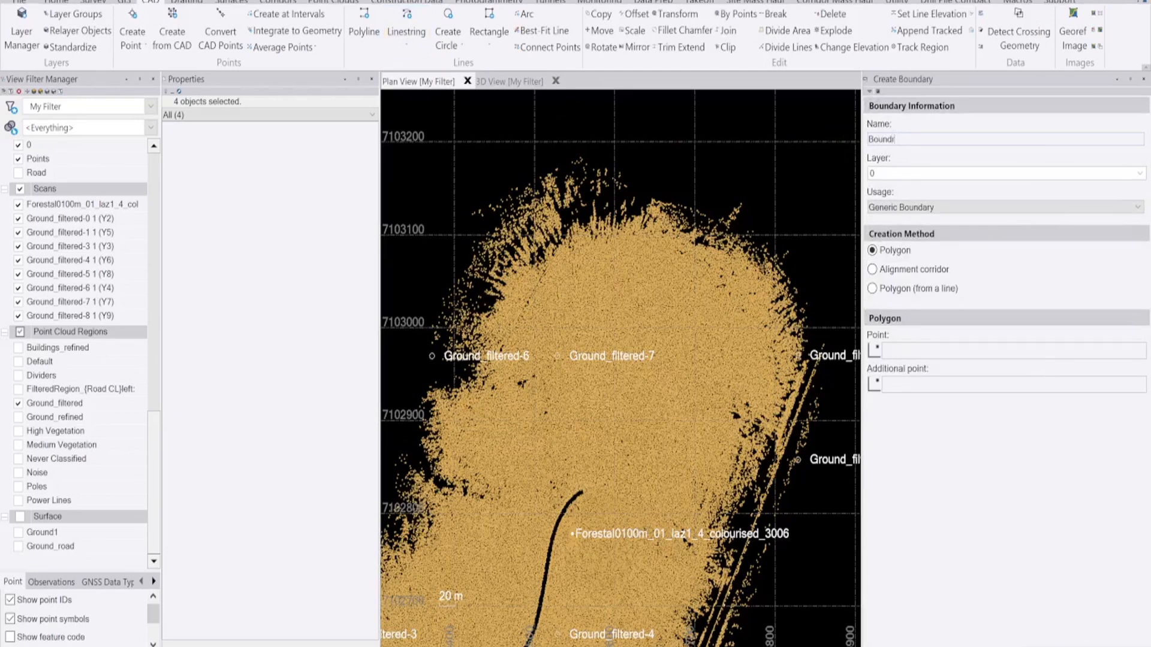
left_click(1139, 173)
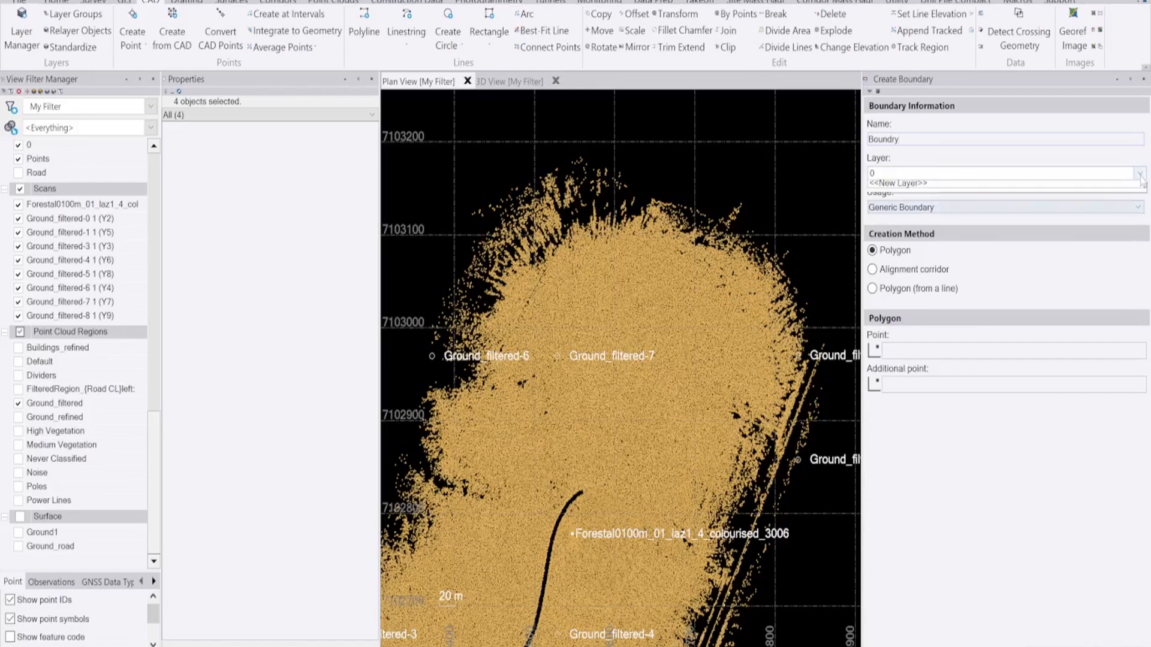
left_click(900, 218)
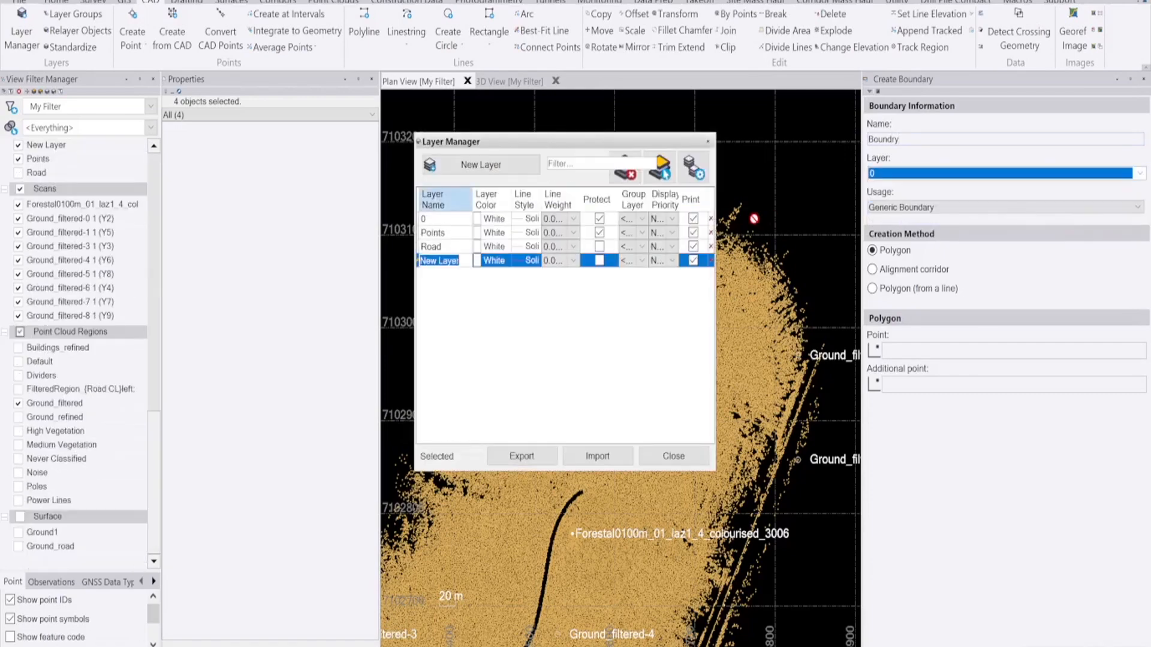
type("Bdy")
left_click(674, 456)
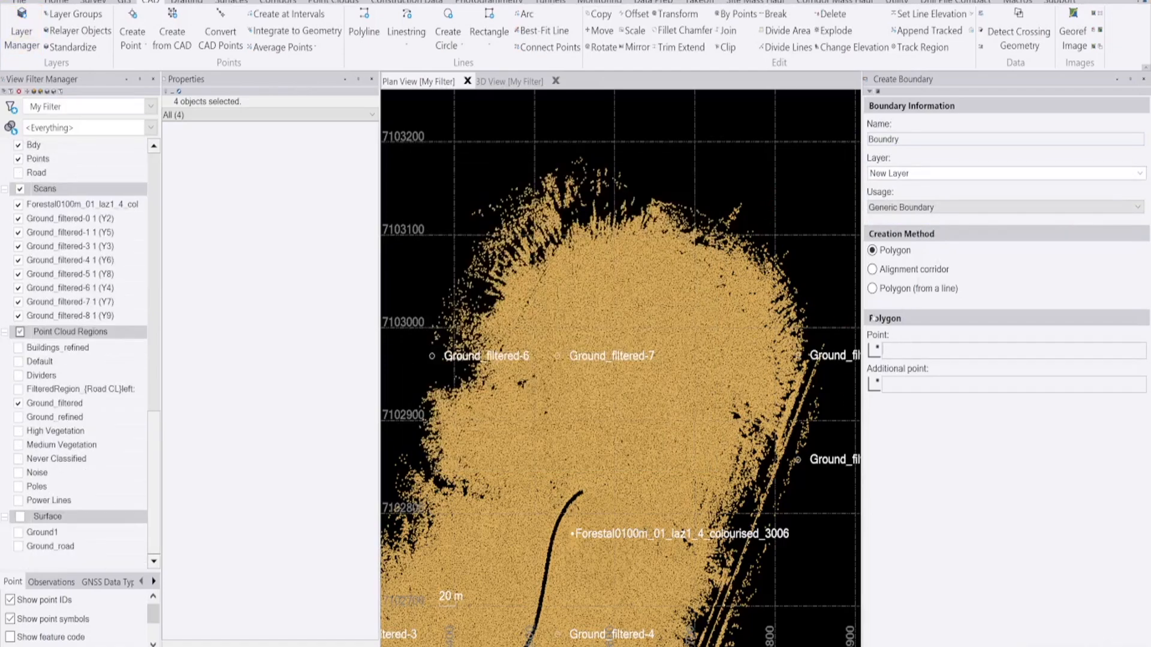
- Place the boundary's vertices just inside the dense ground points along the northern end and down the eastern side
scroll(596, 260, "up", 3)
left_click(489, 292)
left_click(588, 241)
scroll(579, 209, "down", 2)
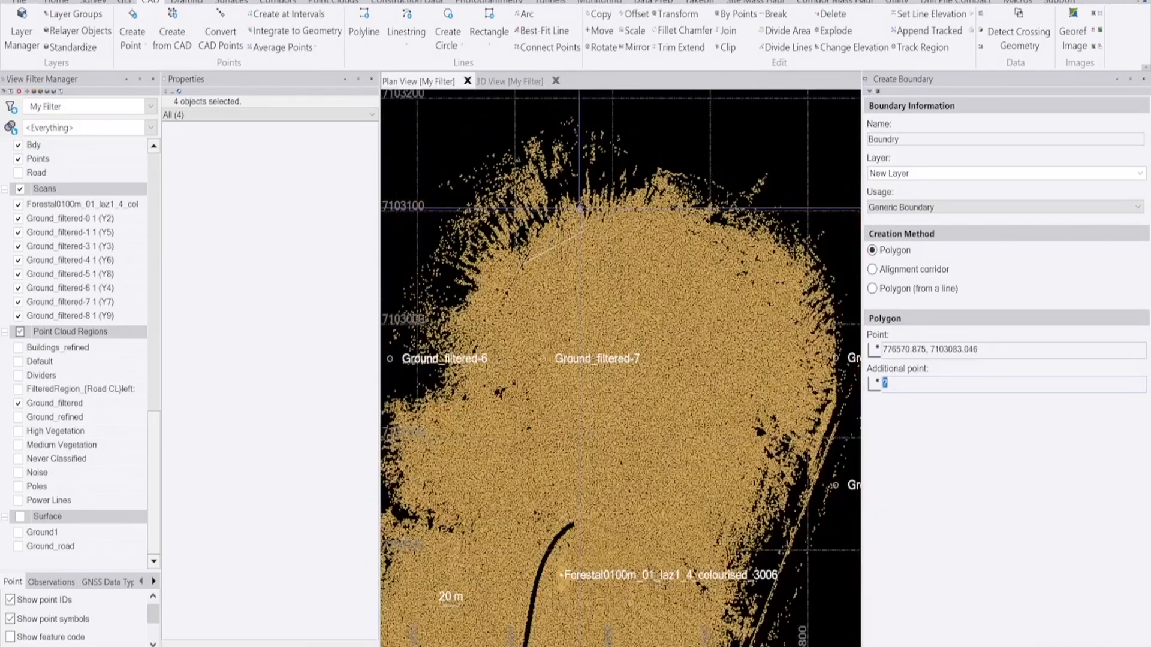
left_click(644, 220)
left_click(715, 234)
left_click(766, 277)
left_click(789, 321)
left_click(789, 361)
left_click(782, 422)
left_click(760, 474)
- Continue the boundary around the southern end of the dense ground points, passing below the road's lower end
middle_click_drag(686, 521, 766, 198)
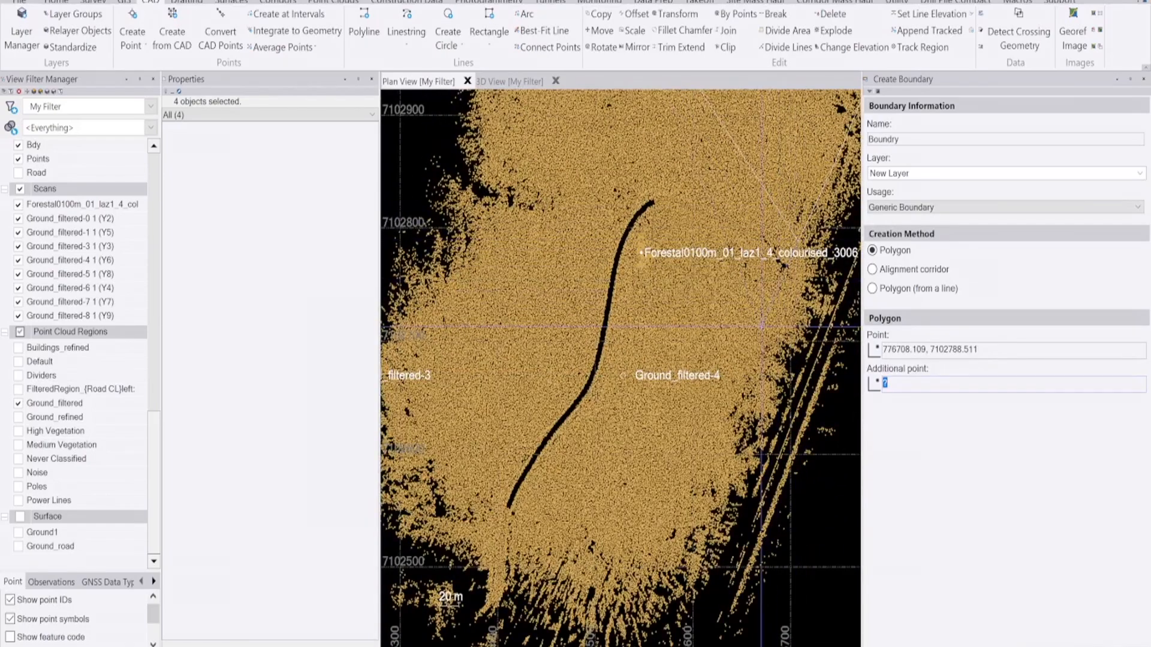
left_click(725, 395)
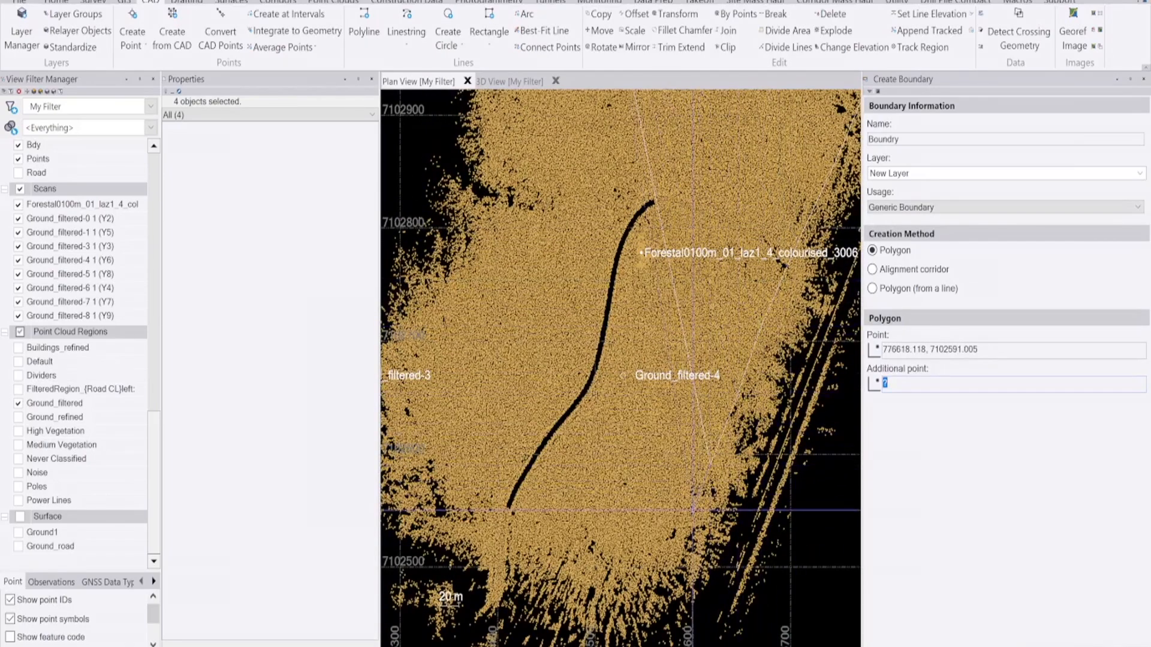
left_click(673, 532)
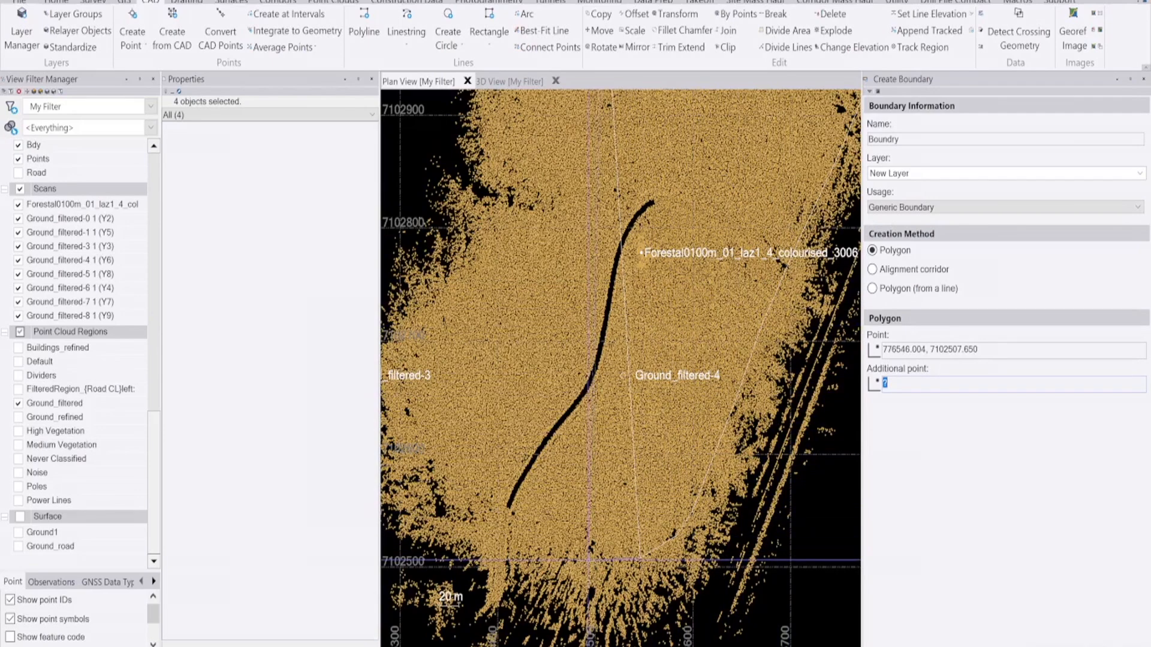
left_click(498, 522)
left_click(485, 515)
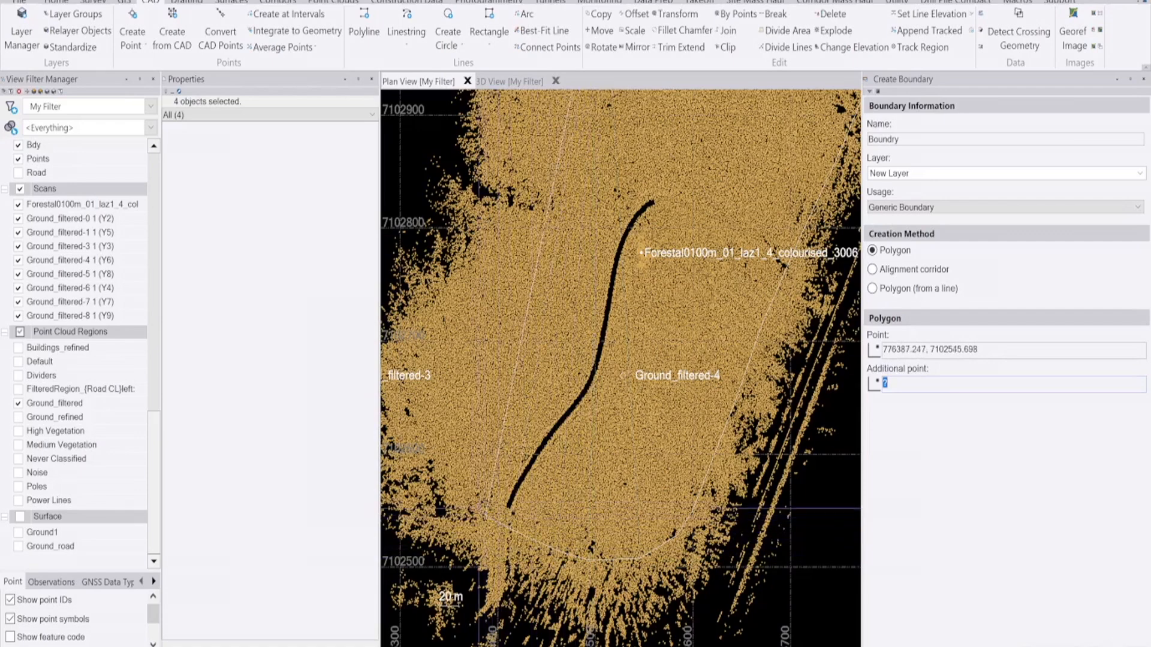
left_click(450, 492)
- Continue the boundary up the western side of the dense ground points and close the polygon at its northern start
middle_click_drag(459, 404, 592, 461)
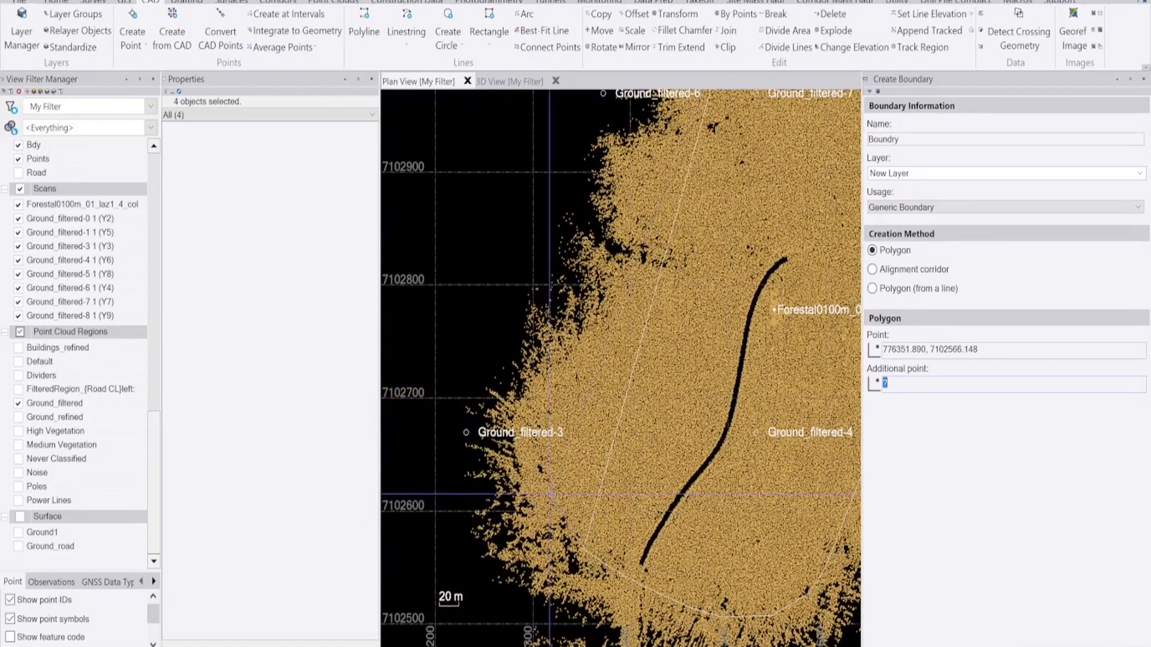
left_click(537, 469)
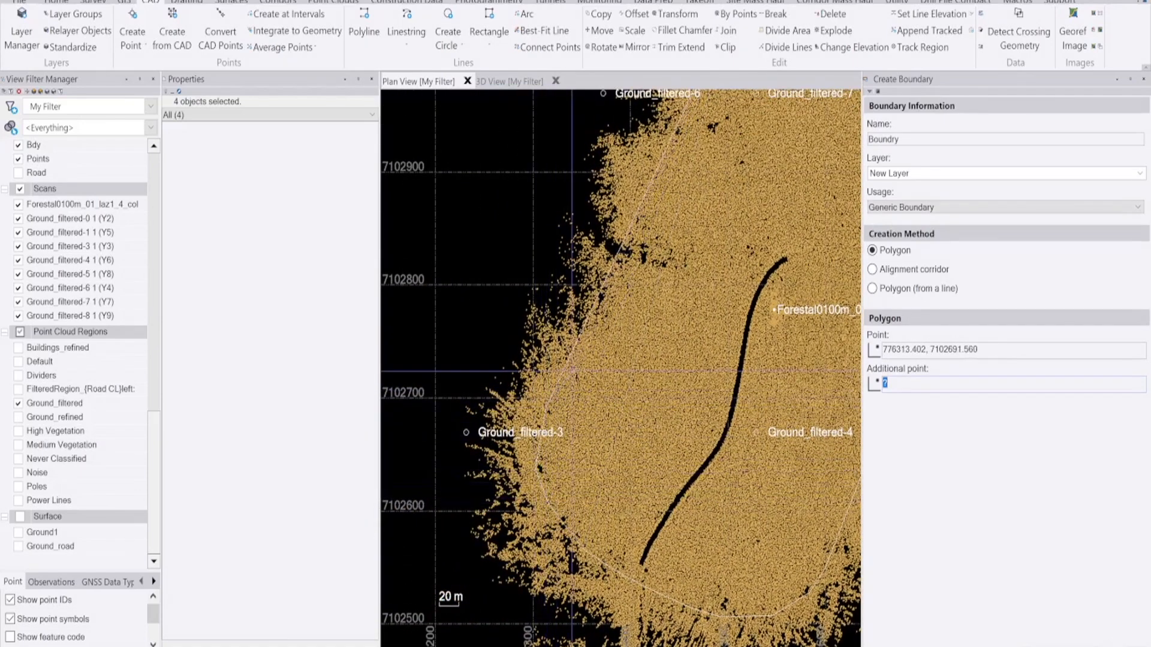
left_click(645, 280)
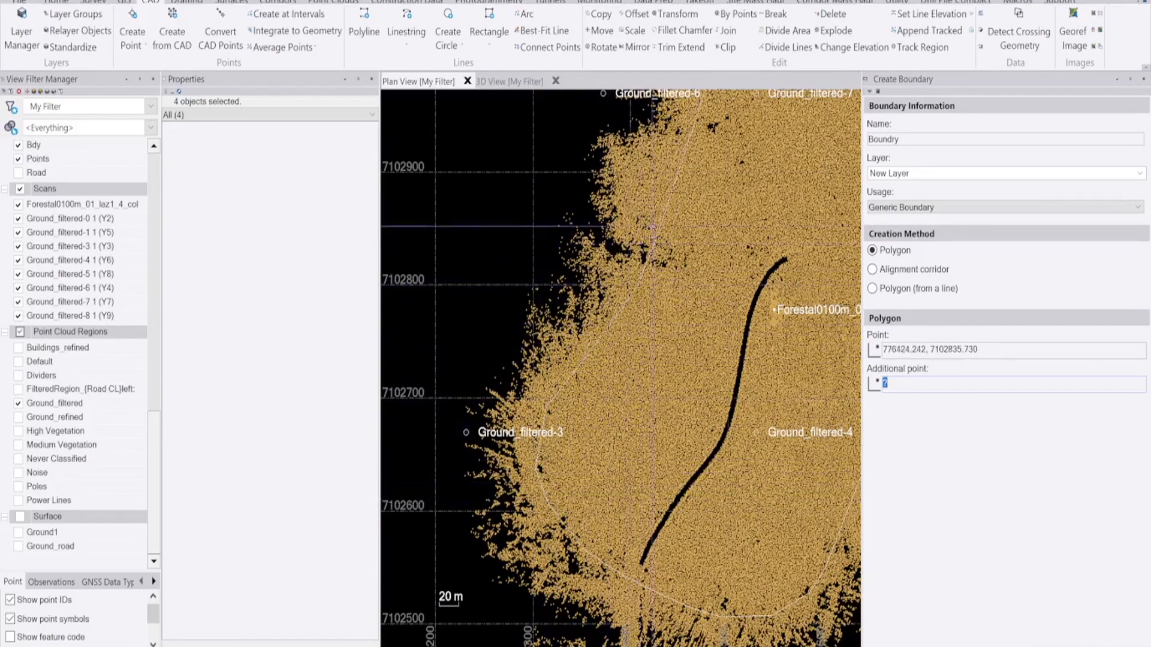
left_click(665, 159)
middle_click_drag(729, 154, 656, 477)
left_click(613, 447)
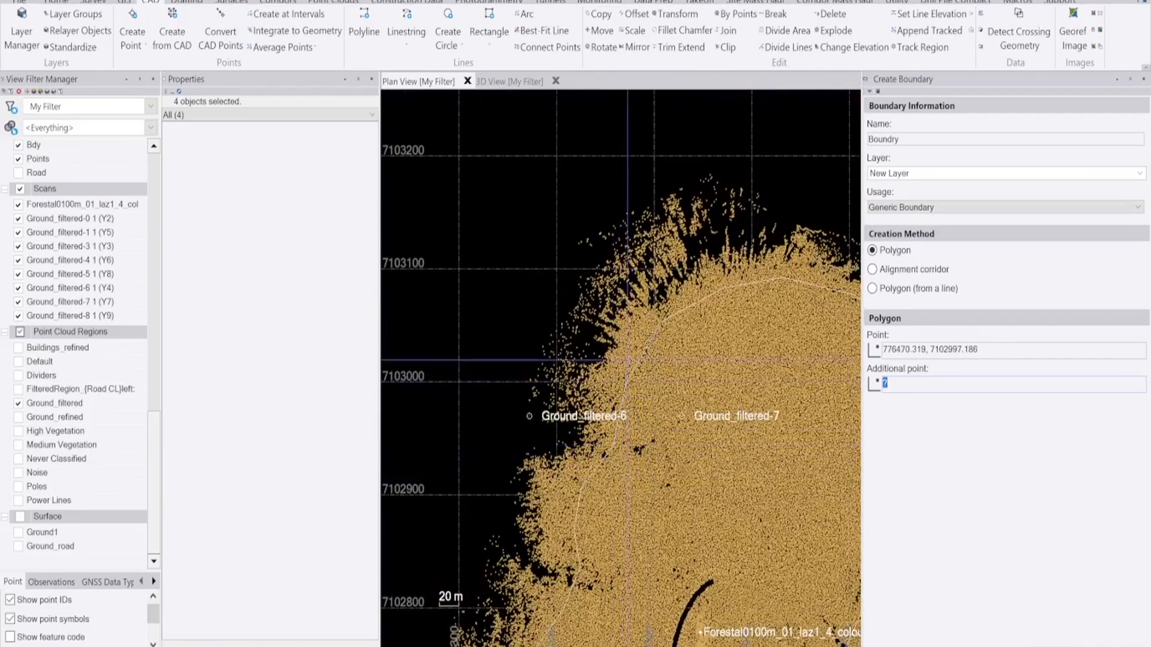
left_click(628, 349)
right_click(632, 344)
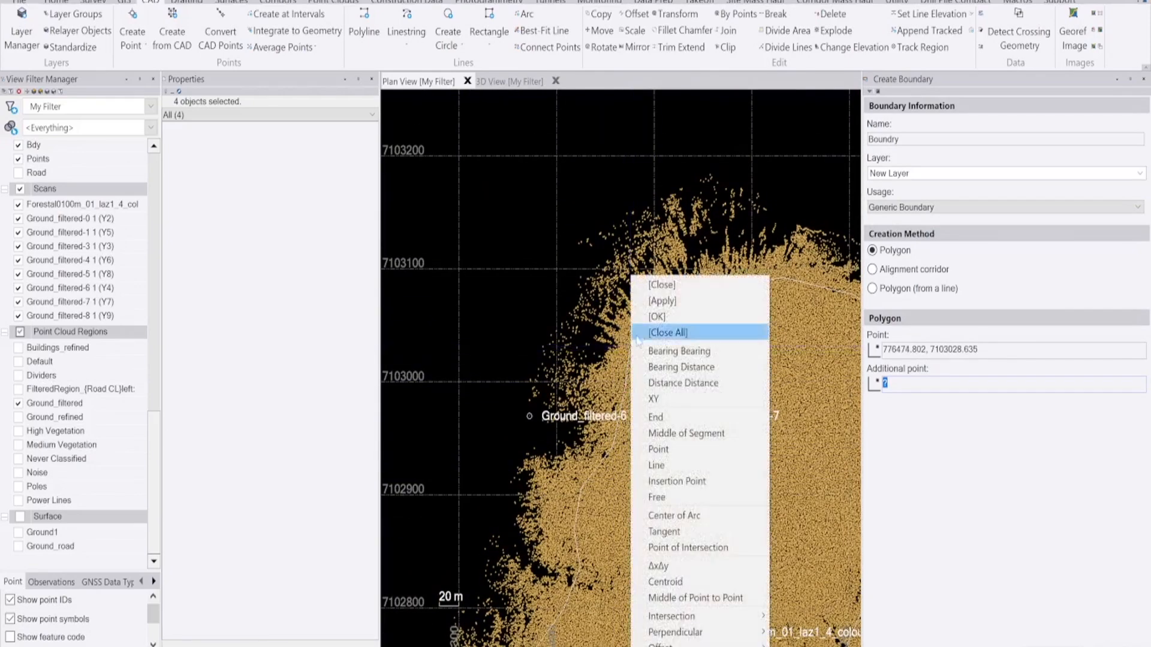
left_click(661, 284)
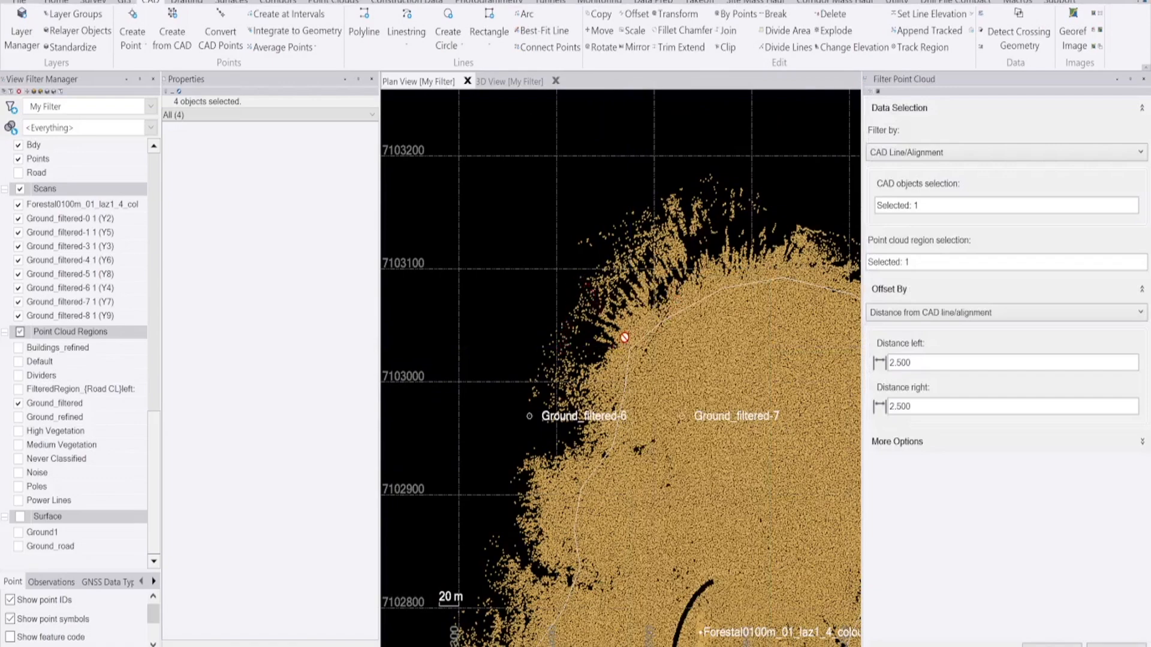
- Add the Boundry polygon to the Ground_road surface as a surface boundary
scroll(624, 337, "down", 4)
scroll(622, 549, "up", 4)
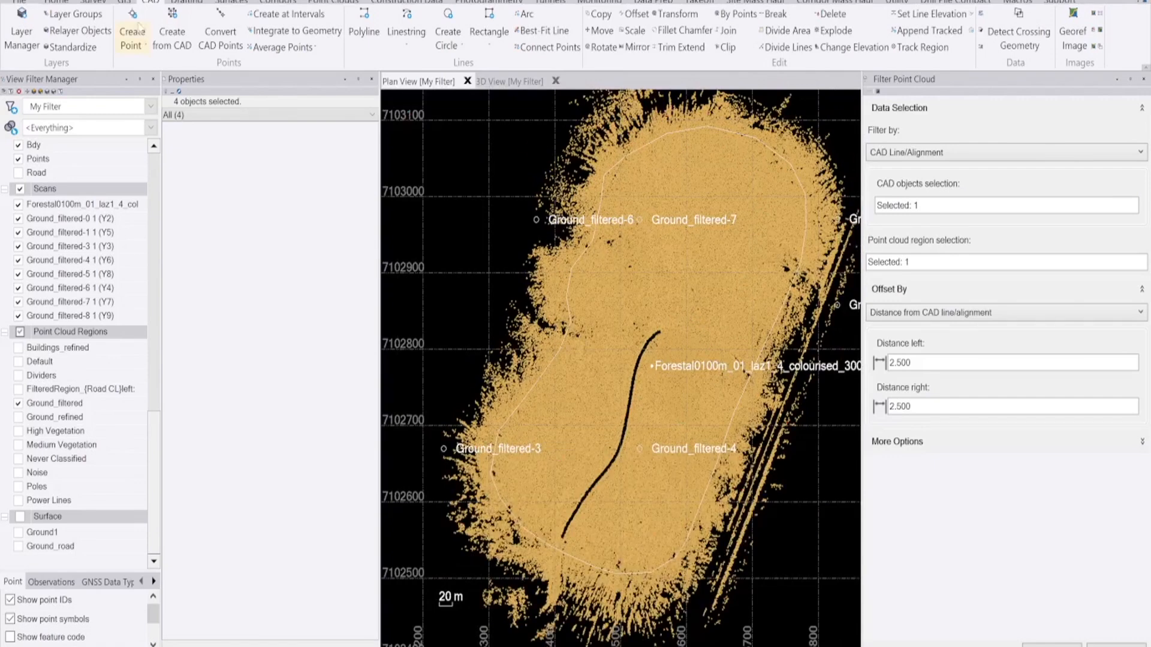
left_click(231, 2)
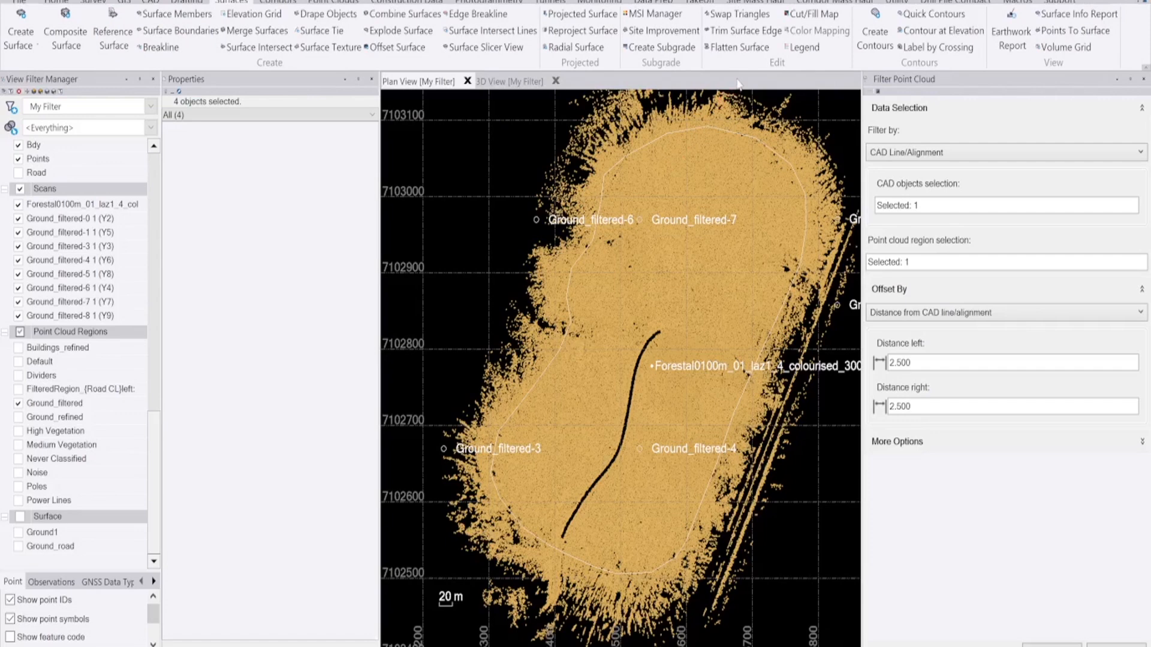
left_click(180, 31)
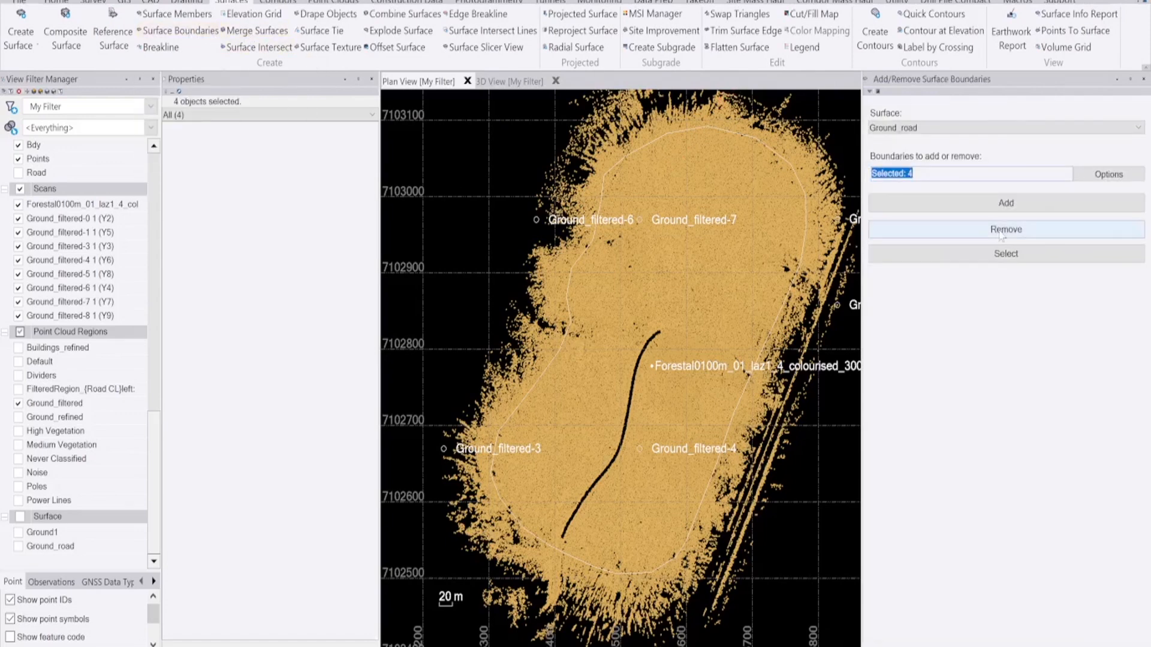
left_click(929, 129)
left_click(906, 130)
left_click(926, 253)
scroll(611, 161, "up", 5)
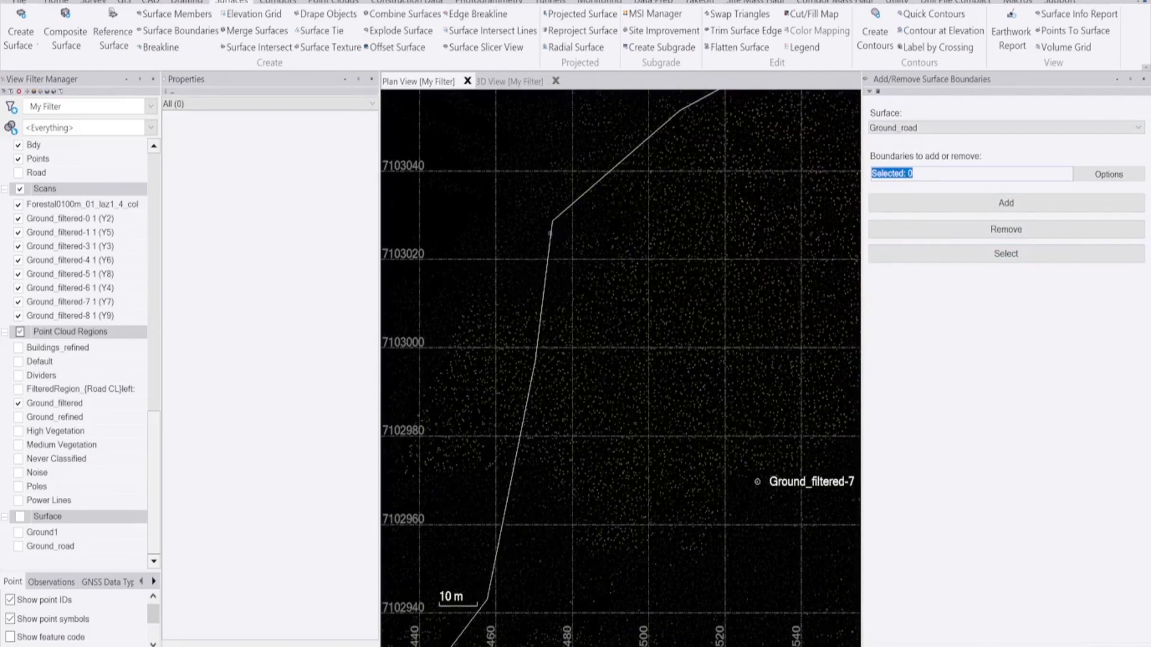
left_click(551, 234)
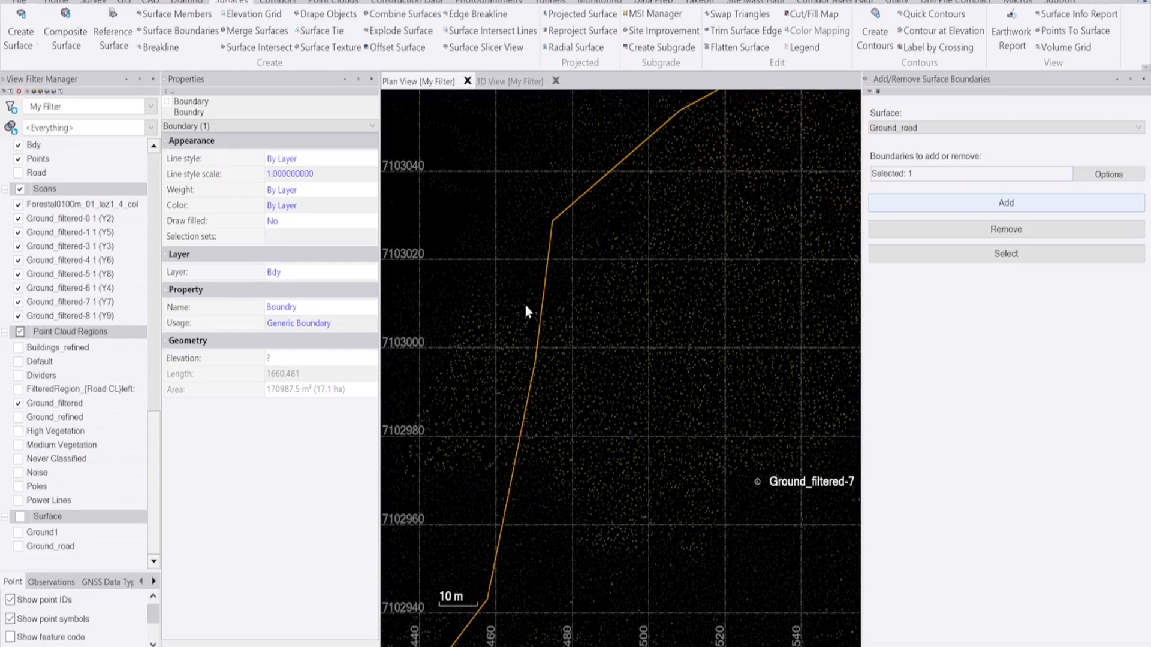
key("Return")
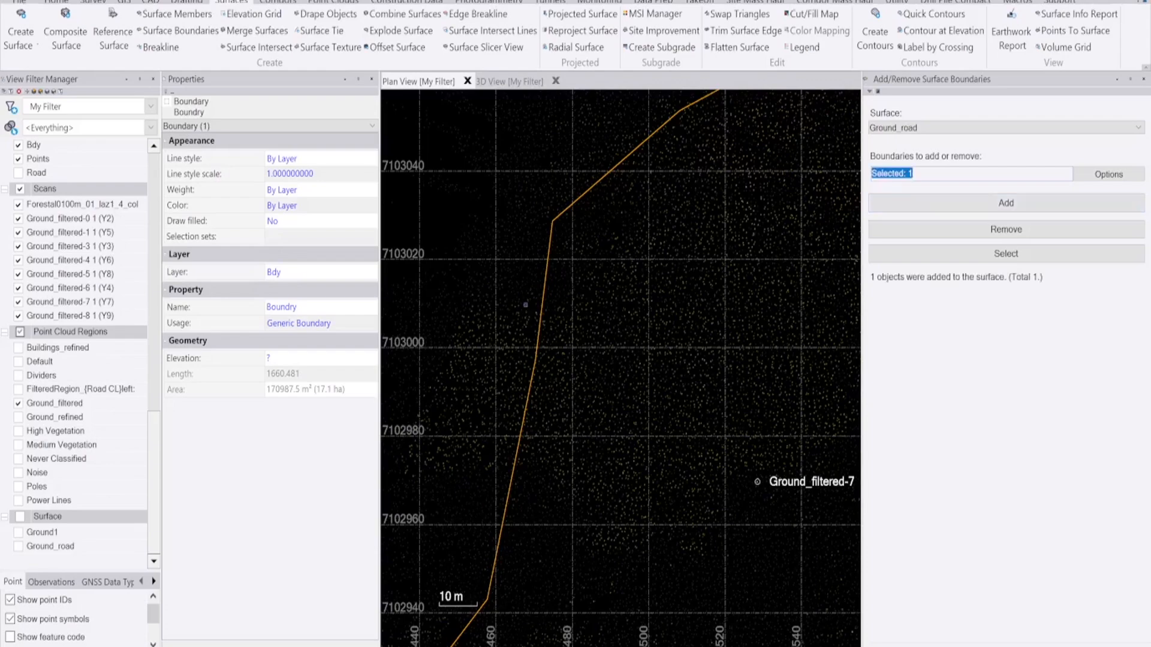
scroll(558, 273, "down", 3)
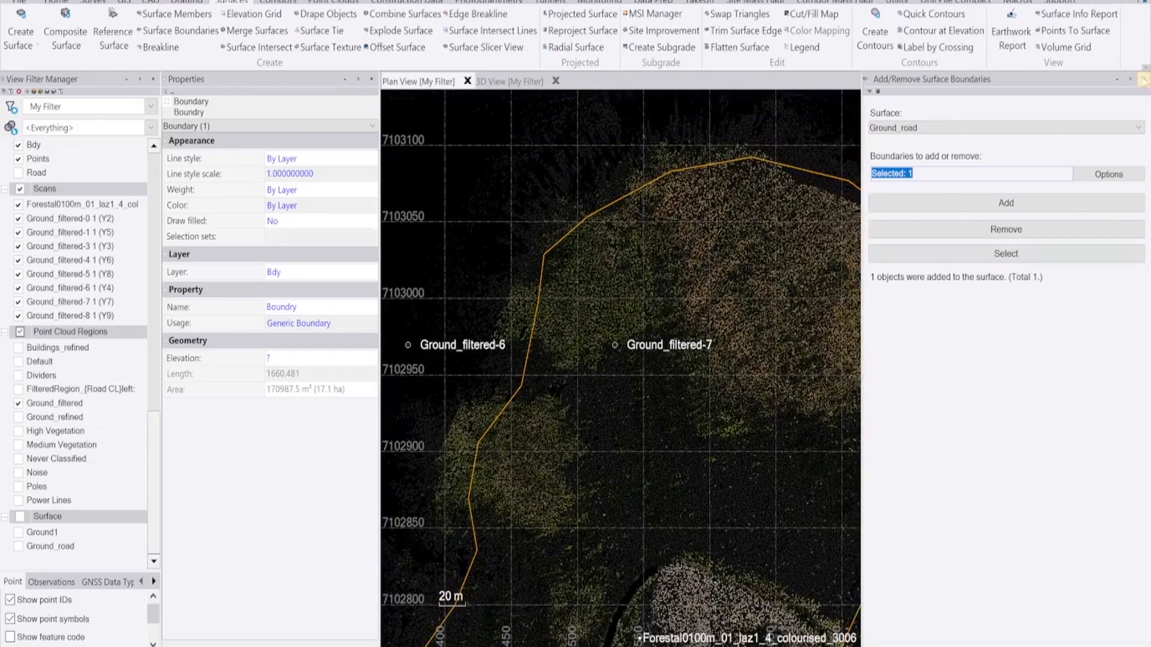
- Display the Ground_road surface in the 3D view together with the ground points and the boundary
left_click(511, 82)
scroll(508, 291, "down", 3)
middle_click_drag(509, 294, 604, 354)
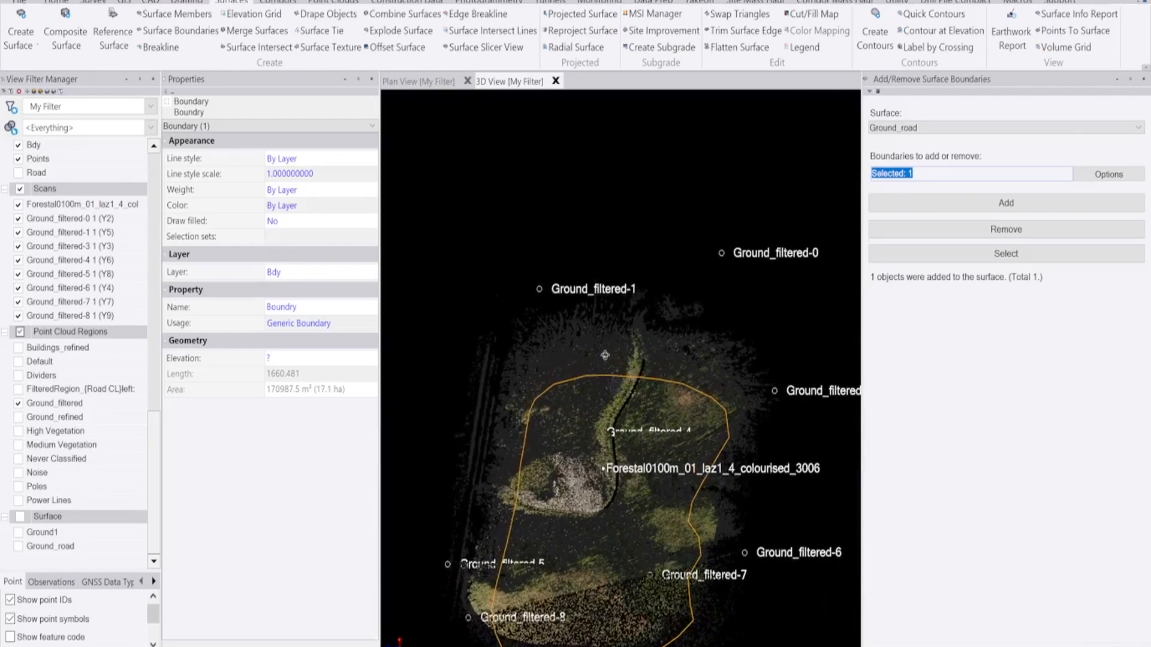
scroll(555, 437, "up", 3)
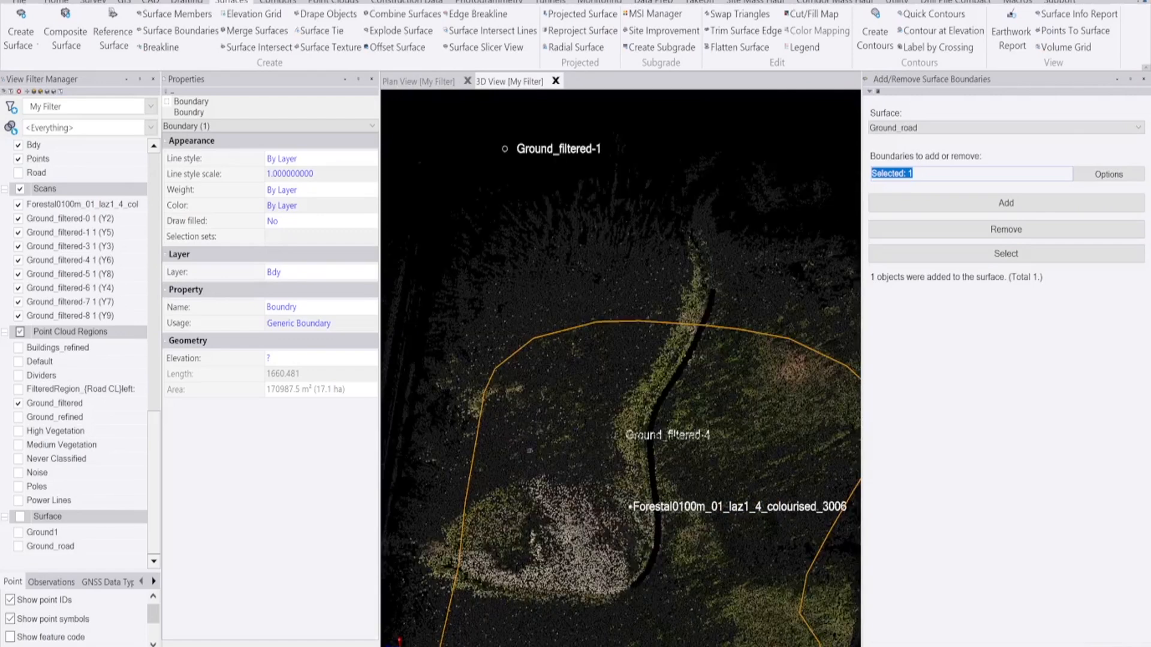
left_click(18, 547)
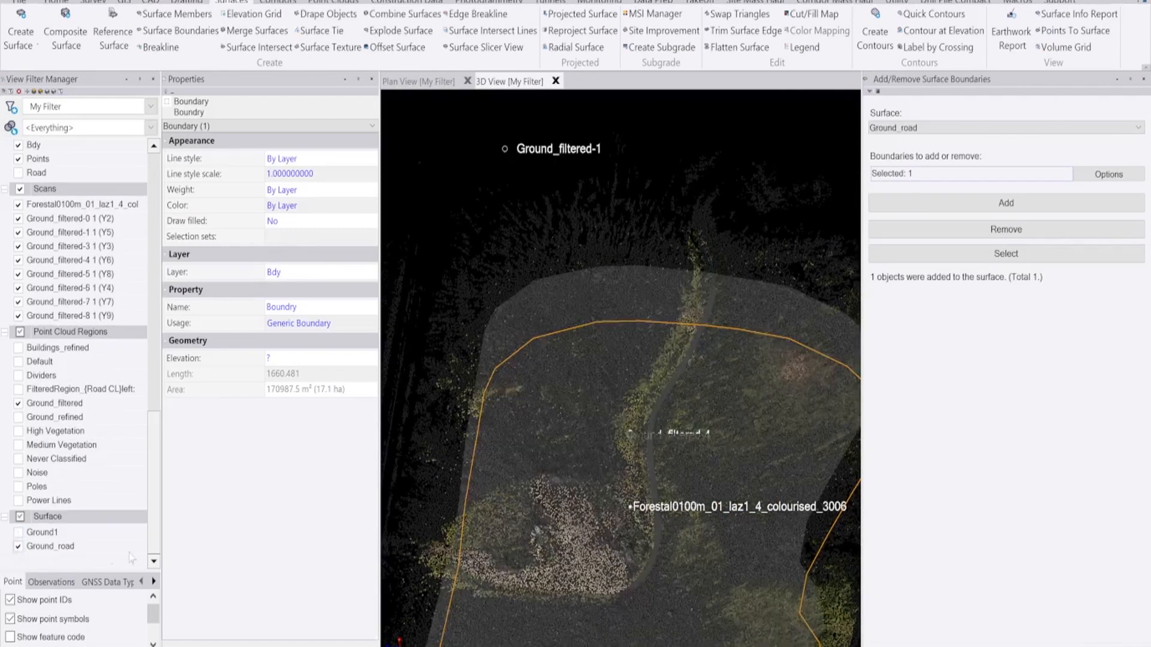
scroll(644, 391, "down", 3)
scroll(644, 391, "up", 5)
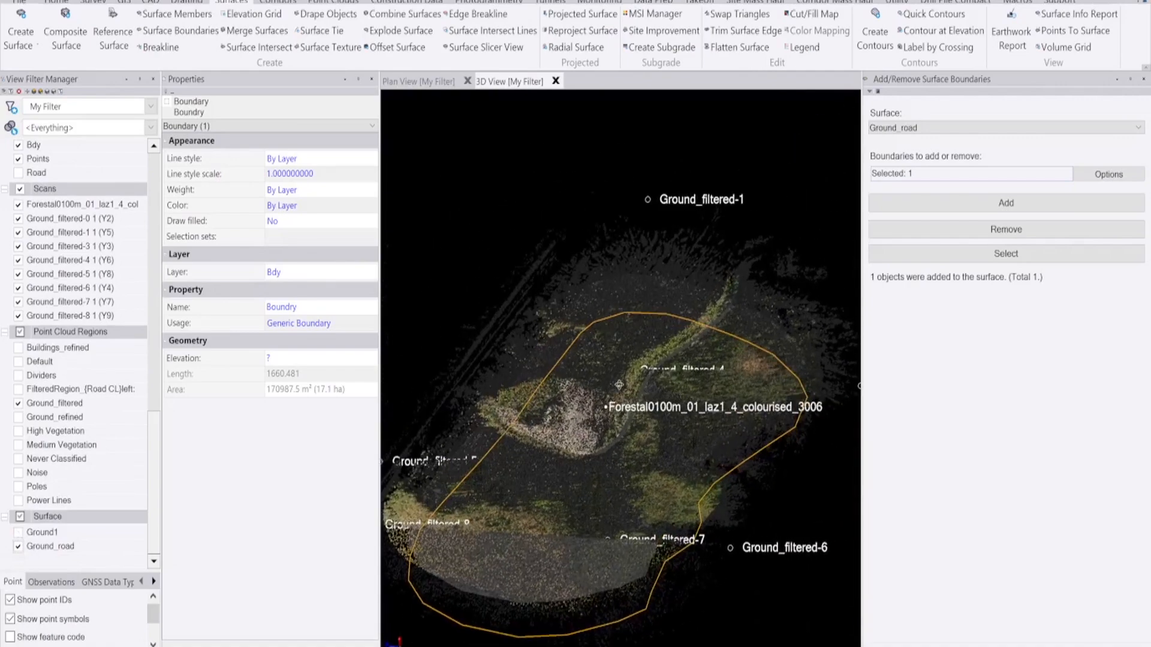
- Hide all point cloud regions and the Bdy layer, leaving the Ground_road surface displayed
left_click(20, 346)
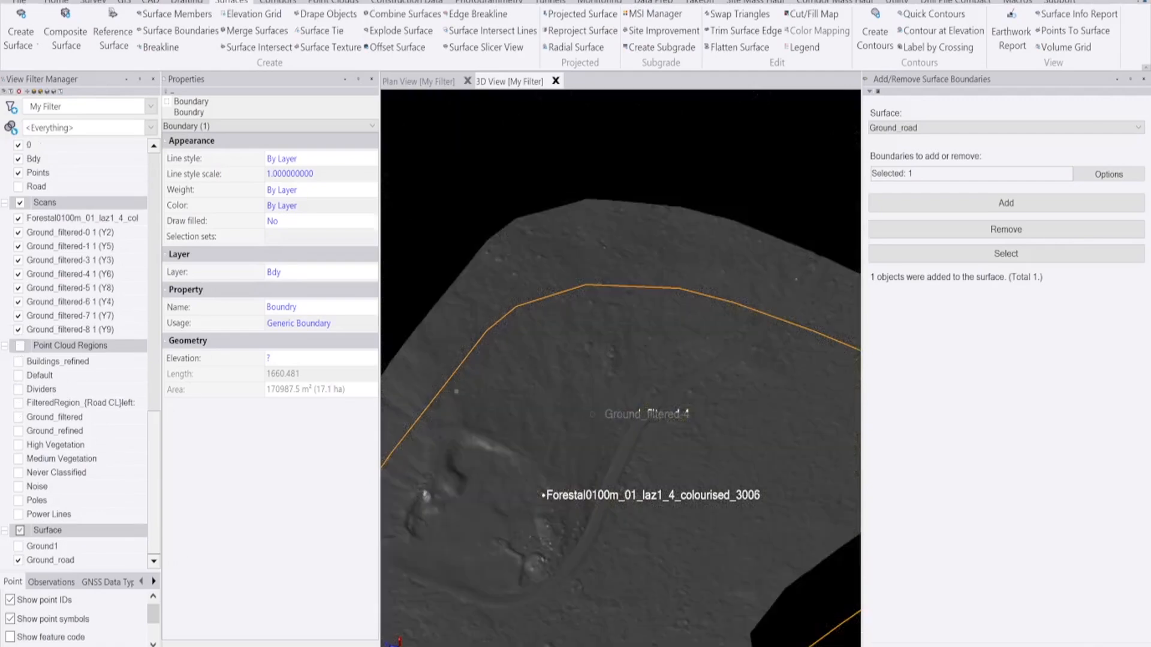
scroll(749, 240, "down", 3)
right_click_drag(749, 240, 699, 270)
scroll(692, 205, "down", 3)
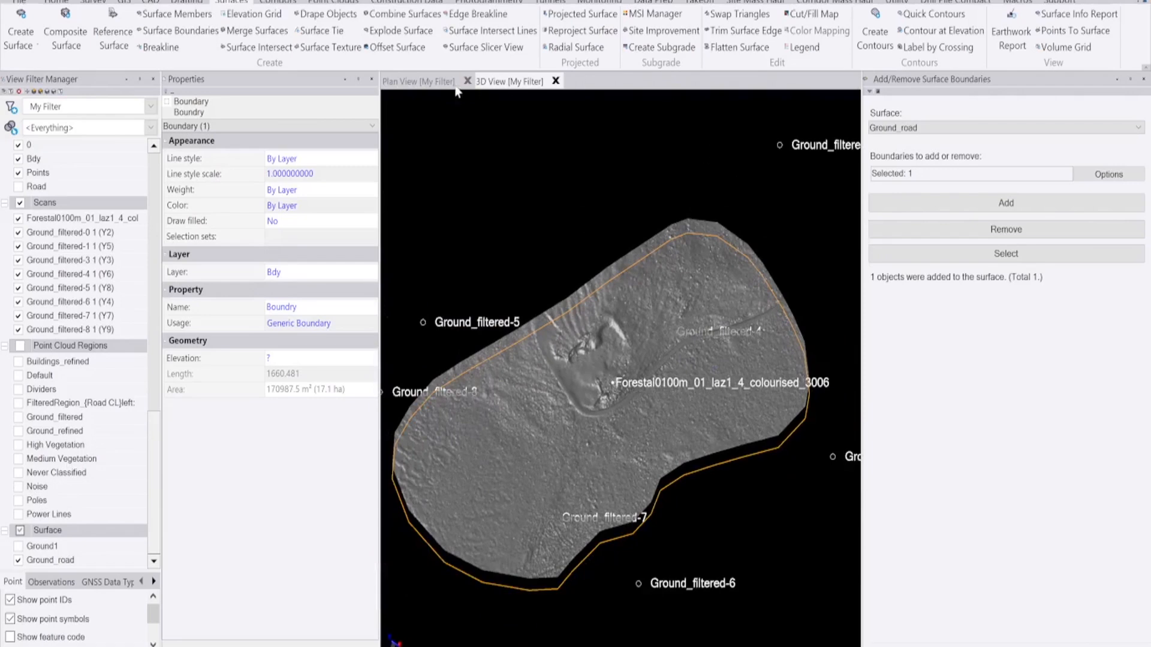
right_click_drag(614, 426, 662, 397)
scroll(51, 259, "up", 2)
left_click(18, 246)
- Examine the trimmed Ground_road surface in 3D, along the road, around the pit and at its outer edges
scroll(655, 444, "up", 6)
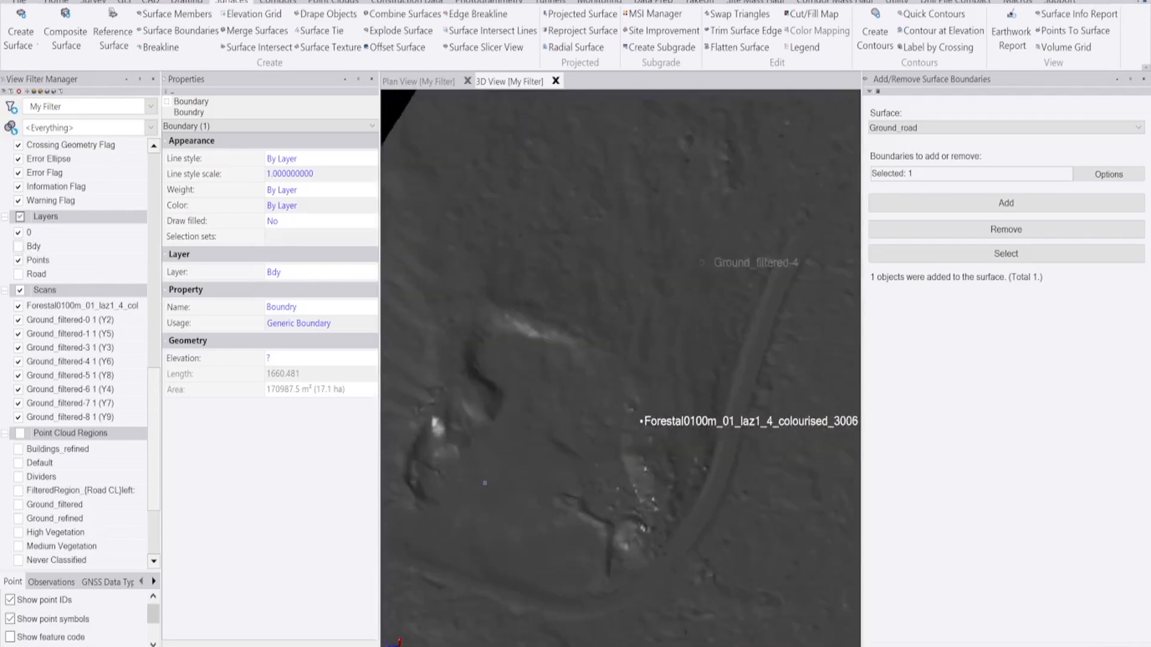
right_click_drag(654, 443, 707, 394)
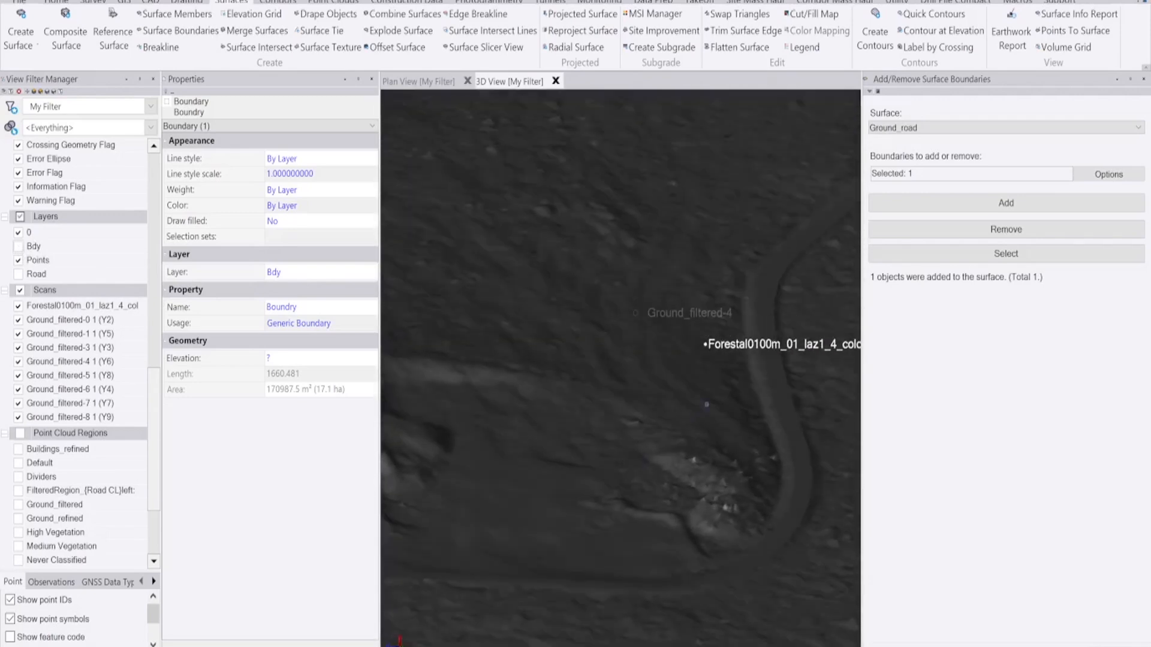
middle_click_drag(709, 394, 530, 386)
scroll(652, 392, "up", 1)
right_click_drag(652, 392, 521, 411)
scroll(521, 412, "down", 6)
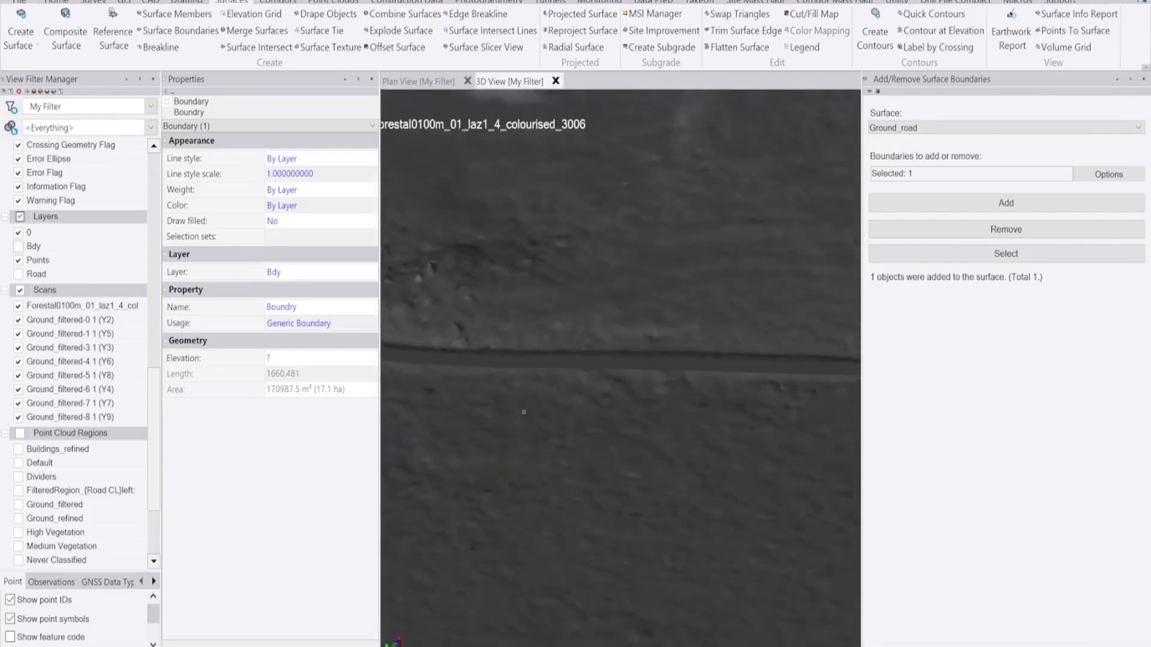
middle_click_drag(723, 390, 584, 382)
scroll(584, 383, "up", 8)
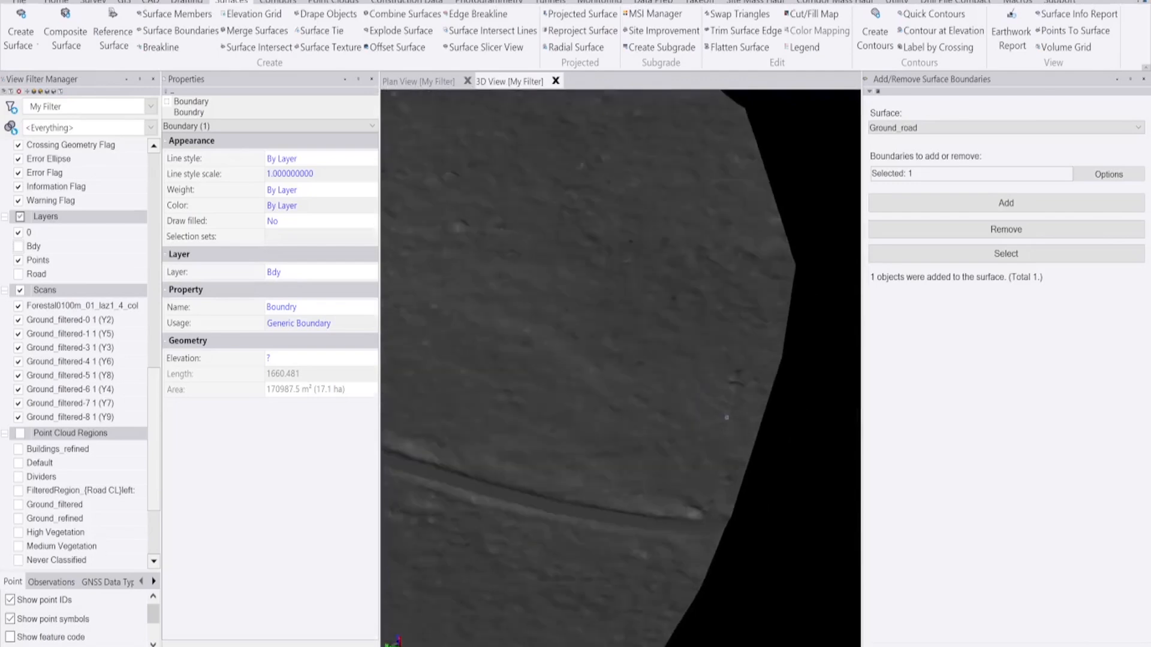
right_click_drag(676, 411, 553, 530)
scroll(553, 530, "down", 5)
scroll(580, 342, "up", 3)
middle_click_drag(533, 265, 575, 334)
scroll(574, 335, "up", 1)
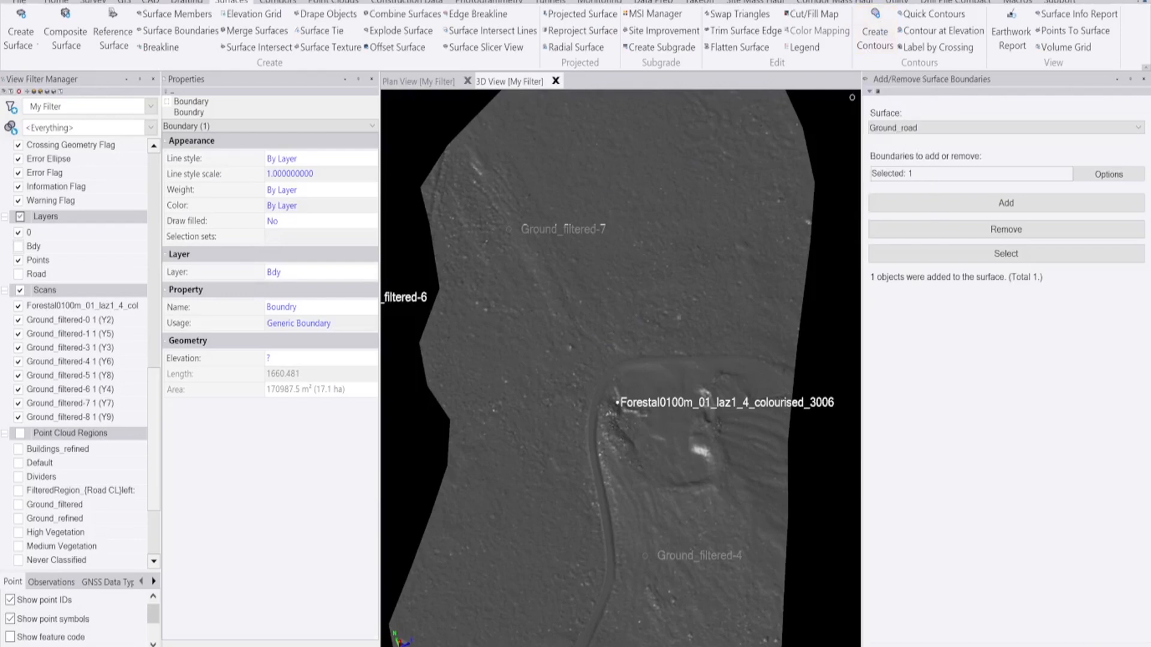
scroll(589, 471, "up", 2)
middle_click_drag(587, 468, 725, 383)
scroll(639, 320, "down", 2)
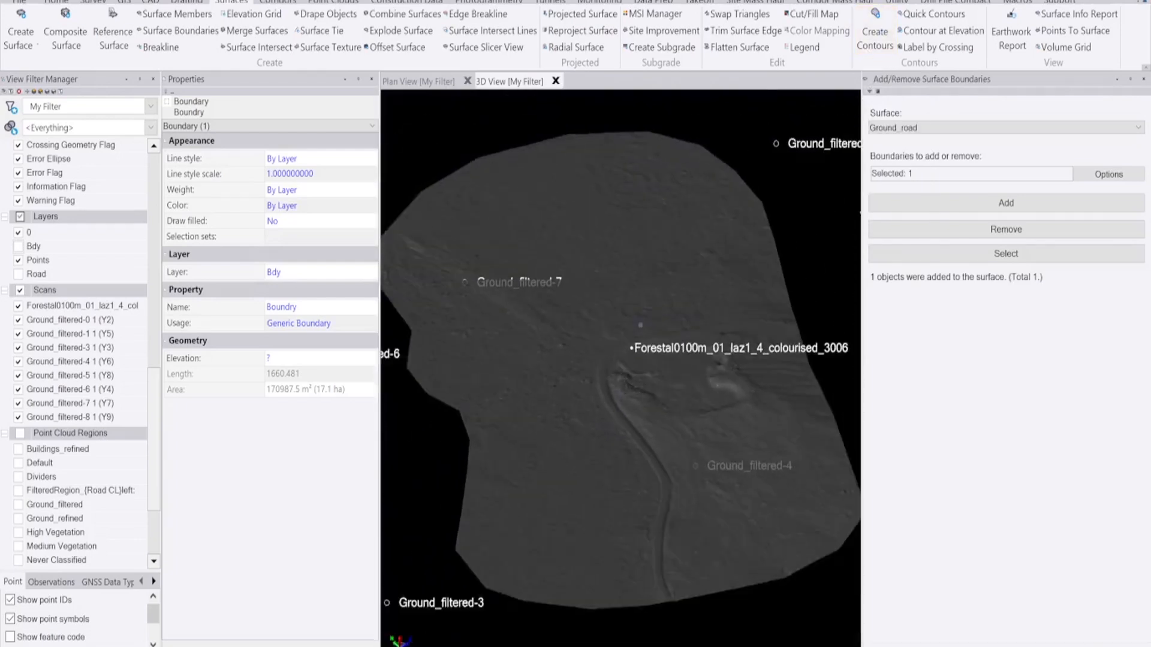
middle_click_drag(639, 321, 610, 364)
scroll(610, 364, "down", 2)
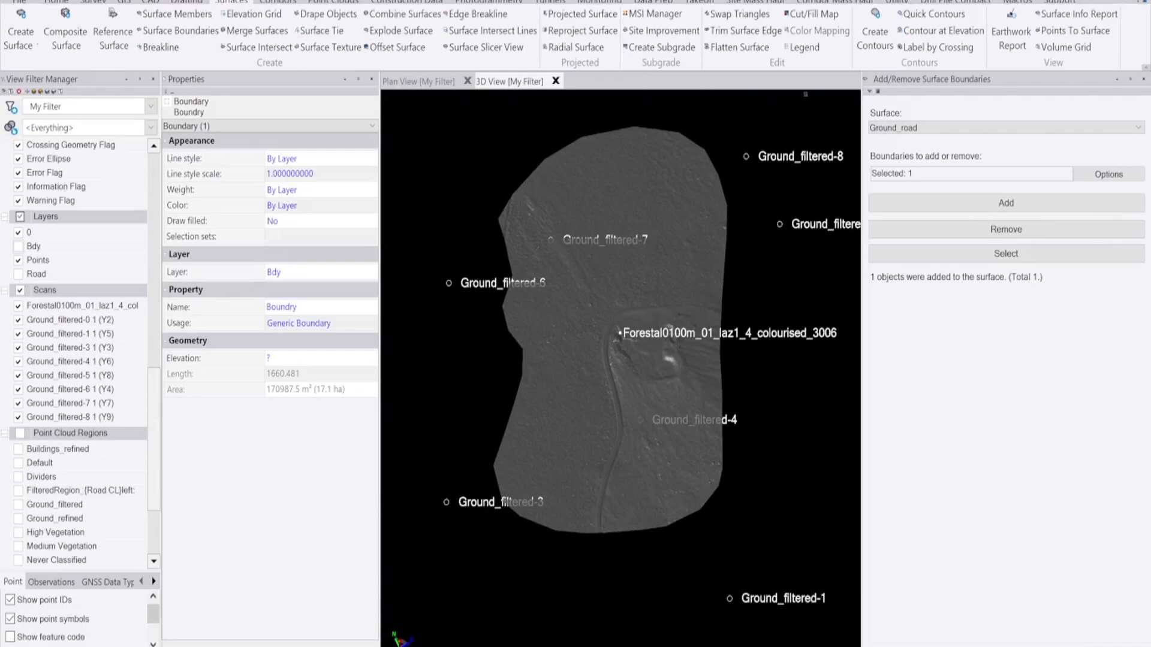
- Set up contours for the Ground_road surface with a 0.5 interval and a new layer named Contours
left_click(875, 36)
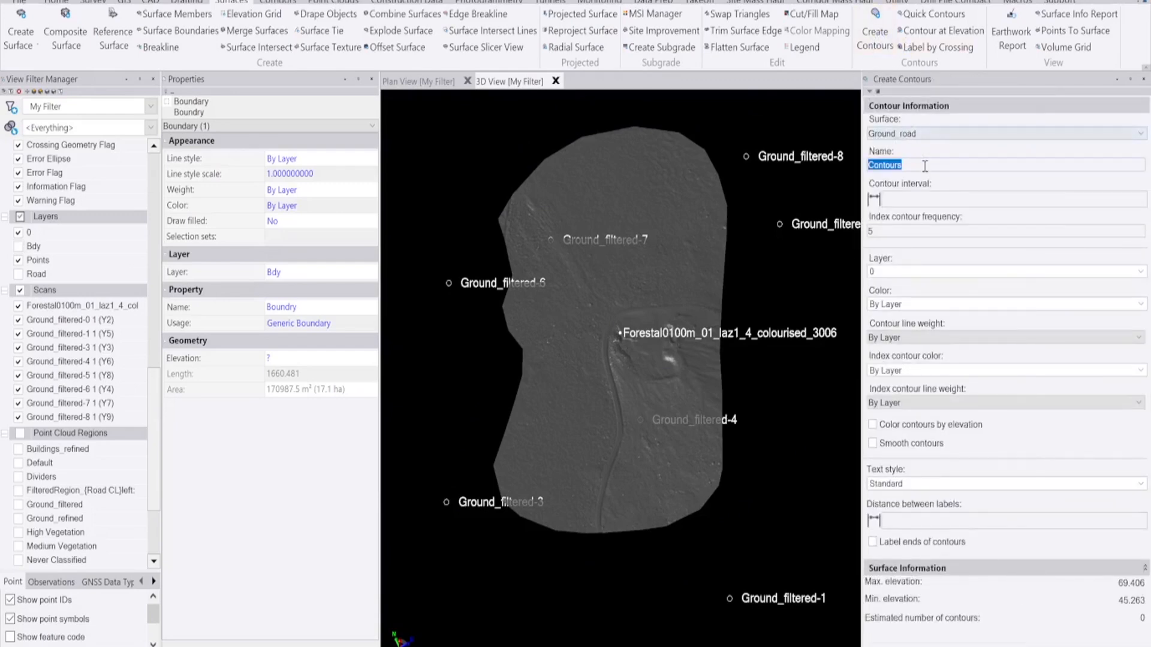
left_click(952, 201)
type("0.5")
left_click(1140, 271)
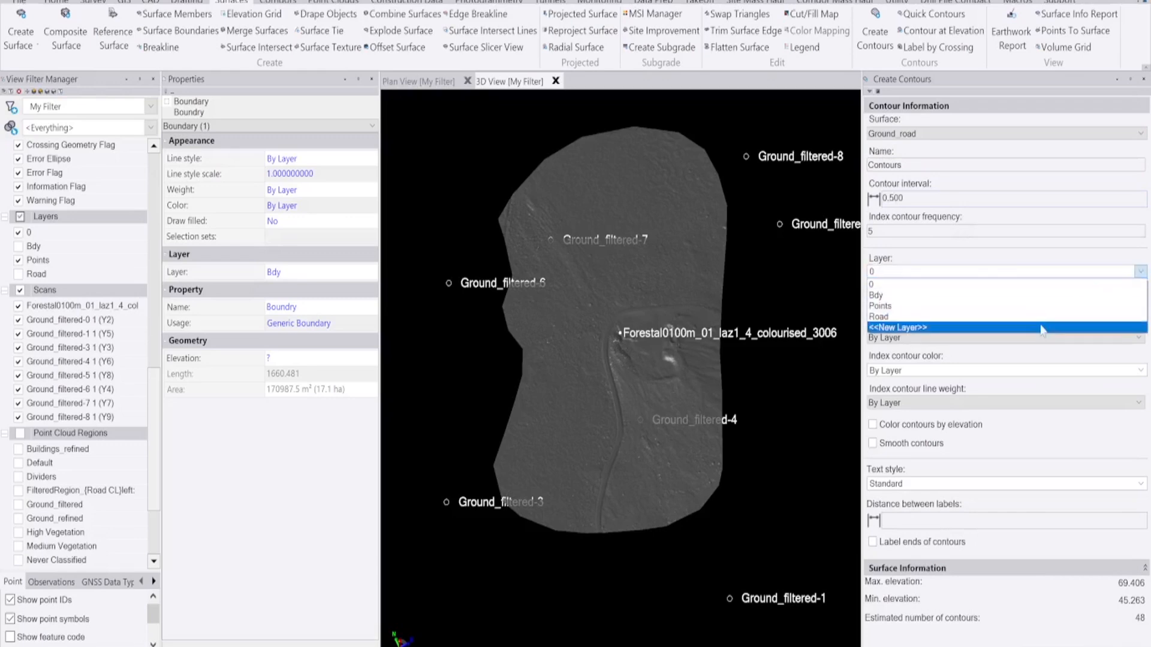
left_click(1042, 327)
type("Con")
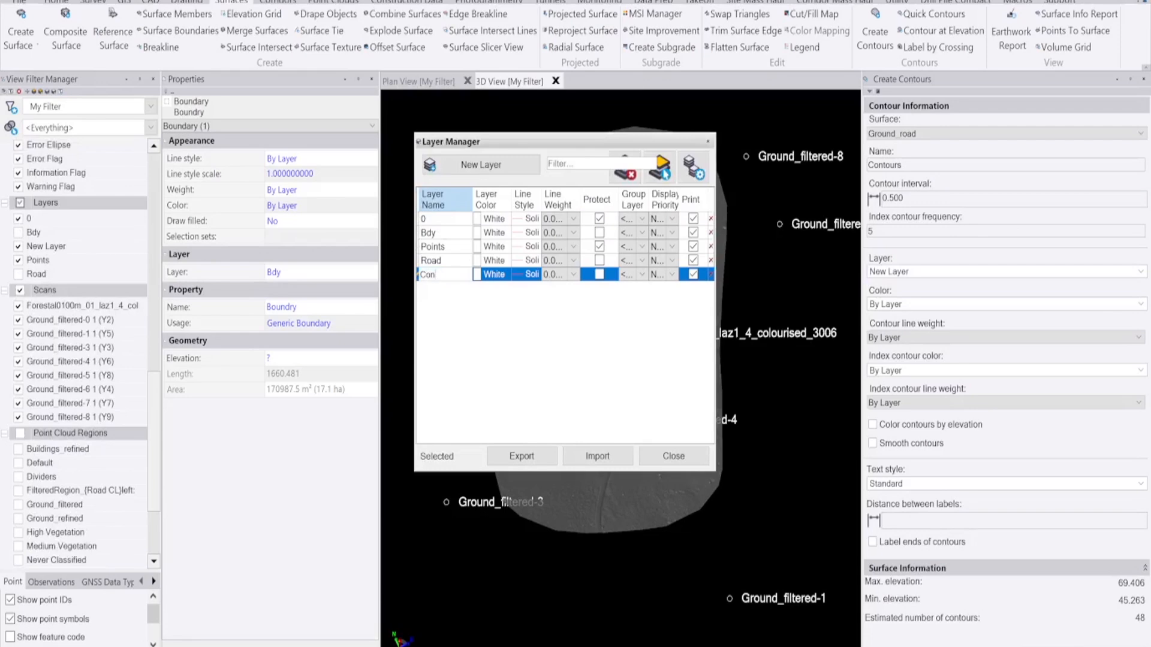
type("oours")
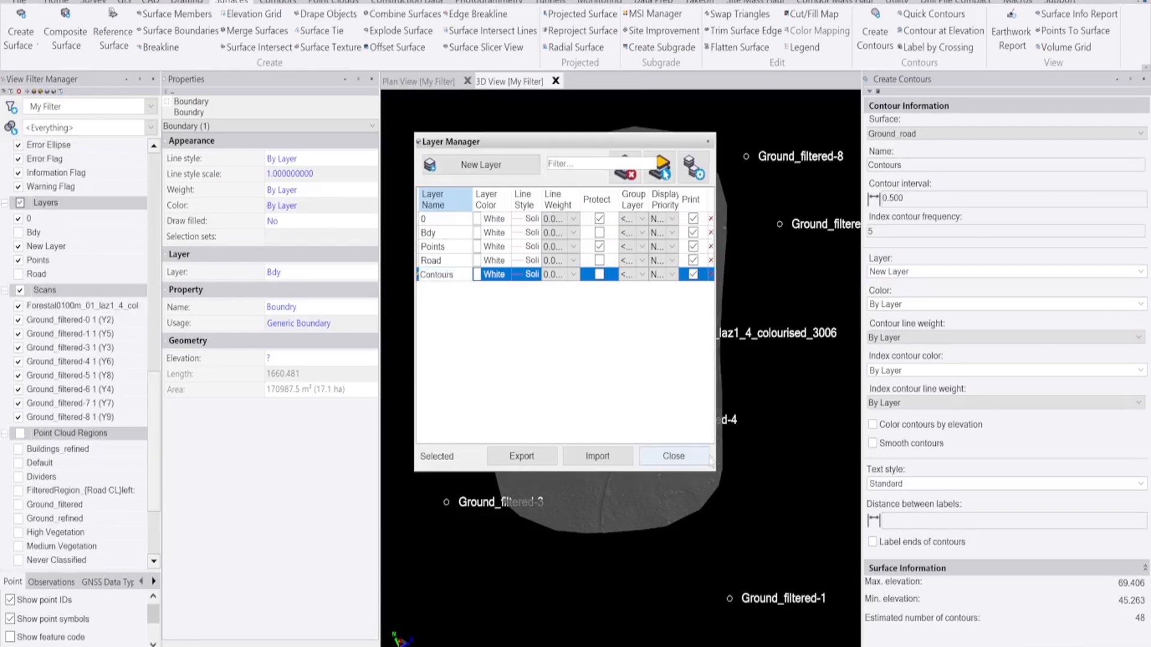
left_click(673, 456)
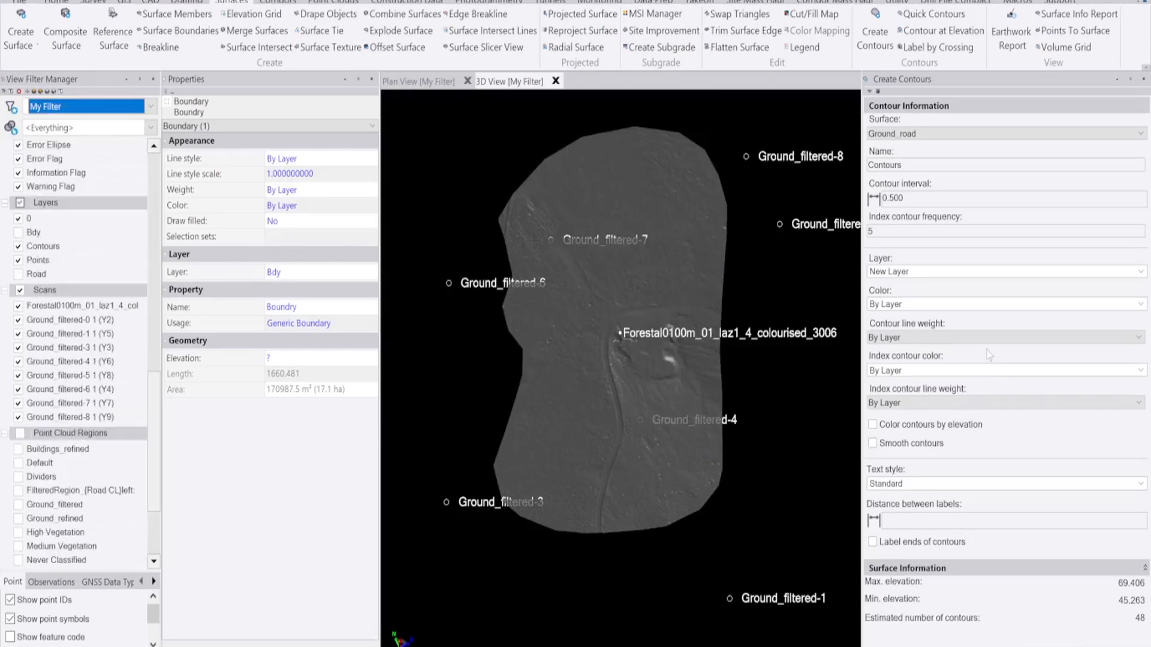
- Enable contour smoothing, set the distance between labels to 100, and create the Ground_road contours
left_click(873, 444)
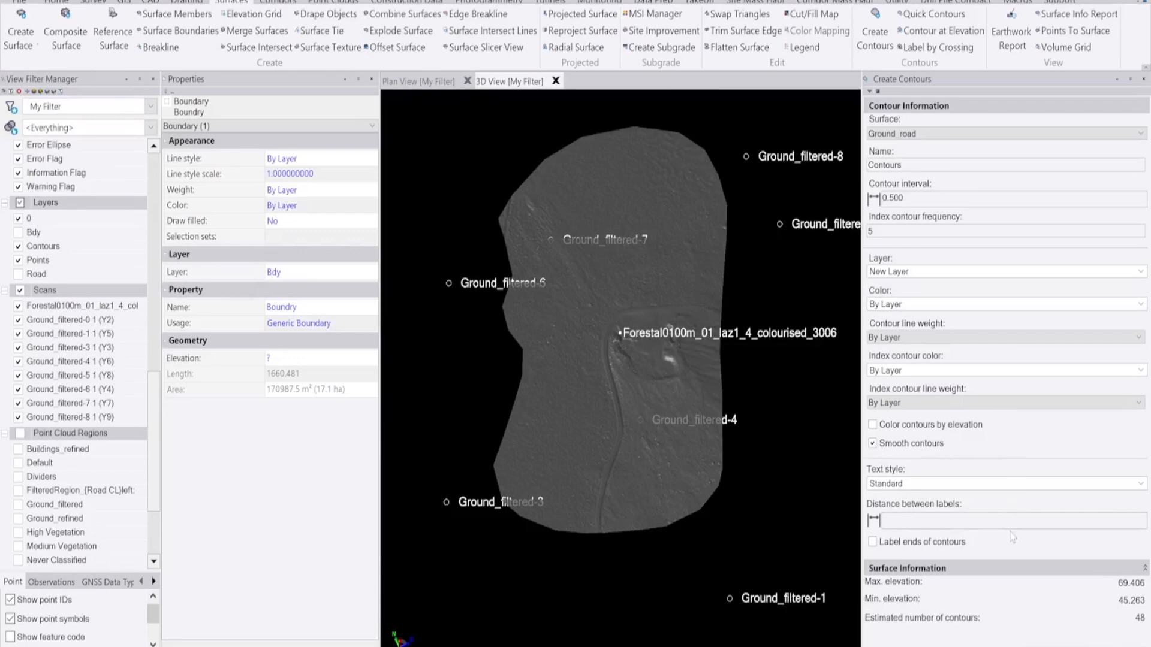
left_click(930, 524)
type("100.000")
left_click_drag(904, 198, 890, 198)
left_click(944, 204)
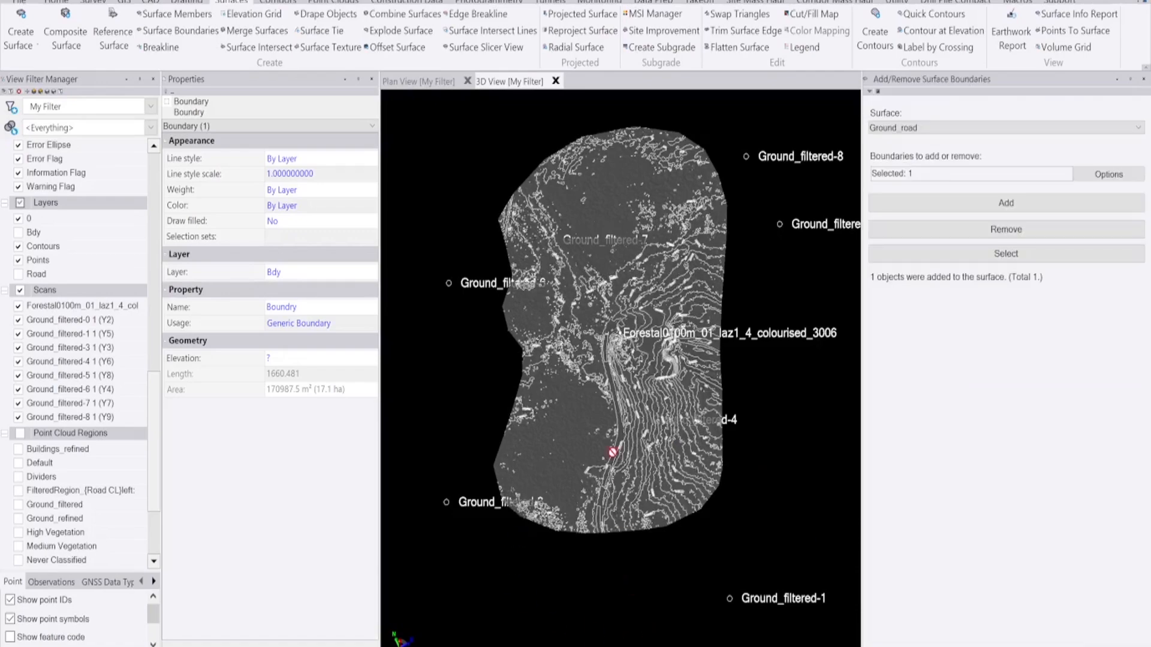
- Inspect the contour lines and elevation labels around the pit, along the slopes and across the road
scroll(606, 366, "up", 3)
scroll(608, 420, "up", 5)
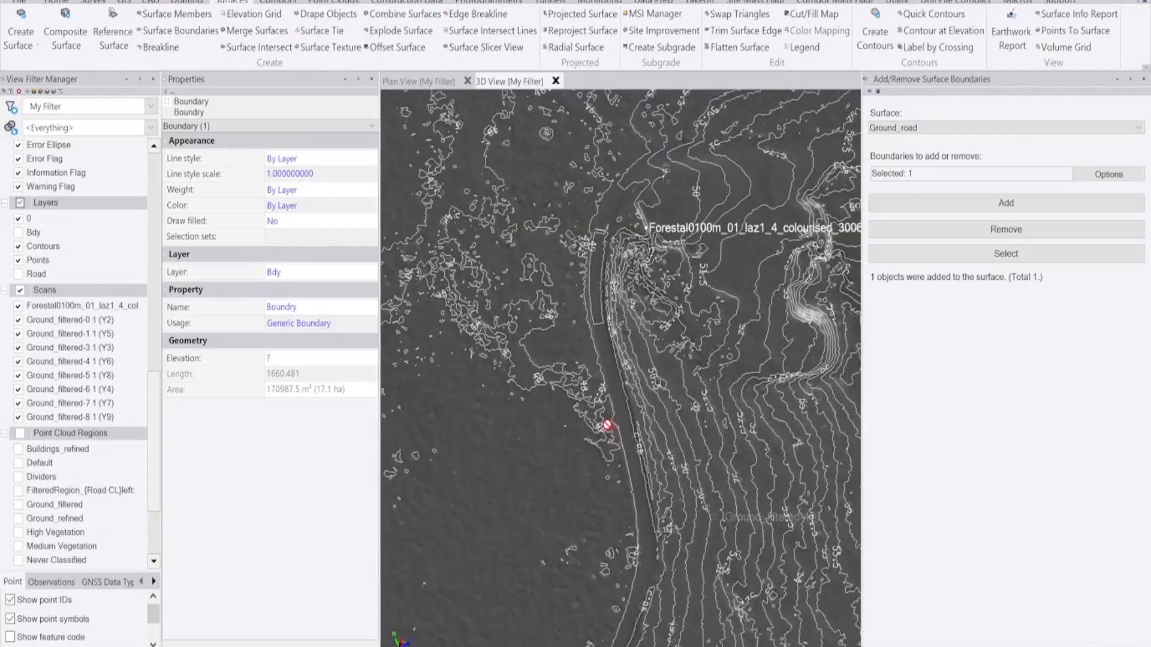
middle_click_drag(511, 327, 588, 314)
right_click_drag(588, 313, 509, 360)
middle_click_drag(550, 272, 612, 341)
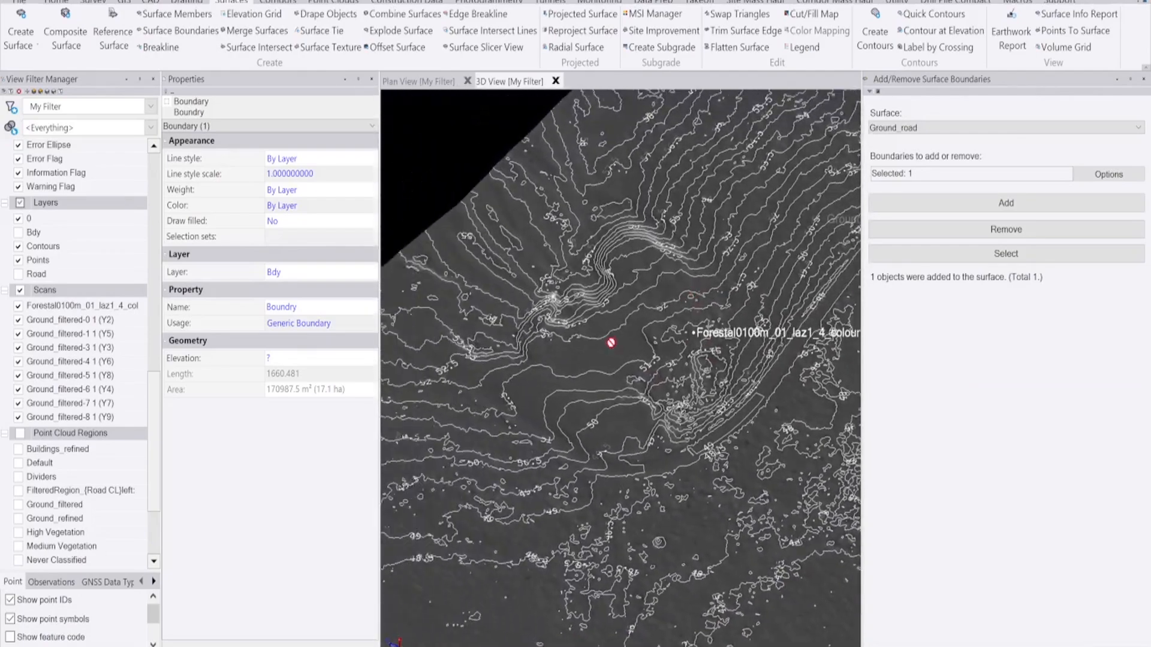
scroll(529, 396, "down", 2)
right_click_drag(530, 396, 483, 386)
right_click_drag(576, 385, 580, 413)
scroll(528, 306, "up", 5)
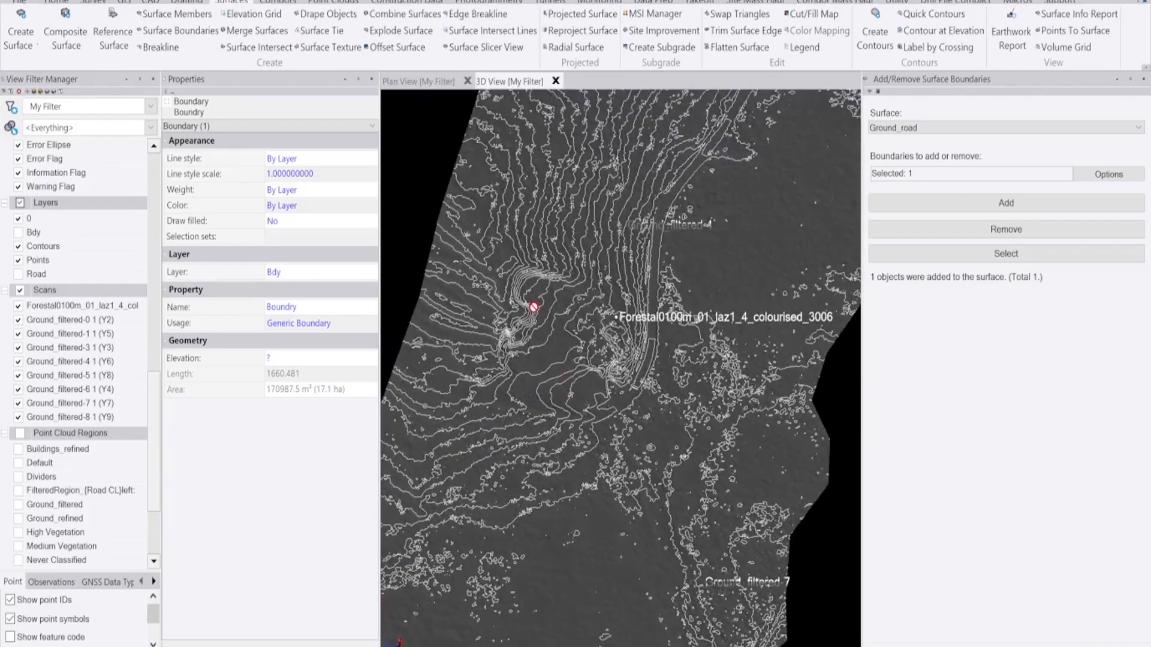
right_click_drag(552, 341, 536, 330)
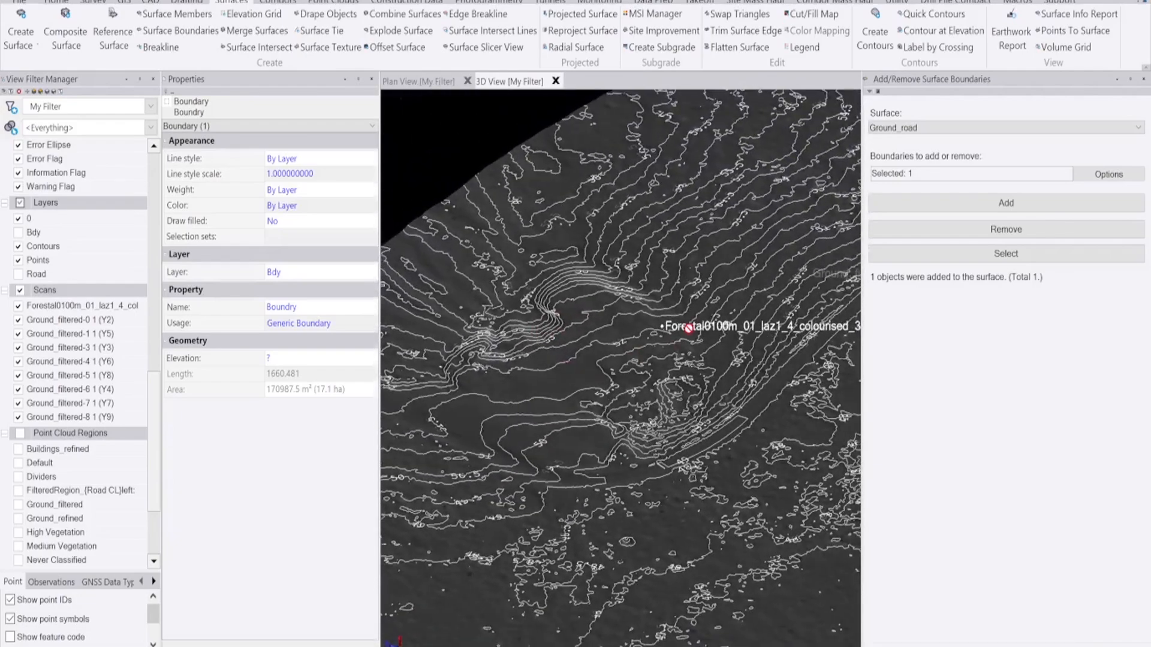
scroll(709, 419, "up", 5)
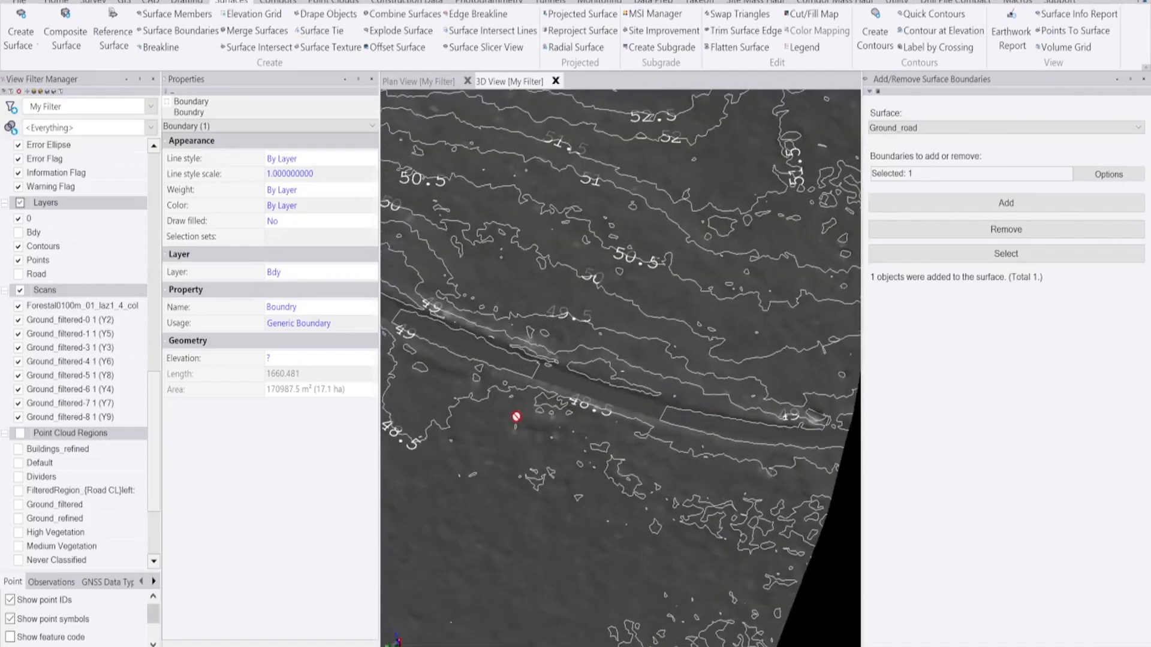
middle_click_drag(606, 430, 614, 403)
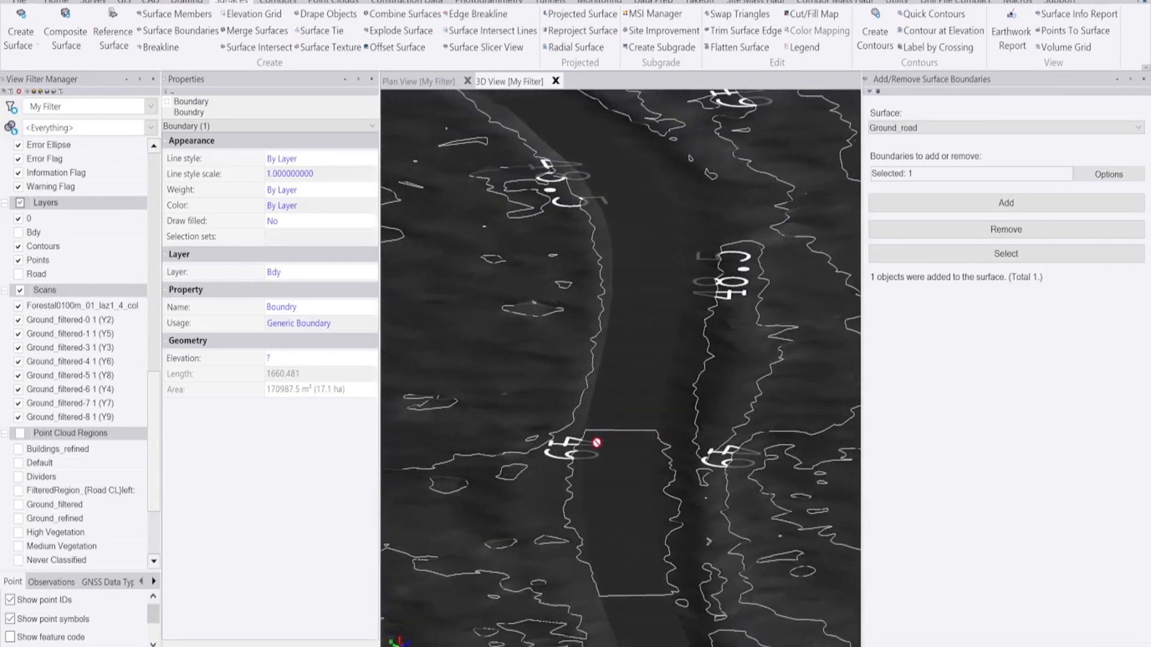
middle_click_drag(625, 420, 627, 493)
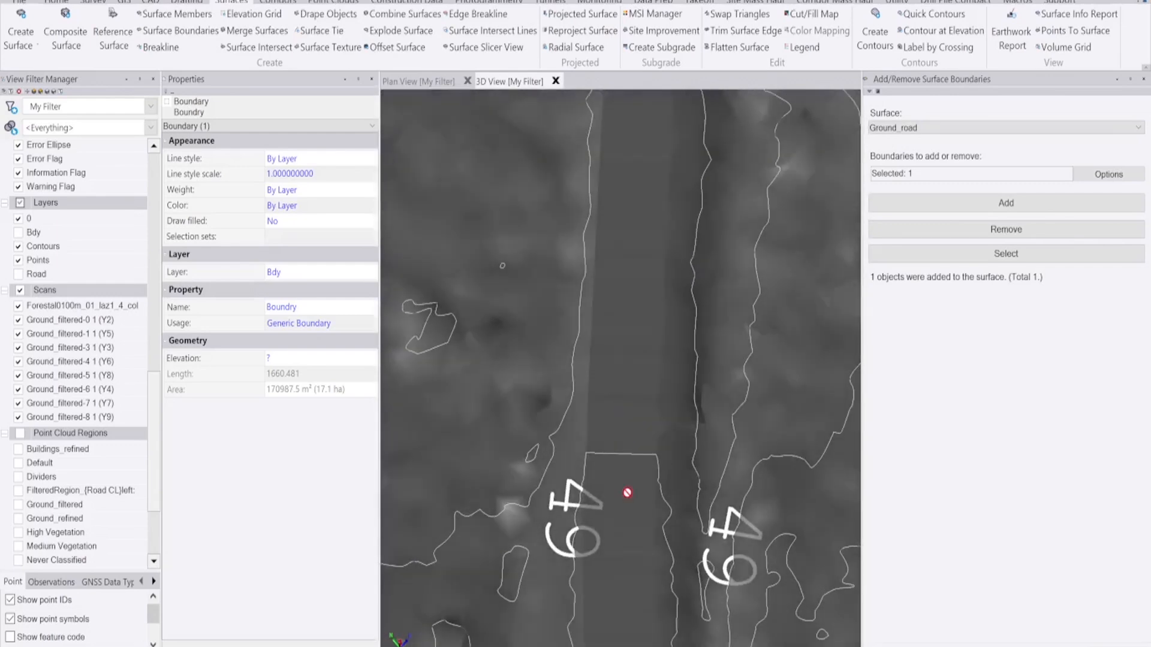
middle_click_drag(661, 450, 560, 379)
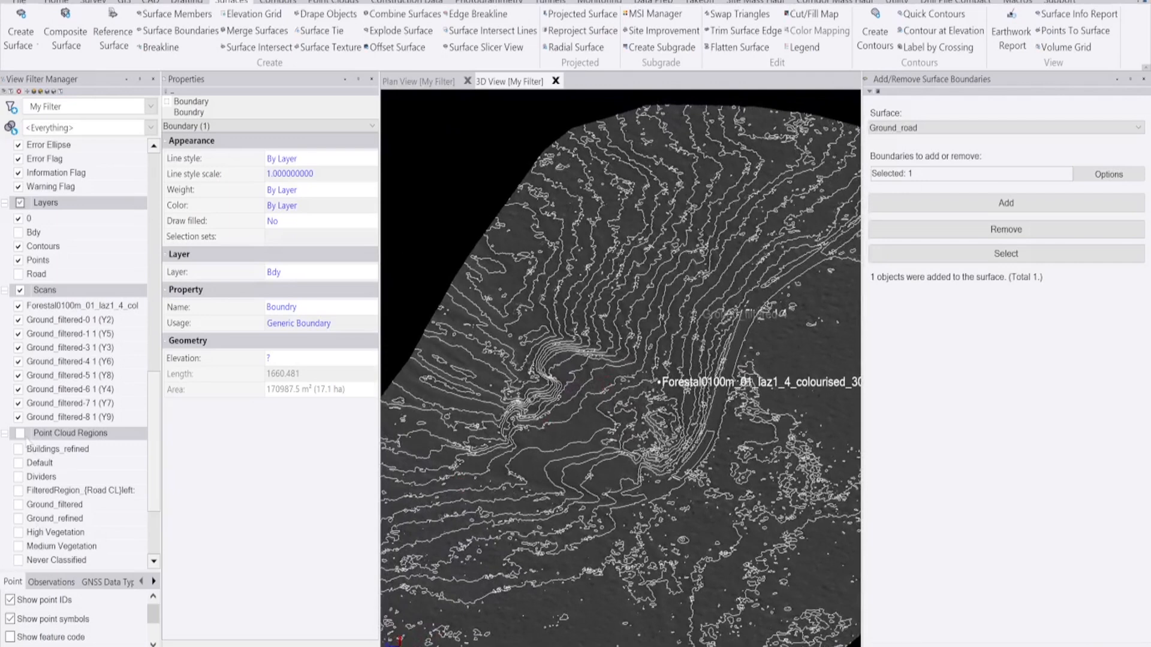
- Turn on all point cloud regions and compare the coloured forest, pit and road with the contoured terrain
left_click(20, 433)
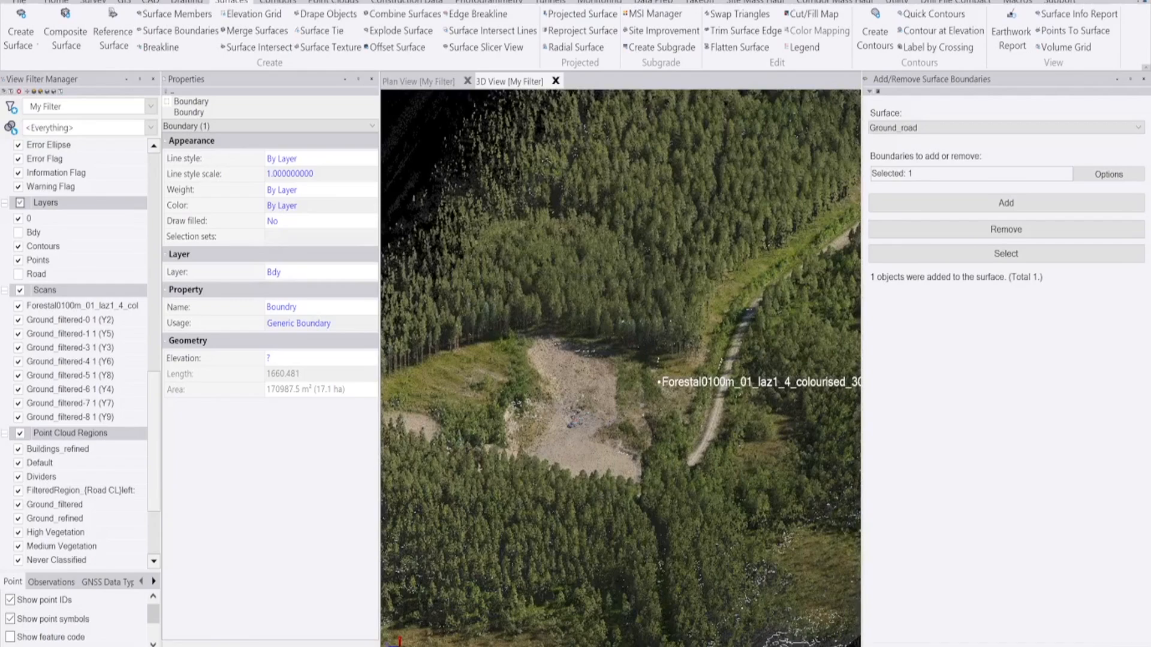
scroll(627, 441, "down", 1)
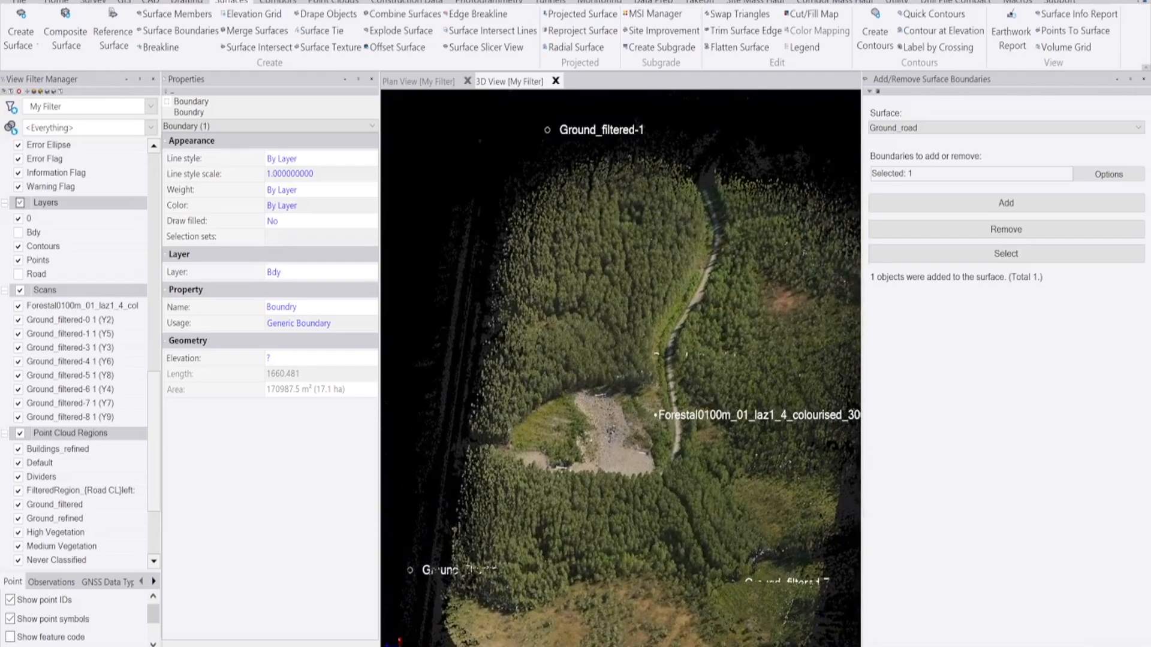
scroll(628, 366, "up", 3)
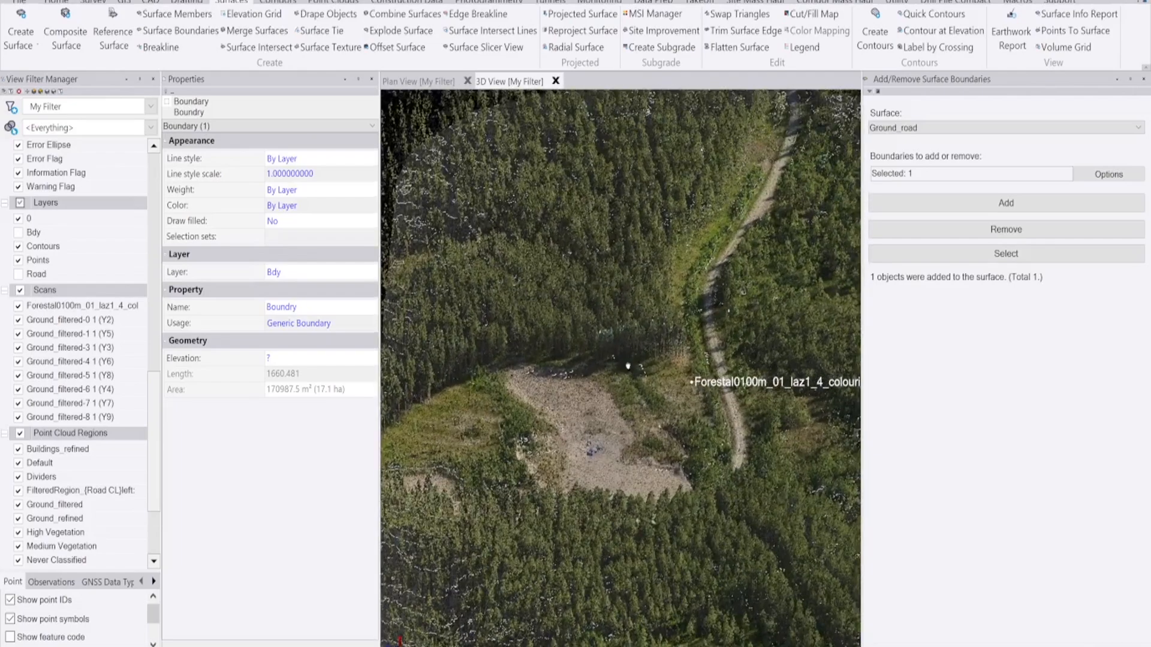
middle_click_drag(627, 365, 577, 355)
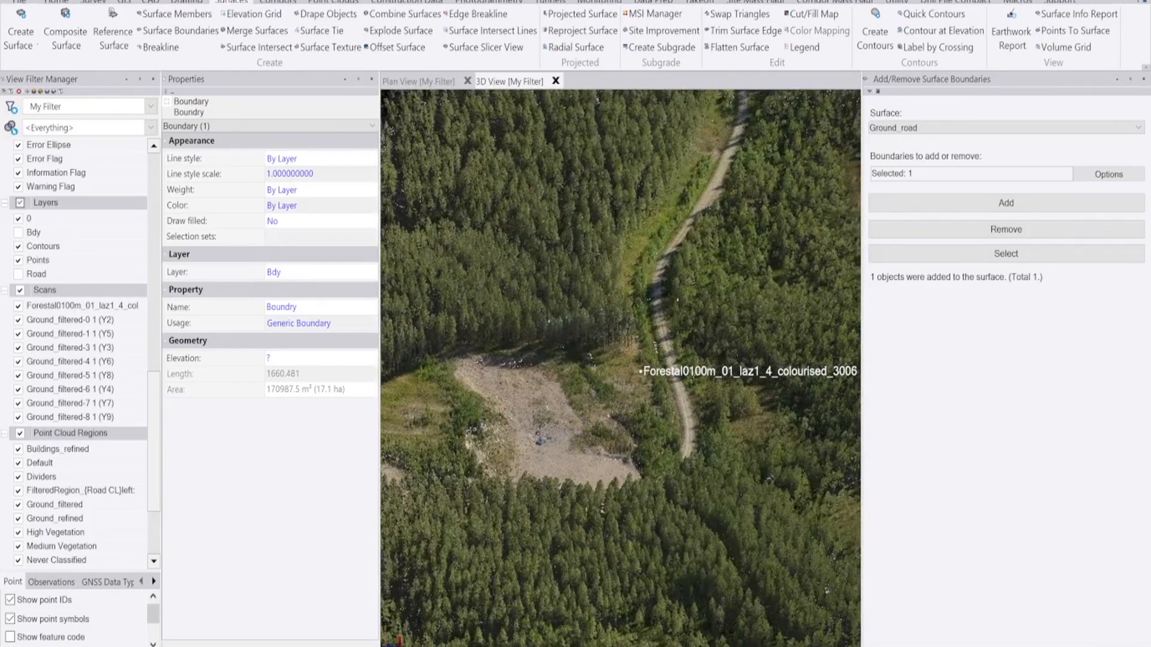
scroll(577, 355, "down", 2)
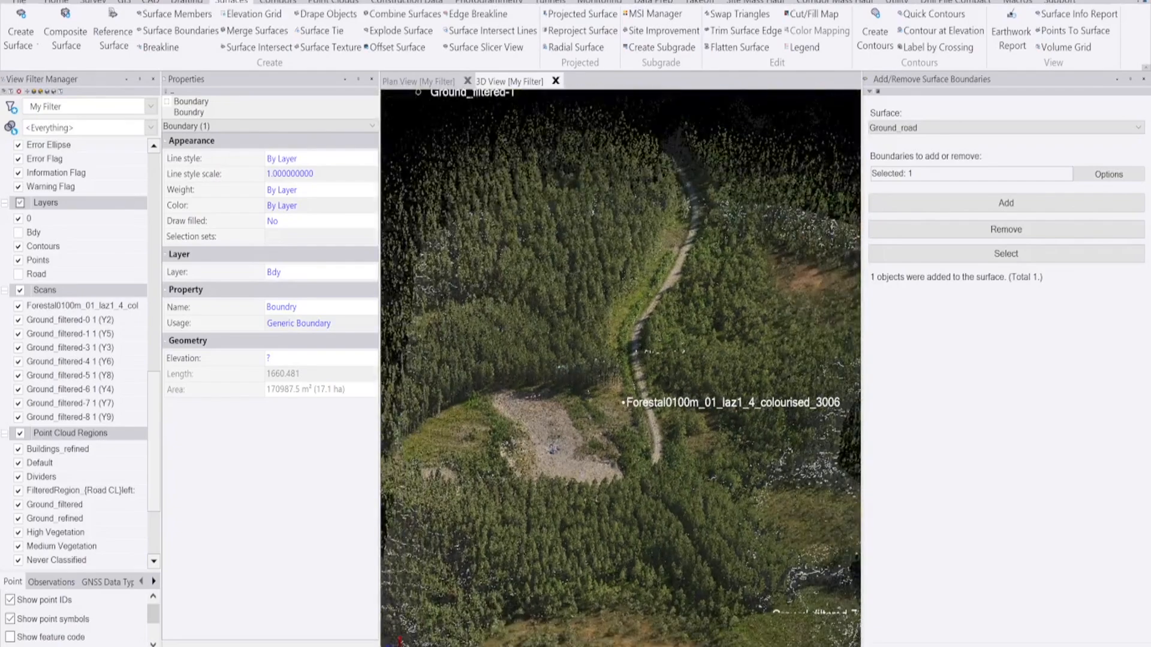
right_click_drag(593, 379, 575, 444)
middle_click_drag(556, 333, 527, 479)
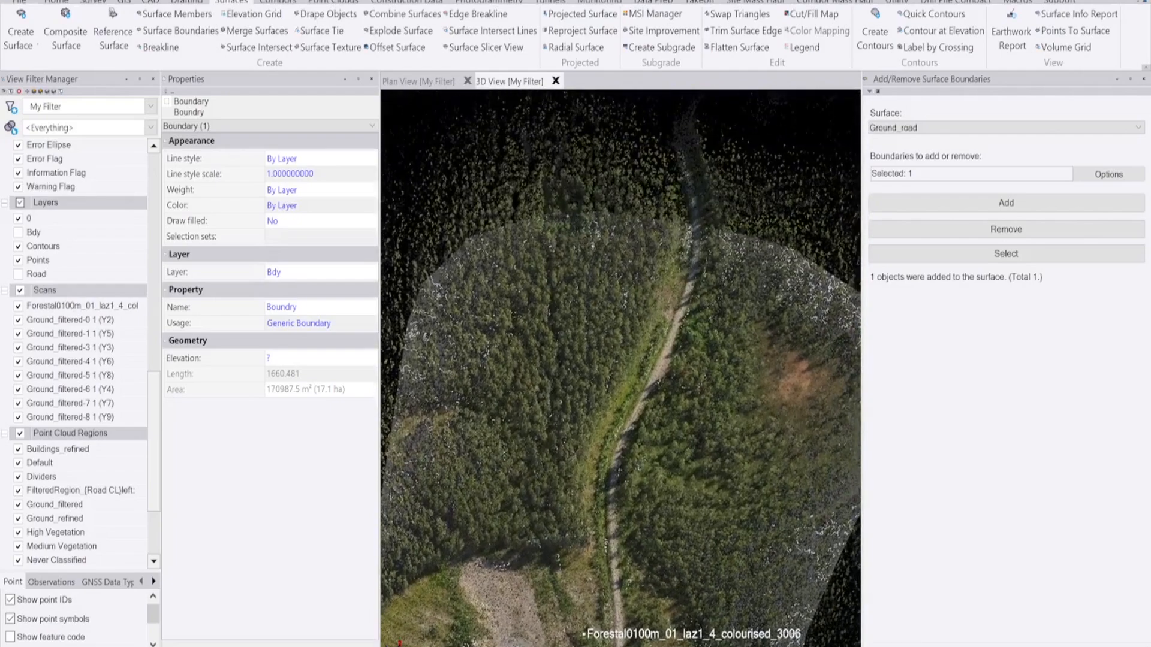
scroll(545, 287, "up", 5)
right_click_drag(591, 494, 550, 428)
middle_click_drag(551, 428, 609, 406)
right_click_drag(609, 406, 653, 504)
- Hide all point cloud regions again and review the contours over the whole Ground_road surface
left_click(20, 433)
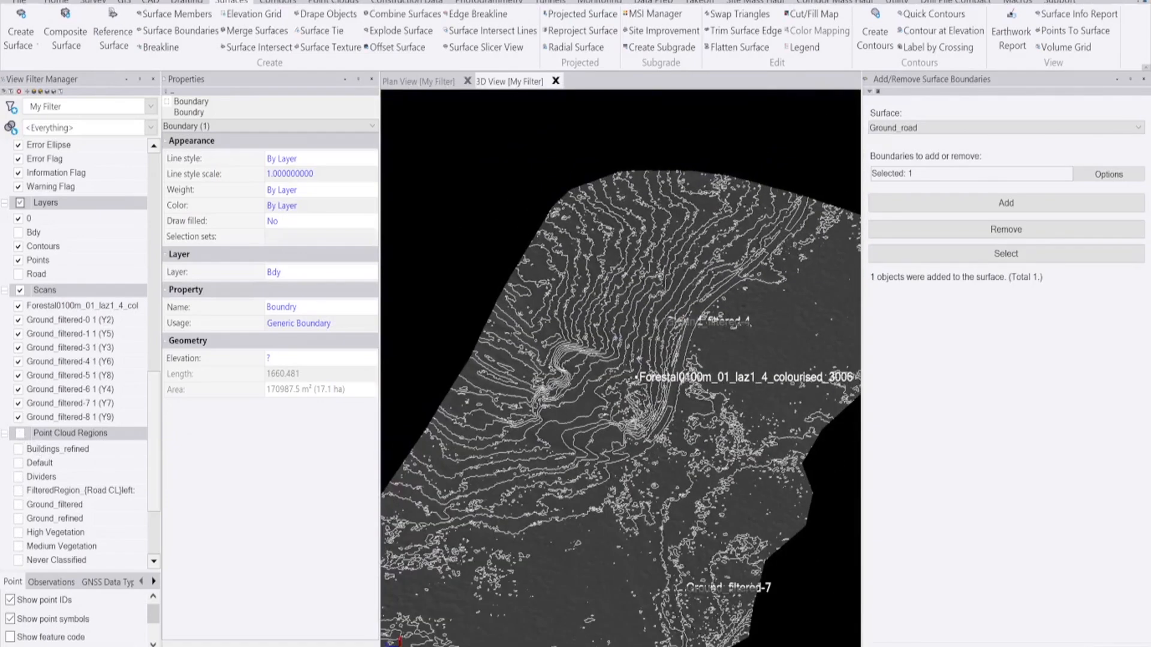
scroll(633, 243, "down", 3)
right_click_drag(633, 243, 649, 316)
scroll(648, 317, "up", 2)
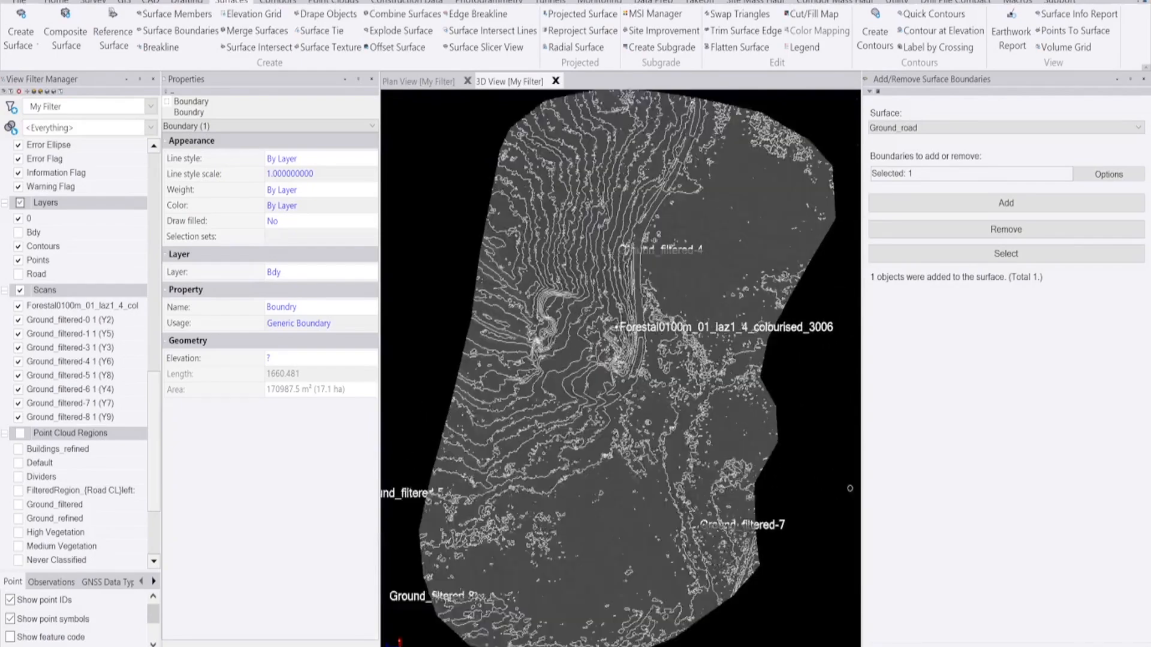
scroll(614, 327, "up", 3)
scroll(587, 389, "down", 3)
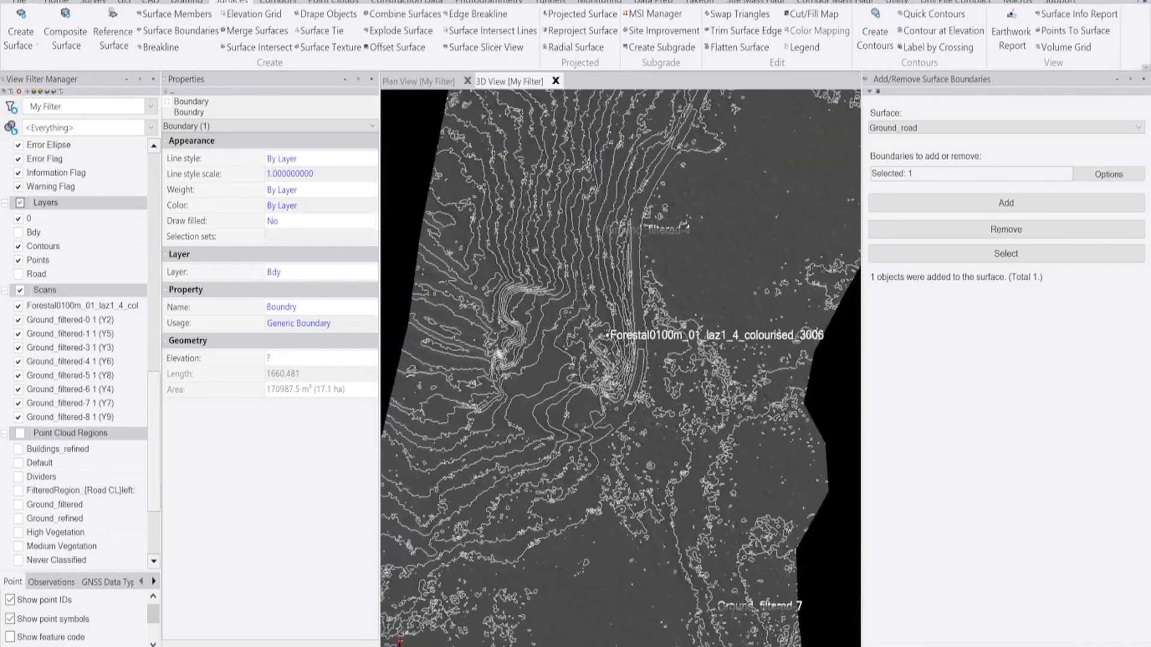